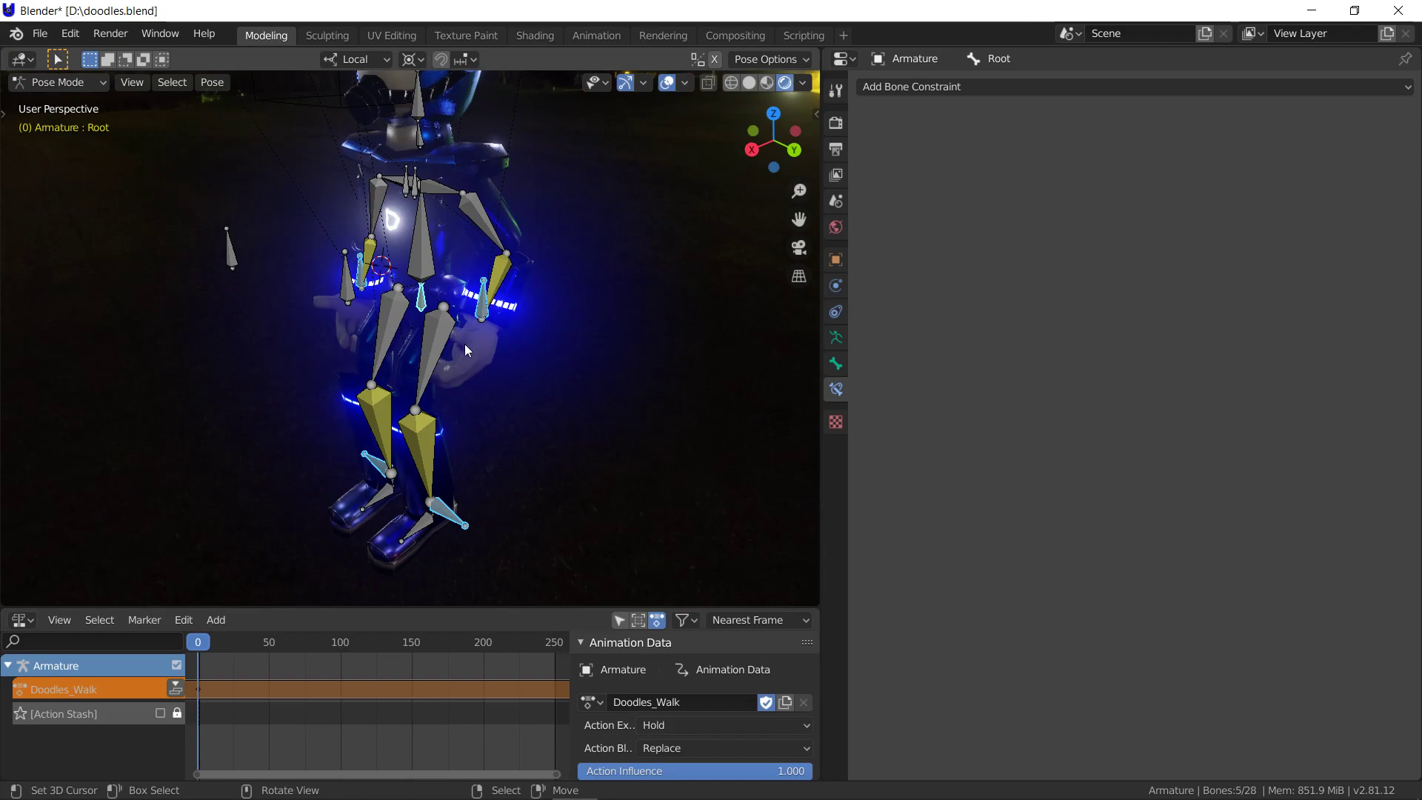
Select the Left_Leg_Seeker bone and try raising it along its local Z axis
{"action": "left_click", "coordinate": [451, 524]}
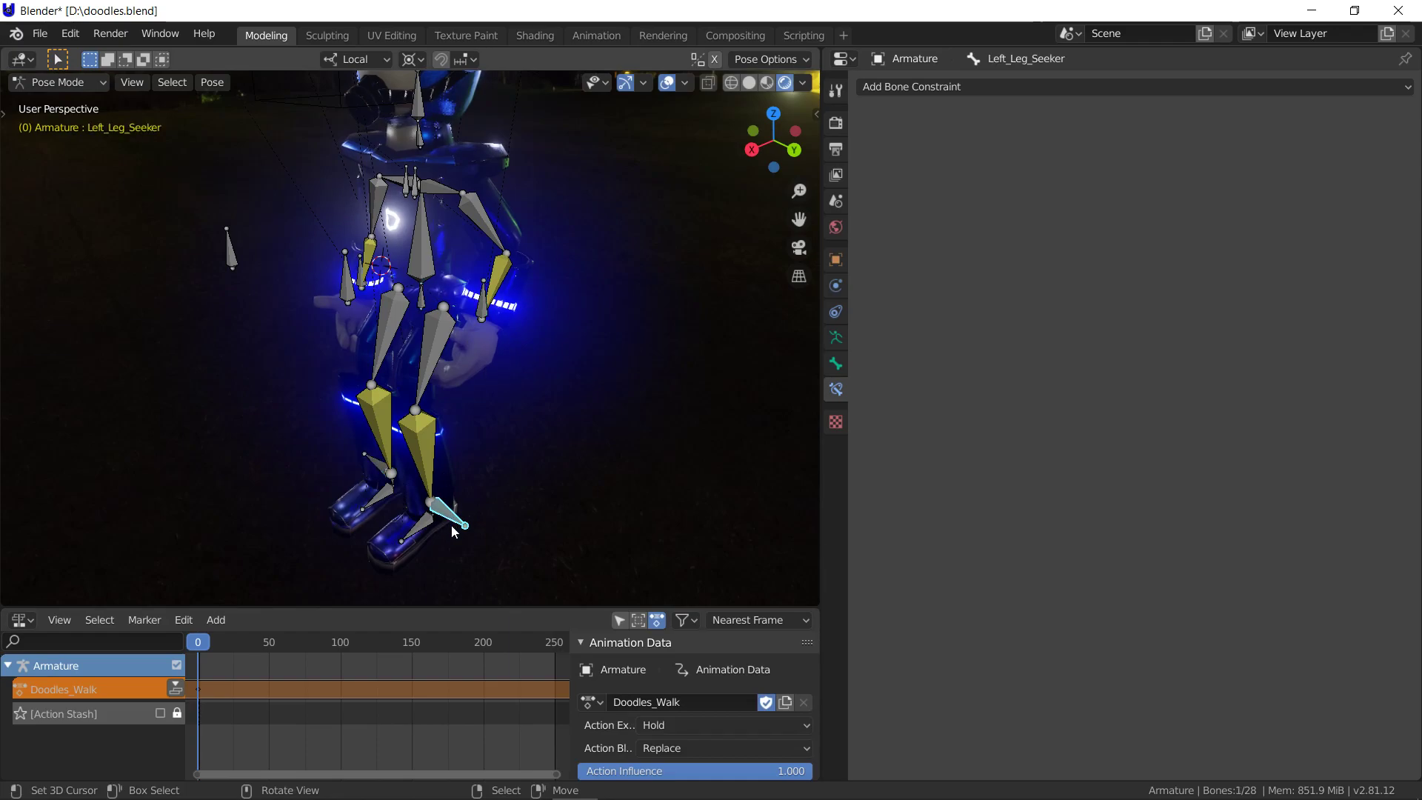
{"action": "key", "text": "g"}
{"action": "key", "text": "z"}
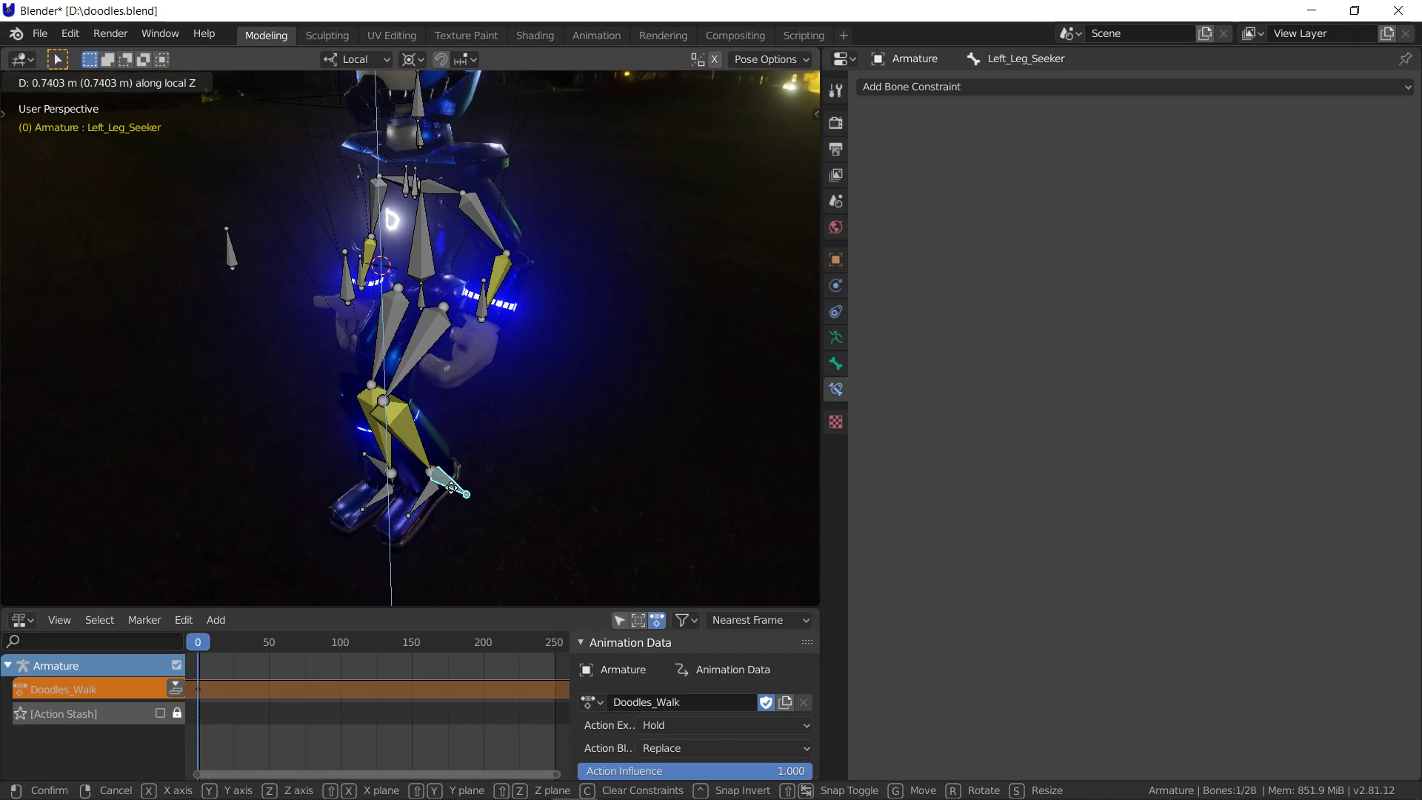
{"action": "right_click", "coordinate": [450, 486]}
Snap the 3D cursor to the selected Left_Leg_Seeker bone at the left ankle
{"action": "key", "text": "shift"}
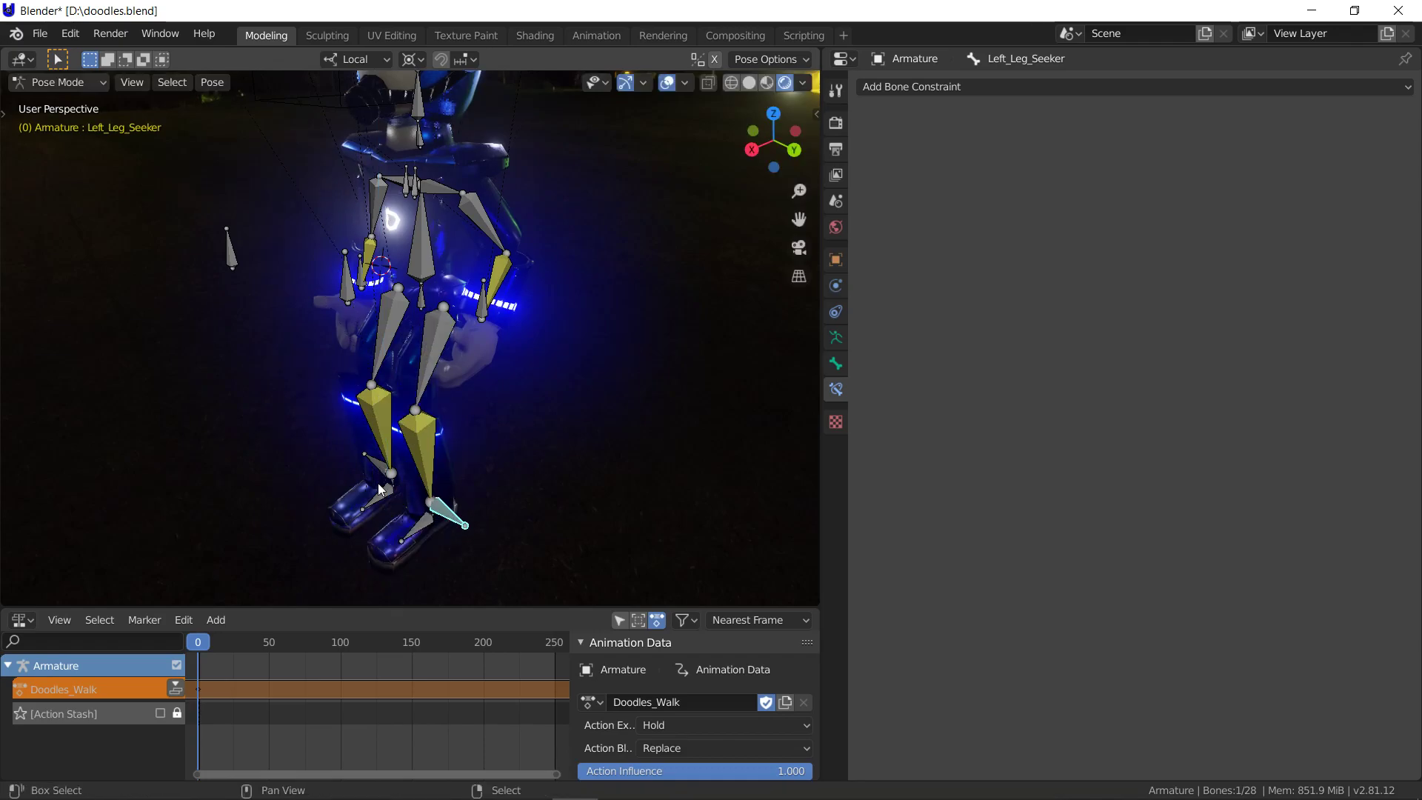
{"action": "key", "text": "shift+s"}
{"action": "left_click", "coordinate": [475, 522]}
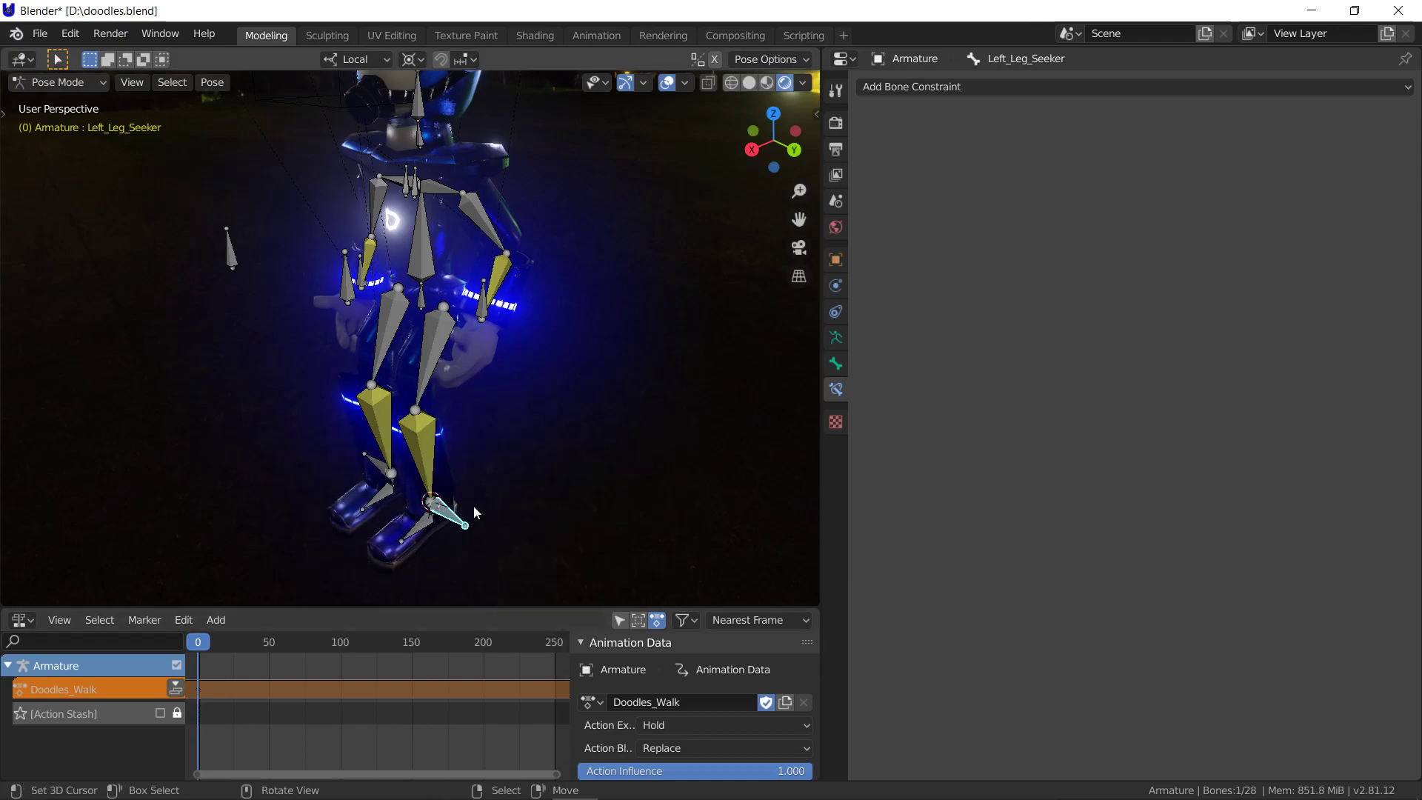
Switch the armature to Edit Mode and duplicate the Left_Leg_Seeker bone in place
{"action": "left_click", "coordinate": [78, 81]}
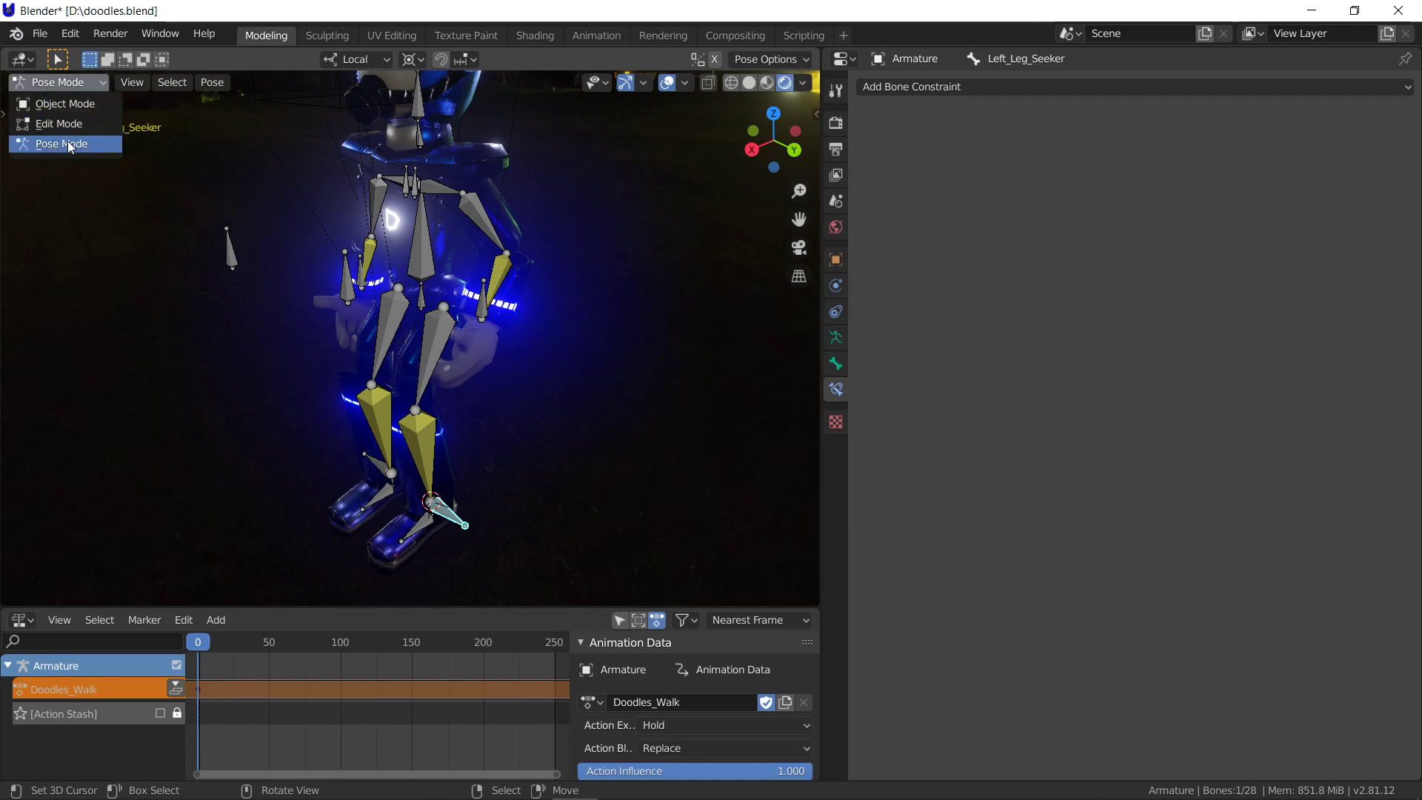
{"action": "left_click", "coordinate": [55, 120]}
{"action": "key", "text": "shift"}
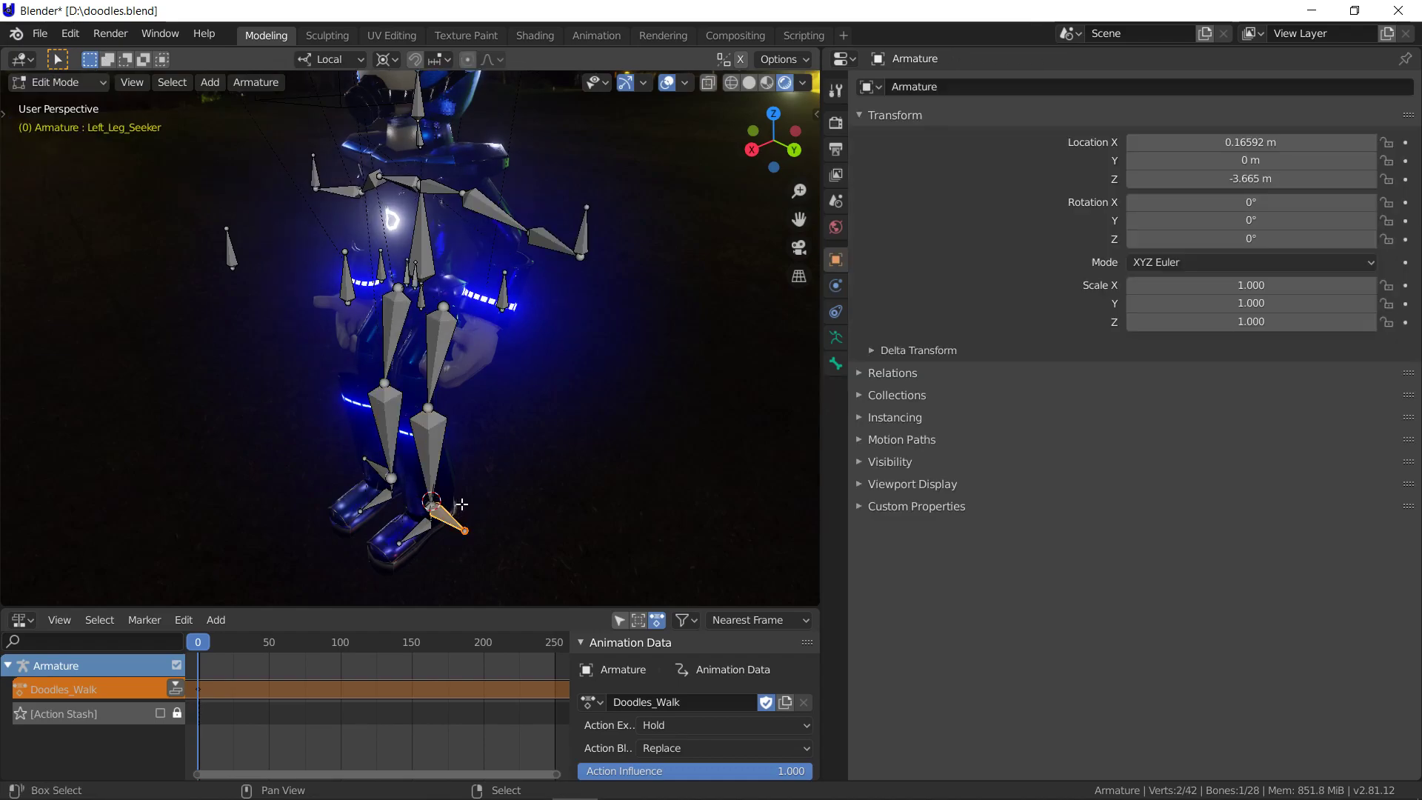
{"action": "key", "text": "shift+d"}
{"action": "right_click", "coordinate": [461, 504]}
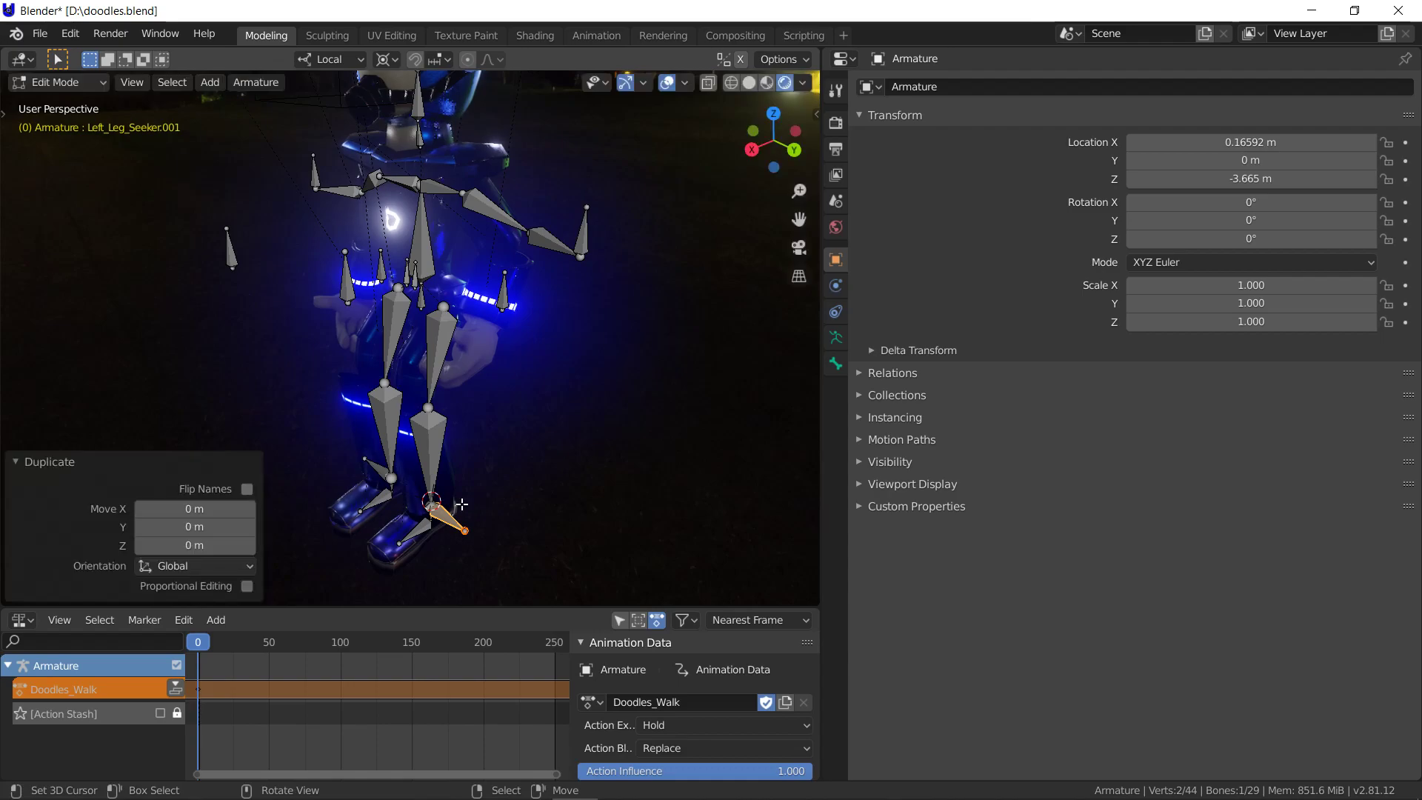
Move the duplicated left leg bone 1 m up along its local Z axis
{"action": "key", "text": "g"}
{"action": "key", "text": "z"}
{"action": "key", "text": "z"}
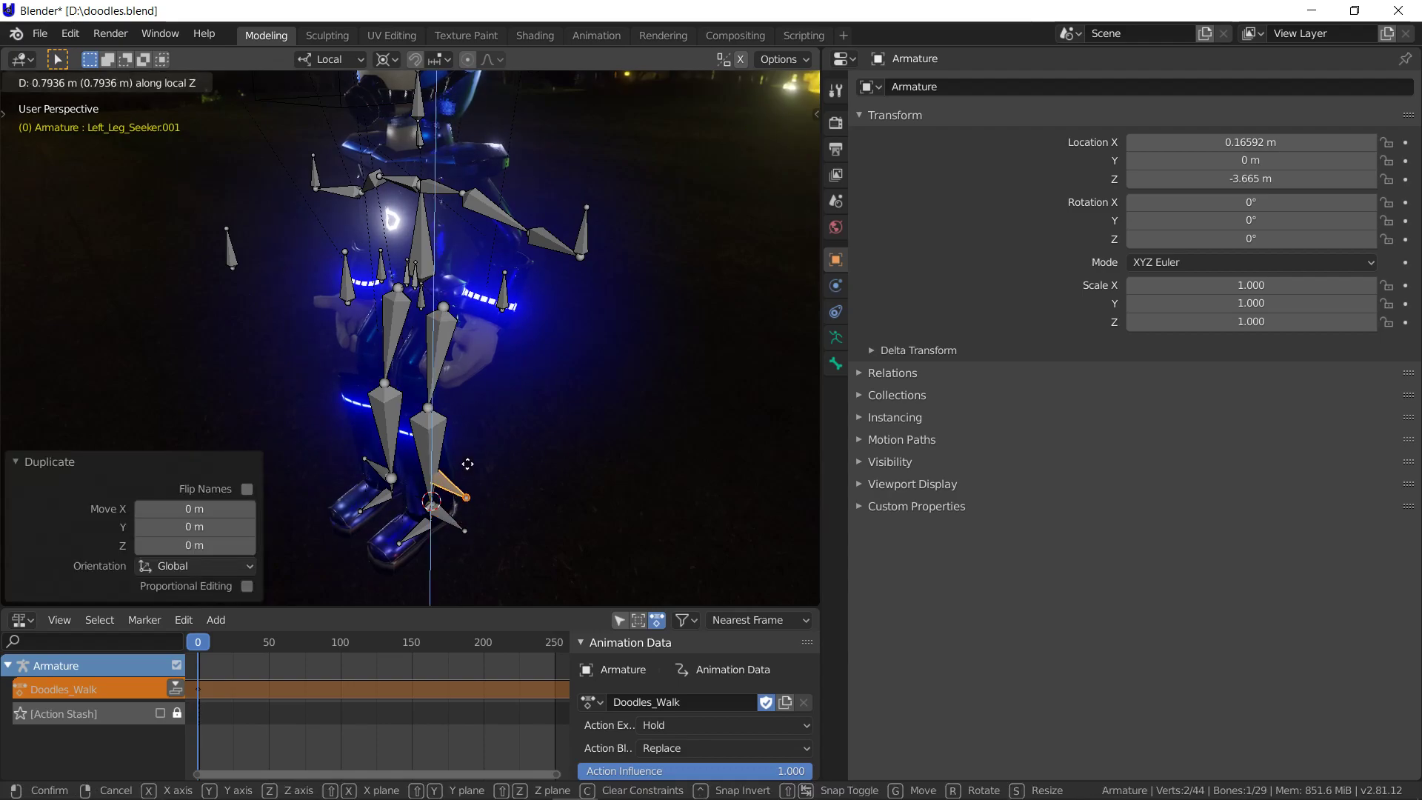
{"action": "type", "text": ".5"}
{"action": "key", "text": "BackSpace"}
{"action": "key", "text": "BackSpace"}
{"action": "type", "text": "1"}
{"action": "key", "text": "Return"}
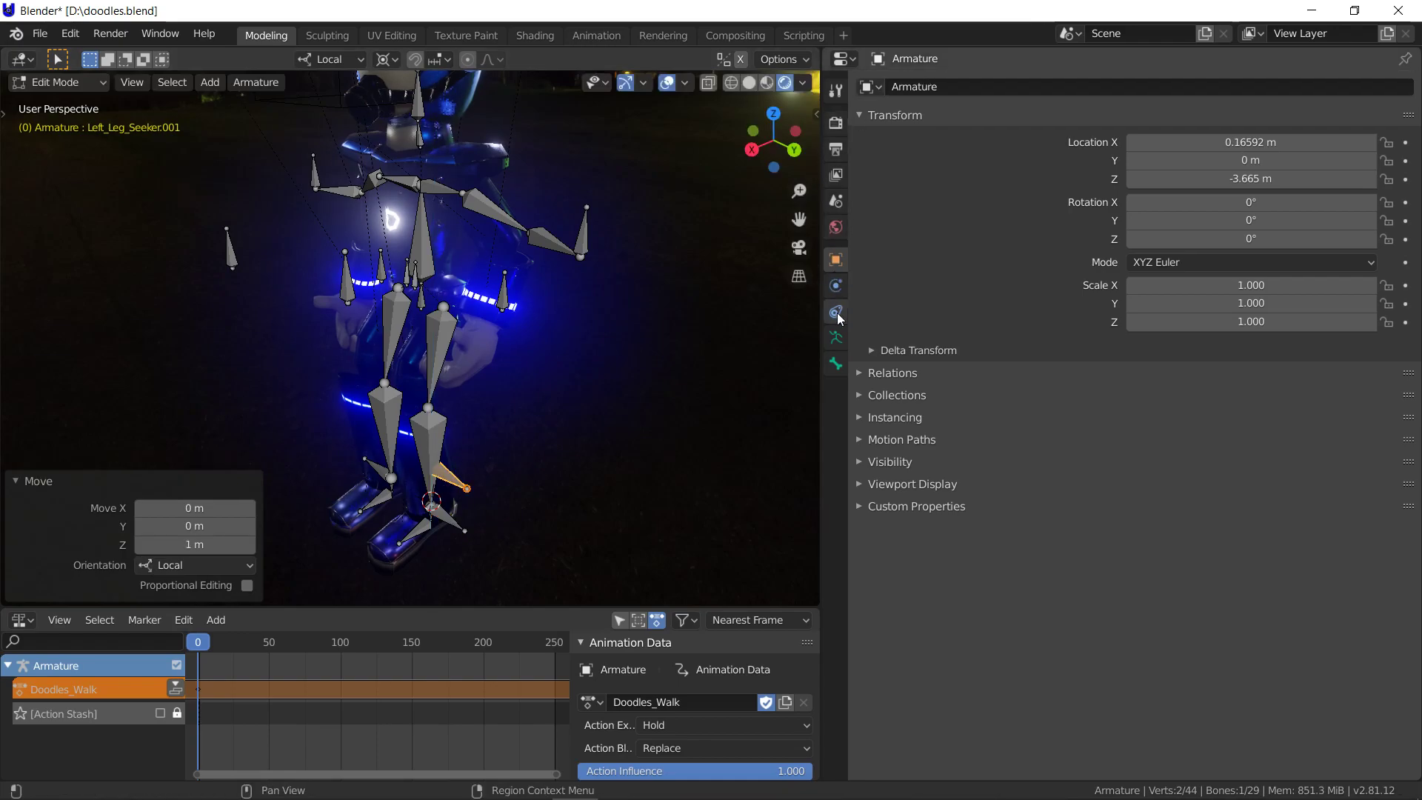
Rename the duplicated bone as Left_Leg_Anim_Target
{"action": "left_click", "coordinate": [837, 362]}
{"action": "left_click", "coordinate": [1033, 87]}
{"action": "left_click", "coordinate": [1033, 87]}
{"action": "key", "text": "BackSpace"}
{"action": "key", "text": "BackSpace"}
{"action": "key", "text": "BackSpace"}
{"action": "key", "text": "BackSpace"}
{"action": "key", "text": "BackSpace"}
{"action": "key", "text": "BackSpace"}
{"action": "key", "text": "BackSpace"}
{"action": "key", "text": "BackSpace"}
{"action": "key", "text": "BackSpace"}
{"action": "key", "text": "BackSpace"}
{"action": "type", "text": "A"}
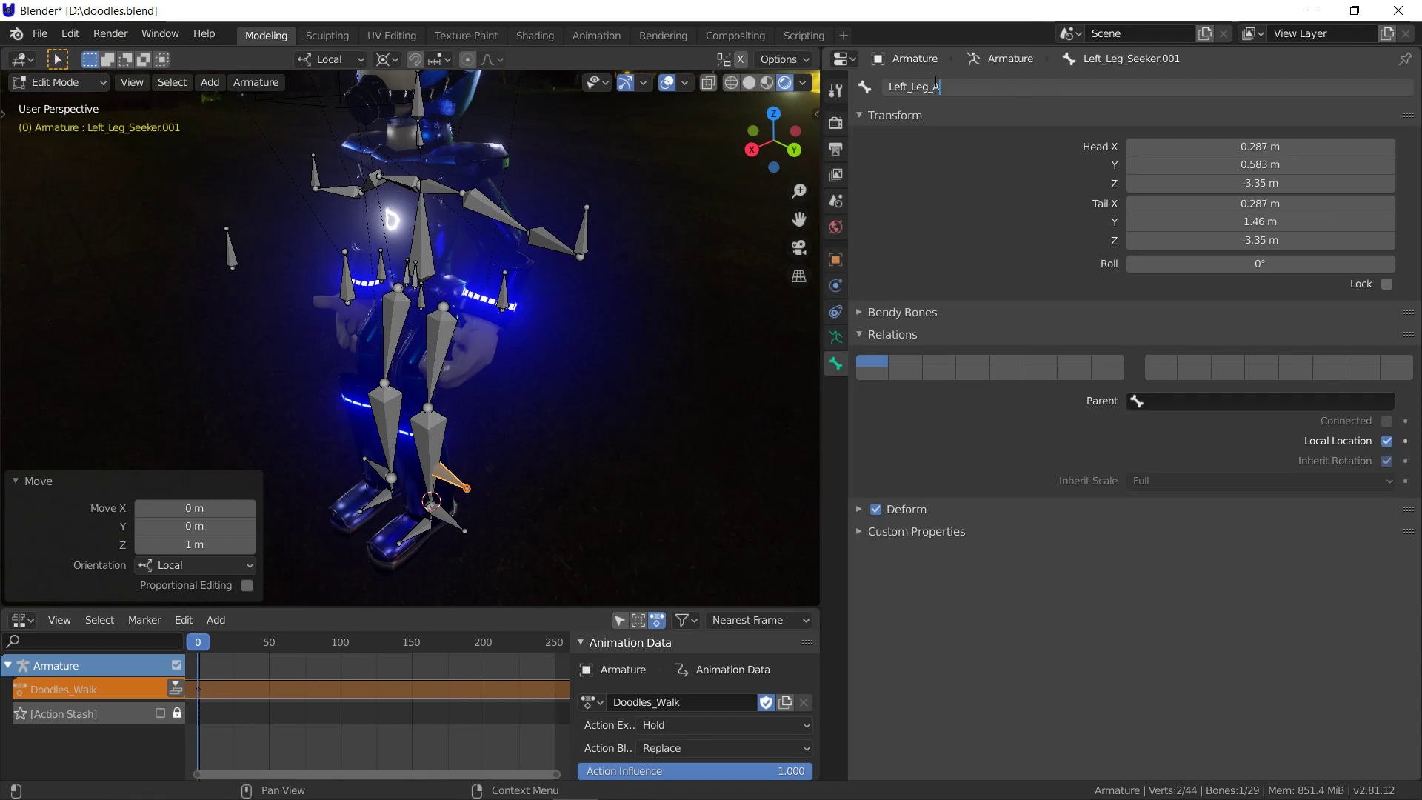
{"action": "type", "text": "nim_Target"}
{"action": "key", "text": "Return"}
Duplicate Left_Leg_Anim_Target and place the copy in front of the feet, about 2.98 m along local X
{"action": "key", "text": "shift+d"}
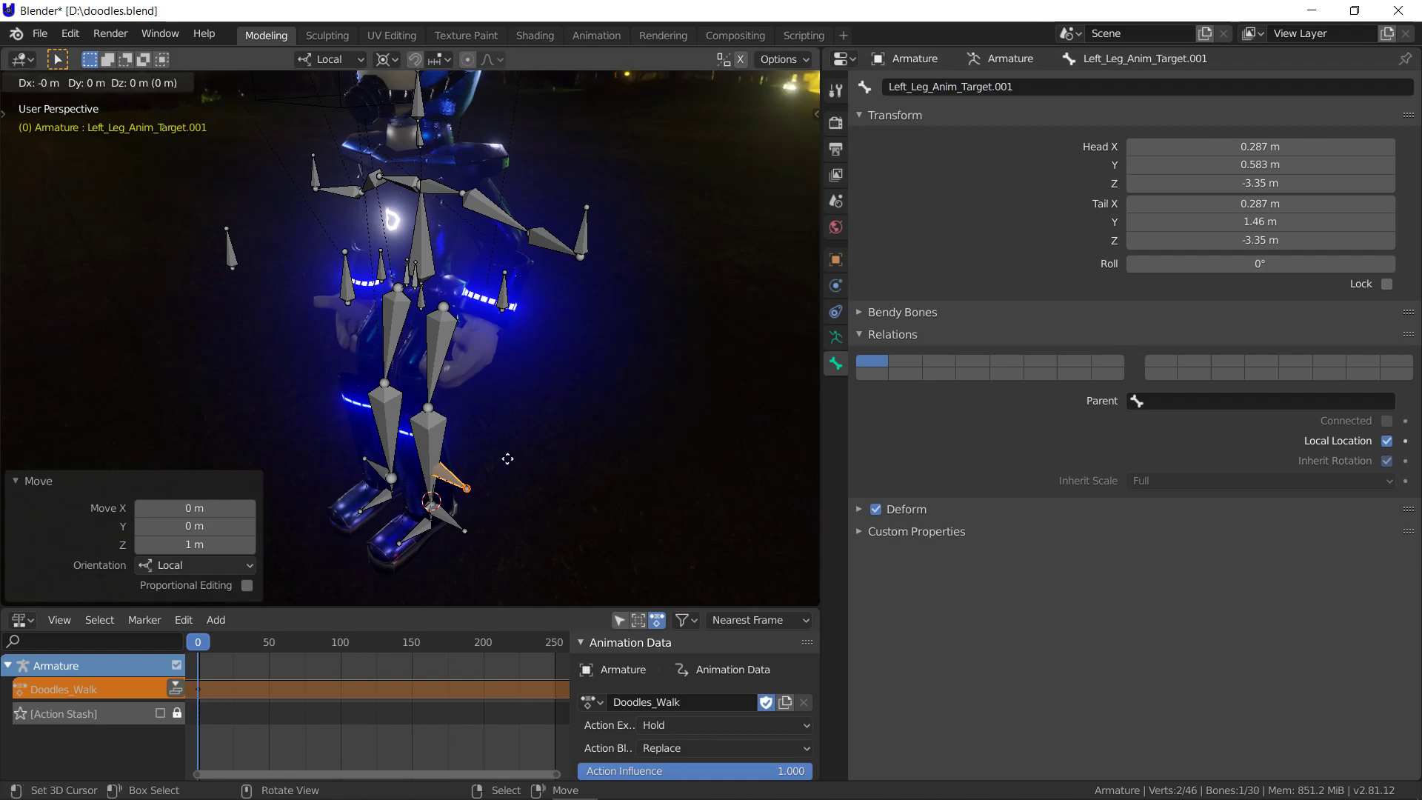
{"action": "key", "text": "Escape"}
{"action": "key", "text": "g"}
{"action": "key", "text": "x"}
{"action": "key", "text": "x"}
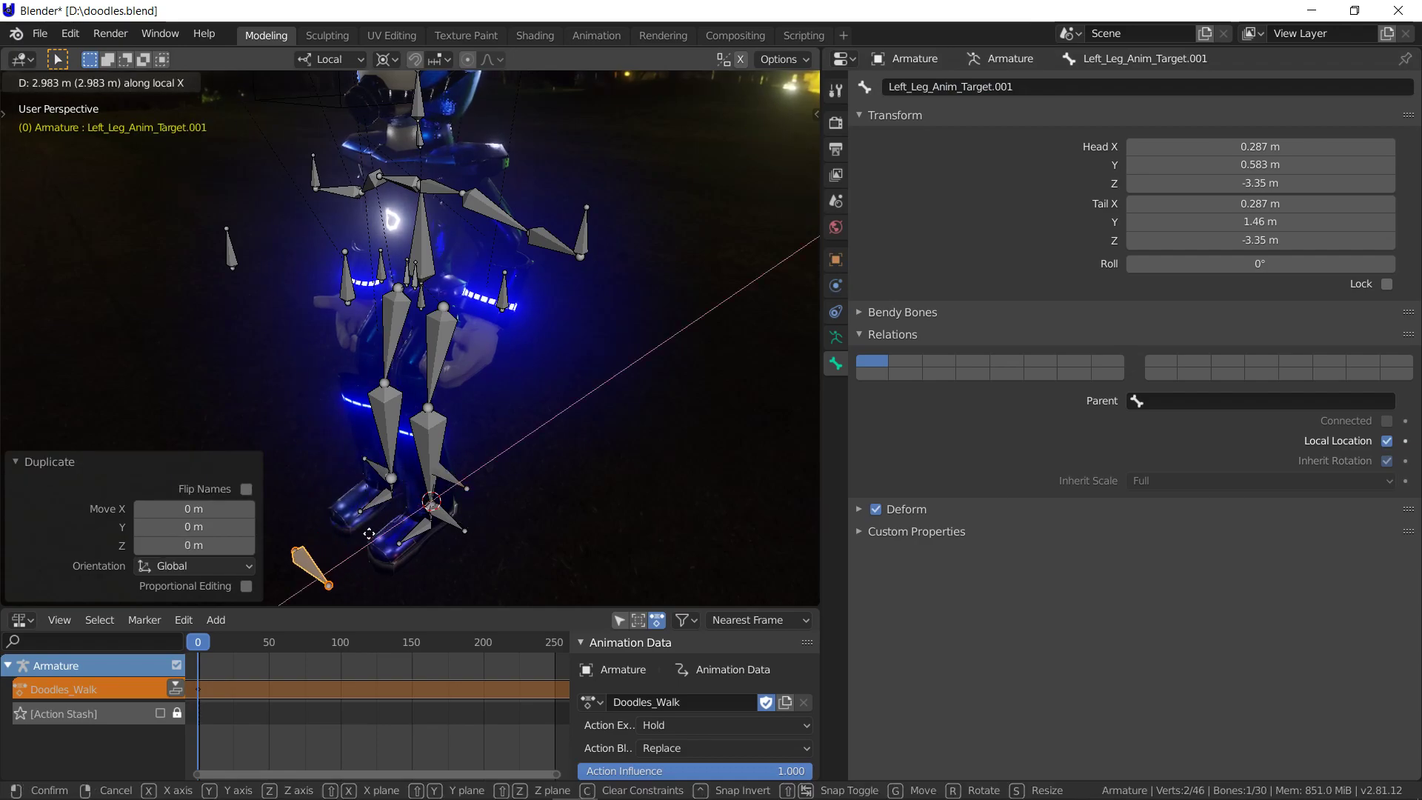
{"action": "left_click", "coordinate": [788, 200]}
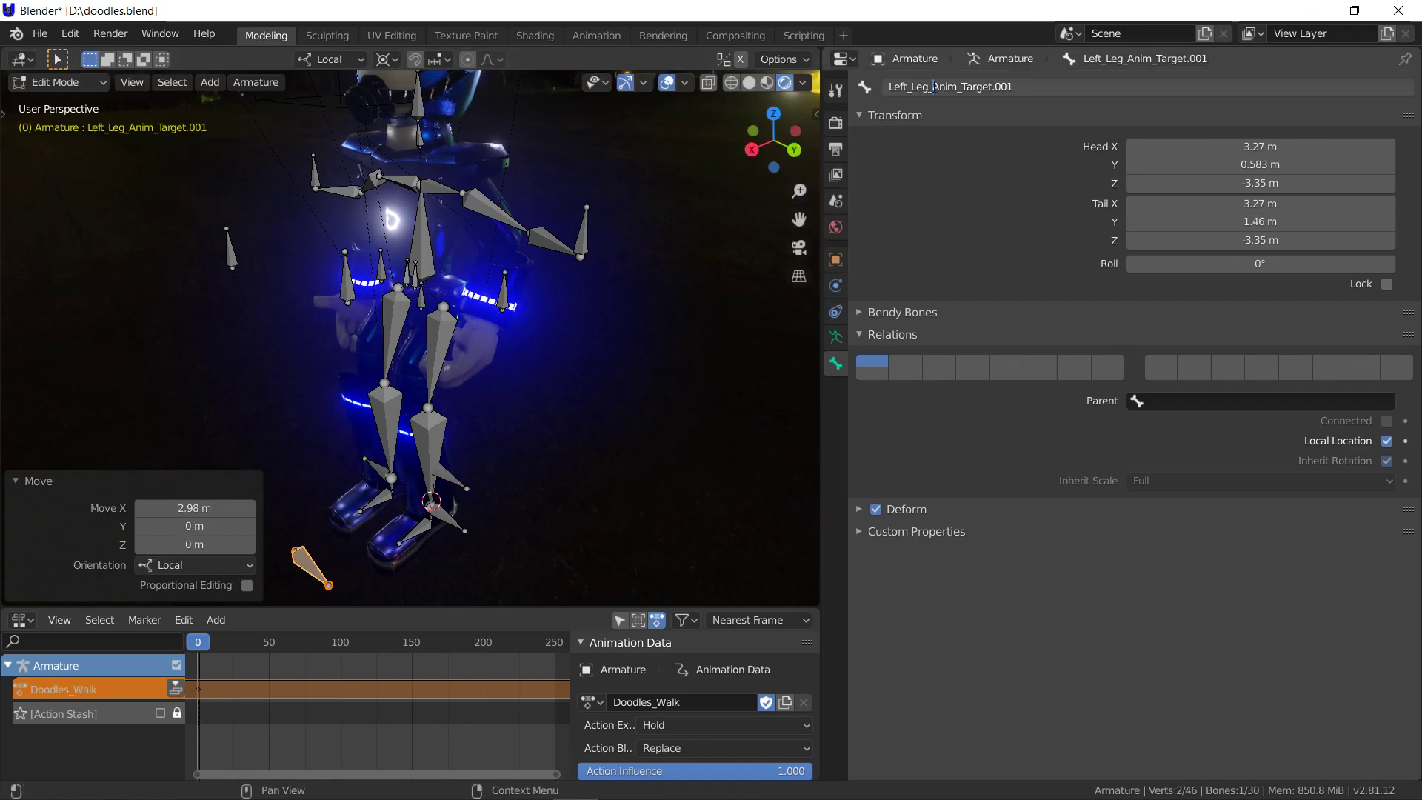
Rename the bone in front of the feet as Left_Leg_Aim_target
{"action": "left_click_drag", "start_coordinate": [933, 87], "coordinate": [1052, 85]}
{"action": "type", "text": "Aim_target"}
{"action": "key", "text": "Return"}
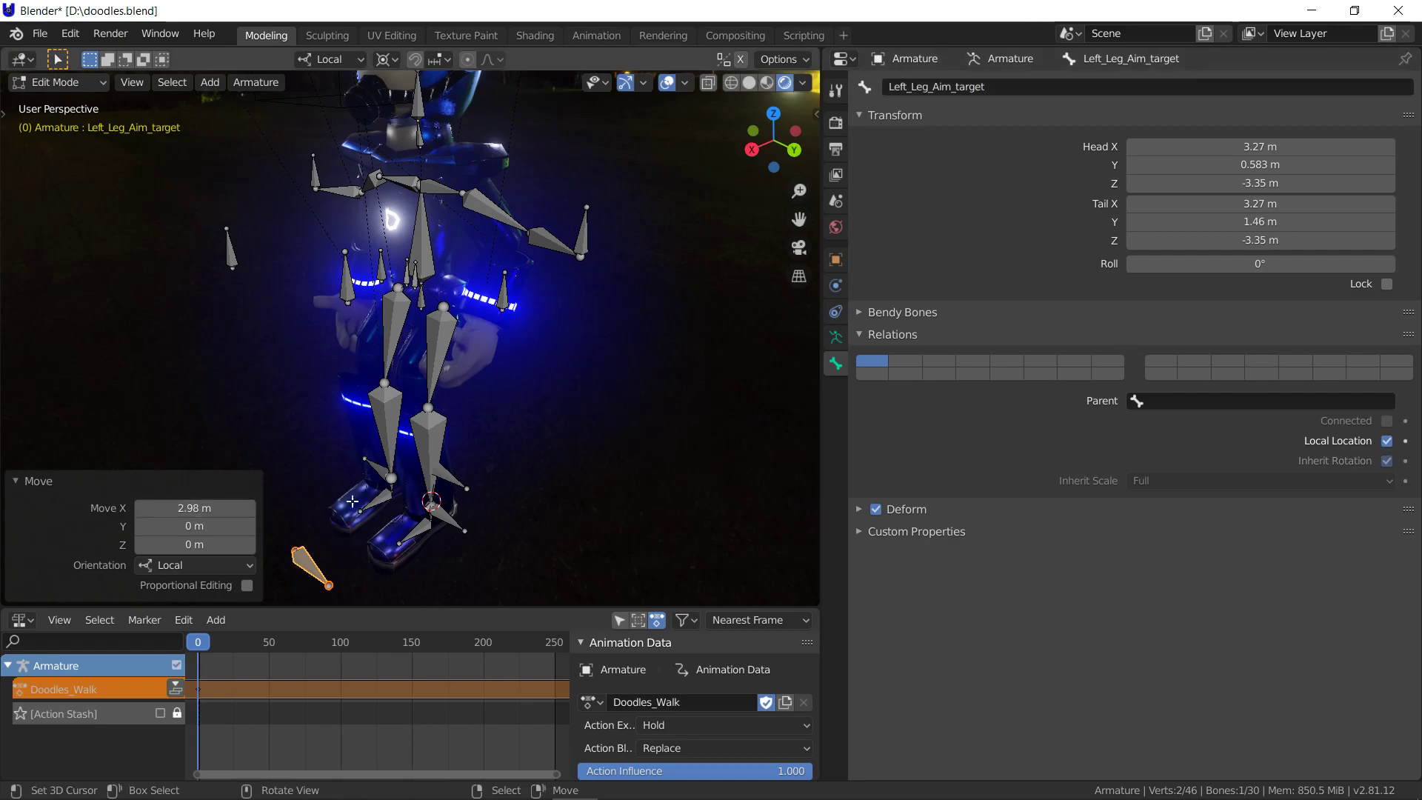
Duplicate the Right_Leg_seeker bone and move the copy 0.5 m up along its local Z axis
{"action": "key", "text": "Tab"}
{"action": "key", "text": "Tab"}
{"action": "left_click", "coordinate": [373, 468]}
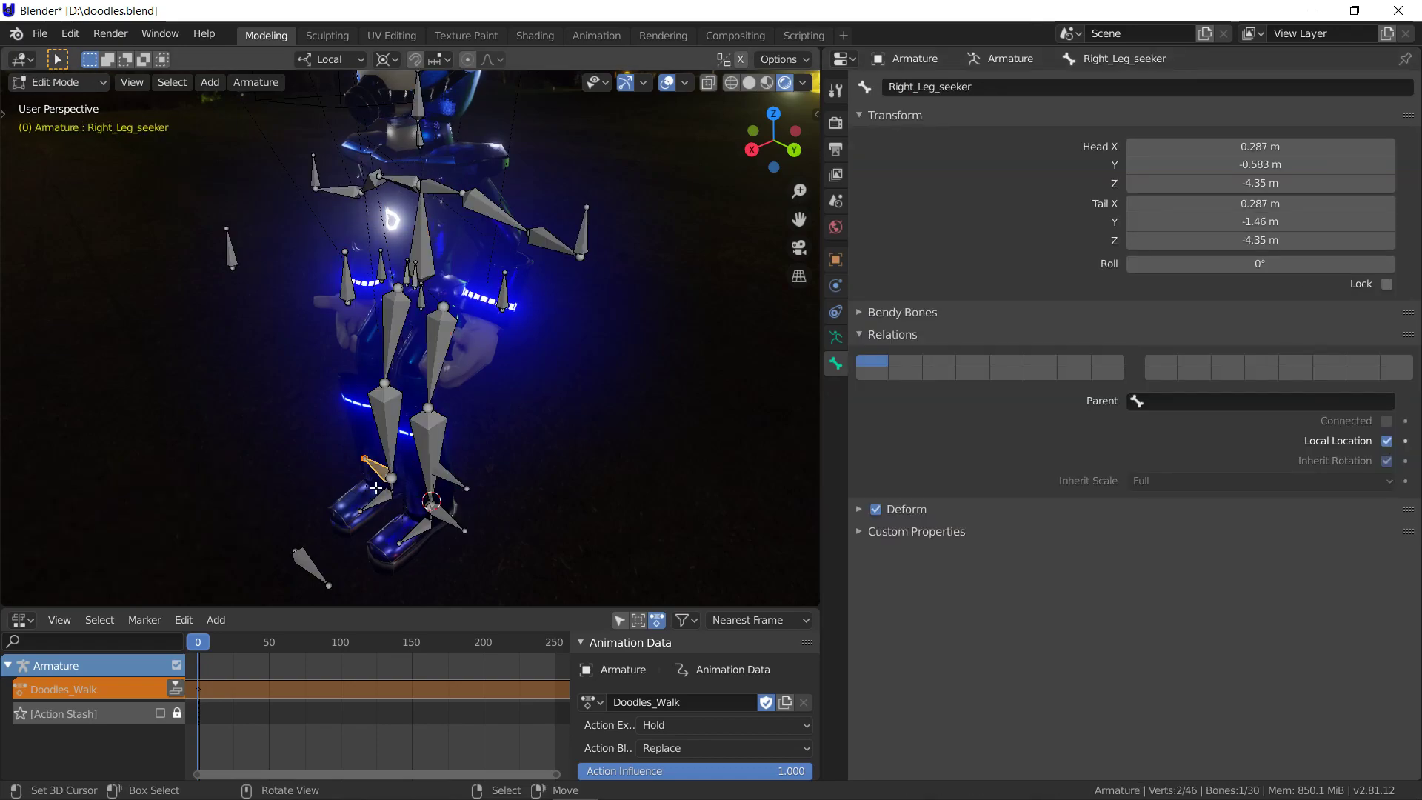
{"action": "key", "text": "shift+d"}
{"action": "key", "text": "z"}
{"action": "key", "text": "z"}
{"action": "key", "text": "period"}
{"action": "key", "text": "5"}
{"action": "key", "text": "Return"}
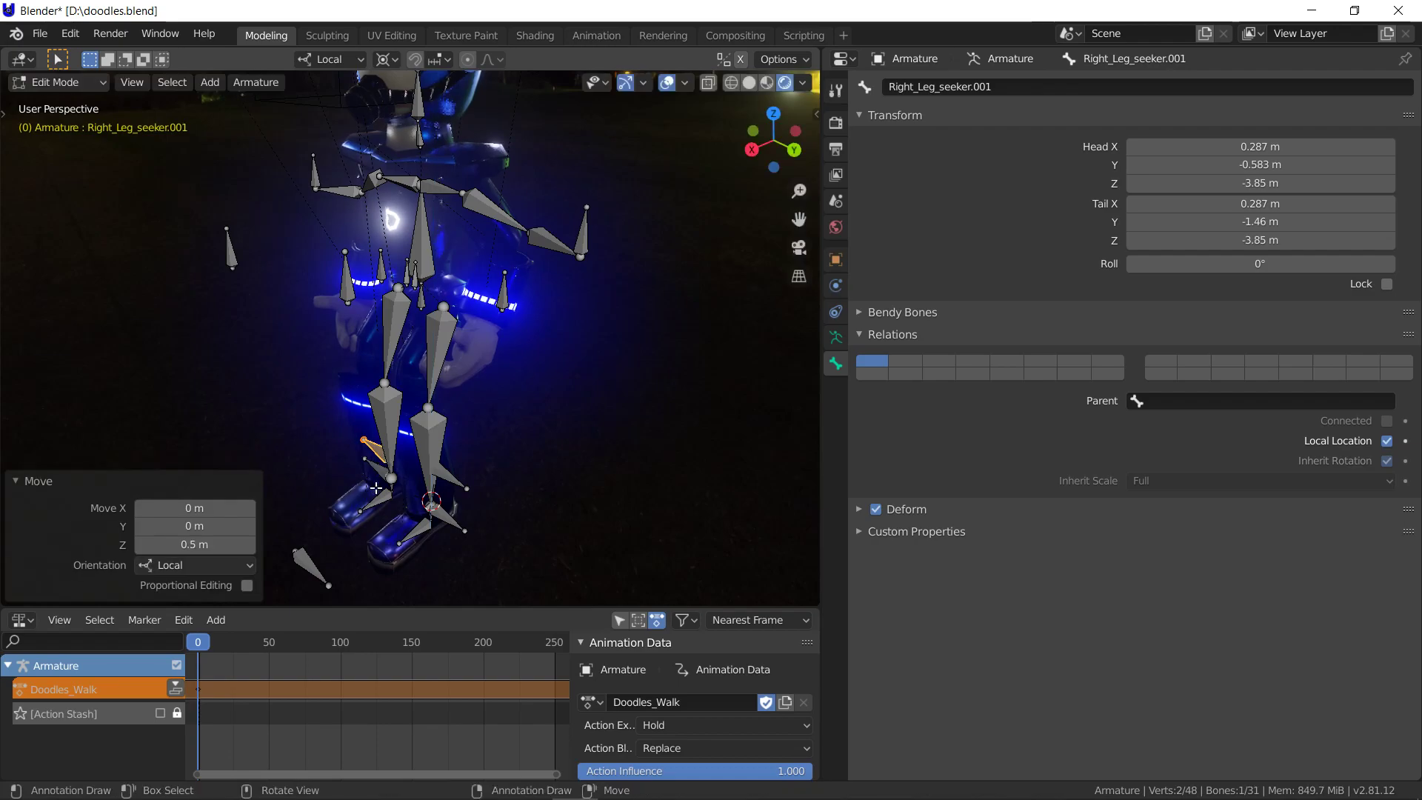
Rename the raised copy of the right leg seeker as Right_Leg_Anim_Target
{"action": "left_click", "coordinate": [1242, 87]}
{"action": "double_click", "coordinate": [1242, 87]}
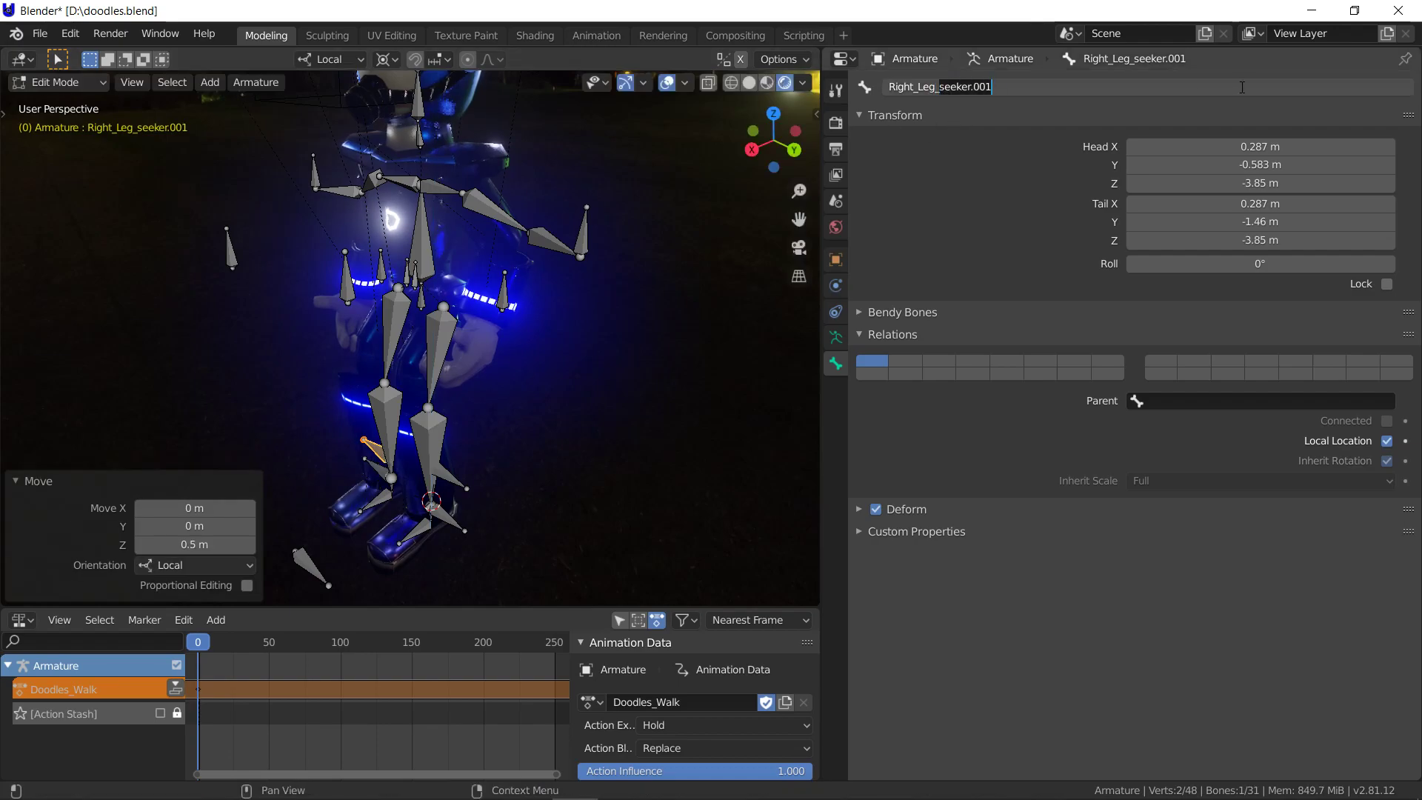
{"action": "type", "text": "Anim_R"}
{"action": "key", "text": "BackSpace"}
{"action": "type", "text": "Target"}
{"action": "key", "text": "Return"}
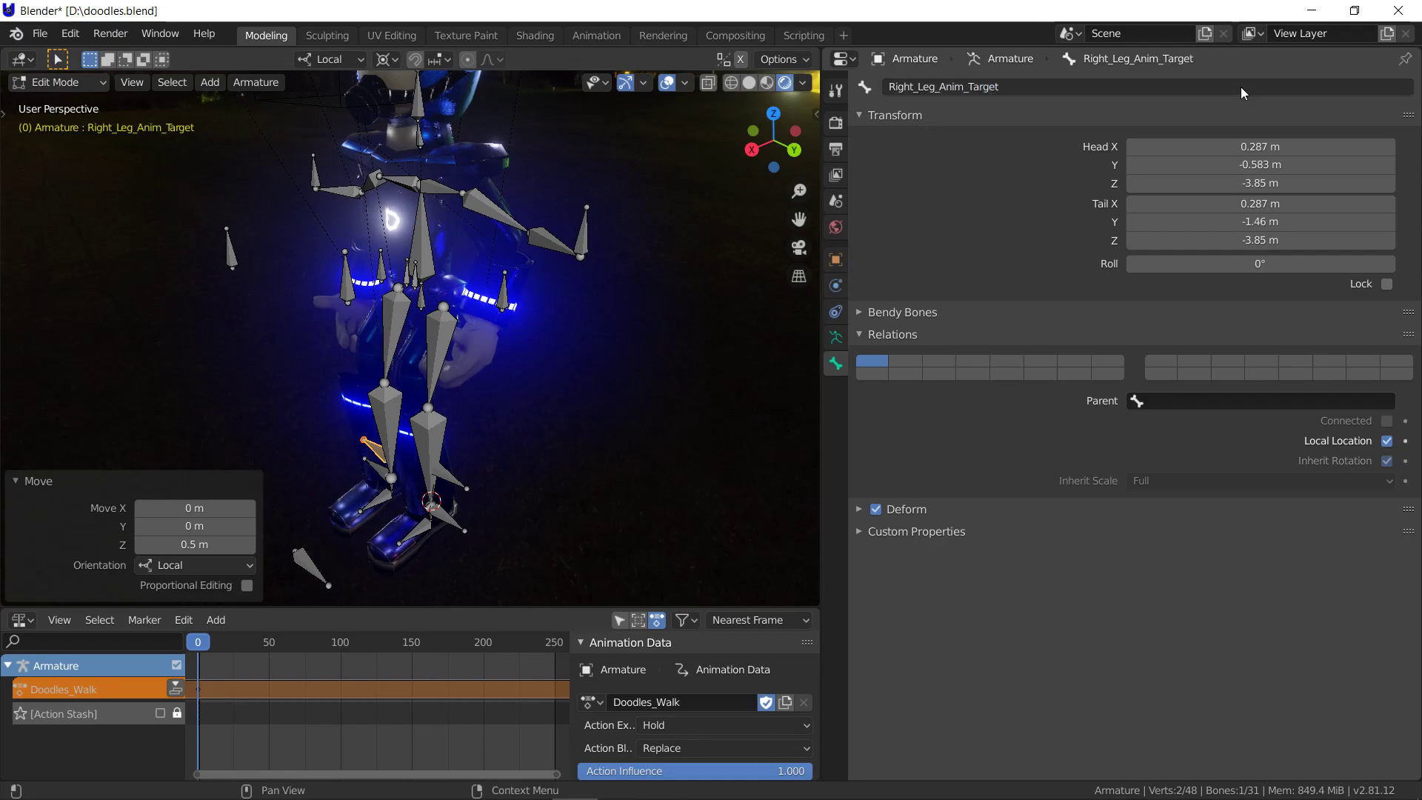
Duplicate Right_Leg_Anim_Target and try moving the copy 3 m along local X, keeping only the duplicate in place
{"action": "key", "text": "shift+d"}
{"action": "key", "text": "x"}
{"action": "type", "text": "3"}
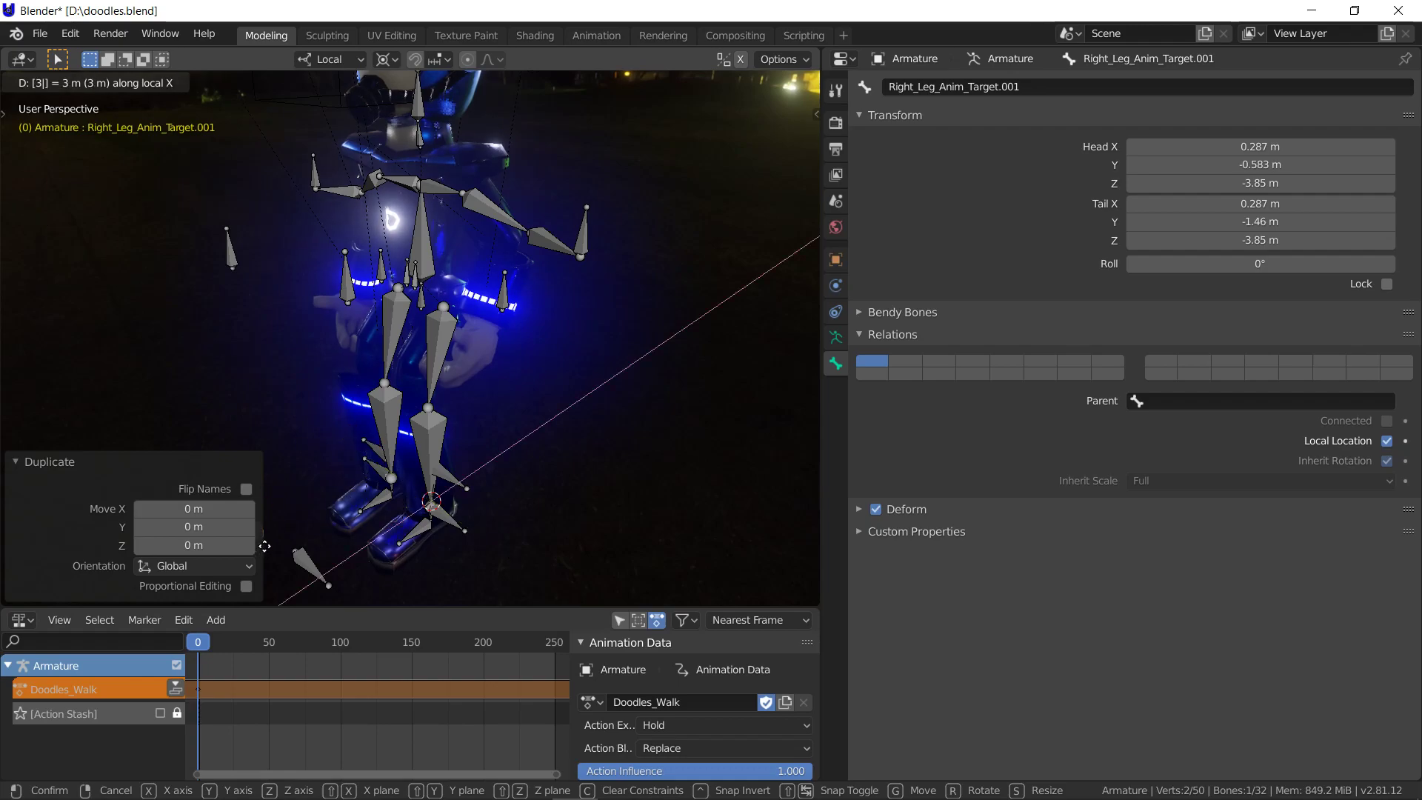
{"action": "key", "text": "Return"}
{"action": "key", "text": "ctrl+z"}
{"action": "key", "text": "ctrl+shift+z"}
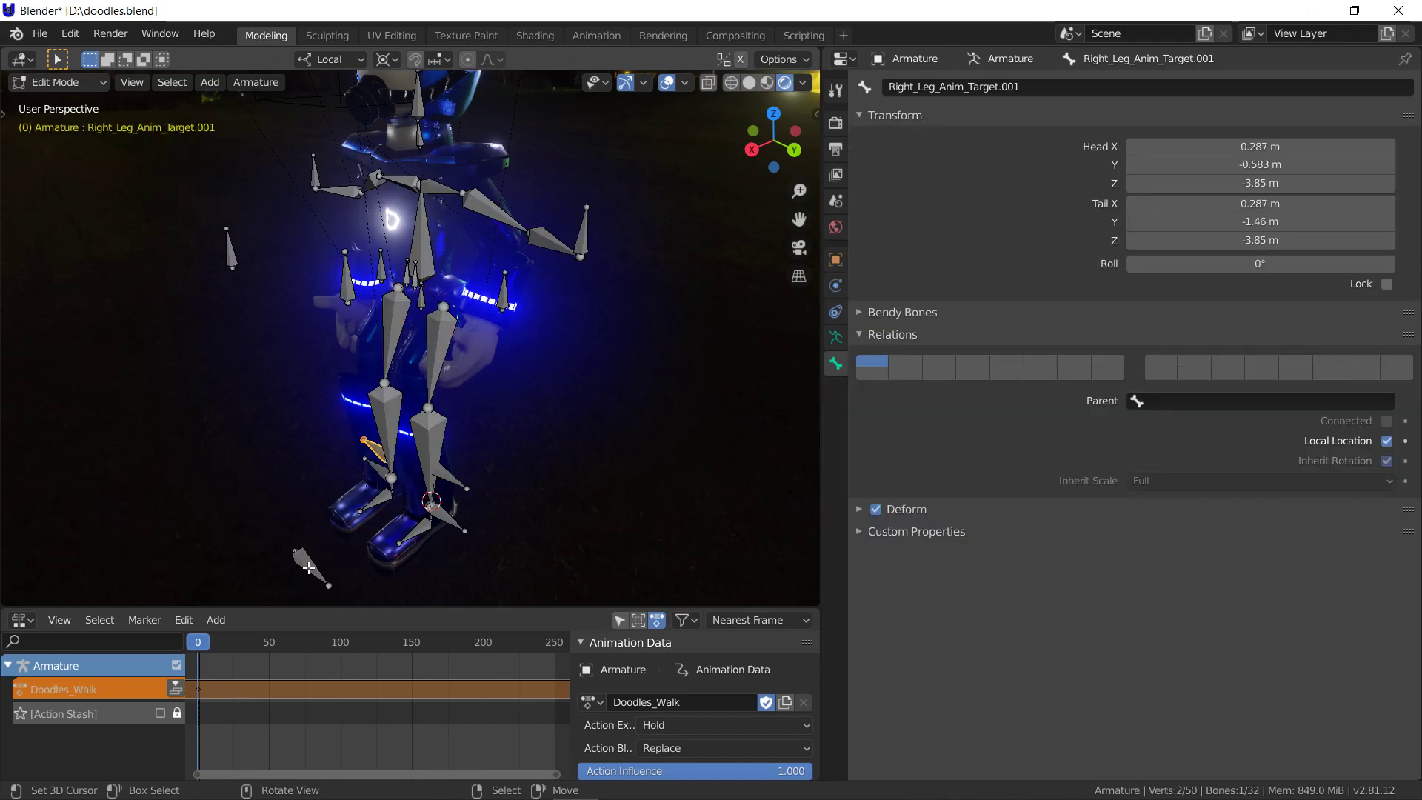
Snap the 3D cursor to the Left_Leg_Aim_target bone in front of the feet
{"action": "key", "text": "shift+s"}
{"action": "left_click", "coordinate": [309, 674]}
{"action": "key", "text": "Tab"}
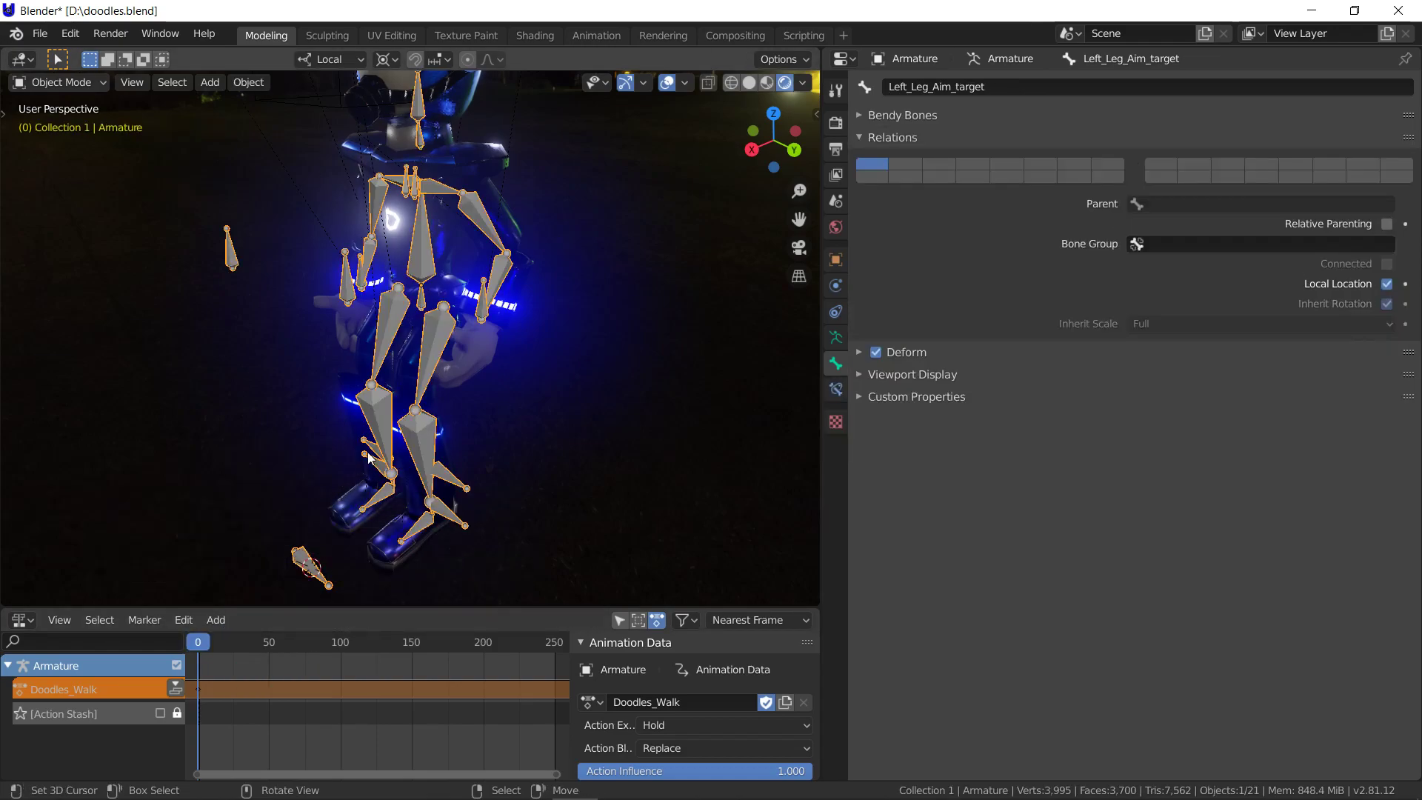
{"action": "key", "text": "Tab"}
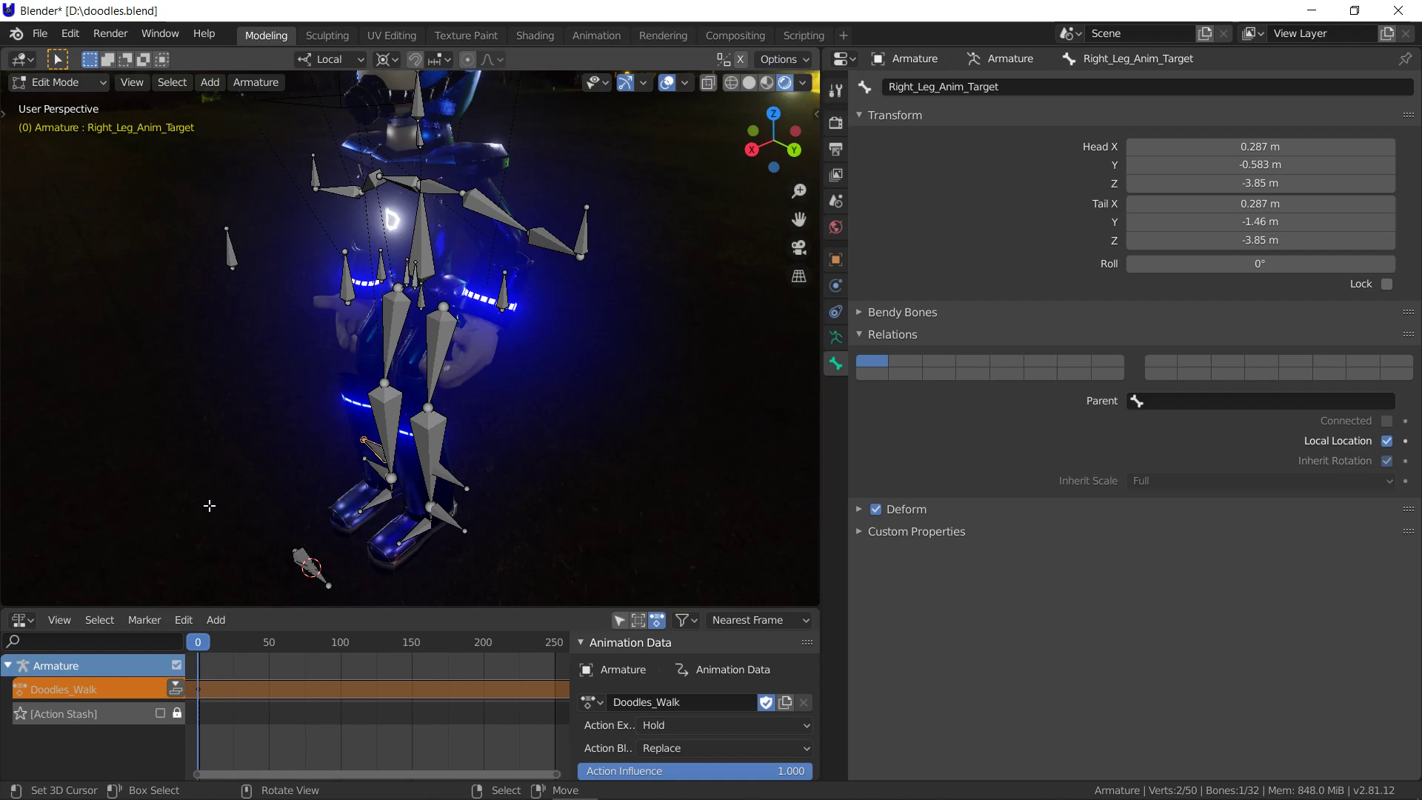
Try scaling Right_Leg_Anim_Target to 0 toward the 3D cursor with the local Y axis locked
{"action": "key", "text": "s"}
{"action": "key", "text": "shift+x"}
{"action": "key", "text": "shift+y"}
{"action": "type", "text": "0"}
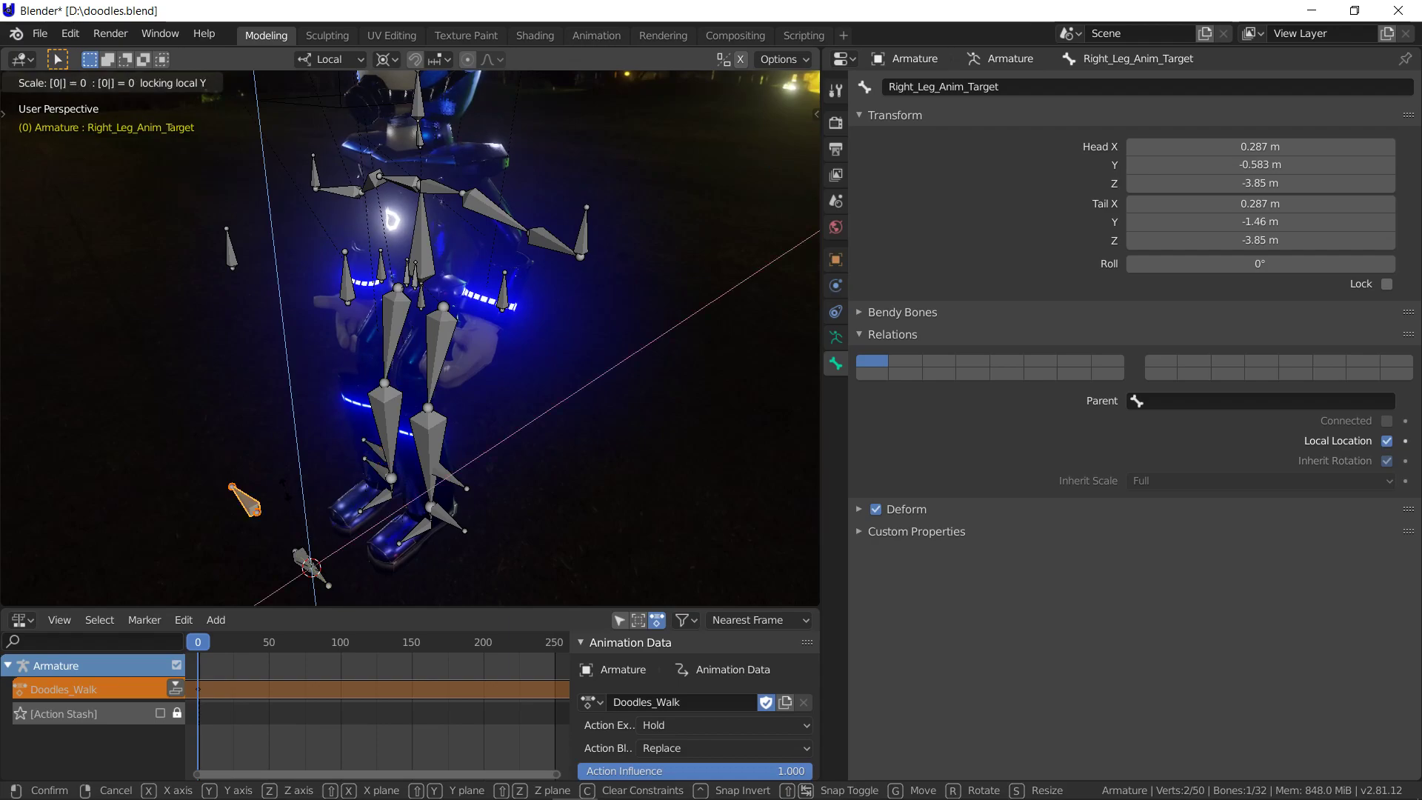
{"action": "key", "text": "Return"}
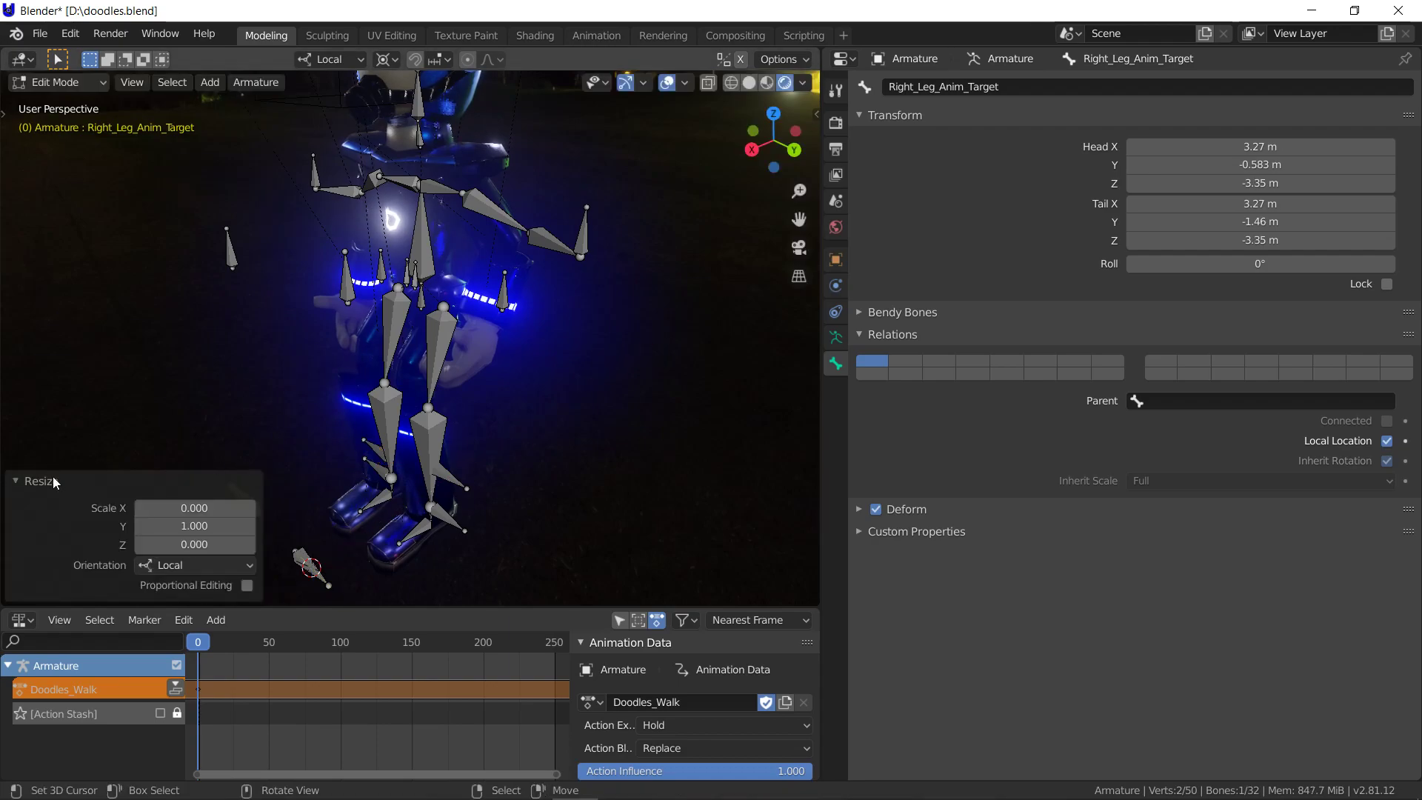
Reset the resize operation's X and Z scale to 1
{"action": "left_click", "coordinate": [194, 508]}
{"action": "type", "text": "1"}
{"action": "left_click", "coordinate": [217, 545]}
{"action": "type", "text": "1"}
{"action": "key", "text": "Return"}
{"action": "left_click", "coordinate": [28, 481]}
Flatten Right_Leg_Anim_Target onto the 3D cursor along local X and Z, so it sits in front of the right foot
{"action": "key", "text": "Tab"}
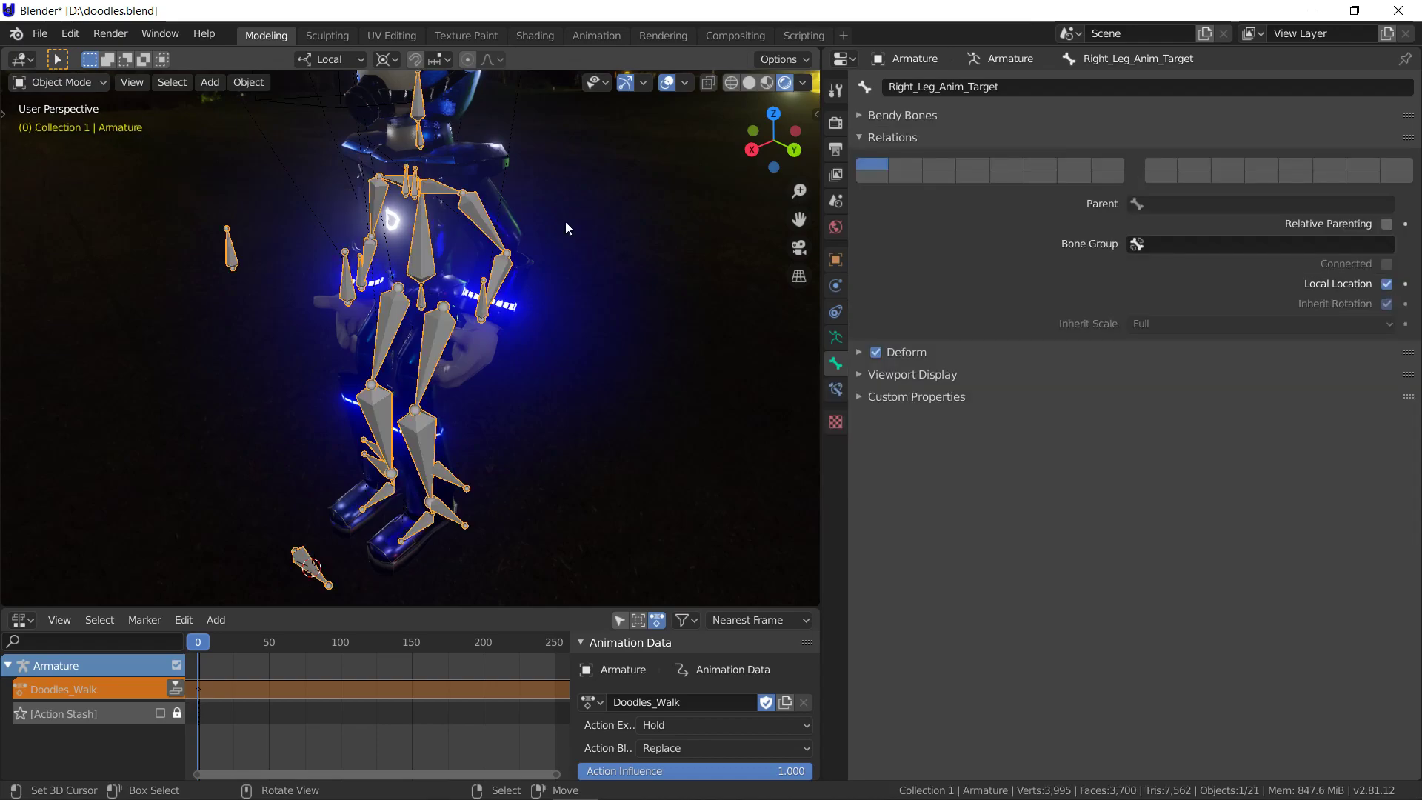
{"action": "left_click", "coordinate": [807, 63]}
{"action": "key", "text": "Tab"}
{"action": "key", "text": "s"}
{"action": "key", "text": "shift+x"}
{"action": "key", "text": "shift+x"}
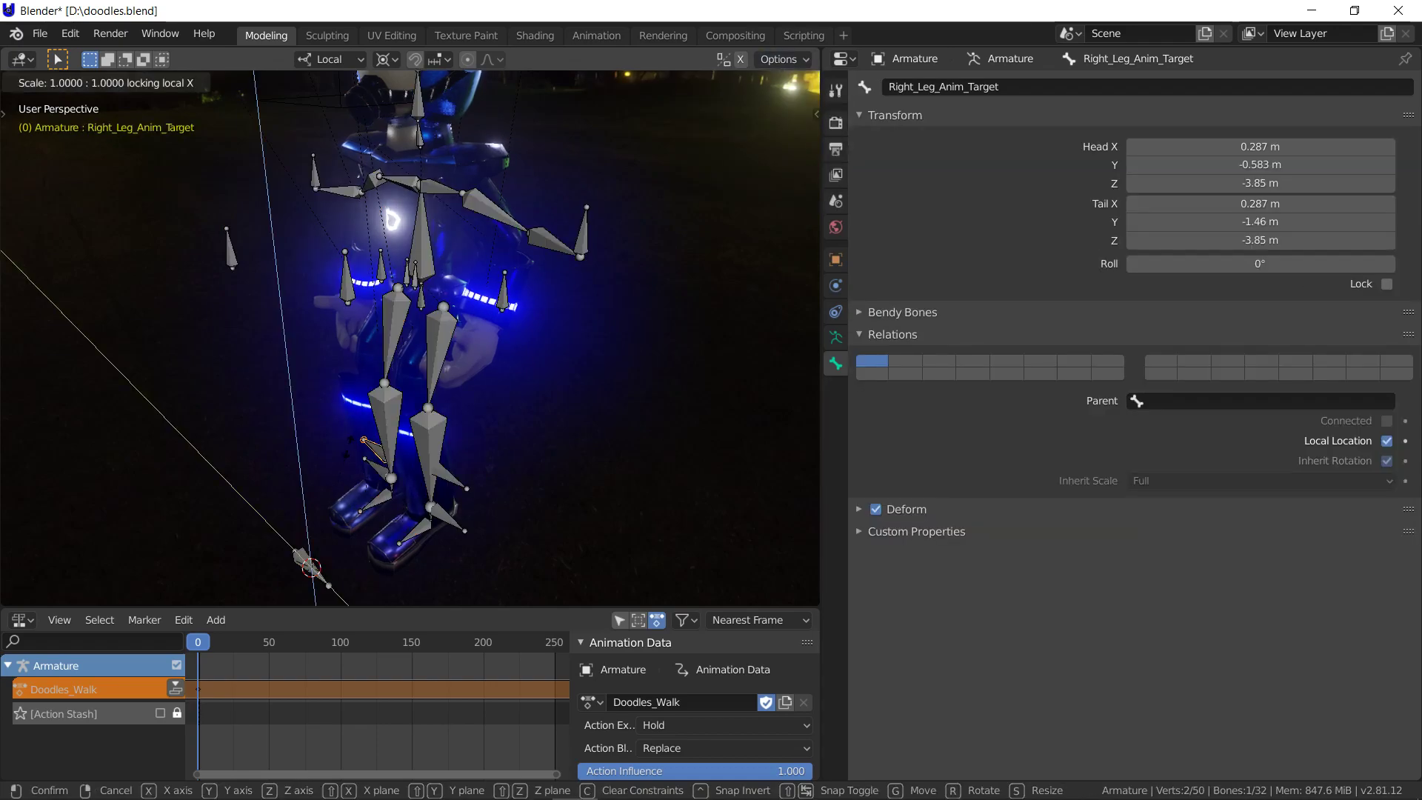
{"action": "left_click", "coordinate": [349, 447]}
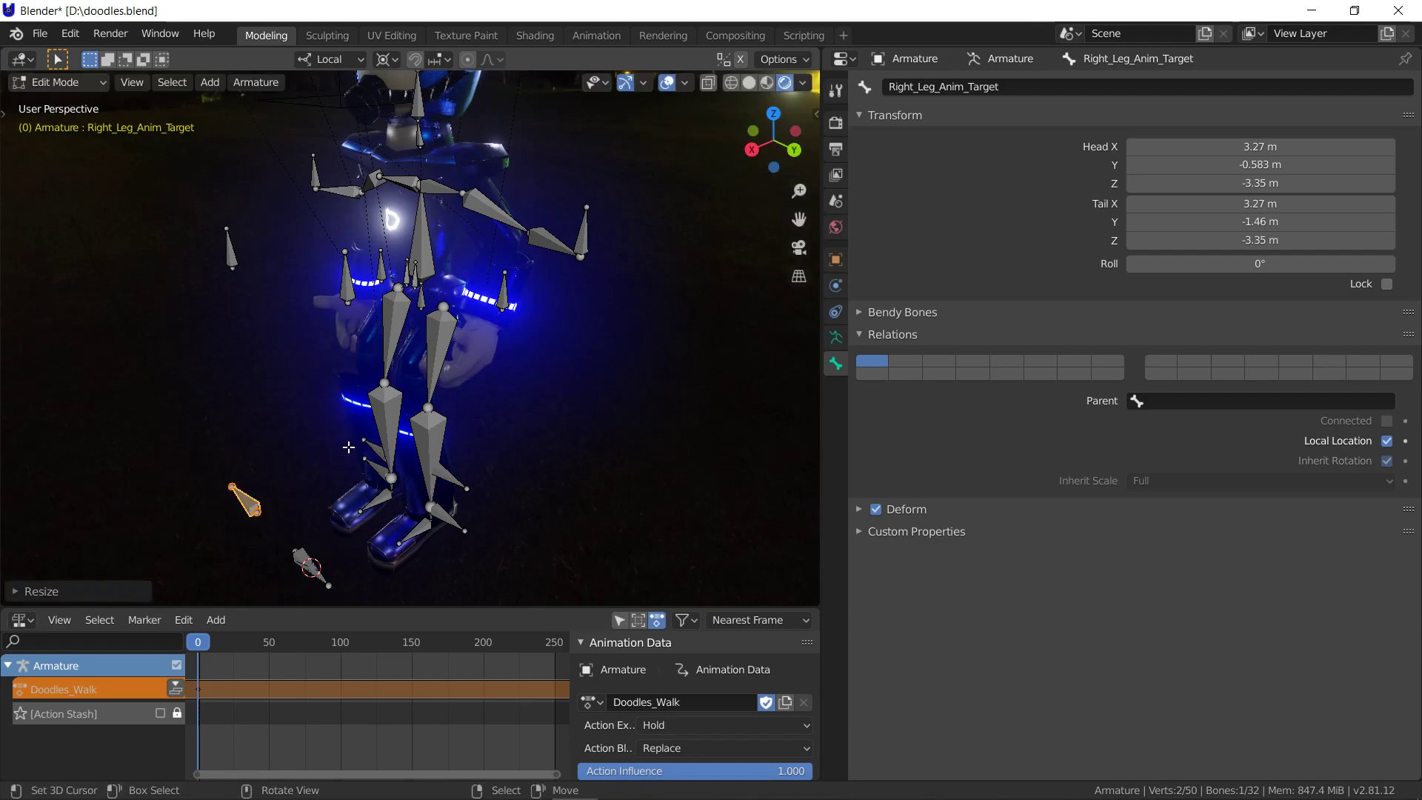
{"action": "key", "text": "Tab"}
{"action": "key", "text": "Tab"}
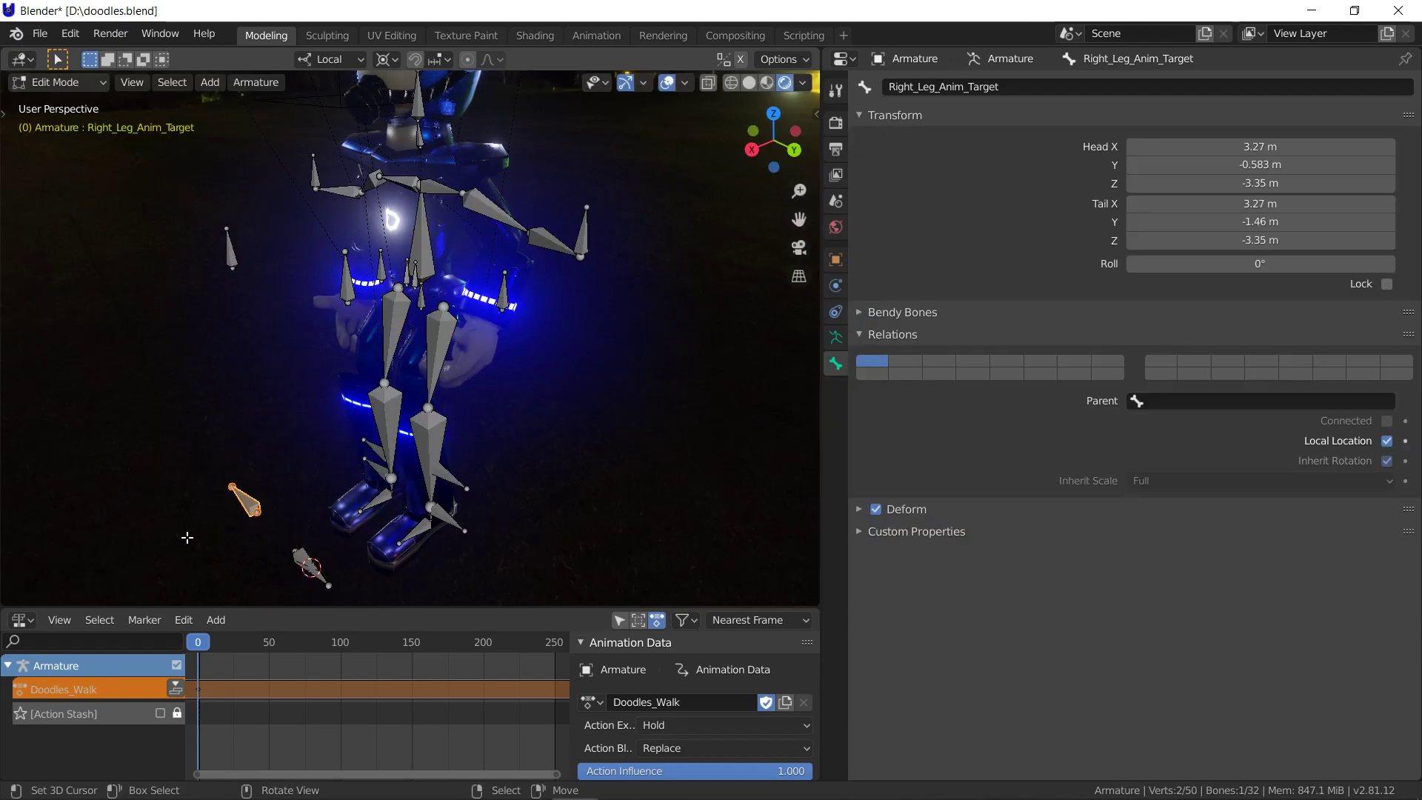
Check which names the two right leg target bones carry, in front of the foot and at the ankle
{"action": "key", "text": "Tab"}
{"action": "left_click", "coordinate": [280, 498]}
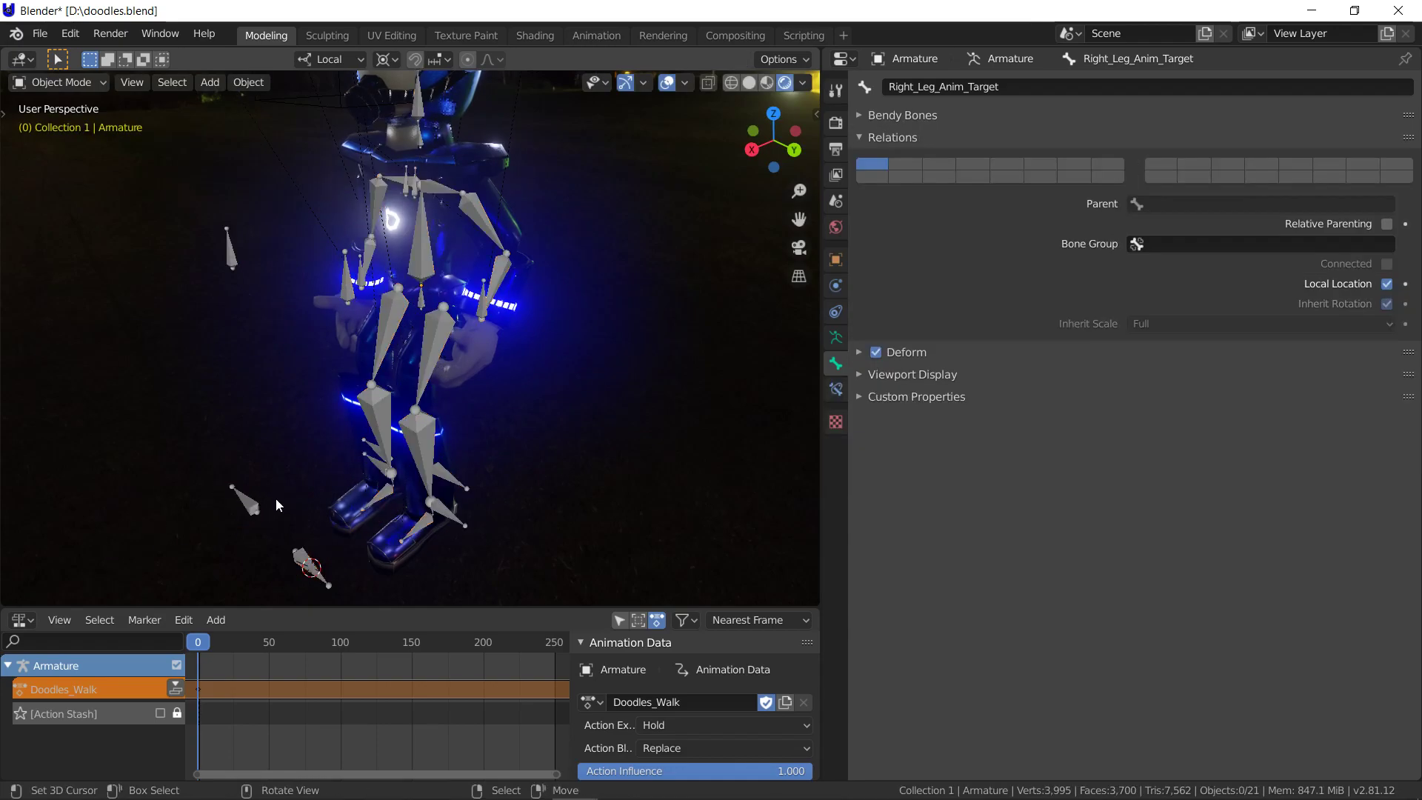
{"action": "left_click", "coordinate": [237, 497]}
{"action": "key", "text": "Tab"}
{"action": "left_click", "coordinate": [898, 90]}
{"action": "key", "text": "Escape"}
{"action": "key", "text": "ctrl+z"}
{"action": "key", "text": "ctrl+z"}
{"action": "key", "text": "ctrl+shift+z"}
{"action": "key", "text": "ctrl+shift+z"}
{"action": "left_click", "coordinate": [370, 449]}
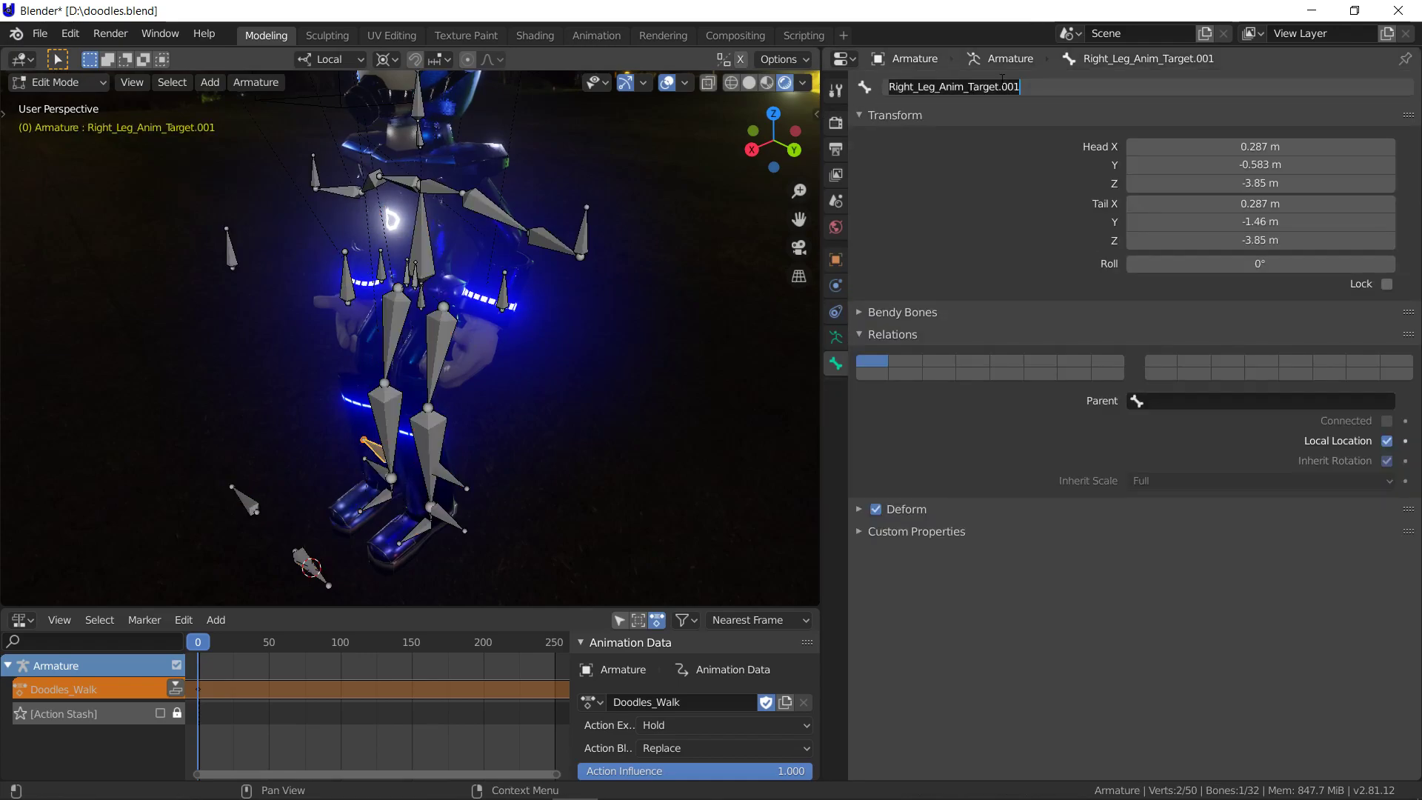
{"action": "key", "text": "Tab"}
{"action": "key", "text": "Tab"}
Rename the target bone in front of the right foot as Right_Leg_Aim_Target
{"action": "left_click", "coordinate": [245, 503]}
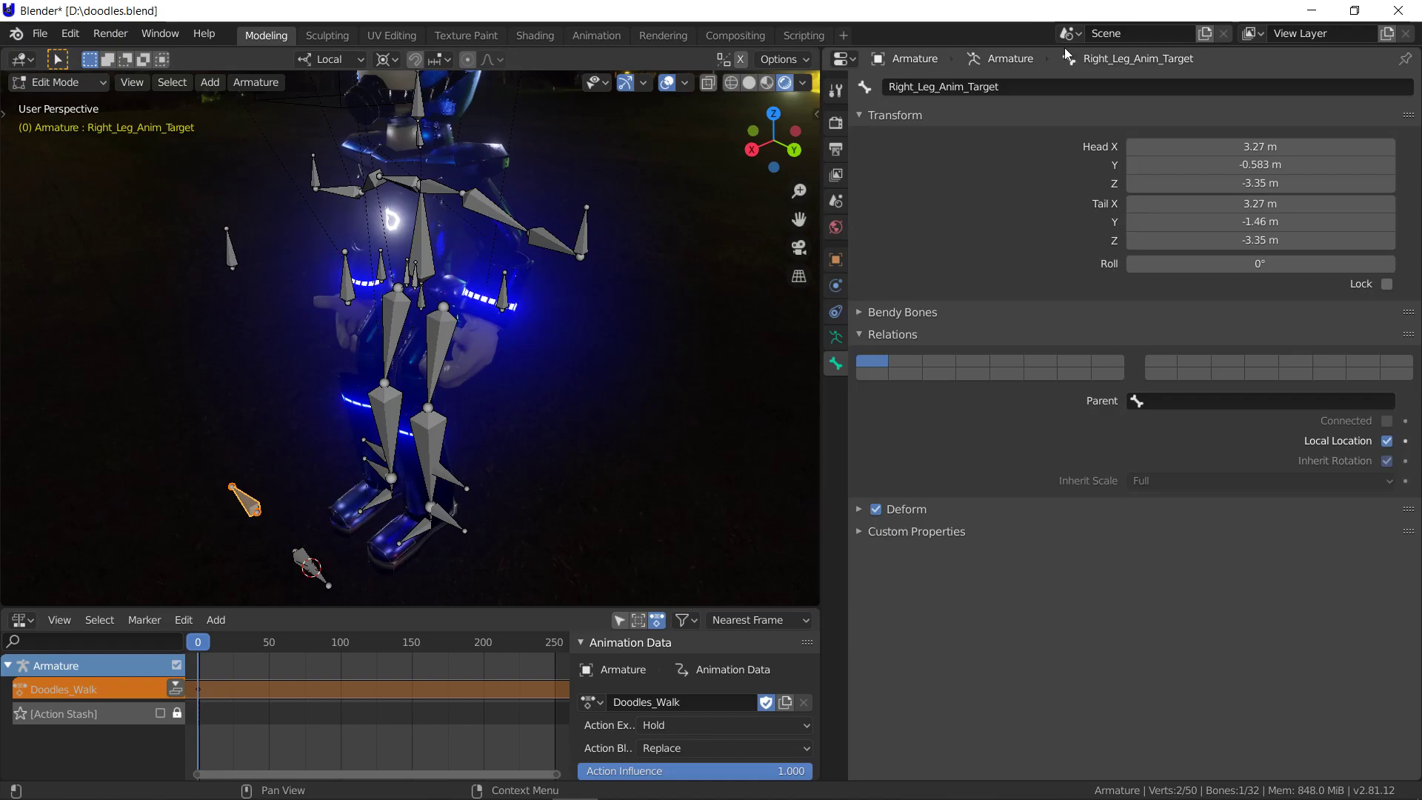
{"action": "double_click", "coordinate": [970, 86]}
{"action": "left_click_drag", "start_coordinate": [944, 86], "coordinate": [1060, 76]}
{"action": "type", "text": "Aim_Target"}
{"action": "key", "text": "Return"}
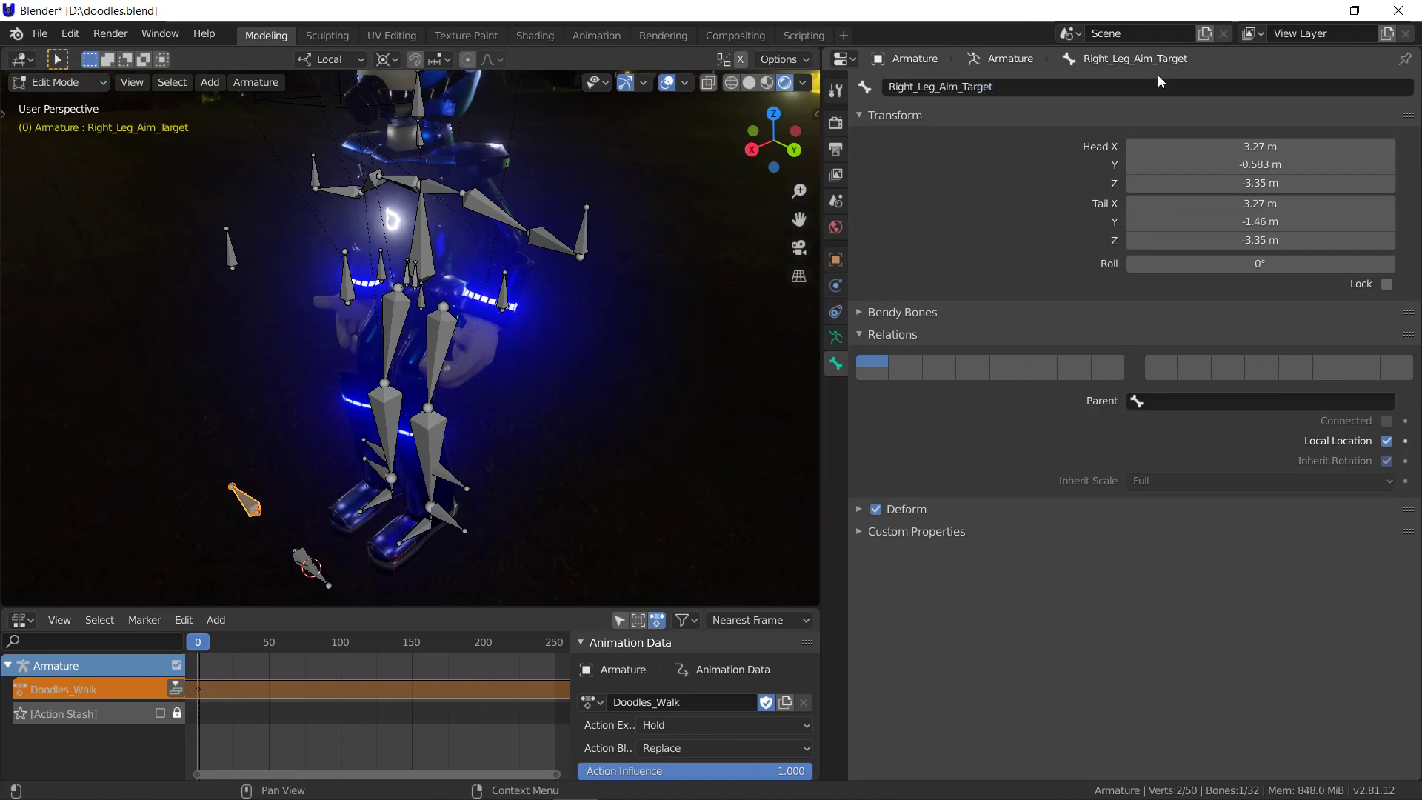
Rename the target bone at the right ankle as Right_Leg_Anim_Target
{"action": "key", "text": "Tab"}
{"action": "left_click", "coordinate": [374, 450]}
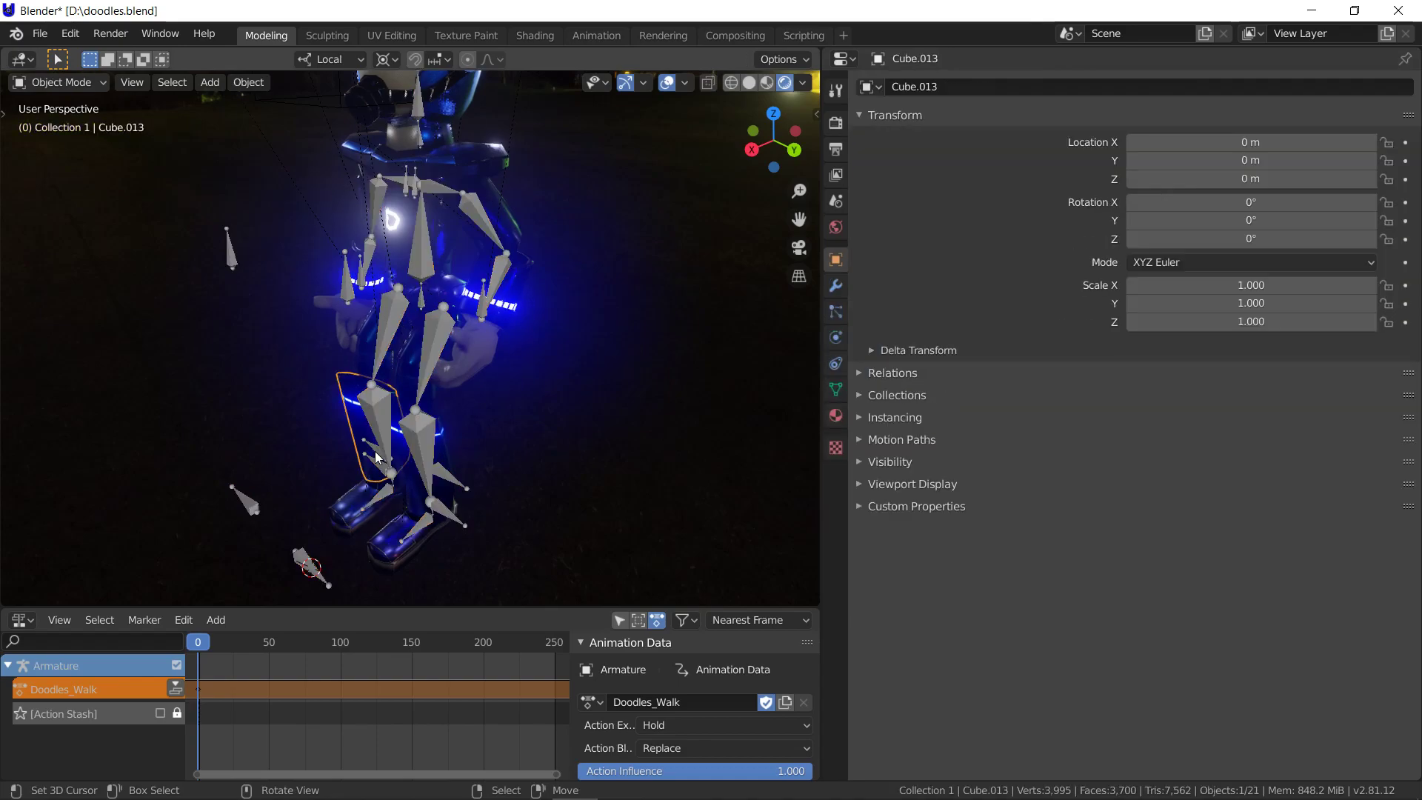
{"action": "left_click", "coordinate": [374, 449]}
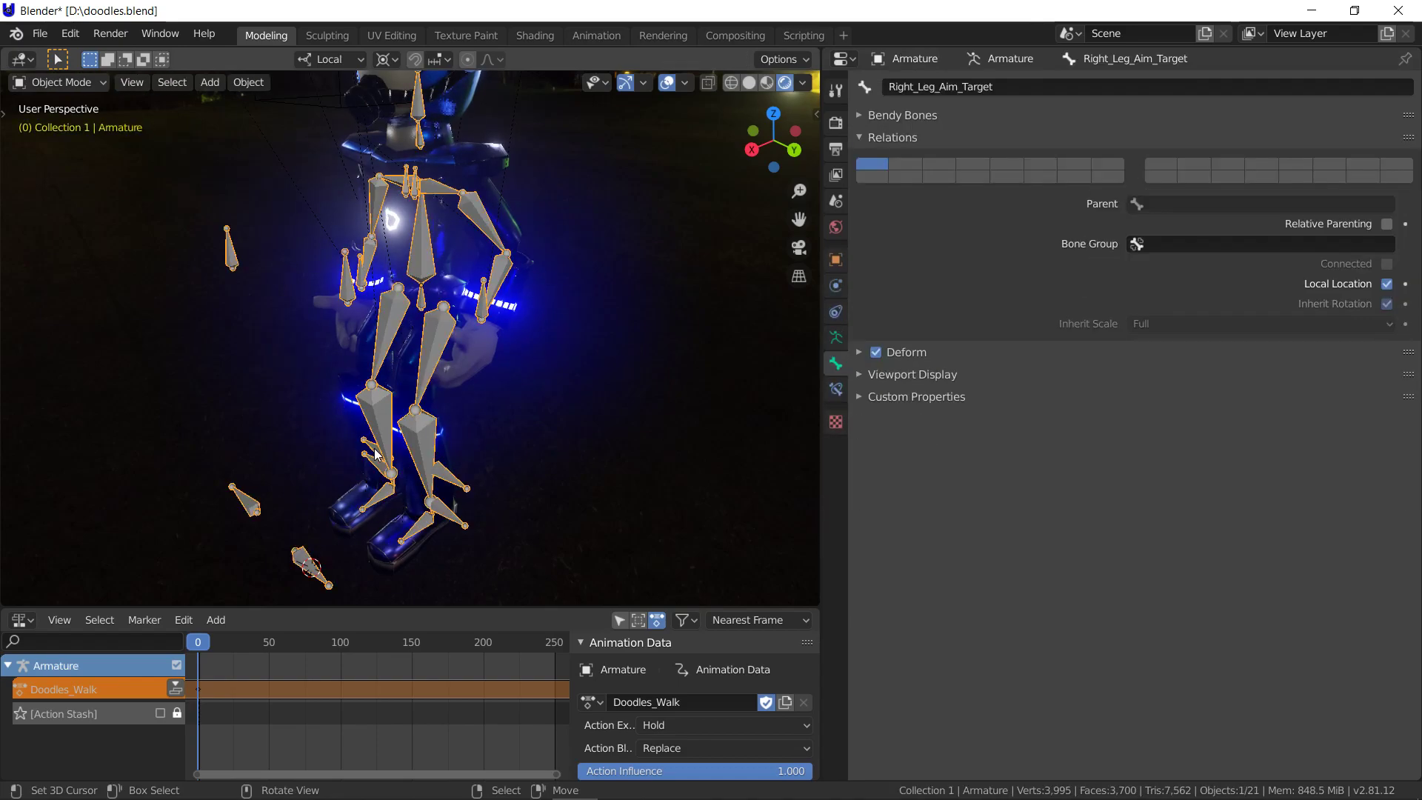
{"action": "key", "text": "Tab"}
{"action": "left_click", "coordinate": [374, 448]}
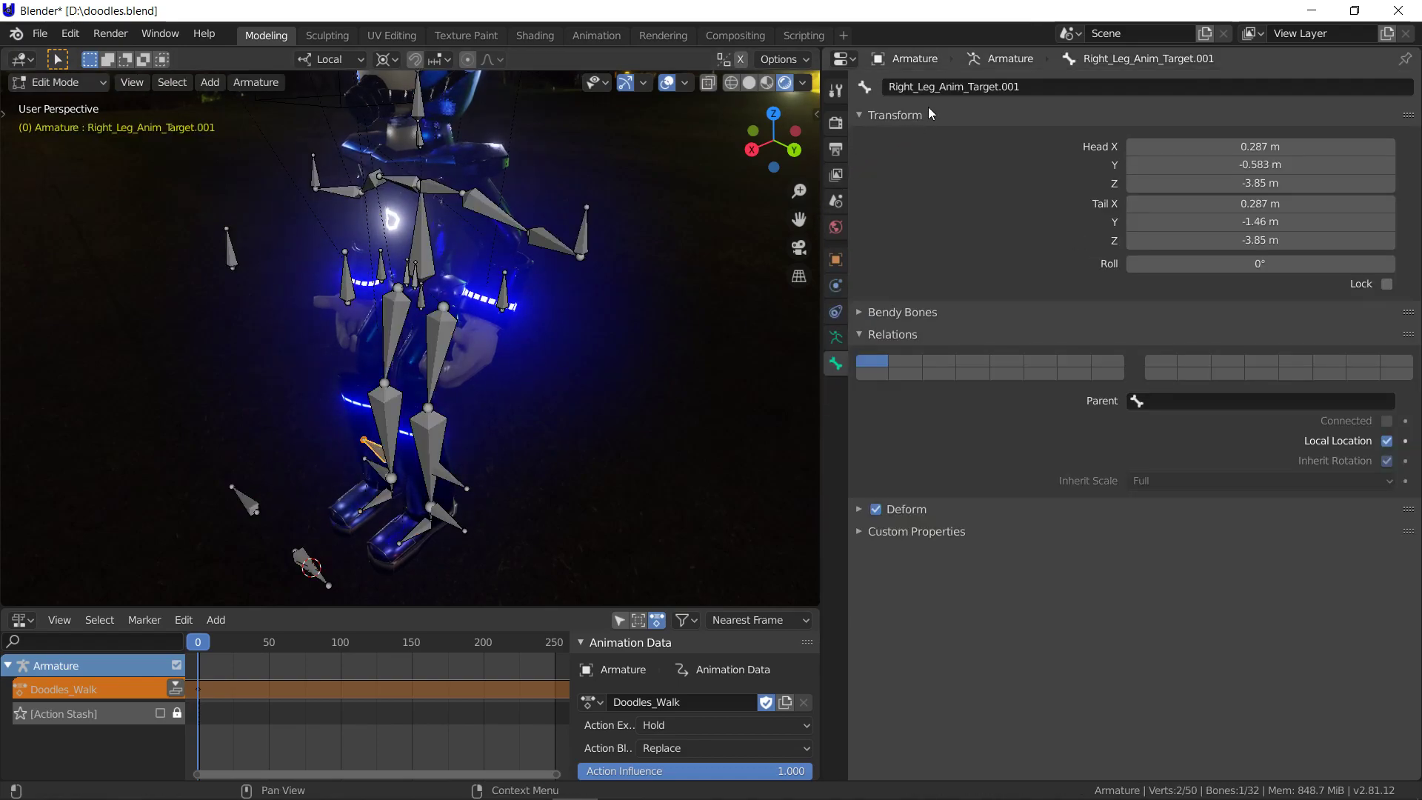
{"action": "left_click", "coordinate": [971, 87]}
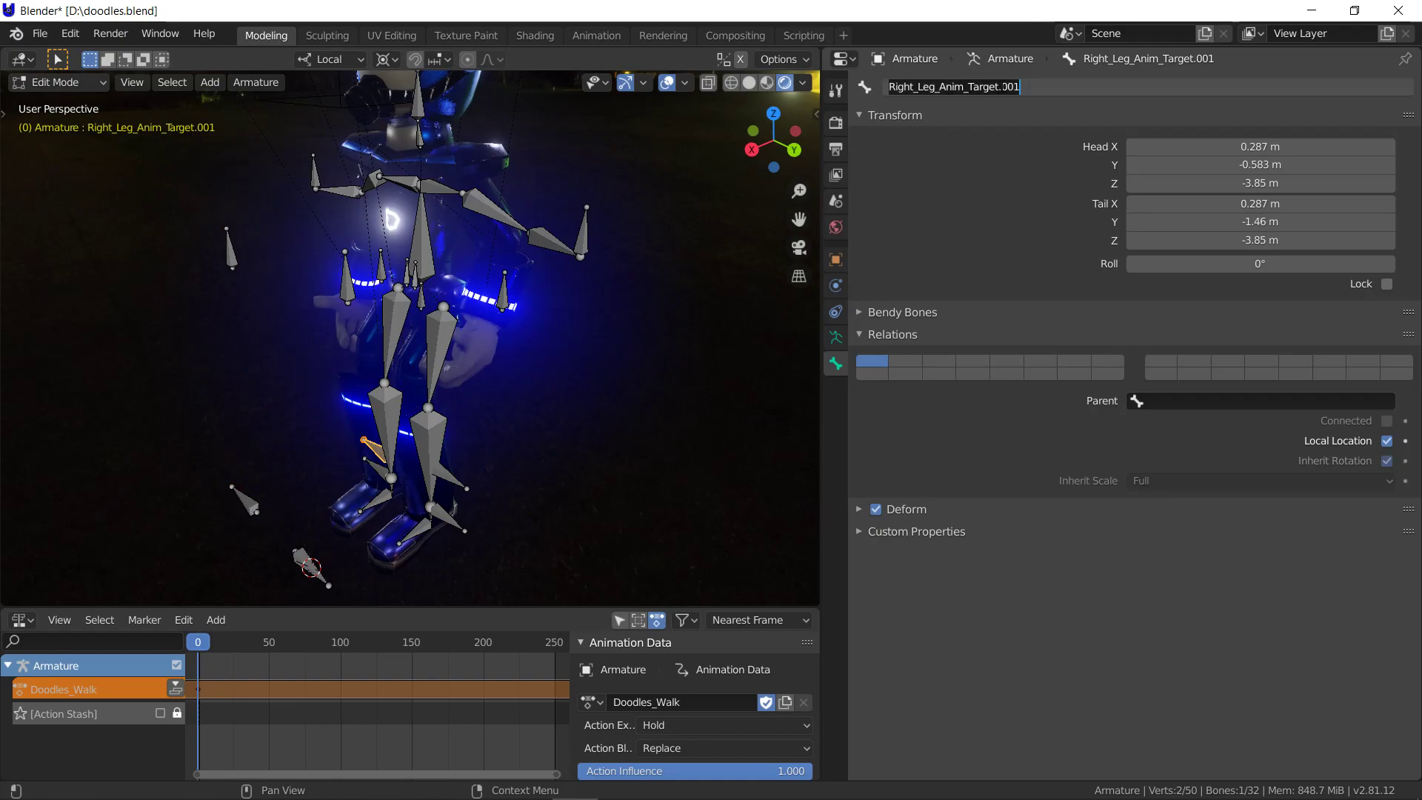
{"action": "key", "text": "BackSpace"}
{"action": "key", "text": "BackSpace"}
{"action": "key", "text": "BackSpace"}
{"action": "key", "text": "BackSpace"}
{"action": "key", "text": "Return"}
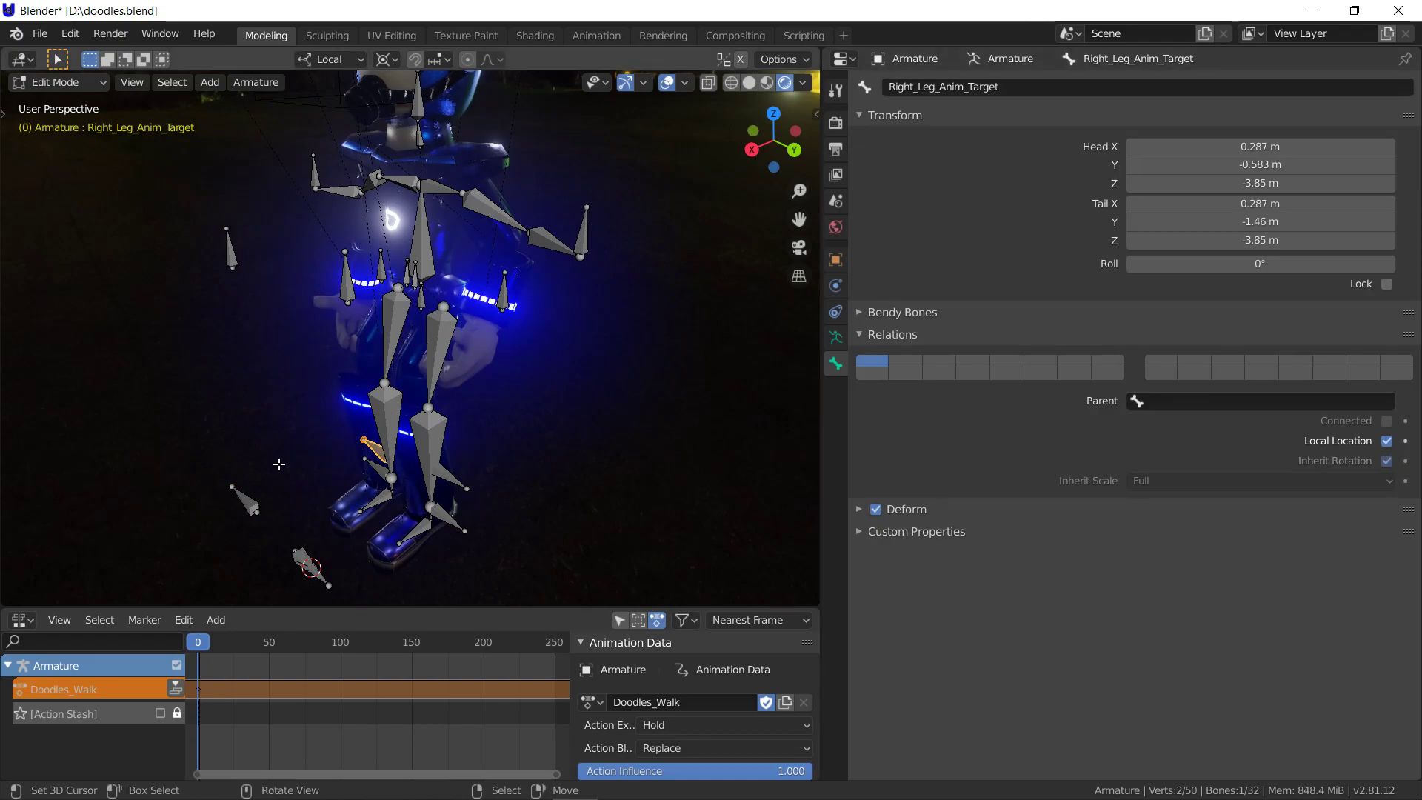
Leave Edit Mode and put the armature into Pose Mode
{"action": "key", "text": "Tab"}
{"action": "left_click", "coordinate": [379, 470]}
{"action": "left_click", "coordinate": [378, 471]}
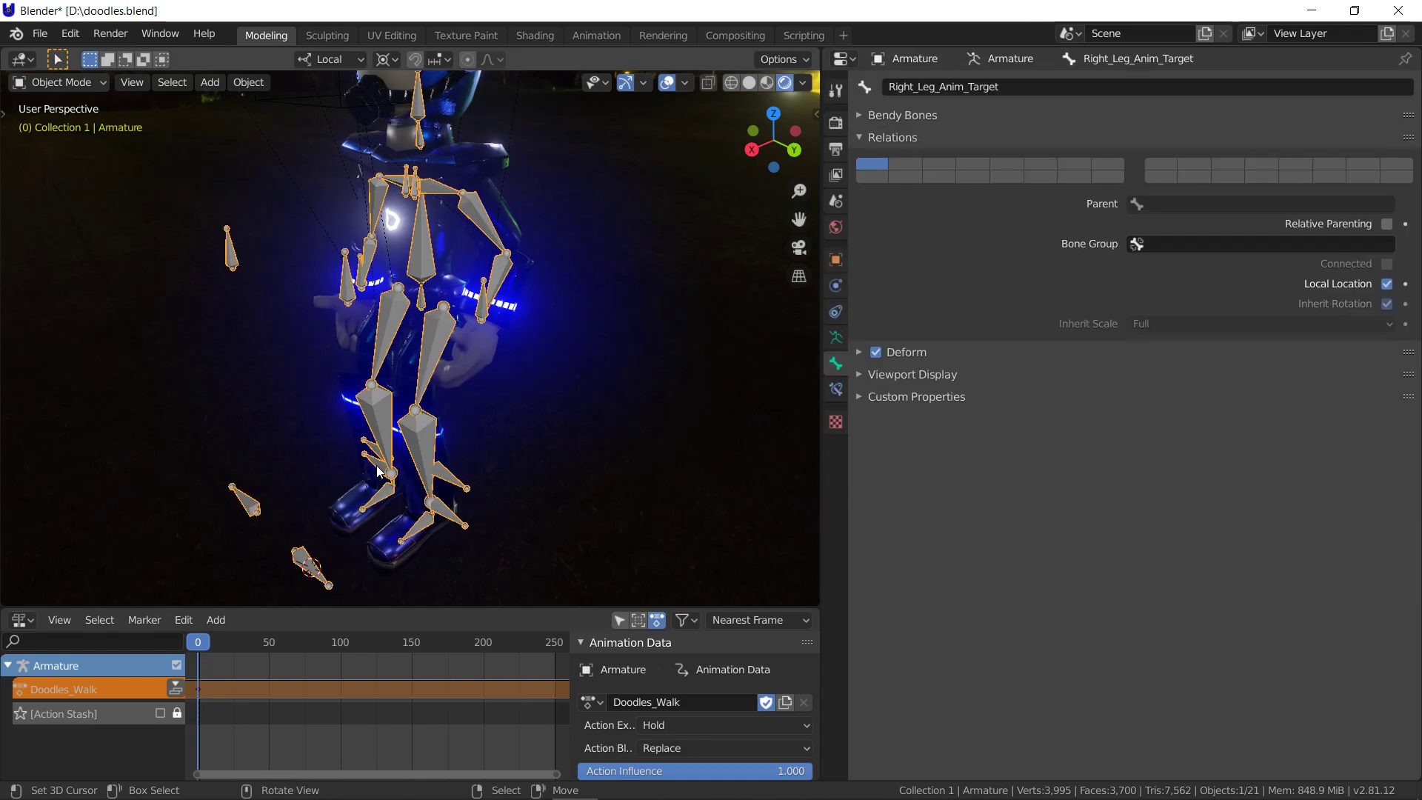
{"action": "left_click", "coordinate": [77, 80]}
{"action": "left_click", "coordinate": [65, 145]}
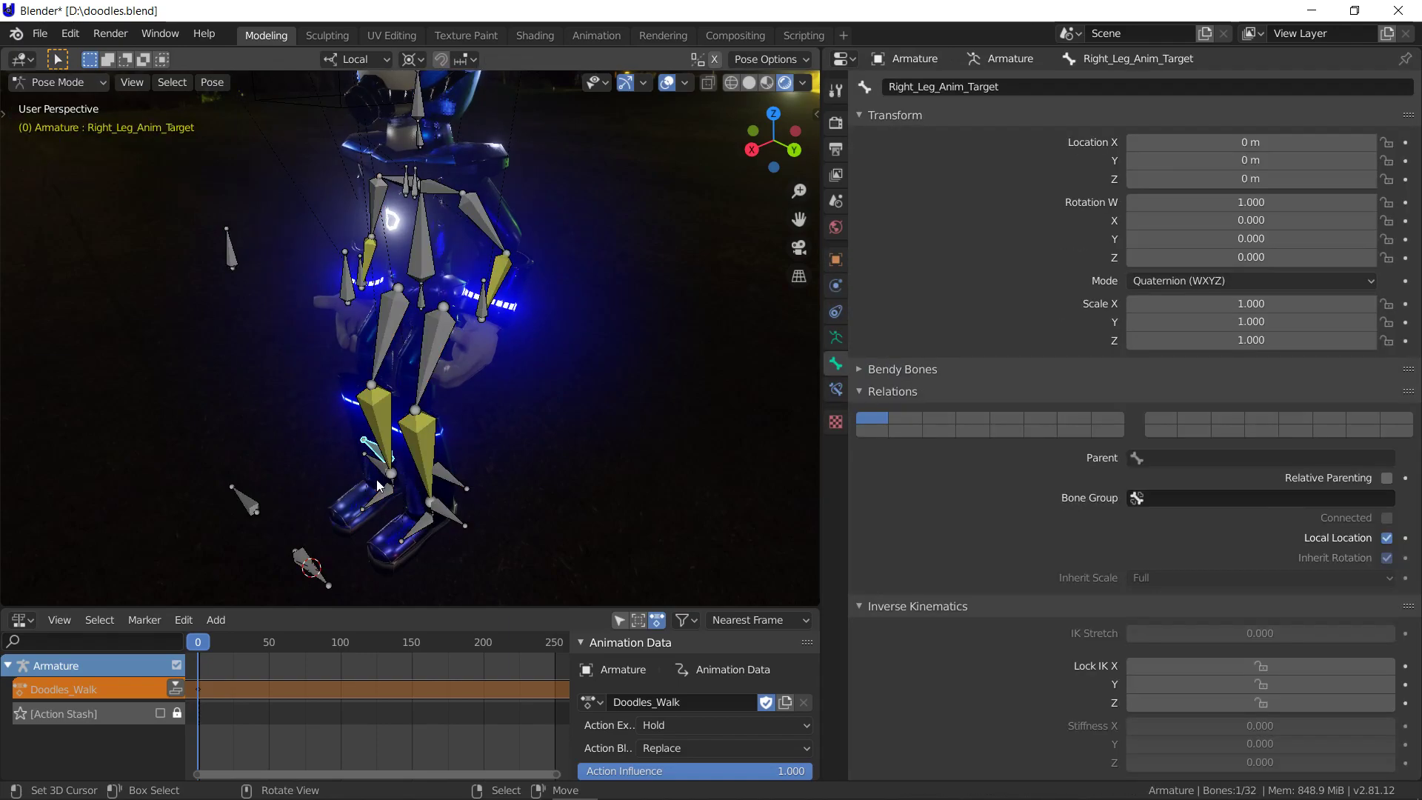
Add a Copy Location constraint to the Right_Leg_seeker bone with Armature as its target
{"action": "left_click", "coordinate": [376, 474]}
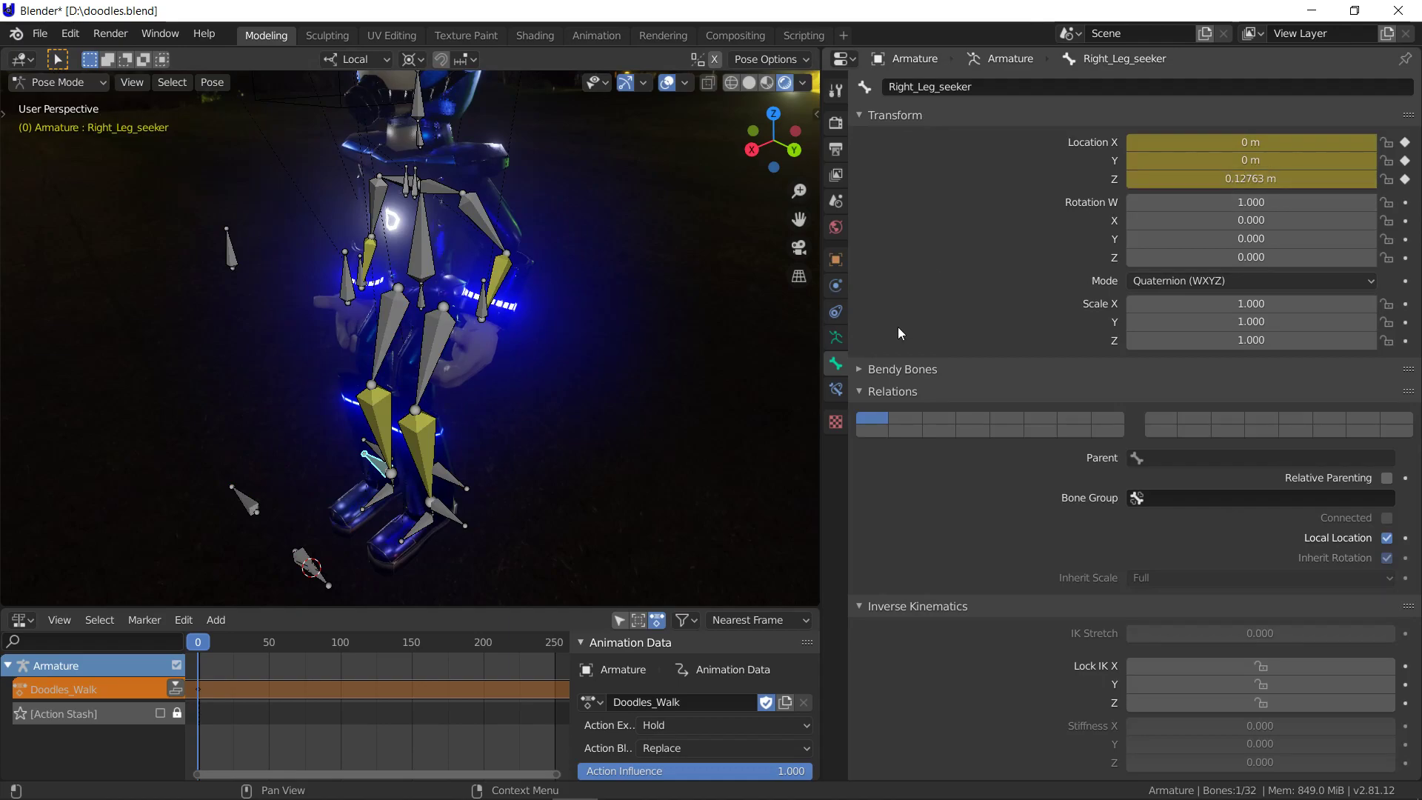
{"action": "left_click", "coordinate": [836, 390]}
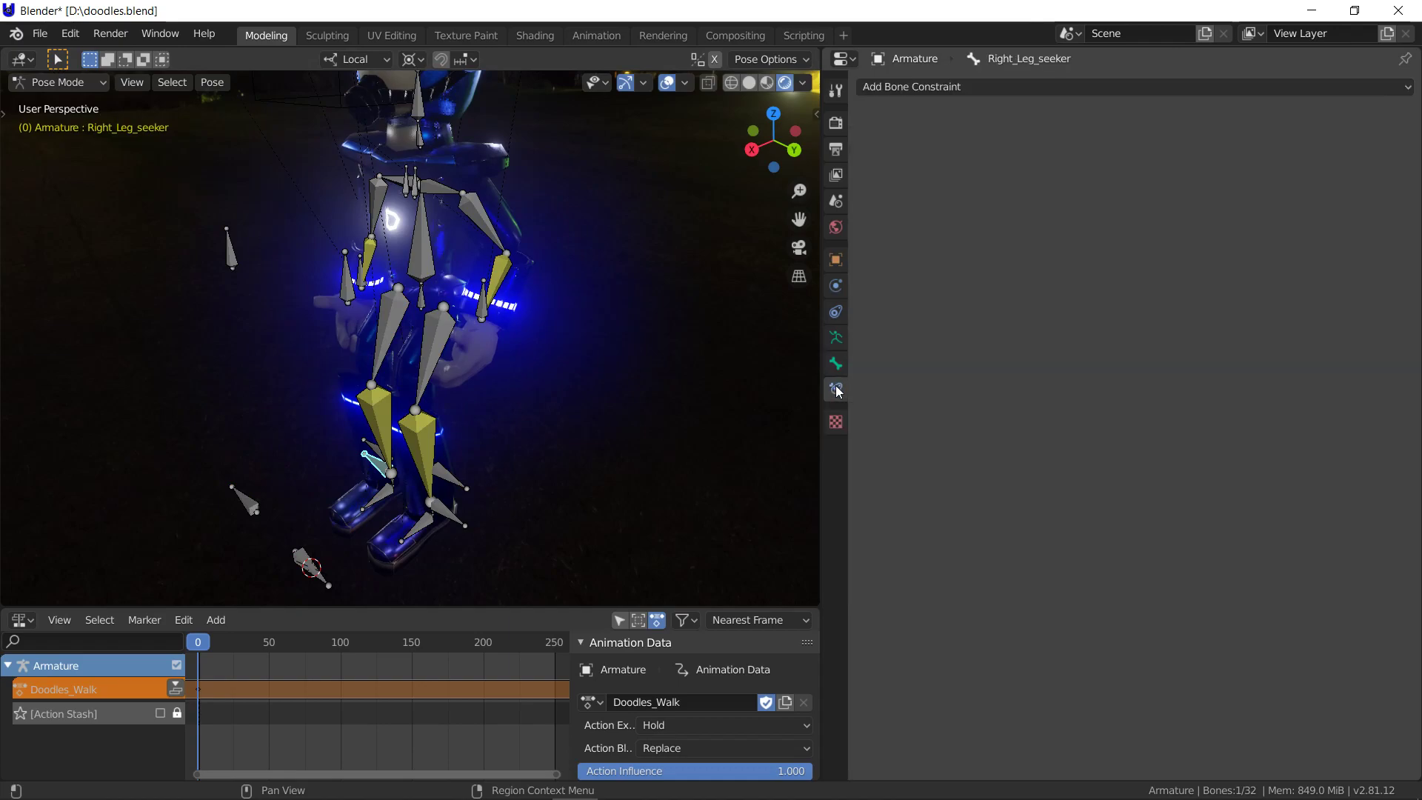
{"action": "left_click", "coordinate": [980, 84]}
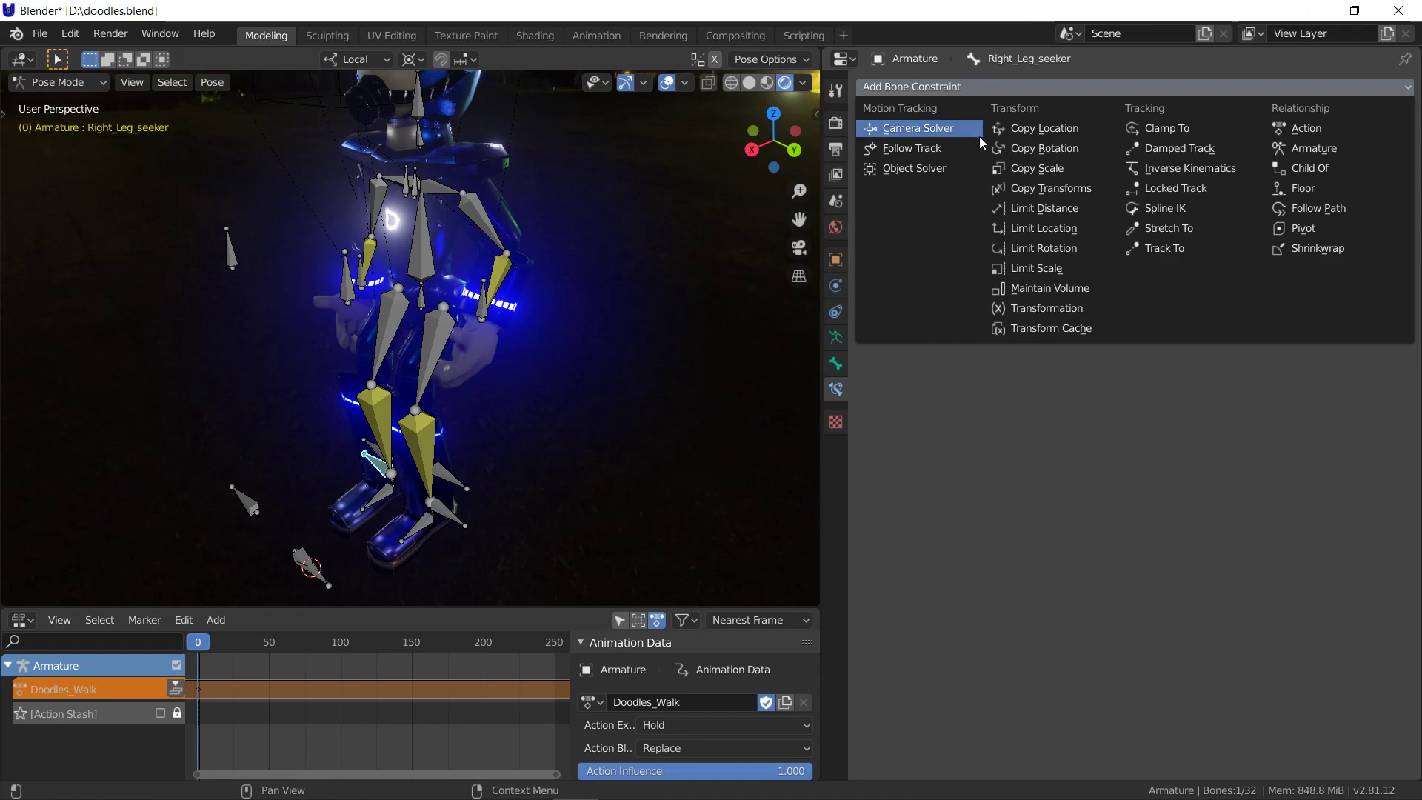
{"action": "left_click", "coordinate": [1046, 127]}
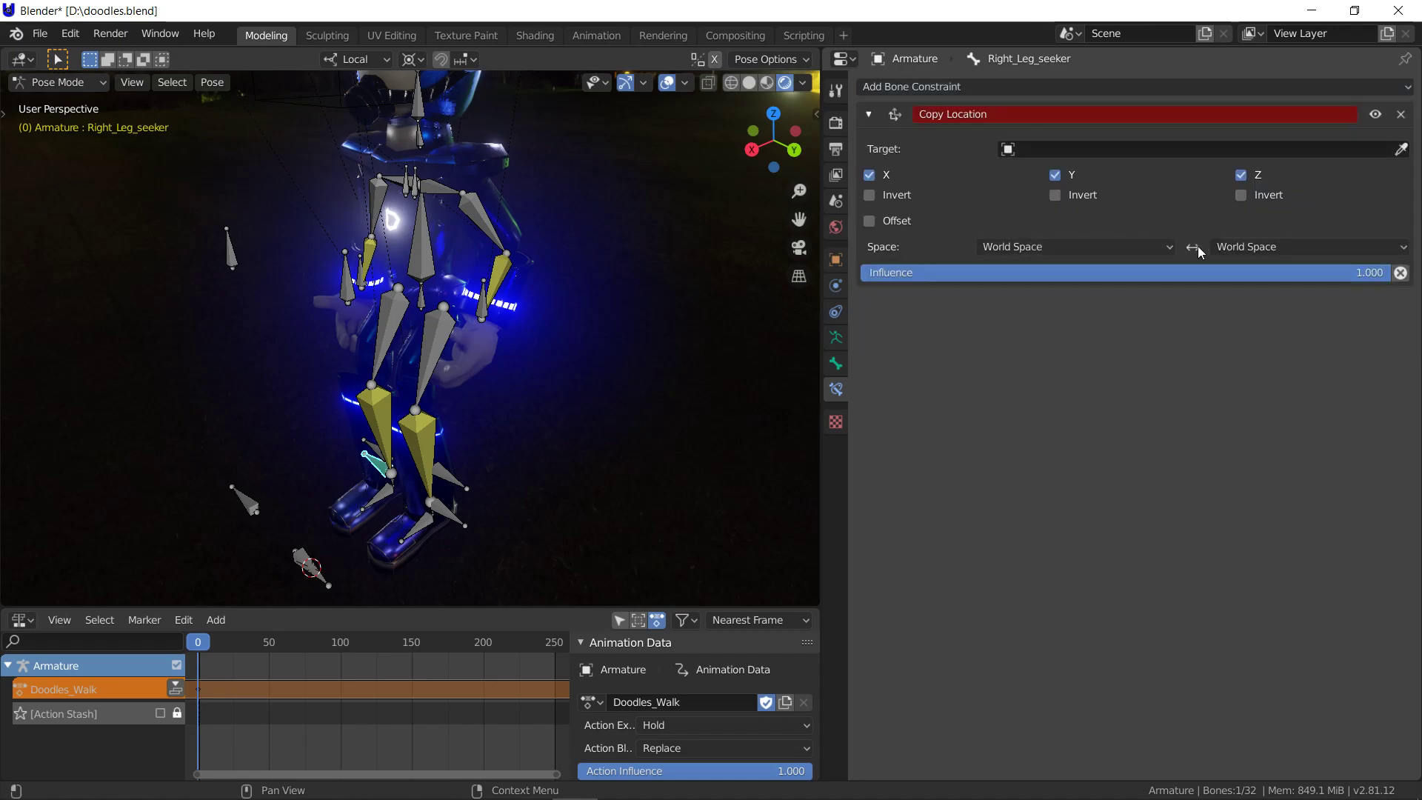
{"action": "left_click", "coordinate": [1184, 149]}
{"action": "left_click", "coordinate": [1154, 175]}
Set the bone of Right_Leg_seeker's Copy Location constraint to Left_Leg_Aim_target
{"action": "left_click", "coordinate": [1153, 176]}
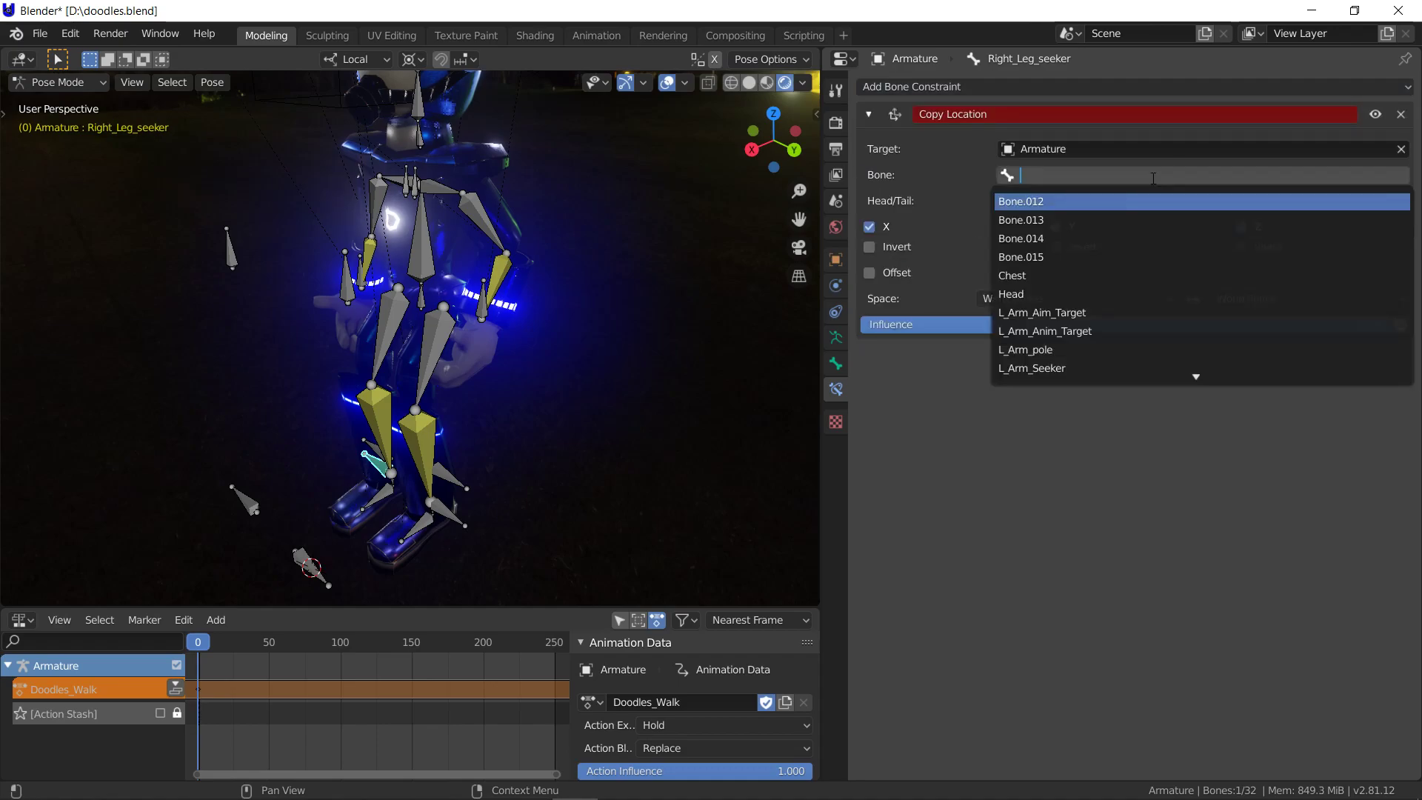
{"action": "type", "text": "L"}
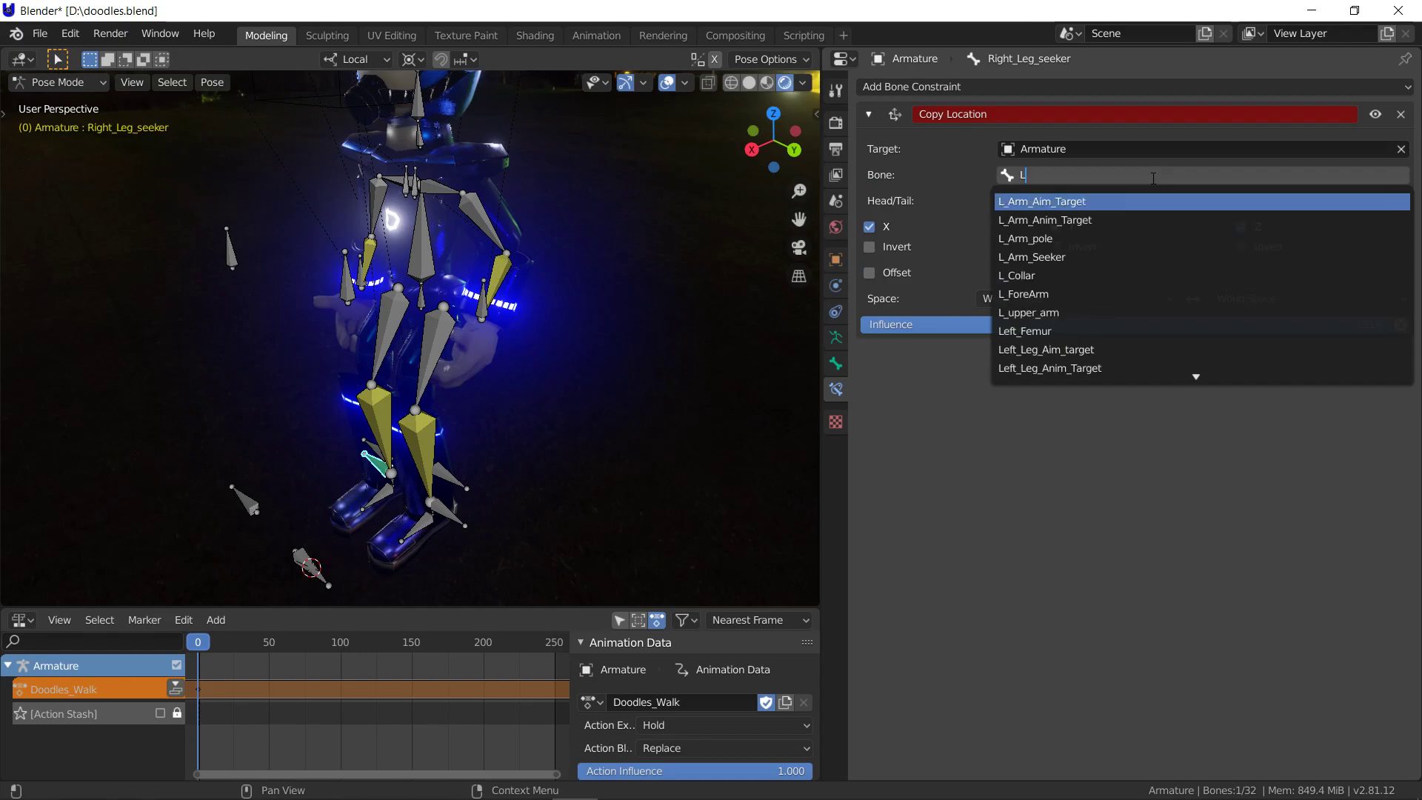
{"action": "key", "text": "Down"}
{"action": "key", "text": "Down"}
{"action": "key", "text": "Down"}
{"action": "key", "text": "Down"}
{"action": "key", "text": "Down"}
{"action": "key", "text": "Down"}
{"action": "key", "text": "Down"}
{"action": "key", "text": "Down"}
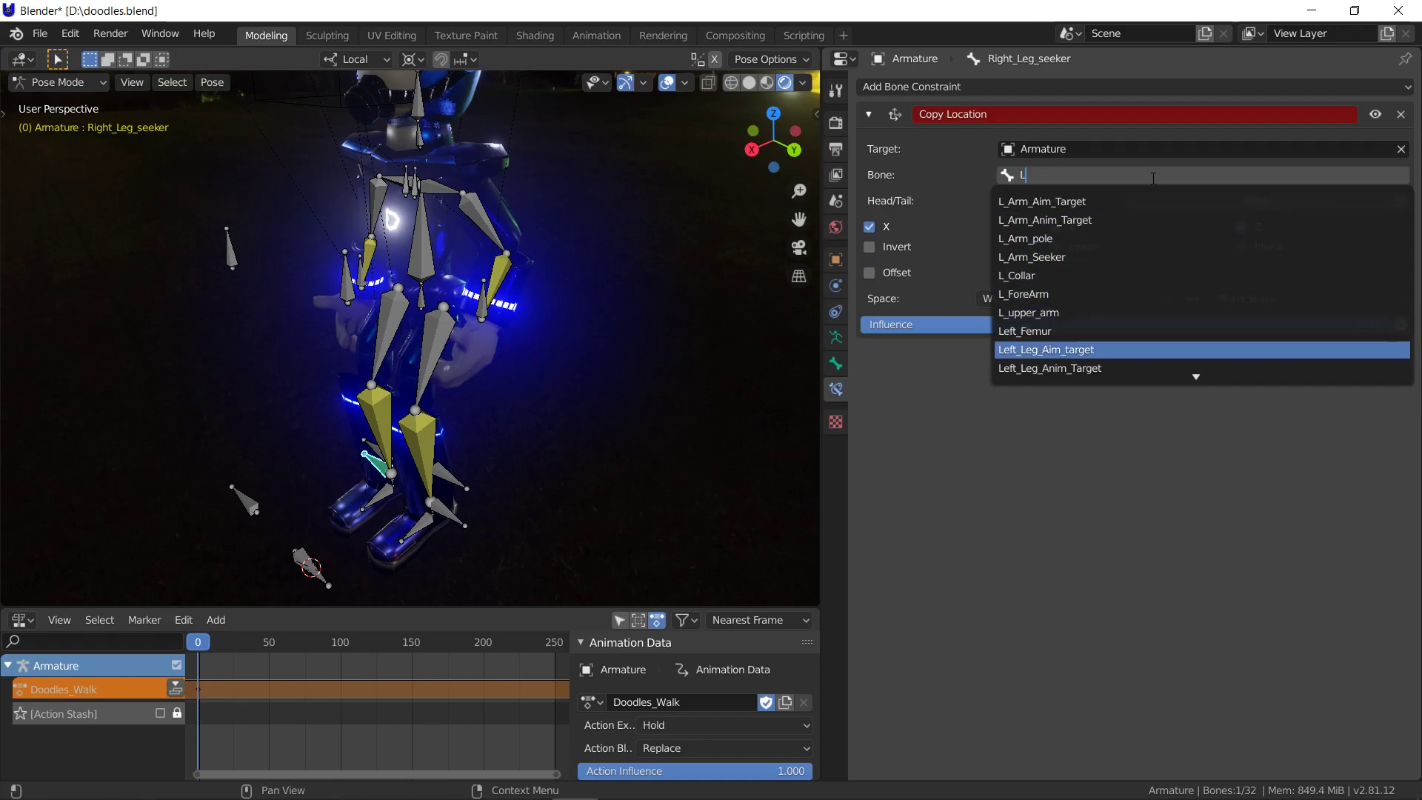
{"action": "key", "text": "Return"}
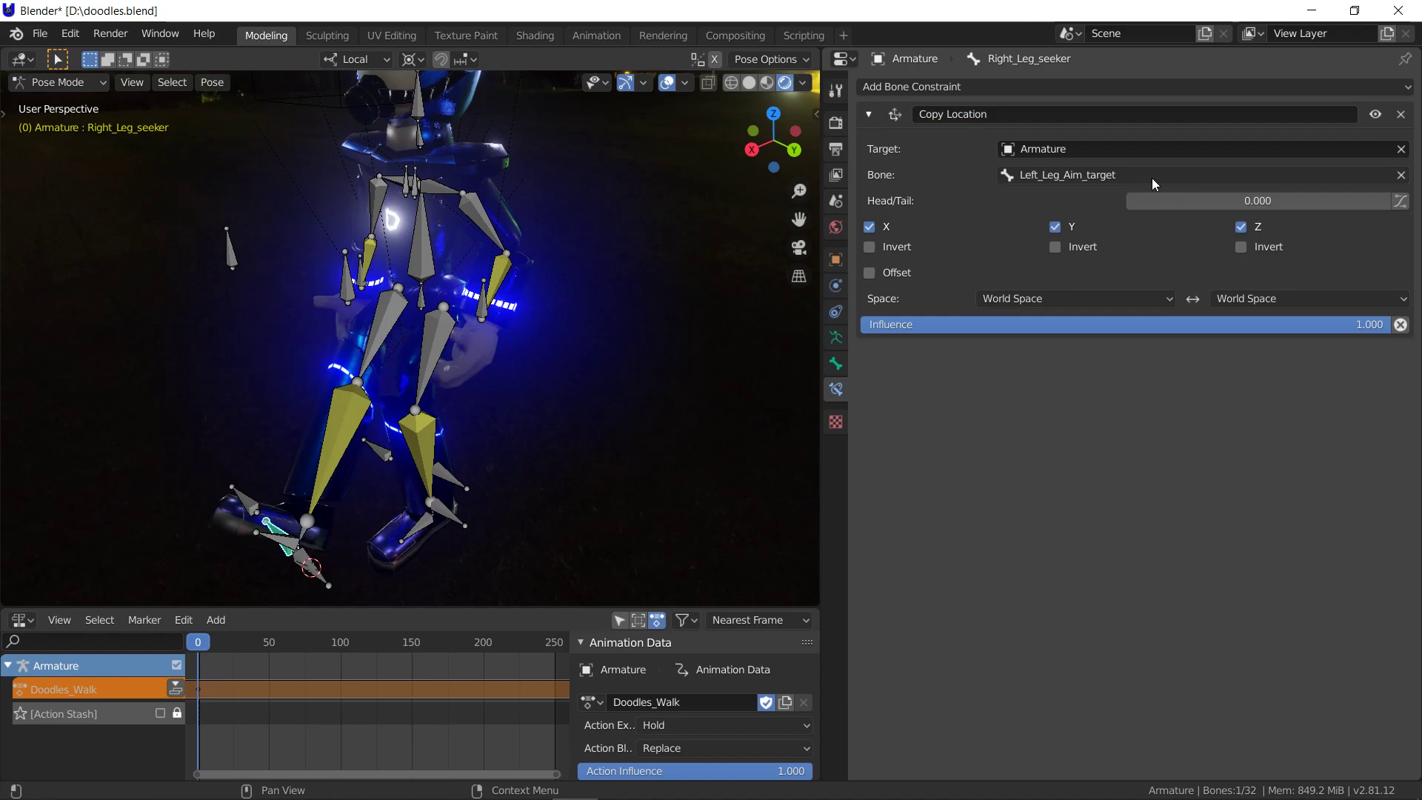
Set the bone of Right_Leg_seeker's Copy Location constraint to Right_Leg_Anim_Target
{"action": "left_click", "coordinate": [1153, 178]}
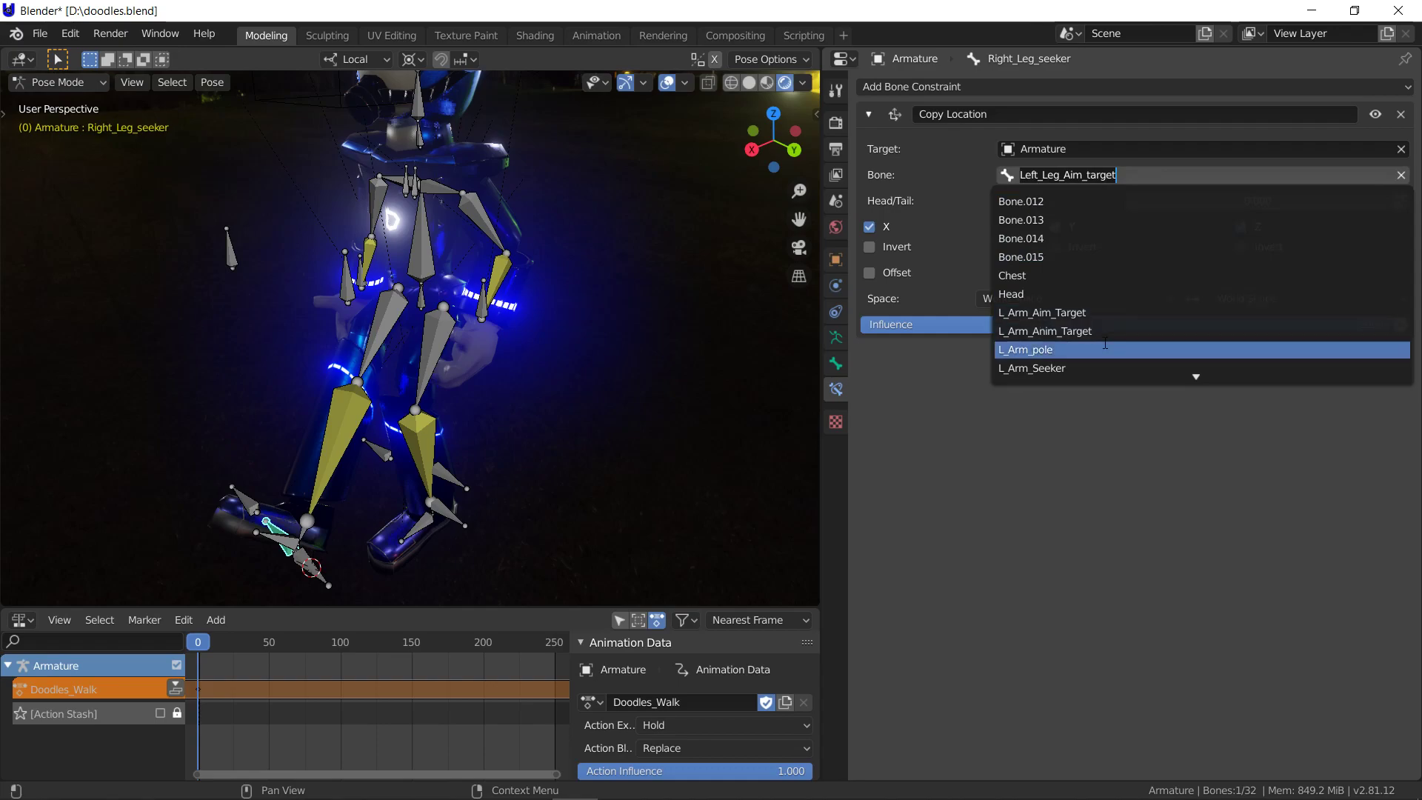
{"action": "scroll", "coordinate": [1094, 370], "scroll_direction": "down", "scroll_amount": 13}
{"action": "scroll", "coordinate": [1085, 349], "scroll_direction": "down", "scroll_amount": 6}
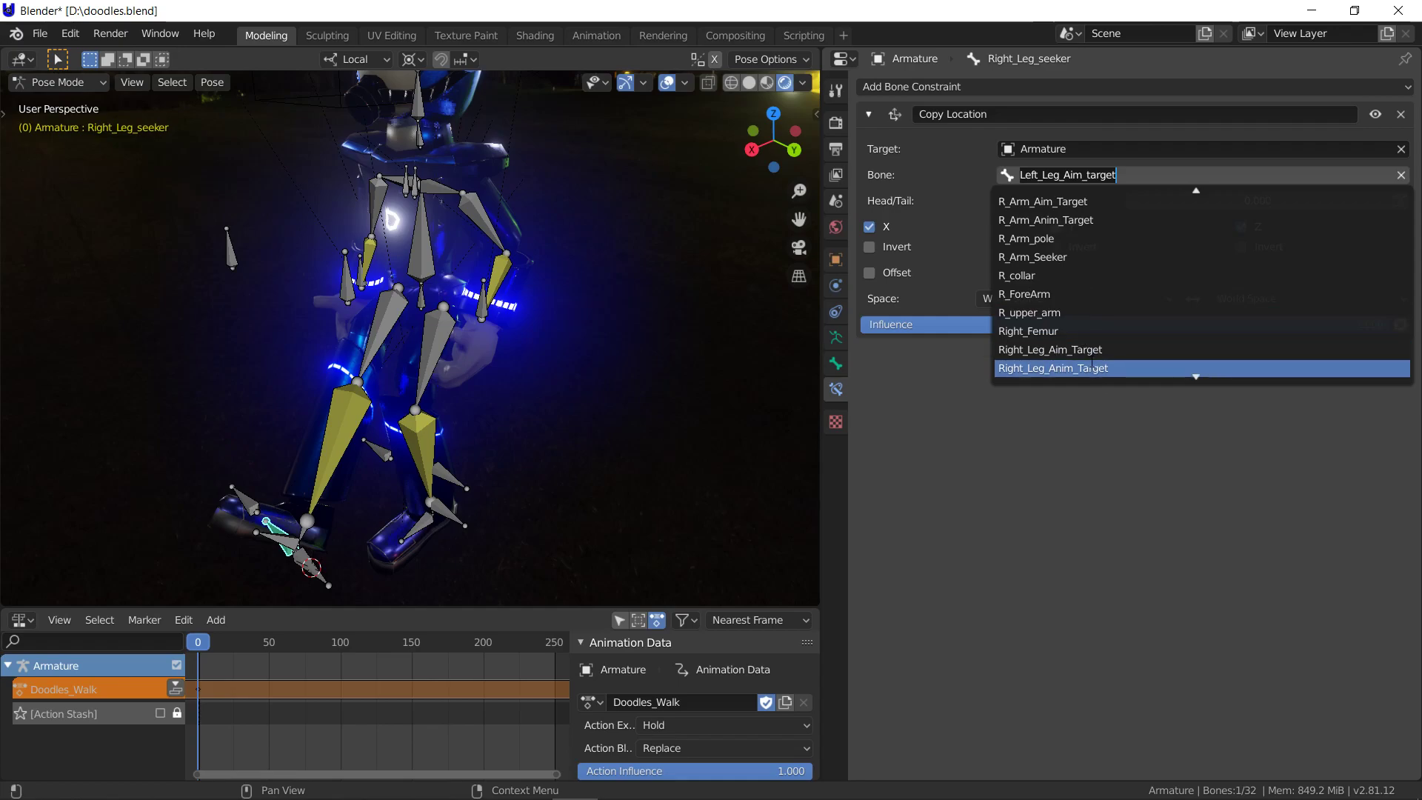
{"action": "left_click", "coordinate": [1091, 365]}
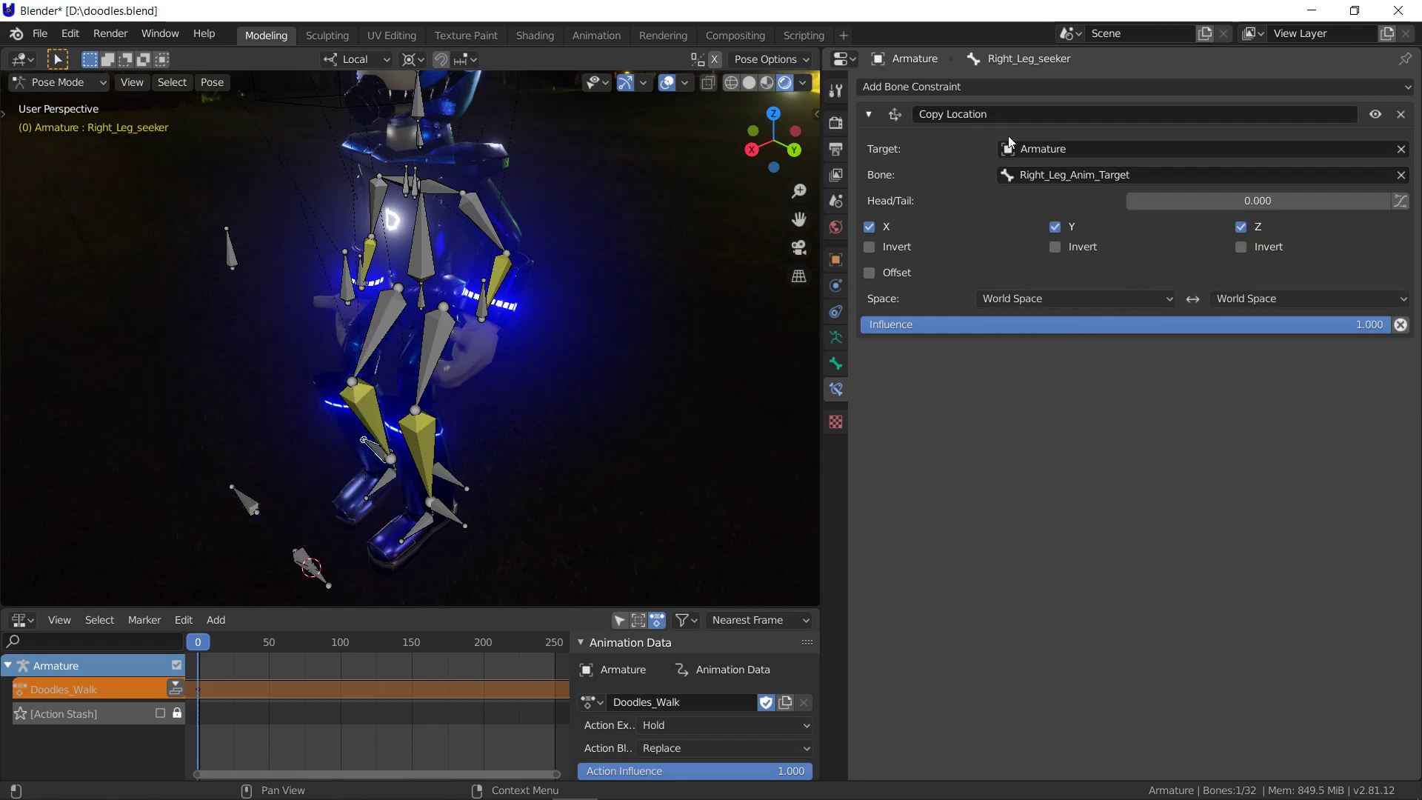
Add a second Copy Location constraint to Right_Leg_seeker with Armature as its target
{"action": "left_click", "coordinate": [998, 86]}
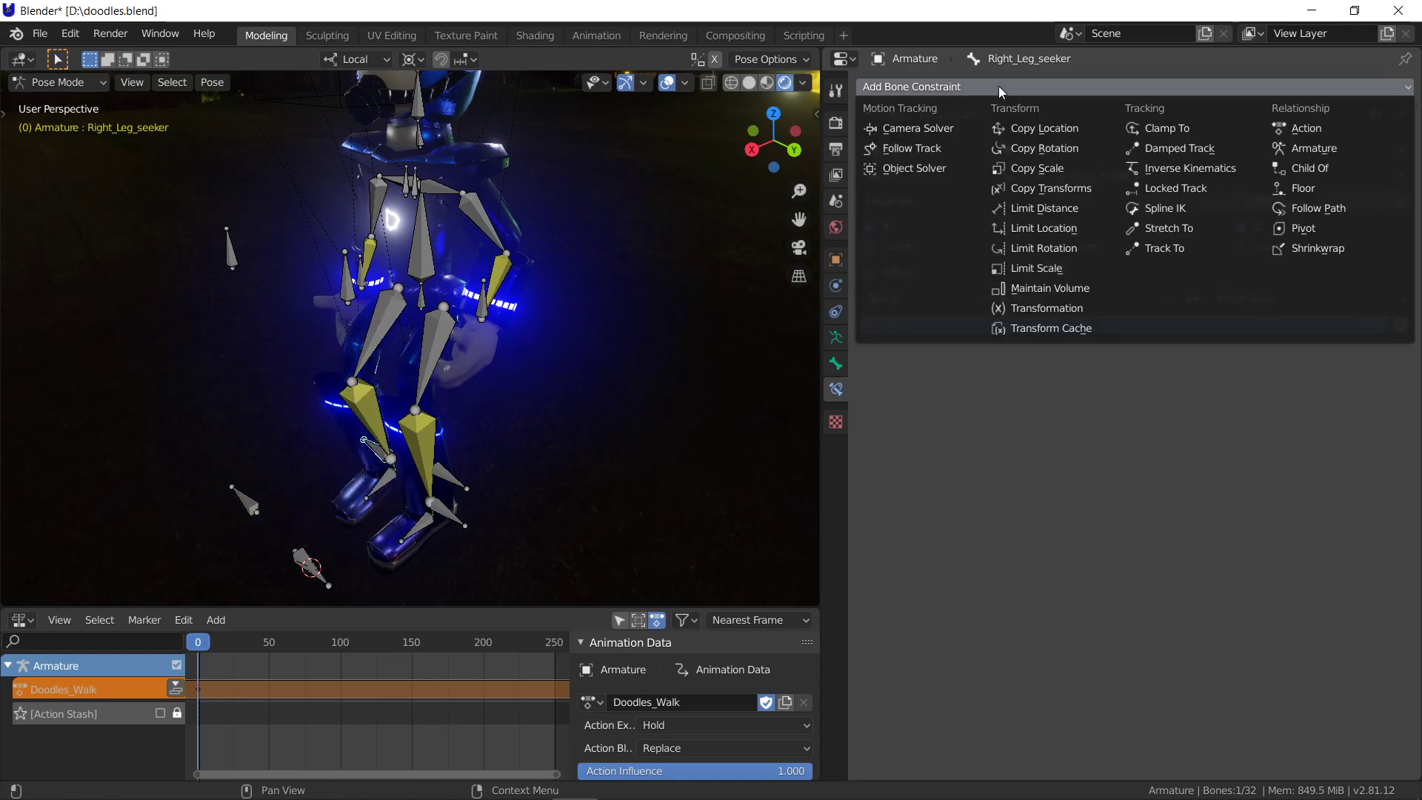
{"action": "left_click", "coordinate": [1047, 129]}
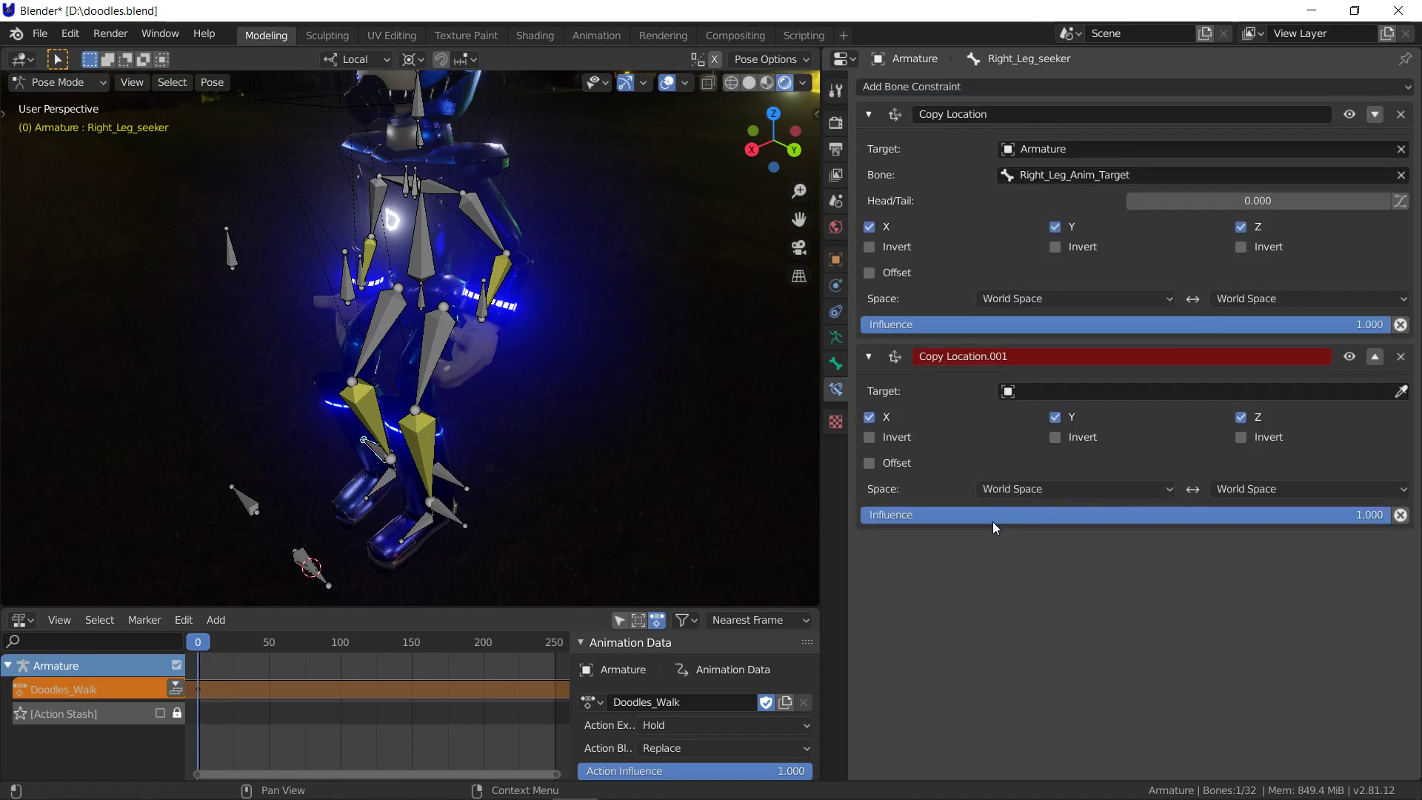
{"action": "left_click", "coordinate": [1071, 389]}
{"action": "type", "text": "righ"}
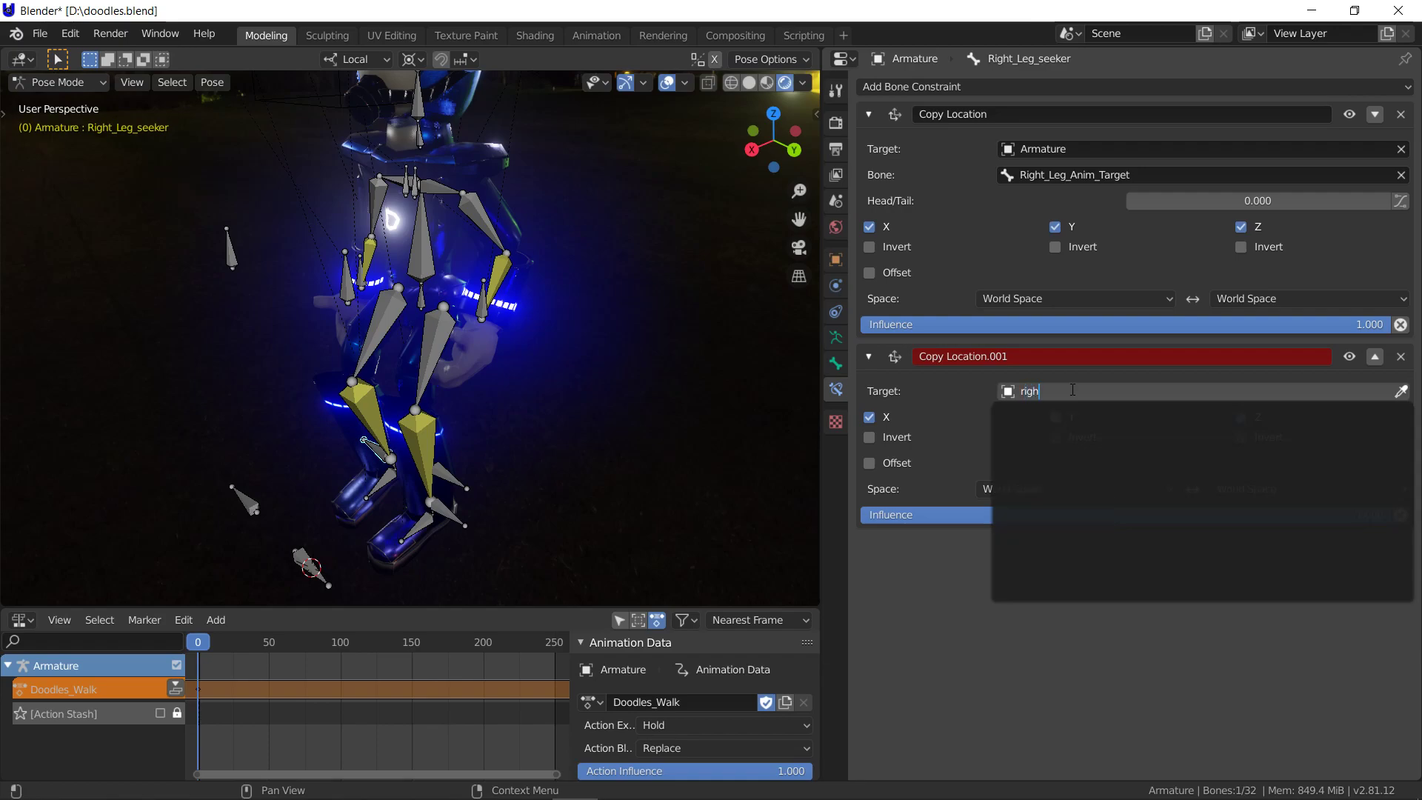
{"action": "key", "text": "BackSpace"}
{"action": "key", "text": "BackSpace"}
{"action": "key", "text": "BackSpace"}
{"action": "key", "text": "BackSpace"}
{"action": "type", "text": "R"}
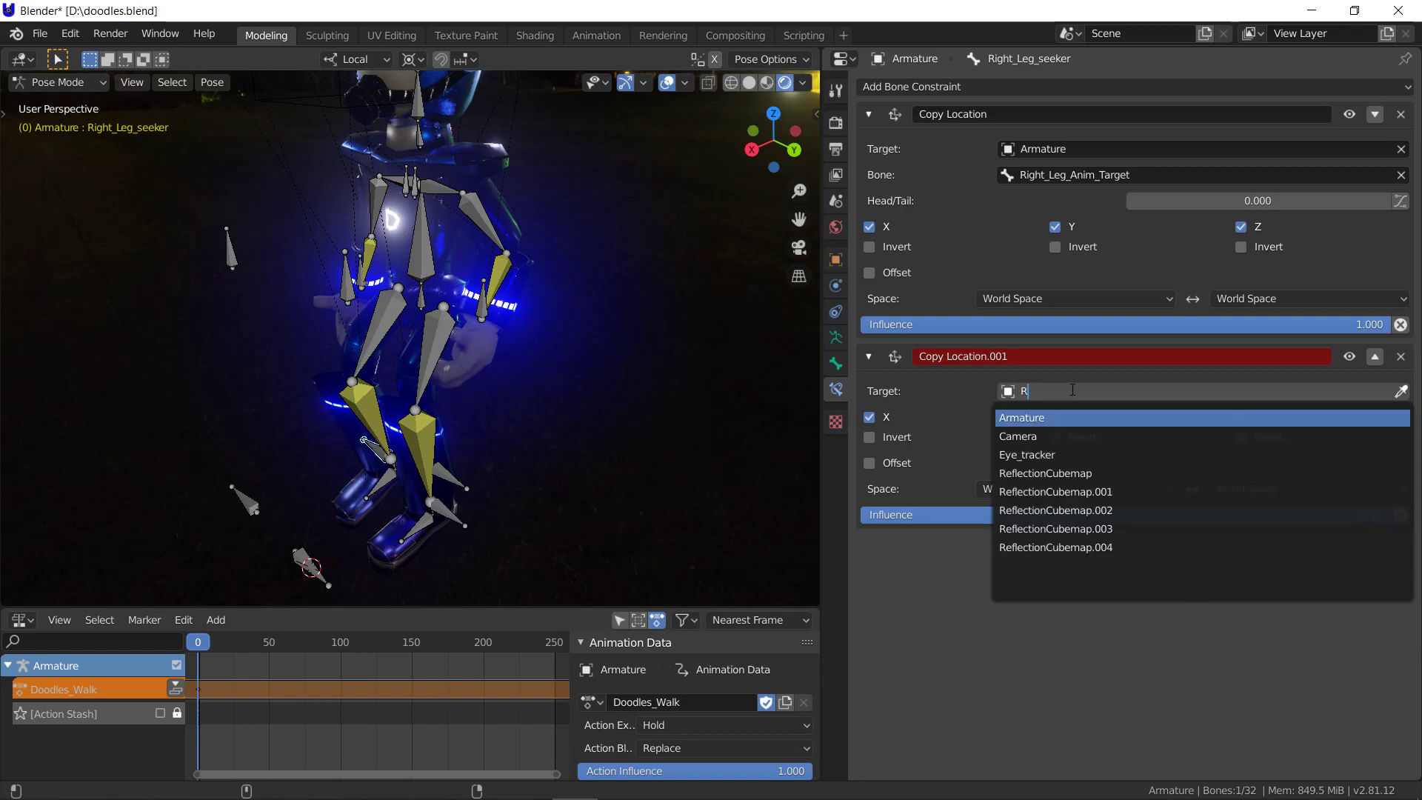
{"action": "key", "text": "BackSpace"}
{"action": "key", "text": "Return"}
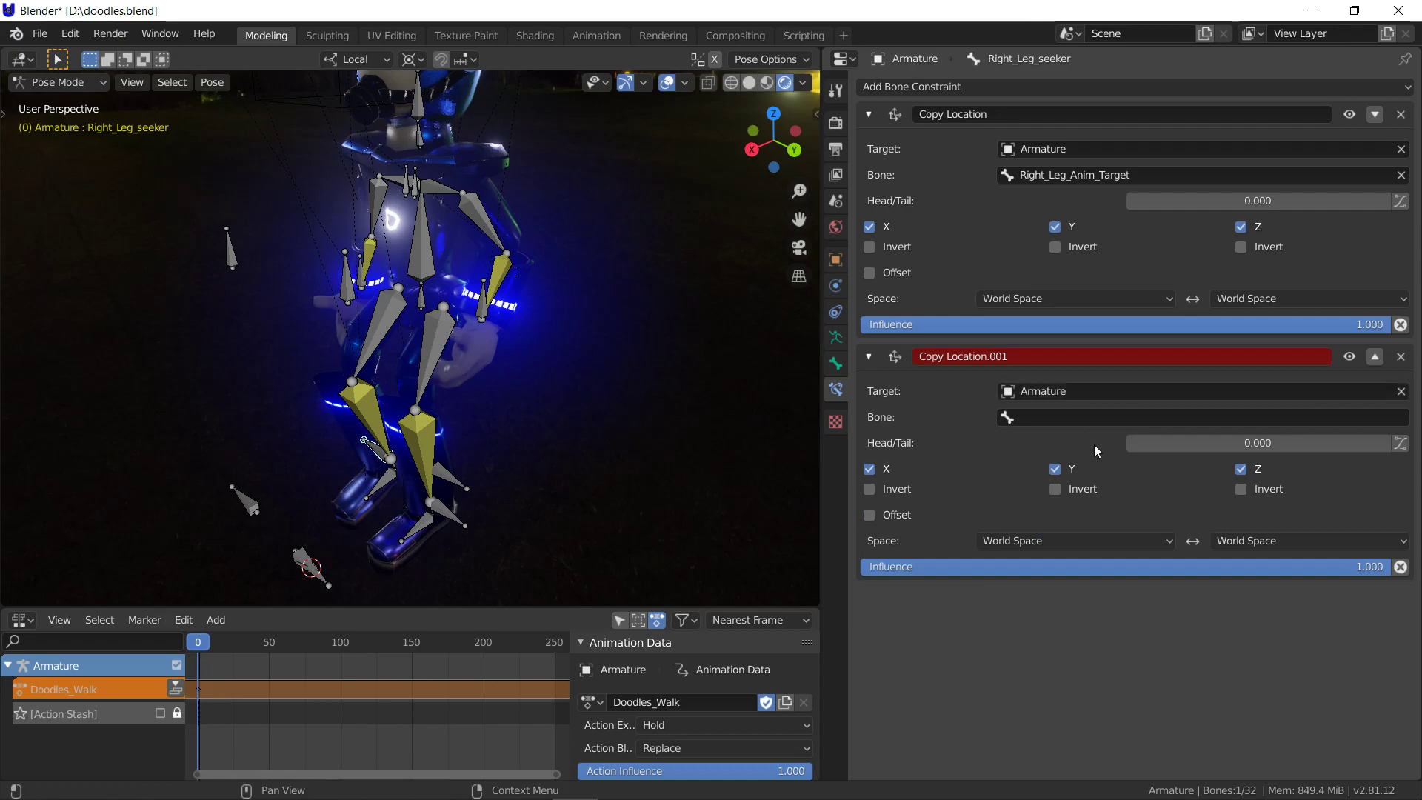
Set the bone of Right_Leg_seeker's second Copy Location constraint to Right_Leg_Aim_Target
{"action": "left_click", "coordinate": [1096, 417]}
{"action": "type", "text": "R"}
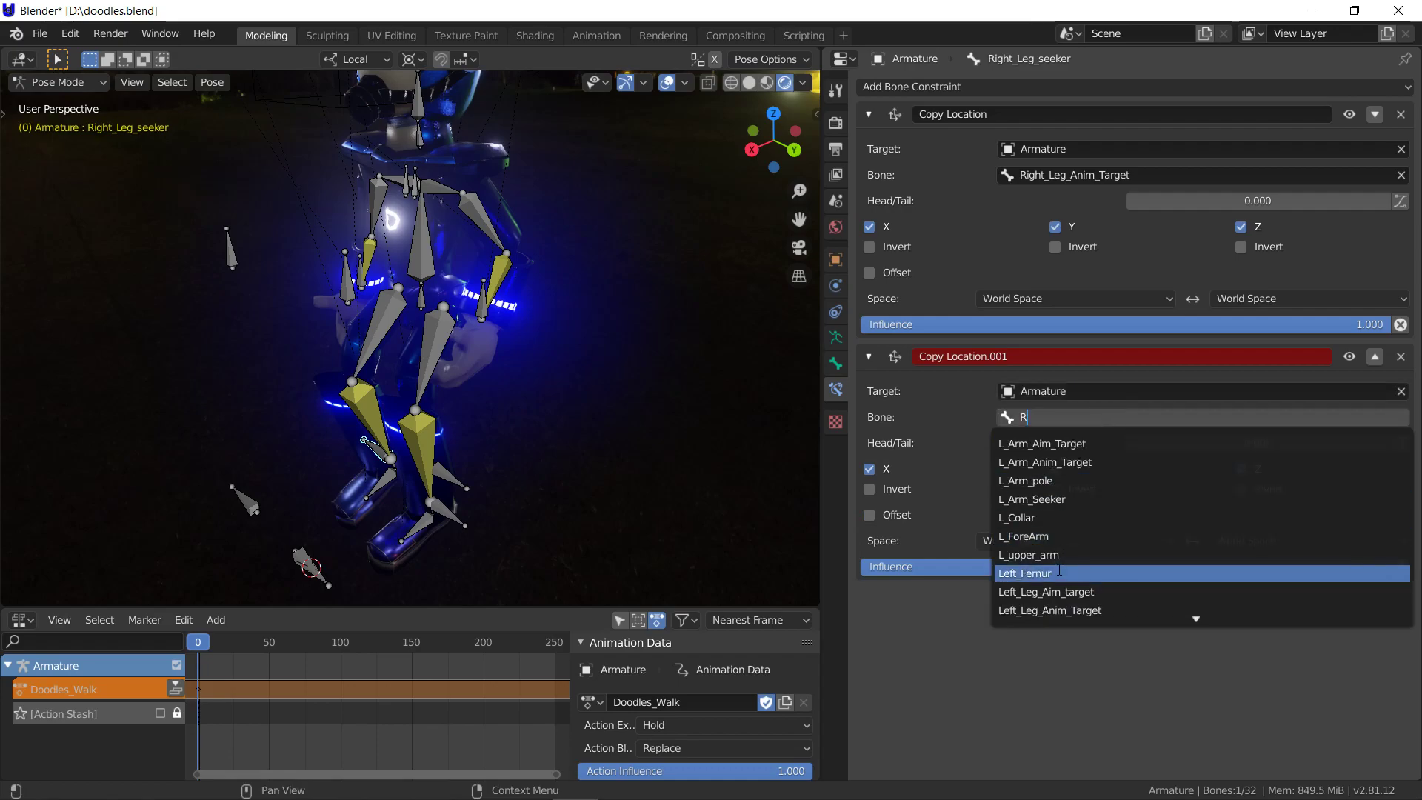
{"action": "type", "text": "_"}
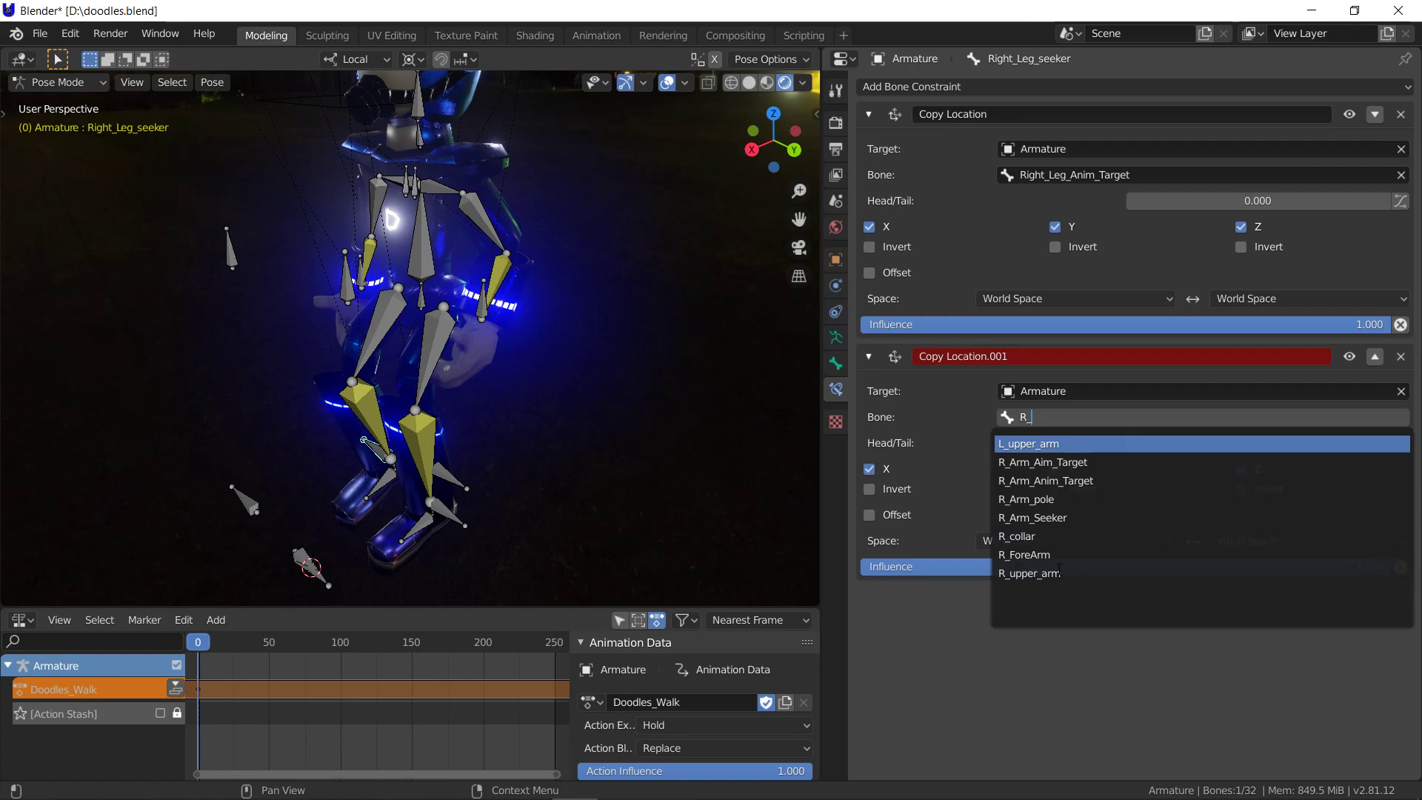
{"action": "key", "text": "Down"}
{"action": "key", "text": "Down"}
{"action": "key", "text": "Down"}
{"action": "key", "text": "BackSpace"}
{"action": "key", "text": "BackSpace"}
{"action": "type", "text": "righ"}
{"action": "key", "text": "Down"}
{"action": "key", "text": "Down"}
{"action": "key", "text": "Down"}
{"action": "key", "text": "Up"}
{"action": "key", "text": "Up"}
{"action": "key", "text": "Return"}
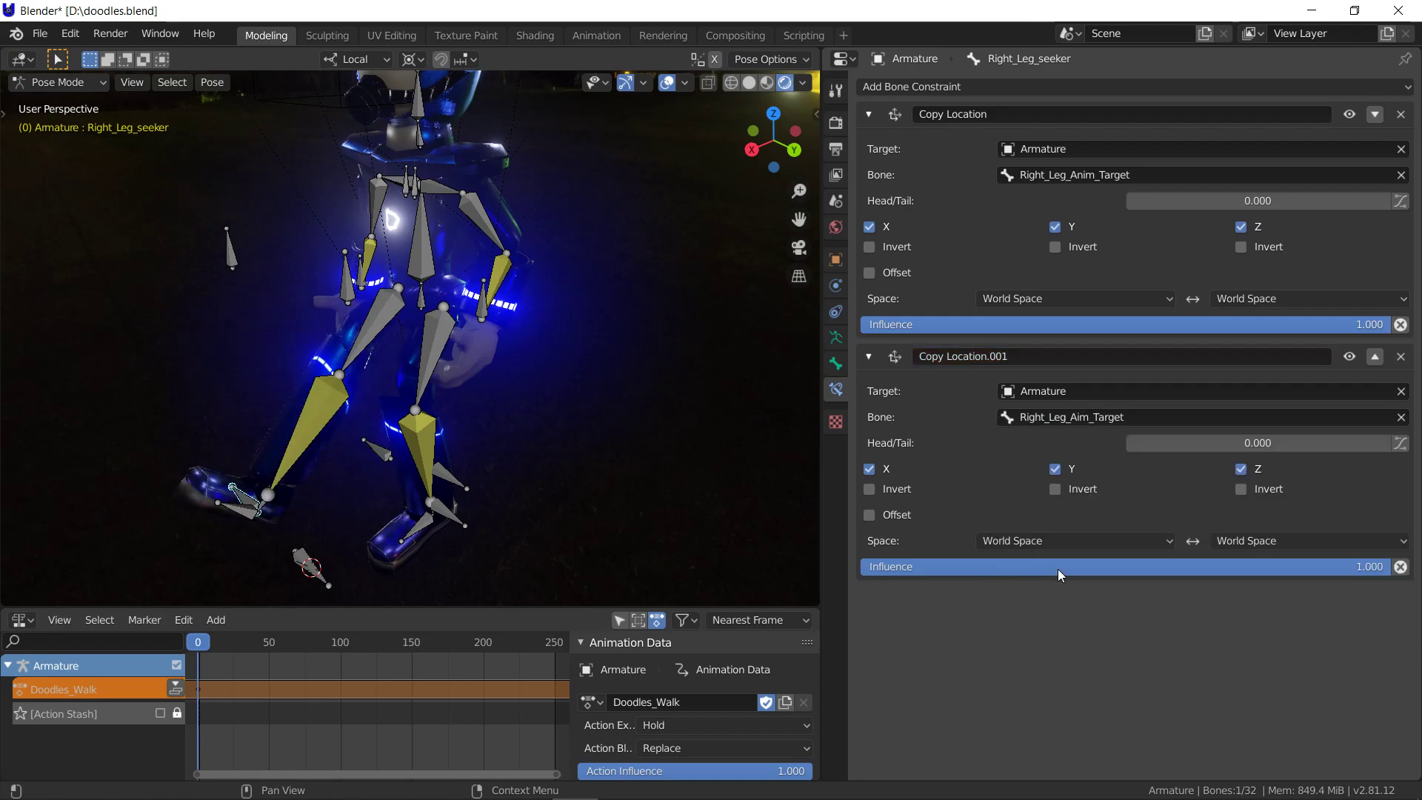
Set the influence of Right_Leg_seeker's second Copy Location constraint to 0
{"action": "left_click", "coordinate": [1057, 567]}
{"action": "type", "text": "0"}
{"action": "key", "text": "Return"}
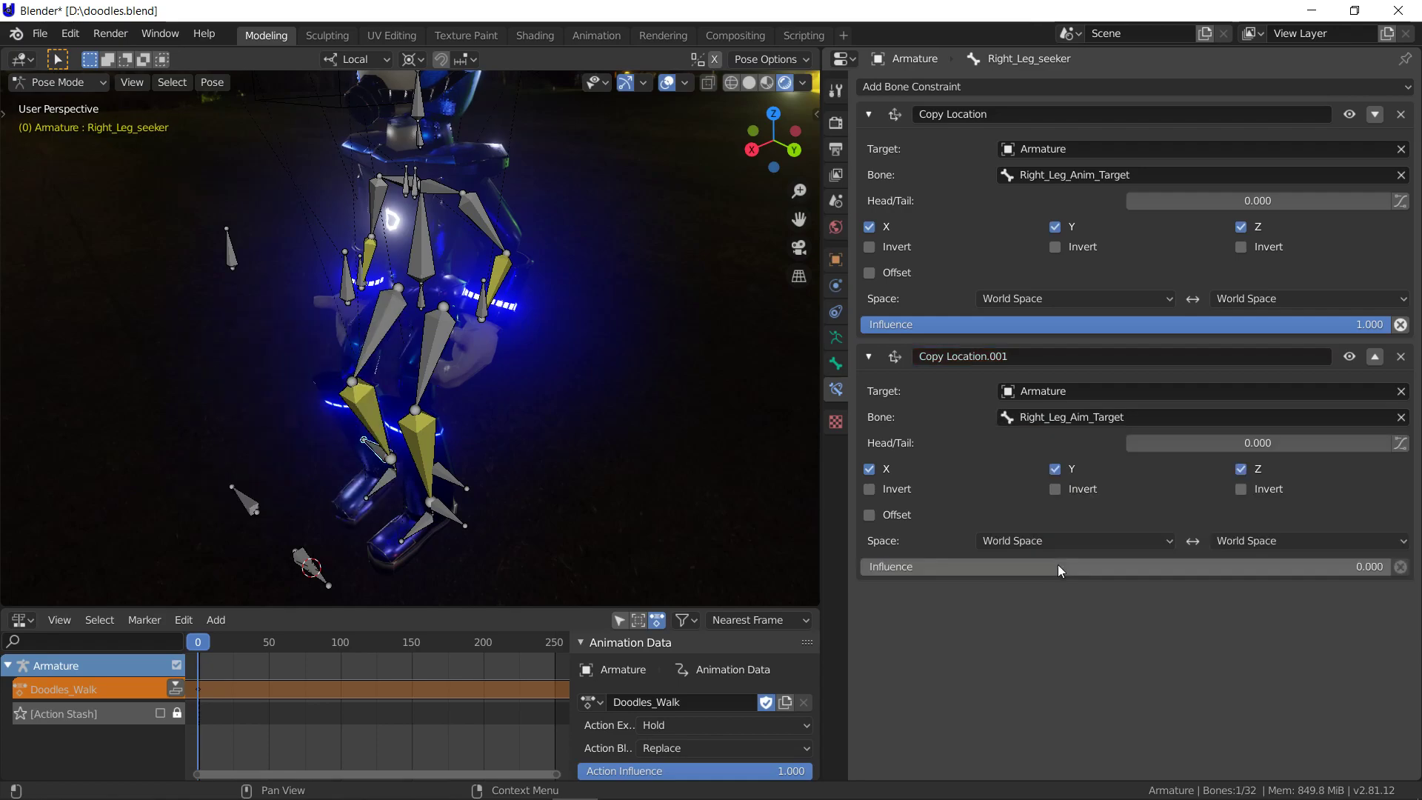
Add two Copy Location constraints to the Left_Leg_Seeker bone
{"action": "left_click", "coordinate": [447, 514]}
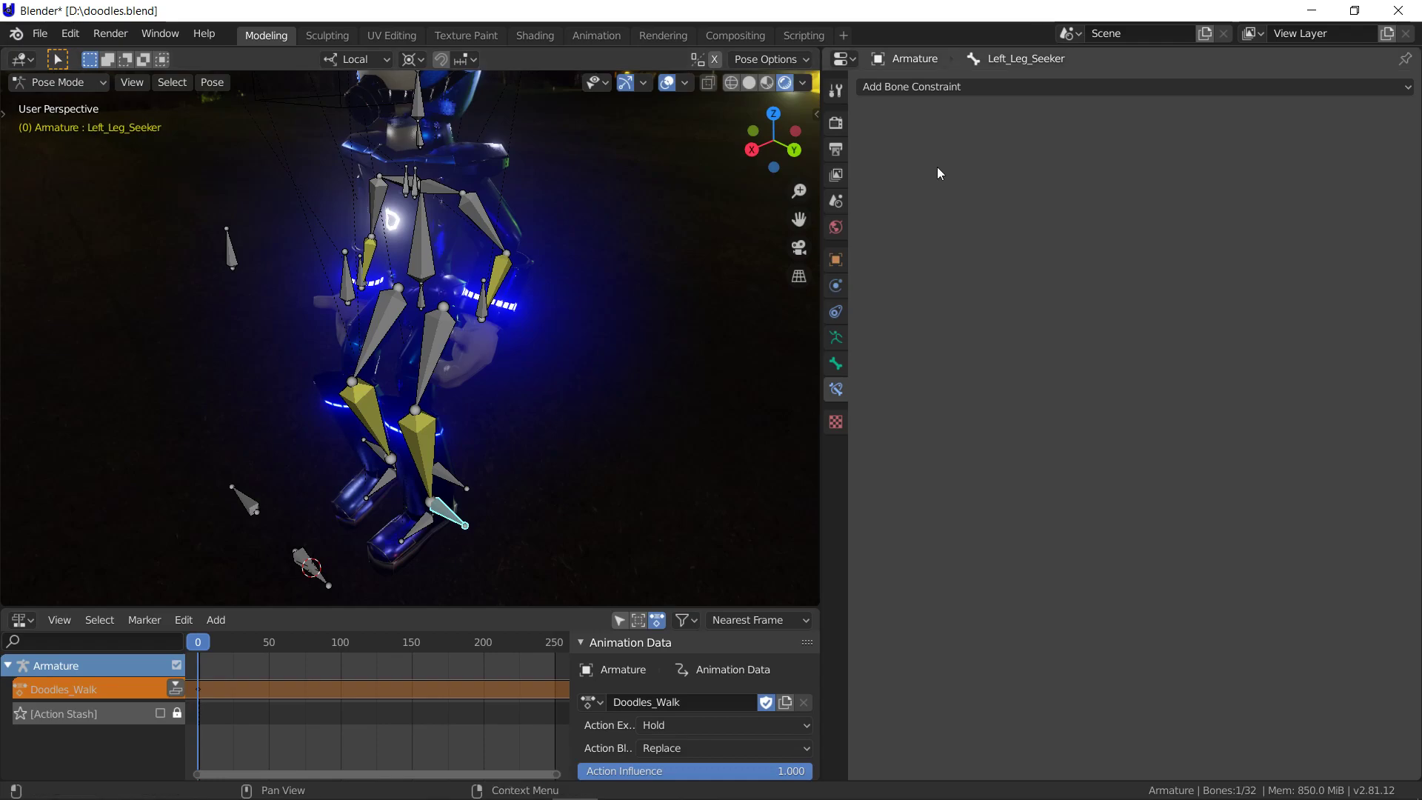
{"action": "left_click", "coordinate": [984, 80]}
{"action": "left_click", "coordinate": [1038, 127]}
{"action": "left_click", "coordinate": [1019, 87]}
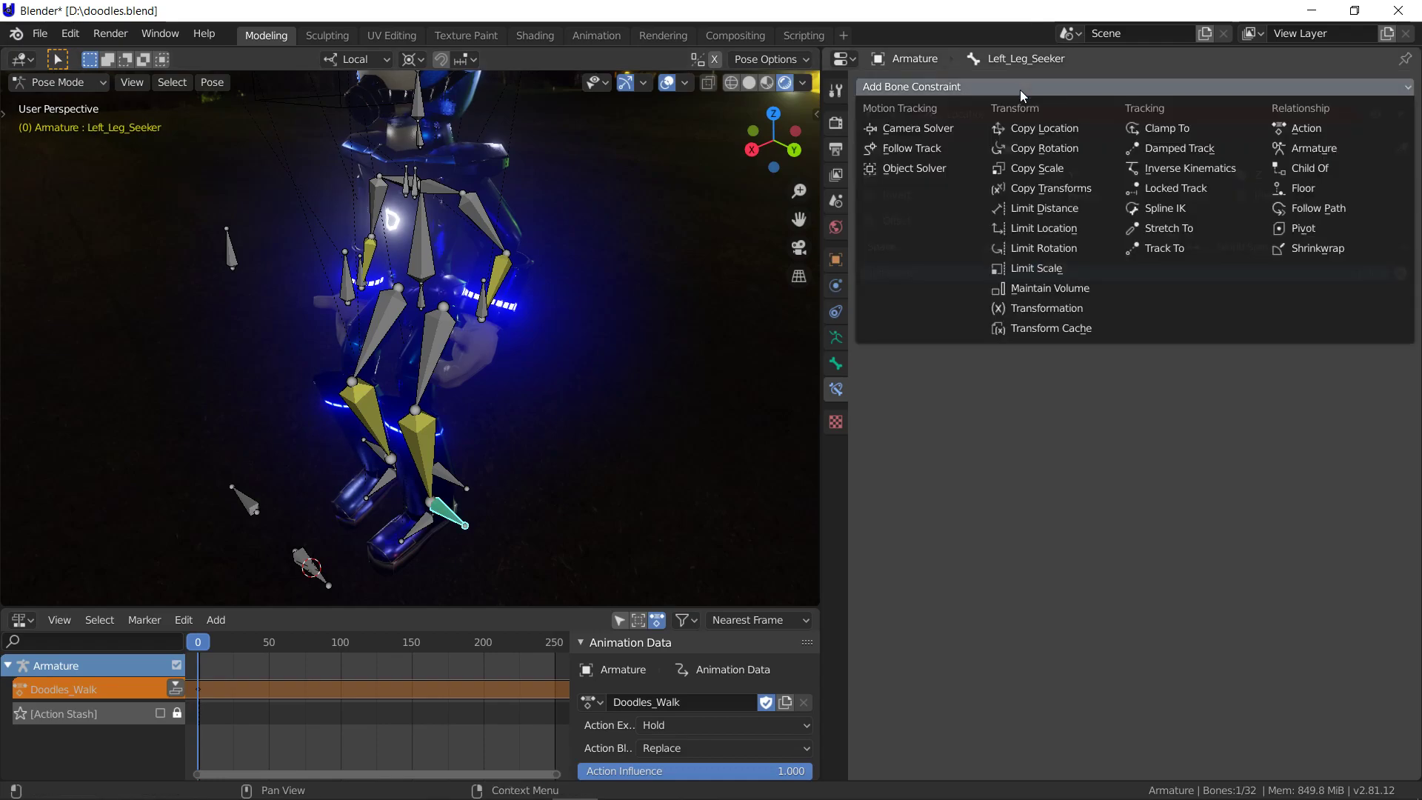
{"action": "left_click", "coordinate": [1028, 131]}
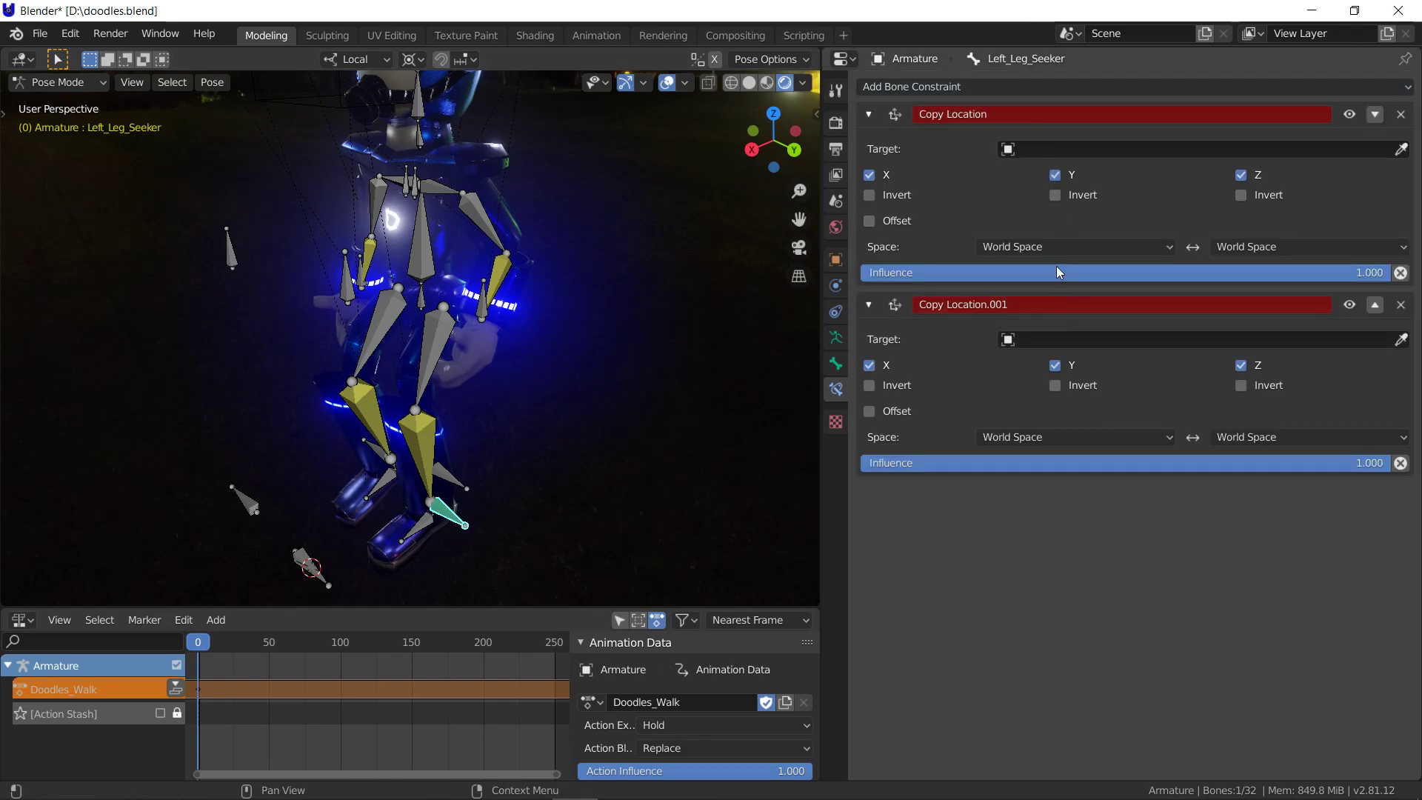
Assign Armature as the target of both Copy Location constraints on Left_Leg_Seeker
{"action": "left_click", "coordinate": [1059, 150]}
{"action": "left_click", "coordinate": [1062, 175]}
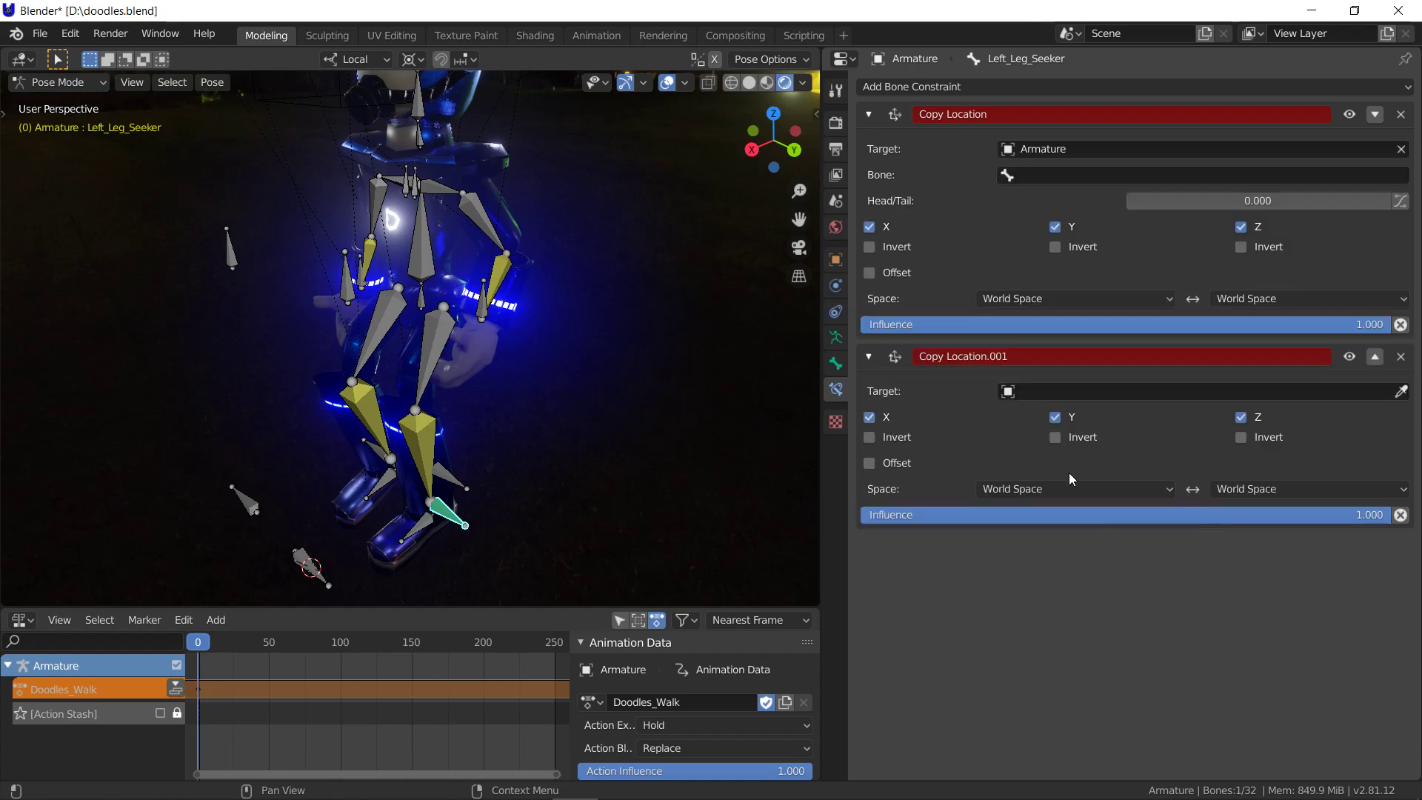
{"action": "left_click", "coordinate": [1071, 392]}
{"action": "left_click", "coordinate": [1076, 416]}
Set the bone of Left_Leg_Seeker's first Copy Location constraint to Left_Leg_Aim_target
{"action": "left_click", "coordinate": [1038, 175]}
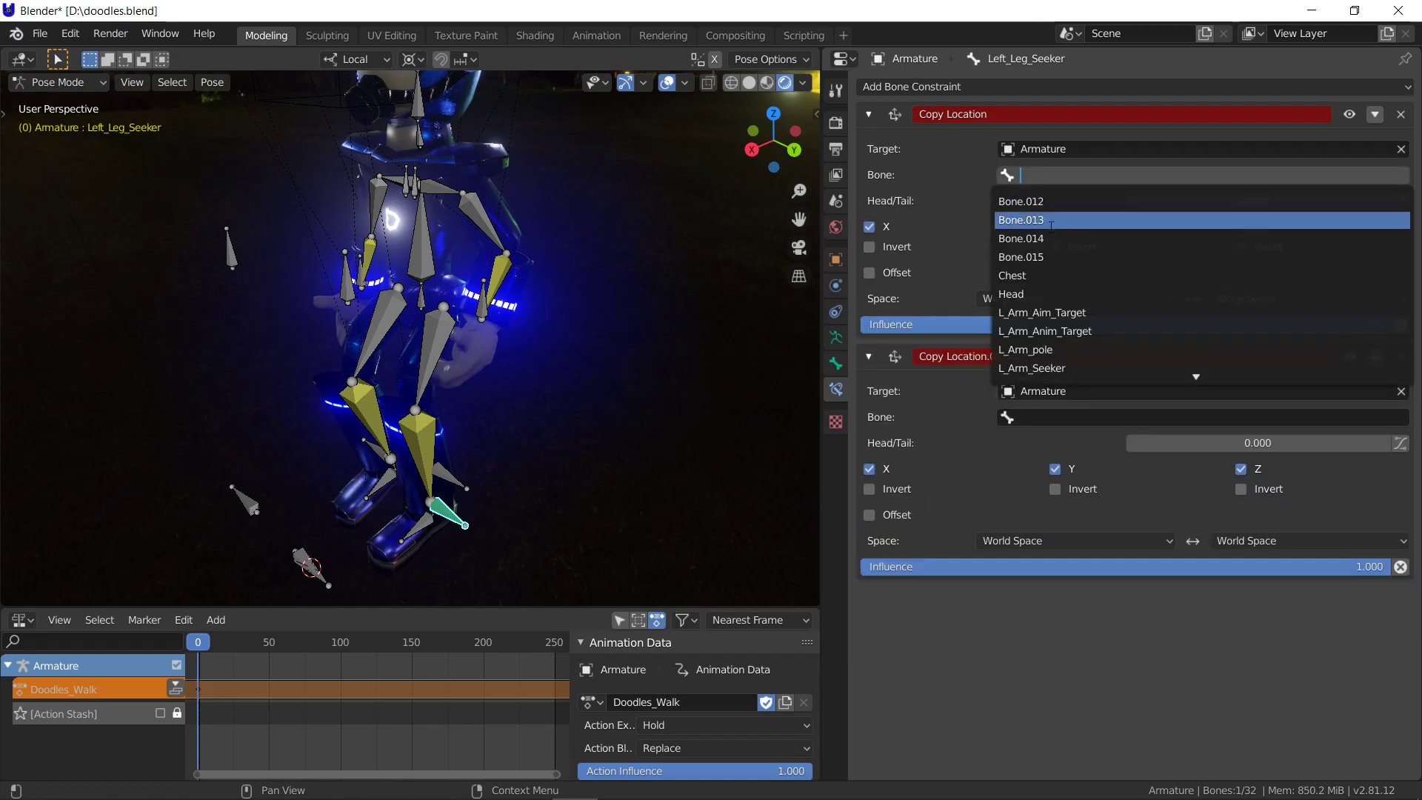
{"action": "type", "text": "r"}
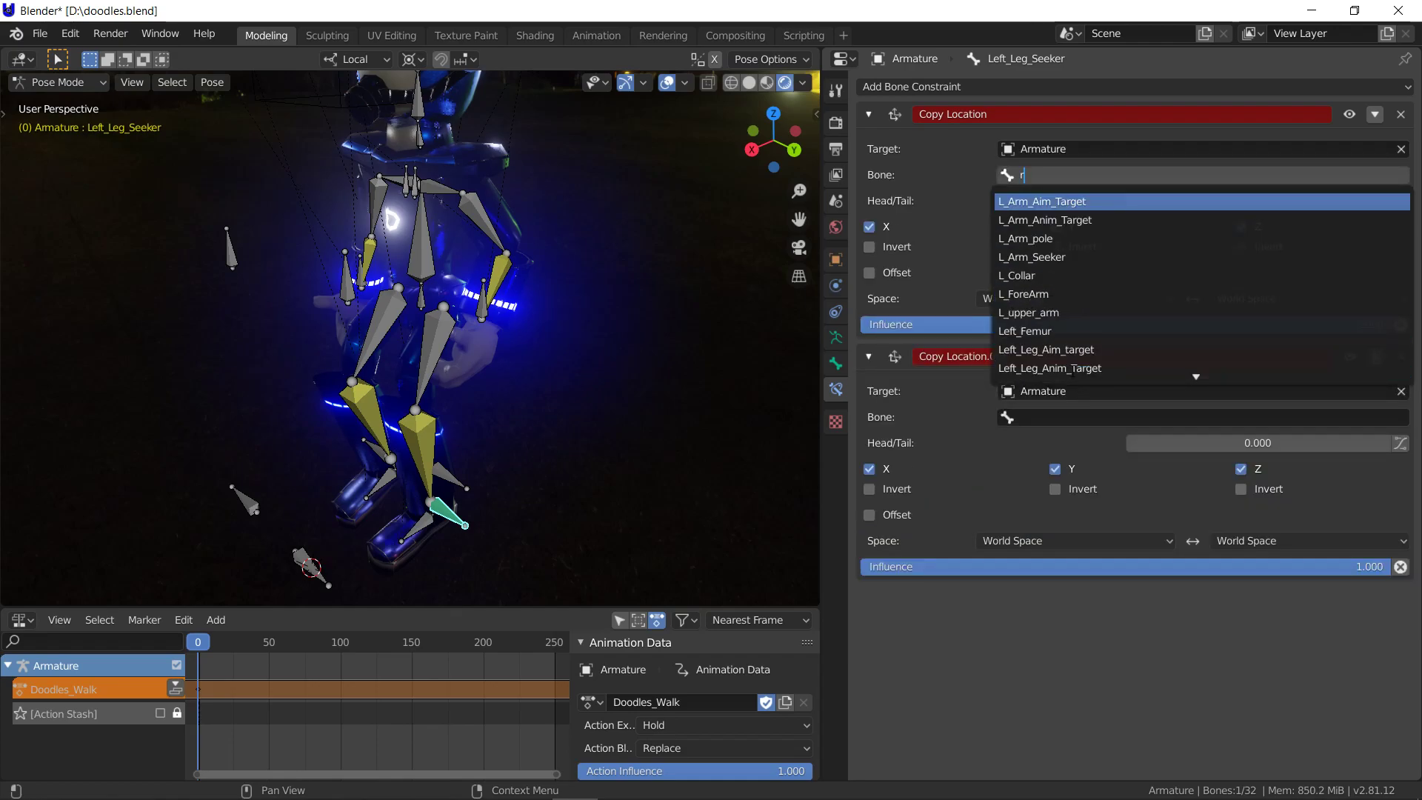
{"action": "key", "text": "BackSpace"}
{"action": "type", "text": "Le"}
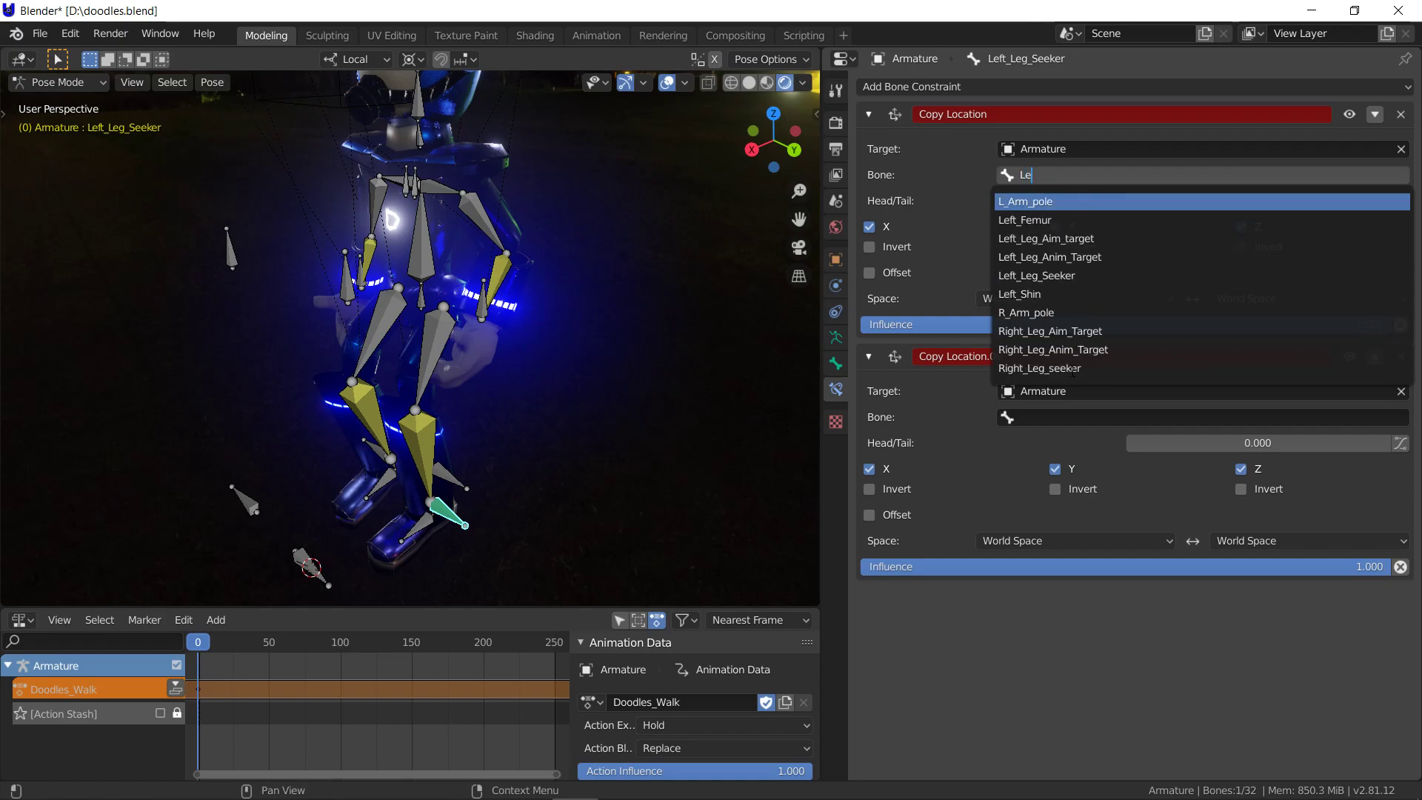
{"action": "key", "text": "Down"}
{"action": "key", "text": "Down"}
{"action": "key", "text": "Return"}
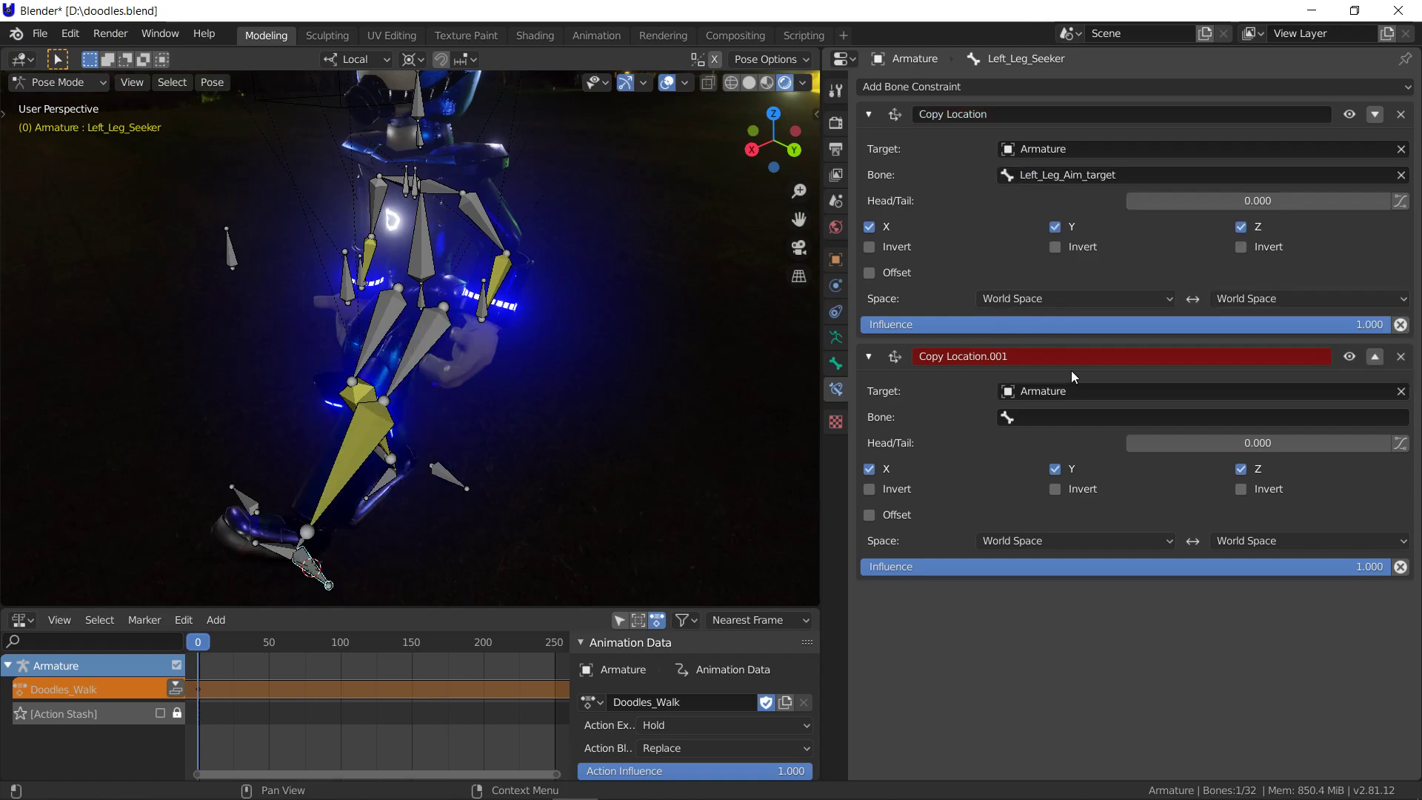
Change the bone of Left_Leg_Seeker's first Copy Location constraint to Left_Leg_Anim_Target
{"action": "left_click", "coordinate": [1120, 174]}
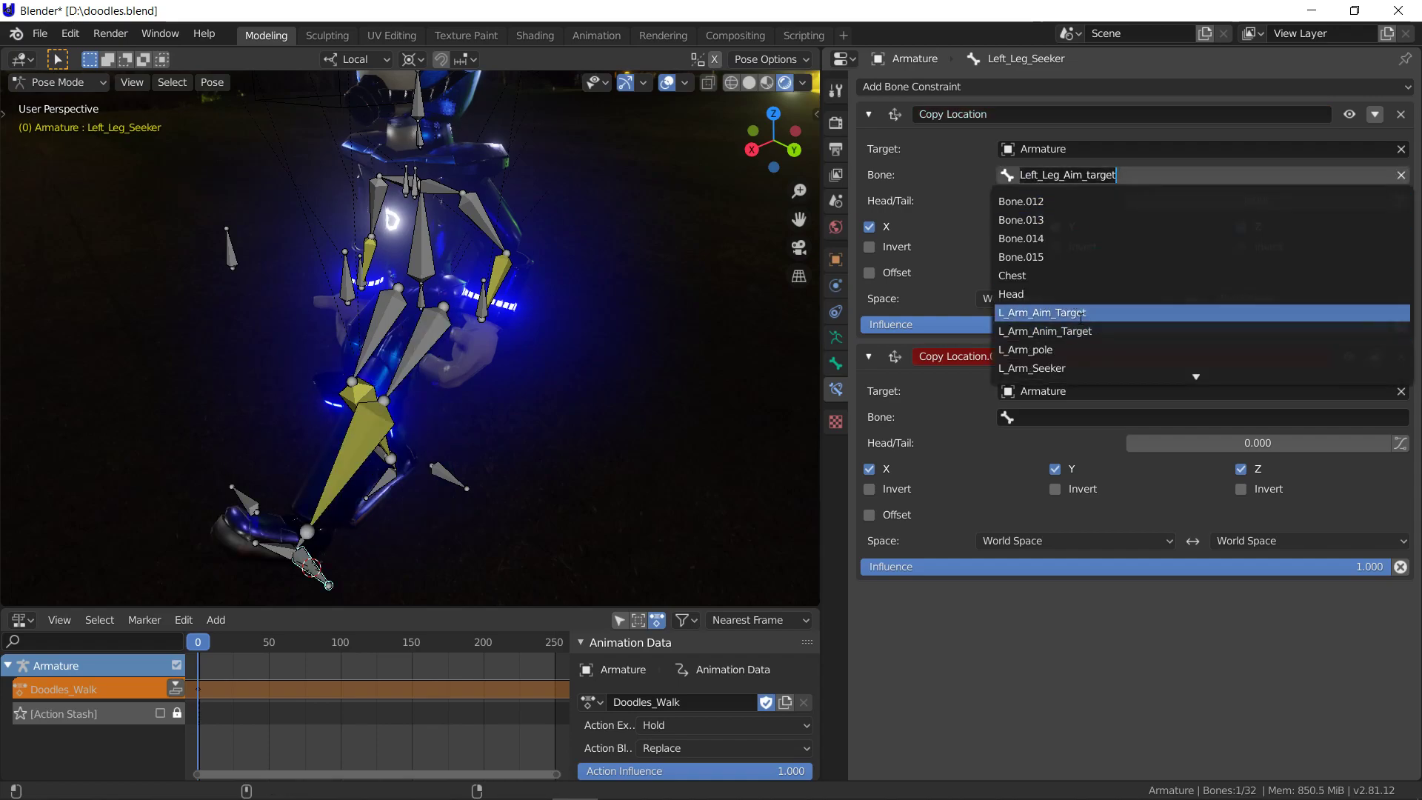
{"action": "type", "text": "Lef"}
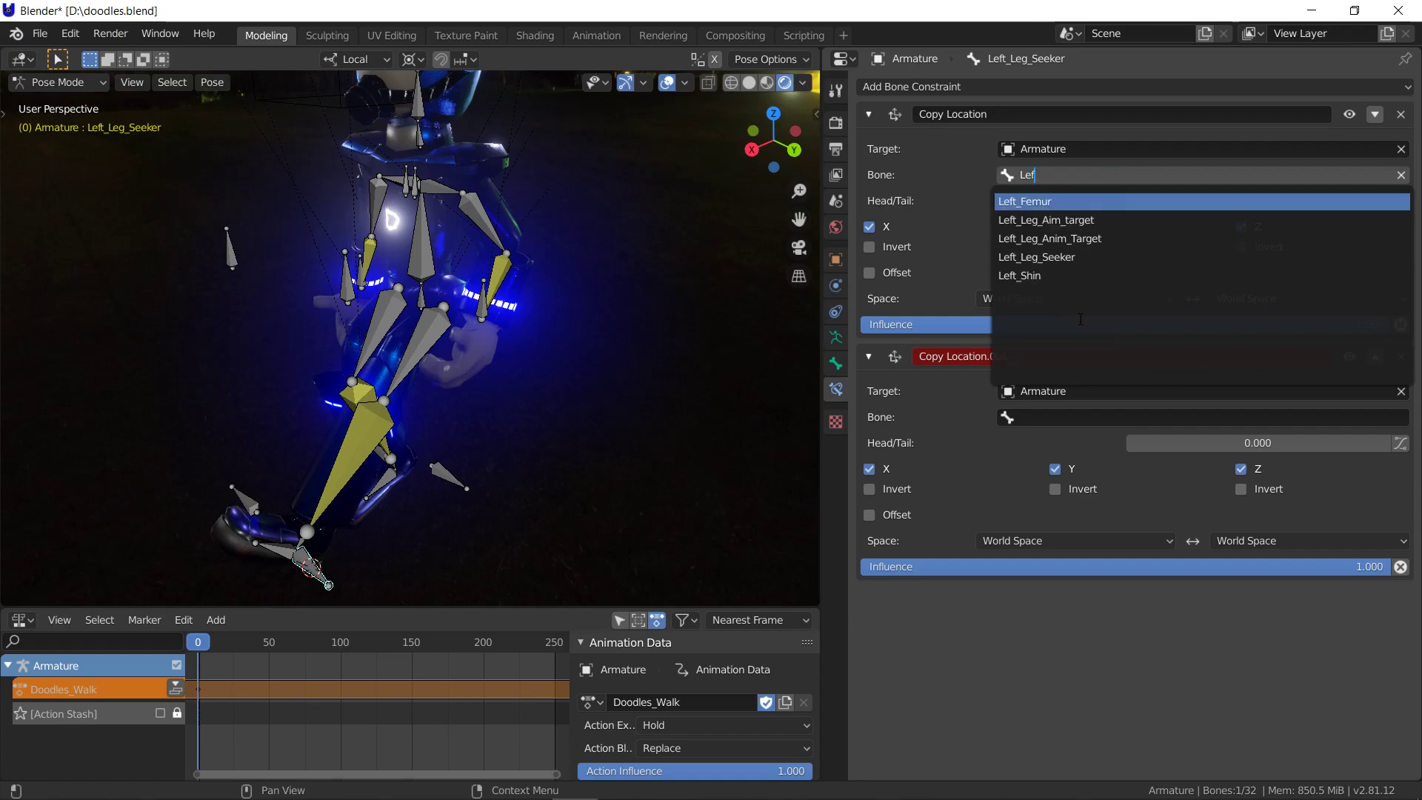
{"action": "key", "text": "Down"}
{"action": "key", "text": "Down"}
{"action": "key", "text": "Up"}
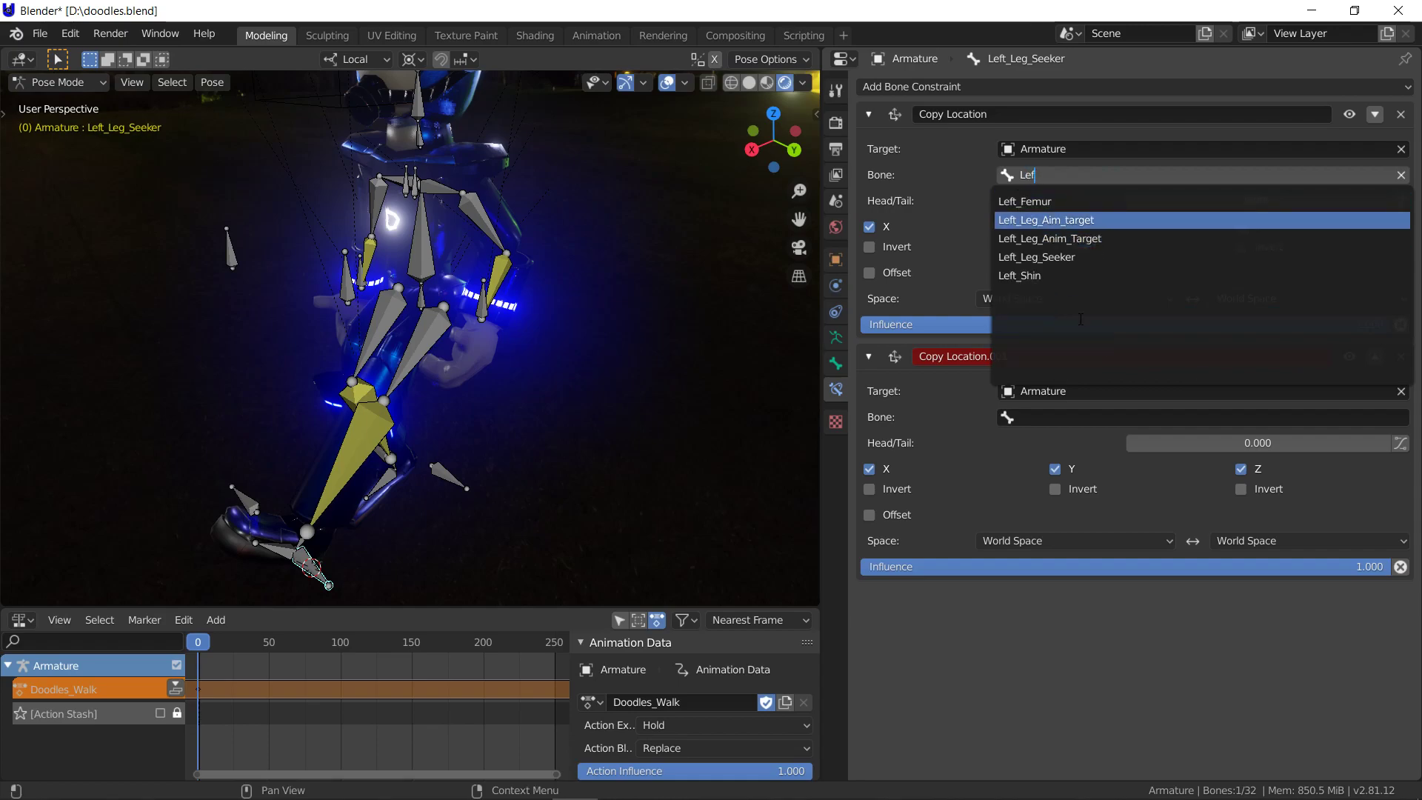
{"action": "key", "text": "Down"}
{"action": "key", "text": "Return"}
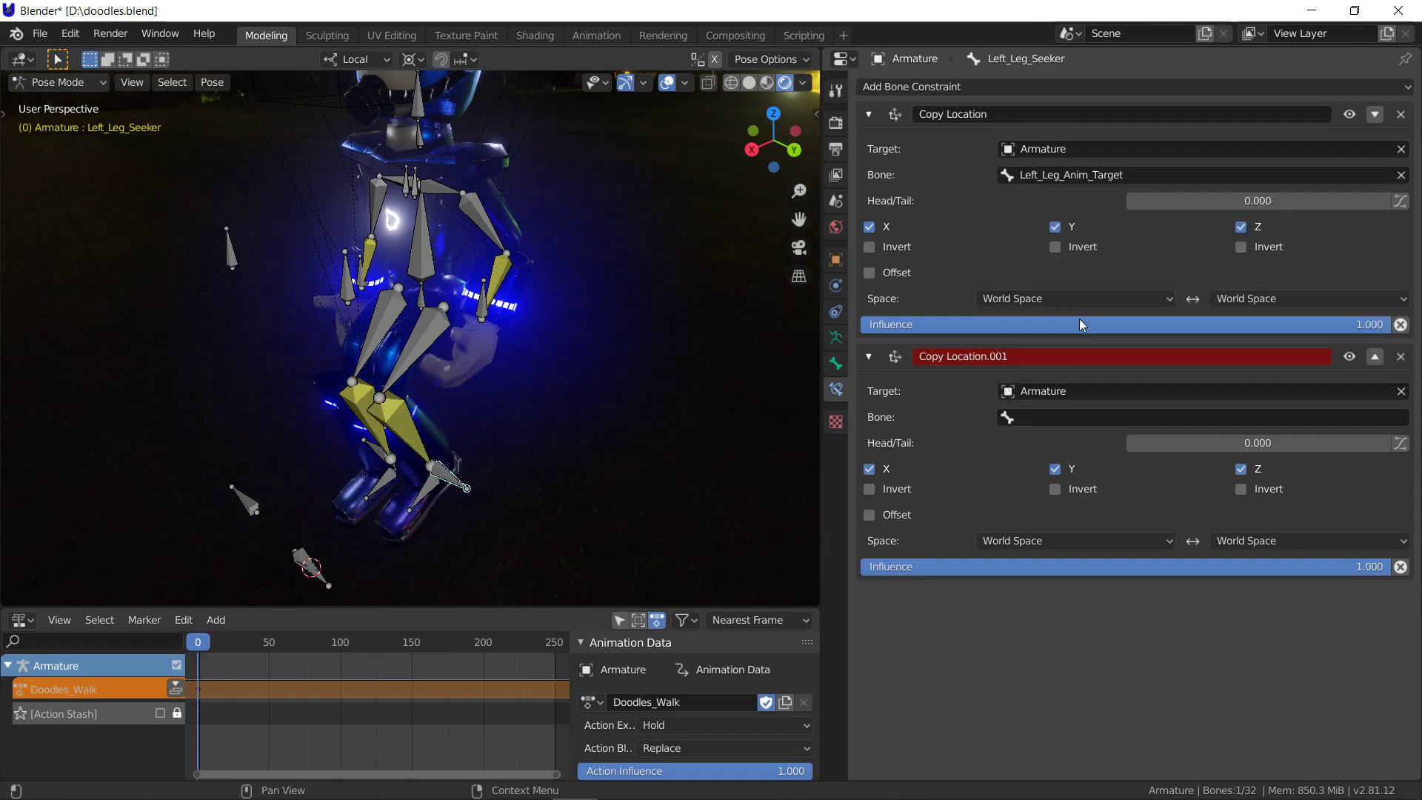
Set the bone of Left_Leg_Seeker's second Copy Location constraint to Left_Leg_Aim_target
{"action": "left_click", "coordinate": [1101, 417]}
{"action": "type", "text": "lef"}
{"action": "key", "text": "Down"}
{"action": "key", "text": "Down"}
{"action": "key", "text": "Up"}
{"action": "key", "text": "Return"}
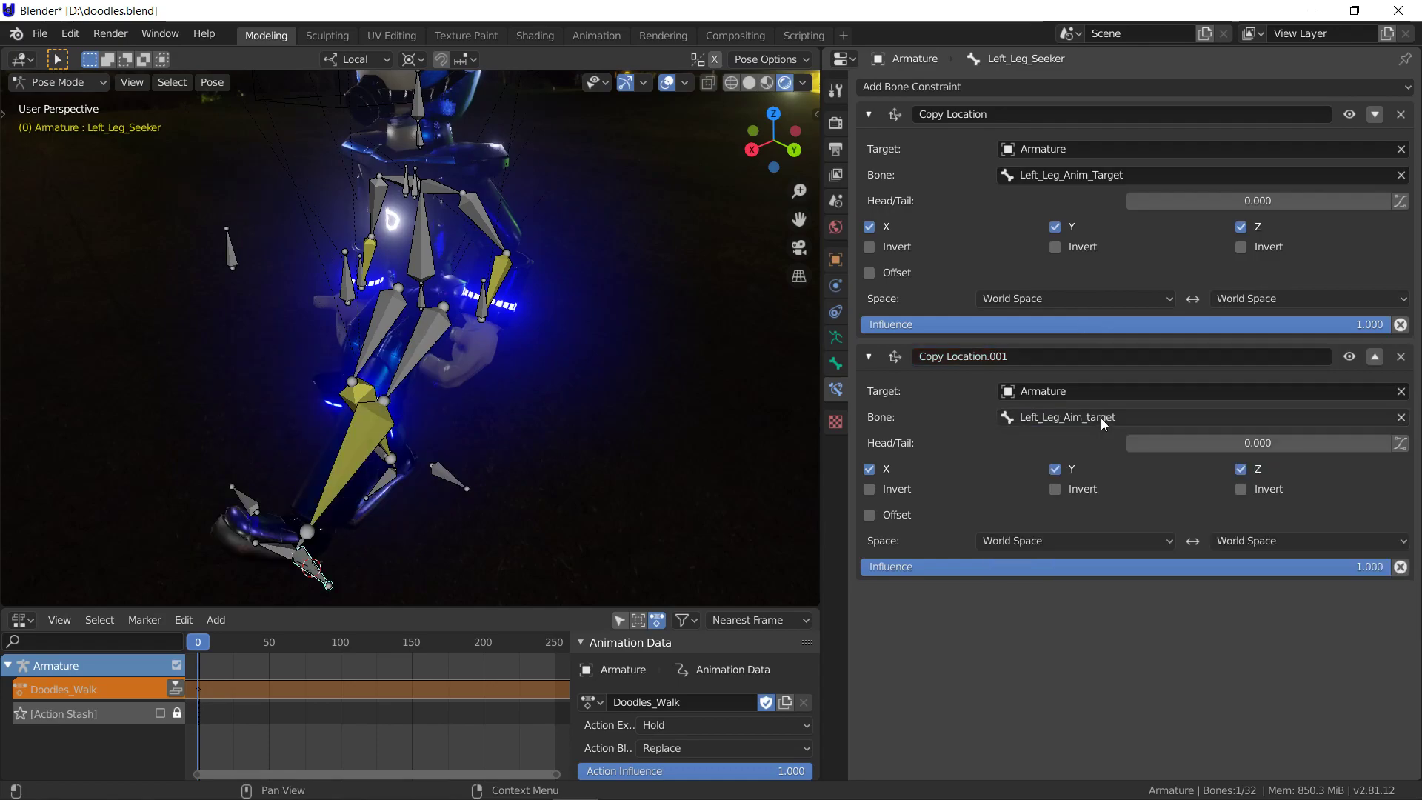
Set the influence of Left_Leg_Seeker's second Copy Location constraint to 0
{"action": "left_click", "coordinate": [1078, 567]}
{"action": "type", "text": "0"}
{"action": "key", "text": "Return"}
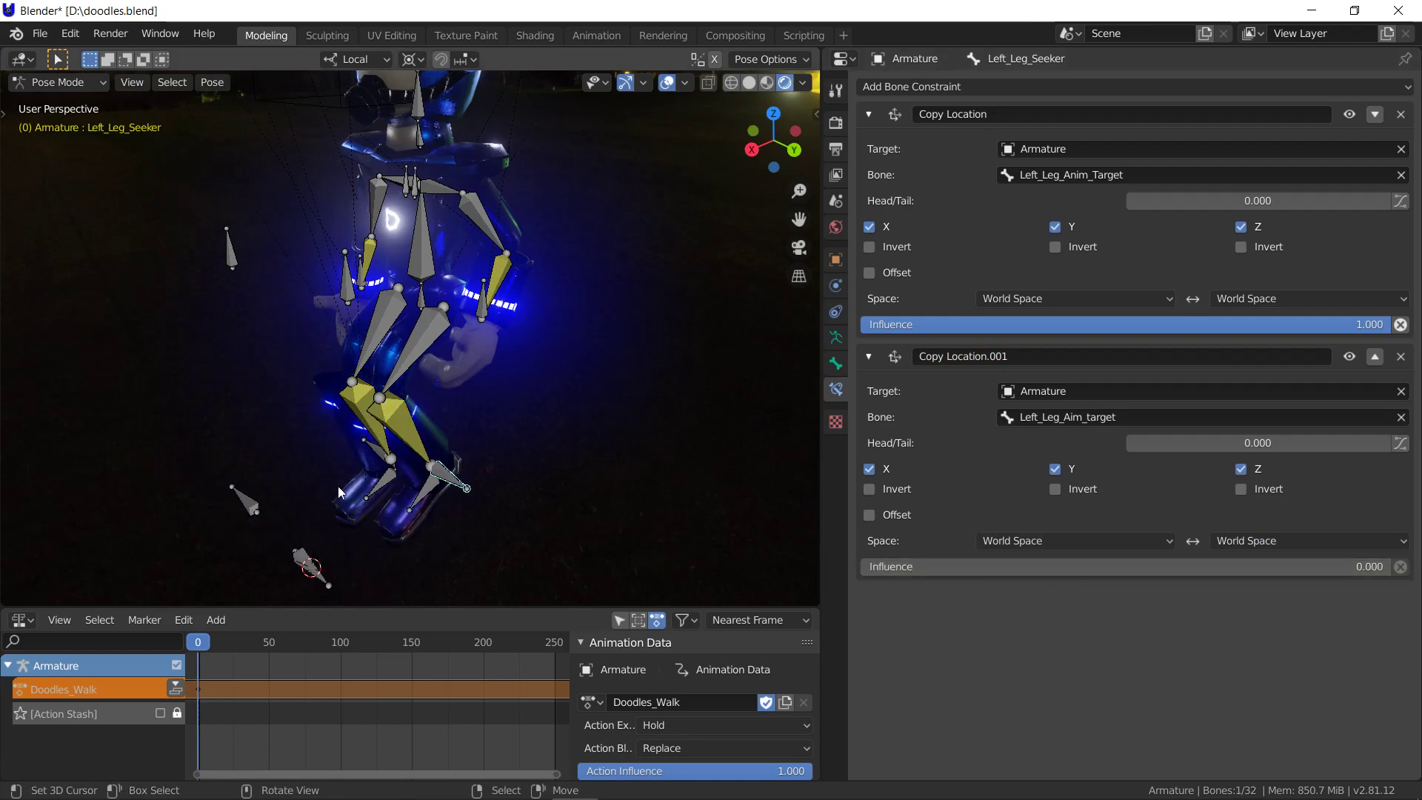
In Edit Mode, lengthen the Left_Leg_Anim_Target bone by moving its tail outward along local Y, and return to Pose Mode
{"action": "left_click", "coordinate": [453, 480], "text": "shift"}
{"action": "left_click", "coordinate": [455, 478]}
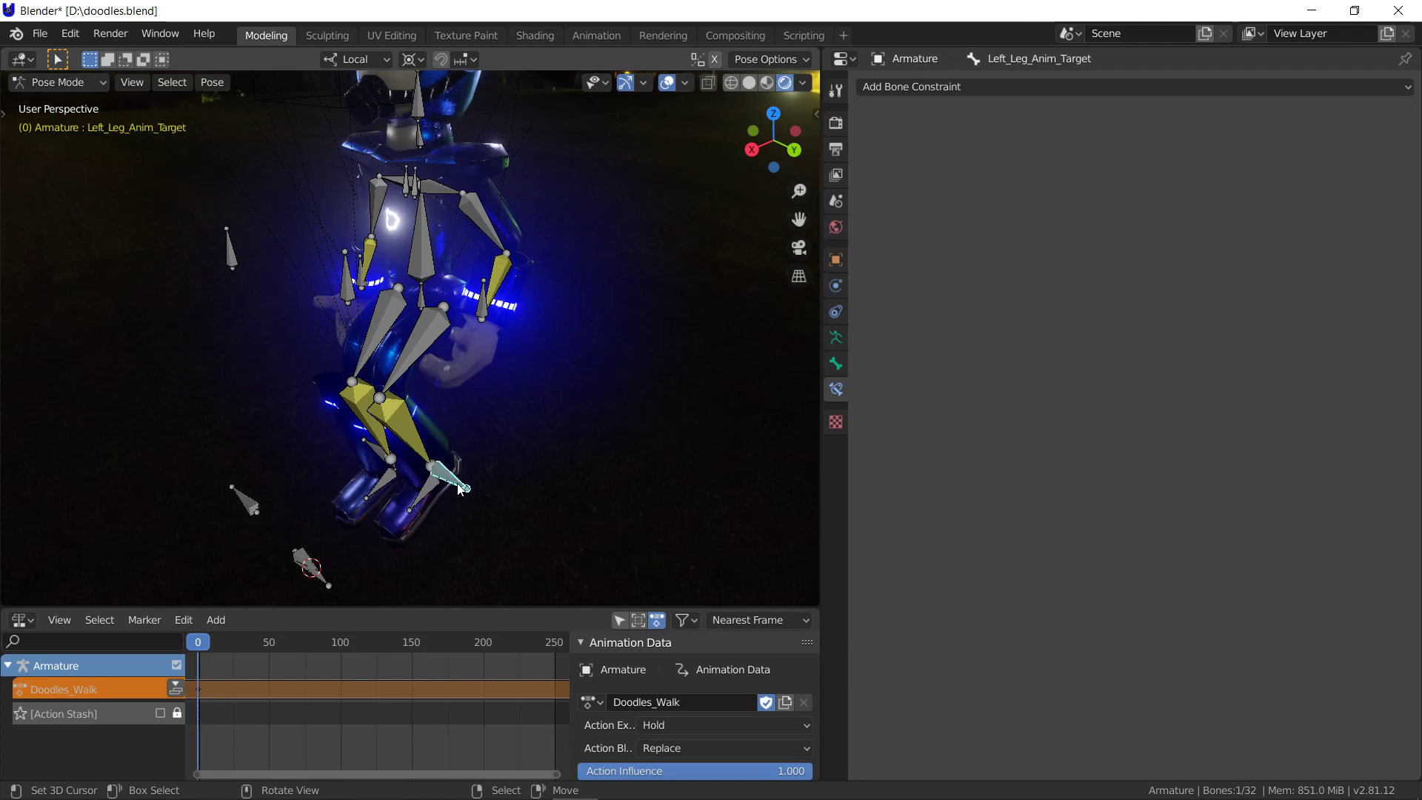
{"action": "key", "text": "Tab"}
{"action": "left_click", "coordinate": [465, 487]}
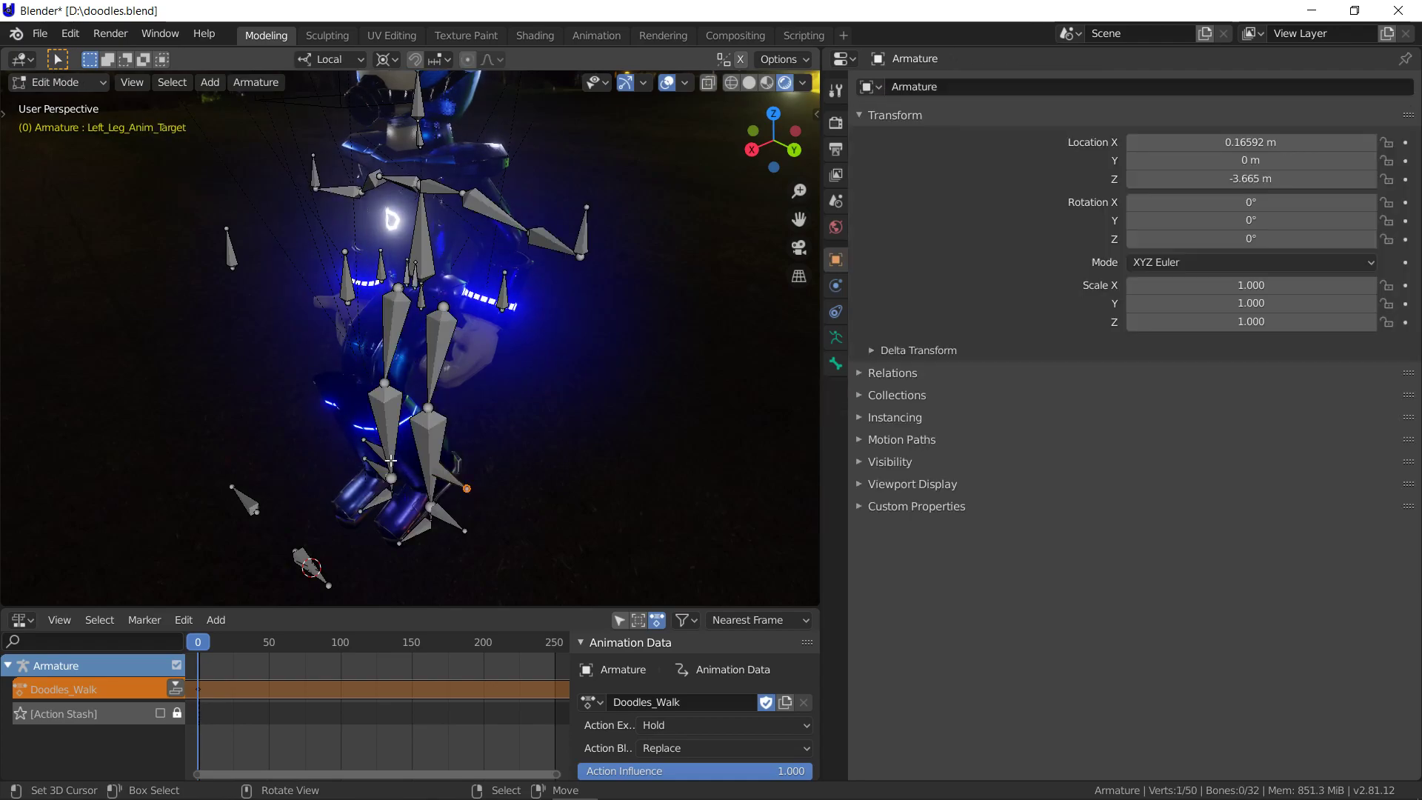
{"action": "key", "text": "g"}
{"action": "key", "text": "y"}
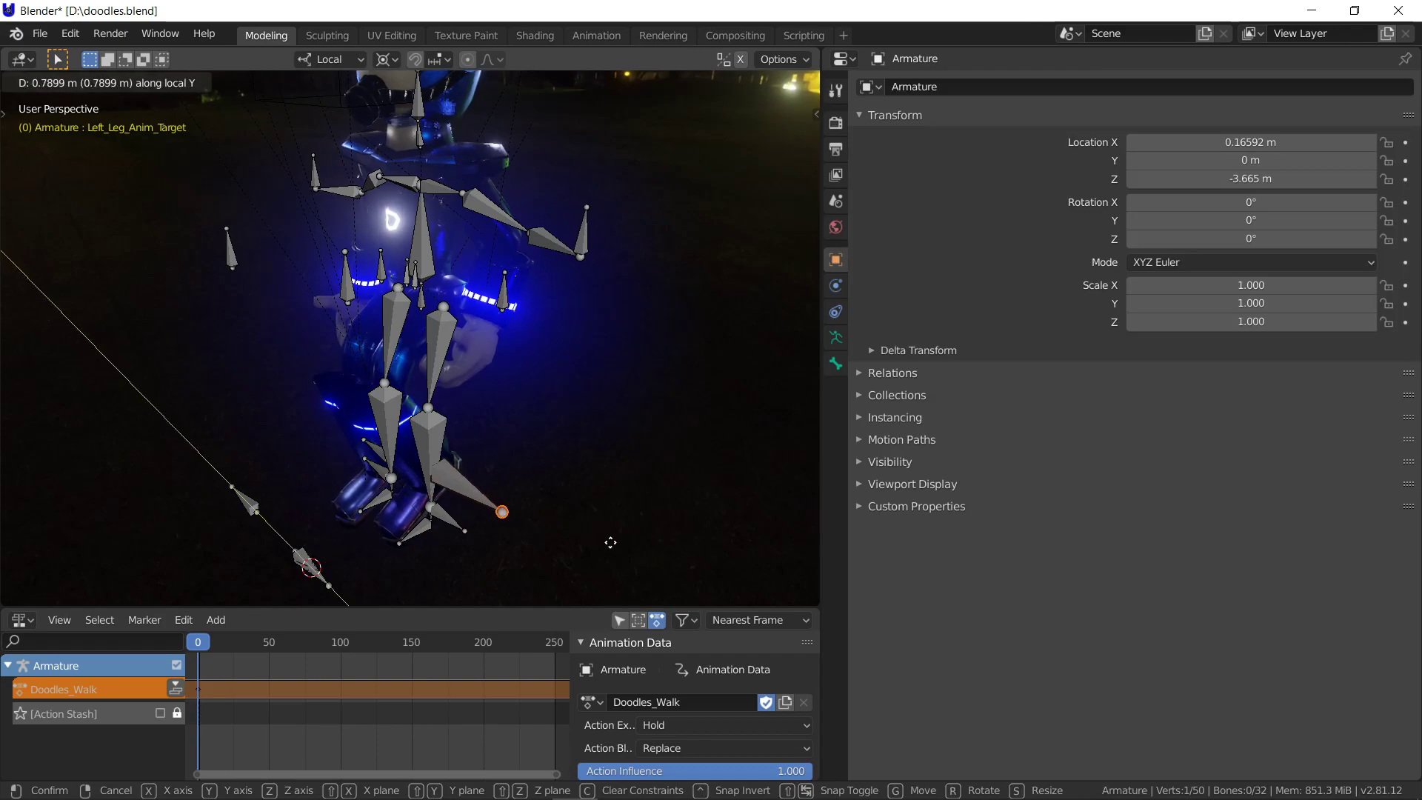
{"action": "left_click", "coordinate": [611, 542]}
{"action": "key", "text": "Tab"}
In Edit Mode, lengthen the Right_Leg_Anim_Target bone by moving its tail outward along local Y, and return to Pose Mode
{"action": "left_click", "coordinate": [365, 449]}
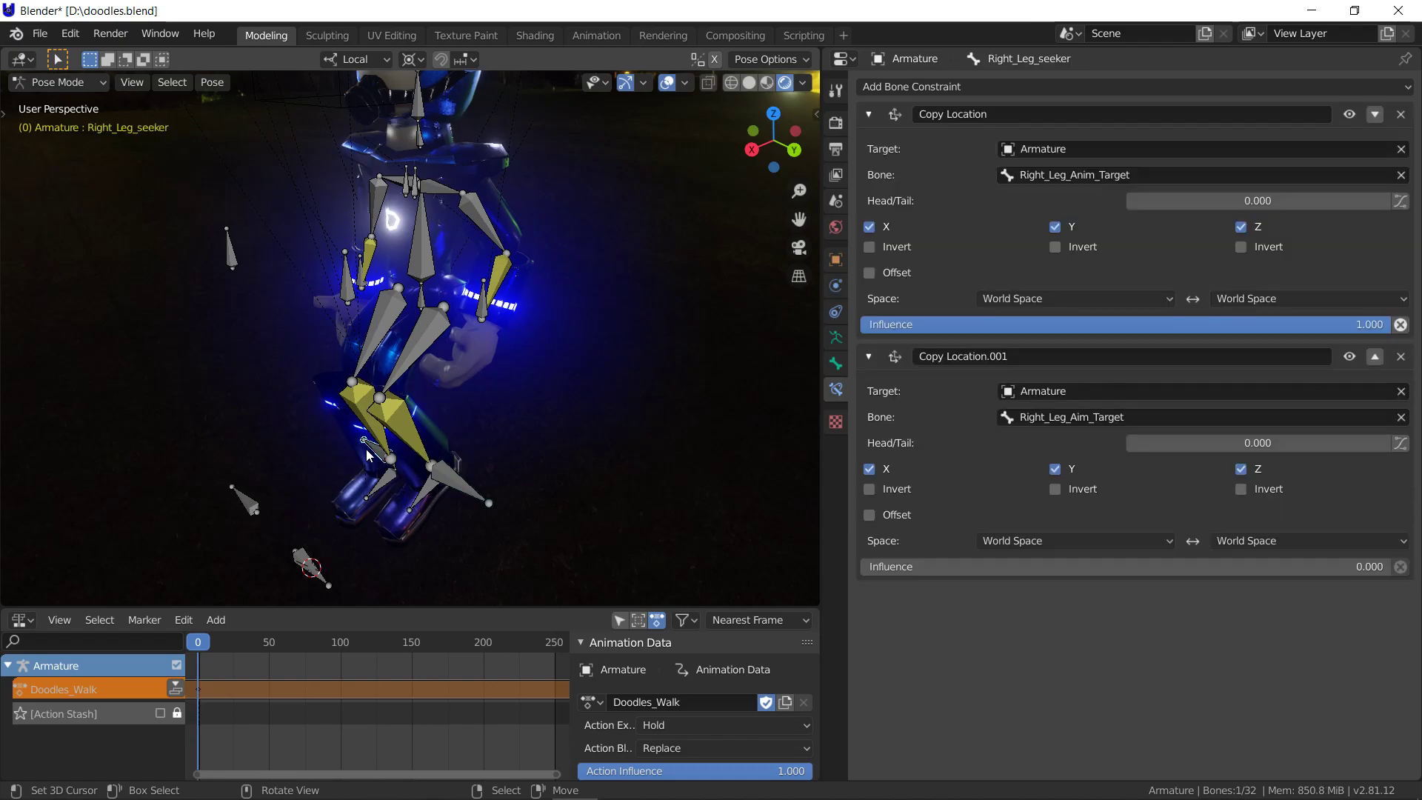
{"action": "key", "text": "Tab"}
{"action": "key", "text": "g"}
{"action": "key", "text": "y"}
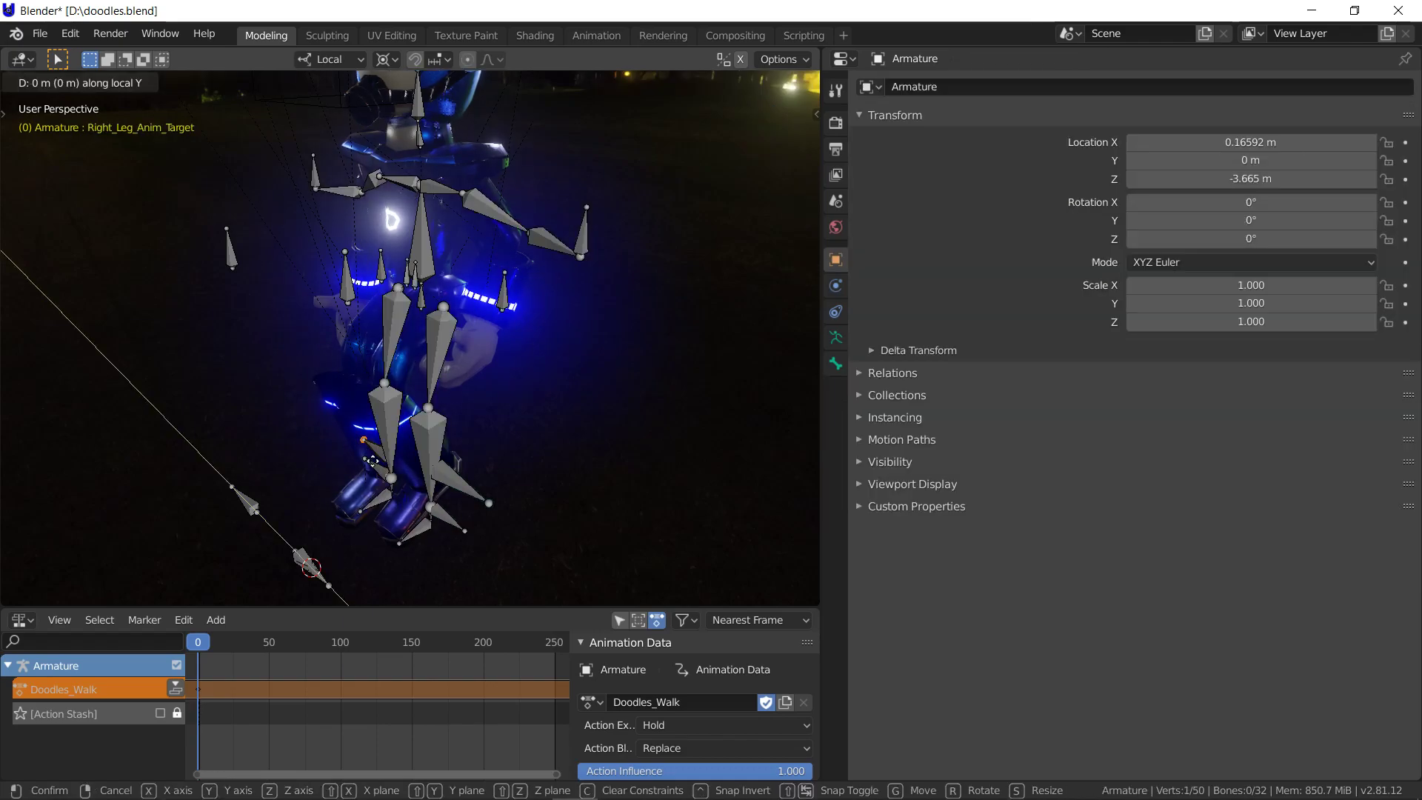
{"action": "left_click", "coordinate": [371, 460]}
{"action": "key", "text": "Tab"}
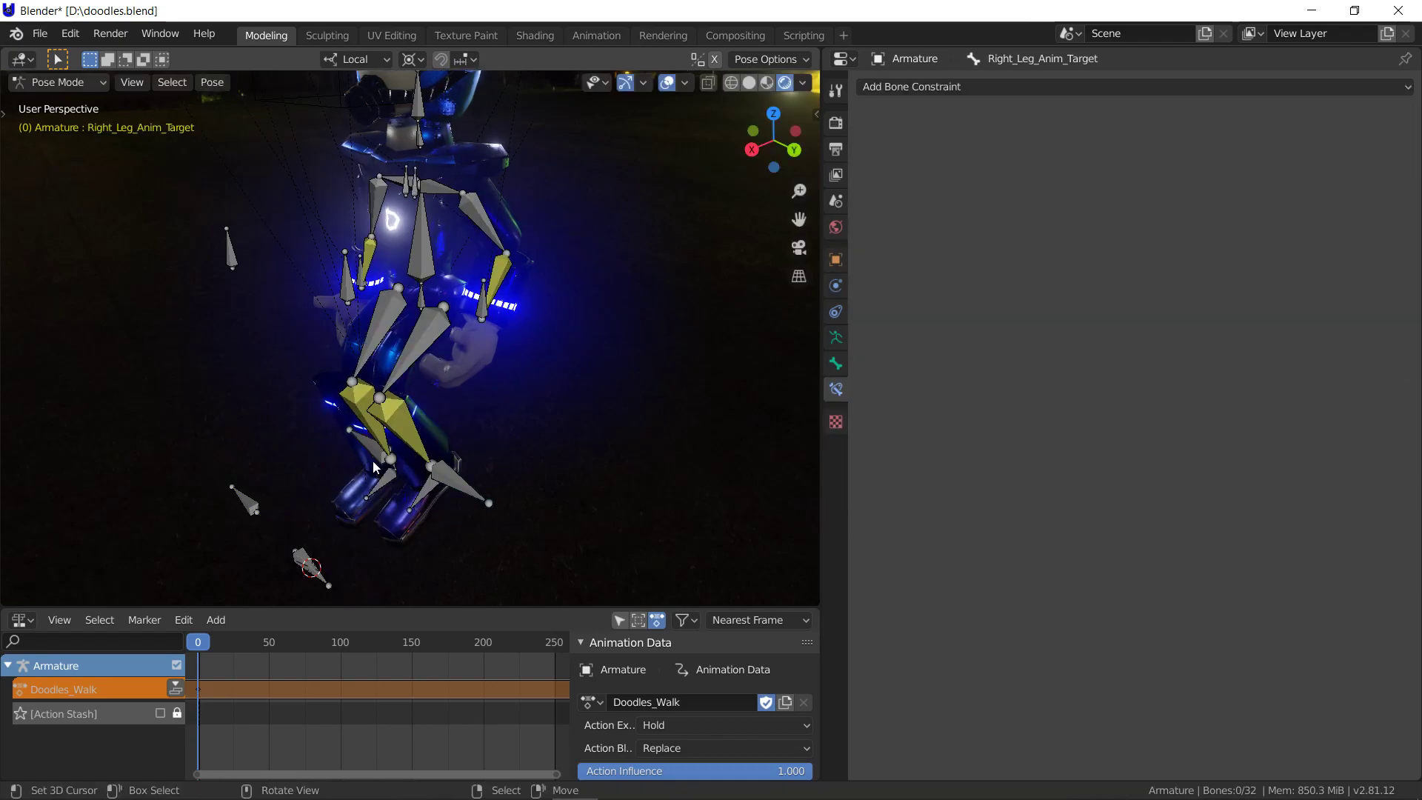
Lower Left_Leg_Anim_Target and Right_Leg_Anim_Target along local Z until both legs are straight
{"action": "left_click", "coordinate": [465, 483]}
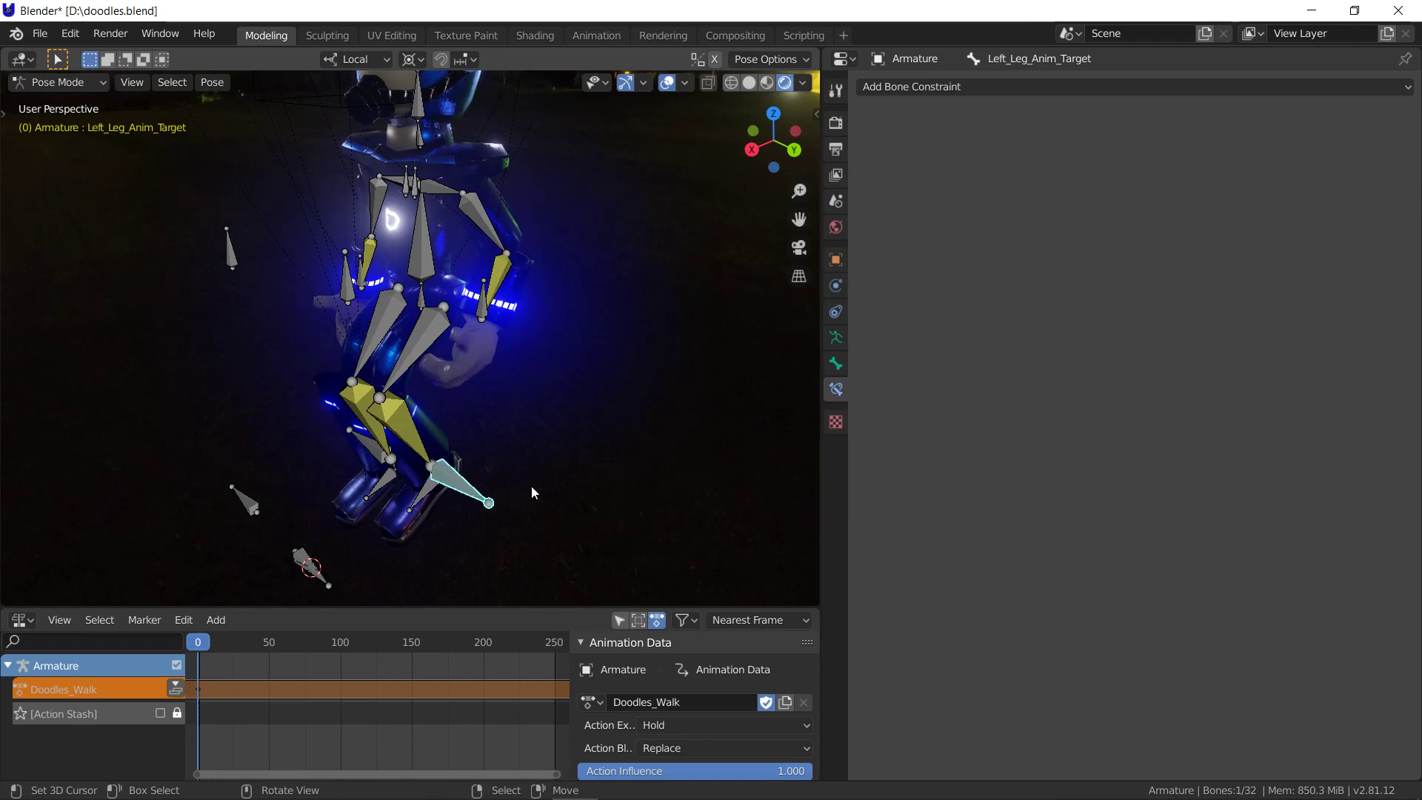
{"action": "key", "text": "g"}
{"action": "key", "text": "z"}
{"action": "left_click", "coordinate": [531, 492]}
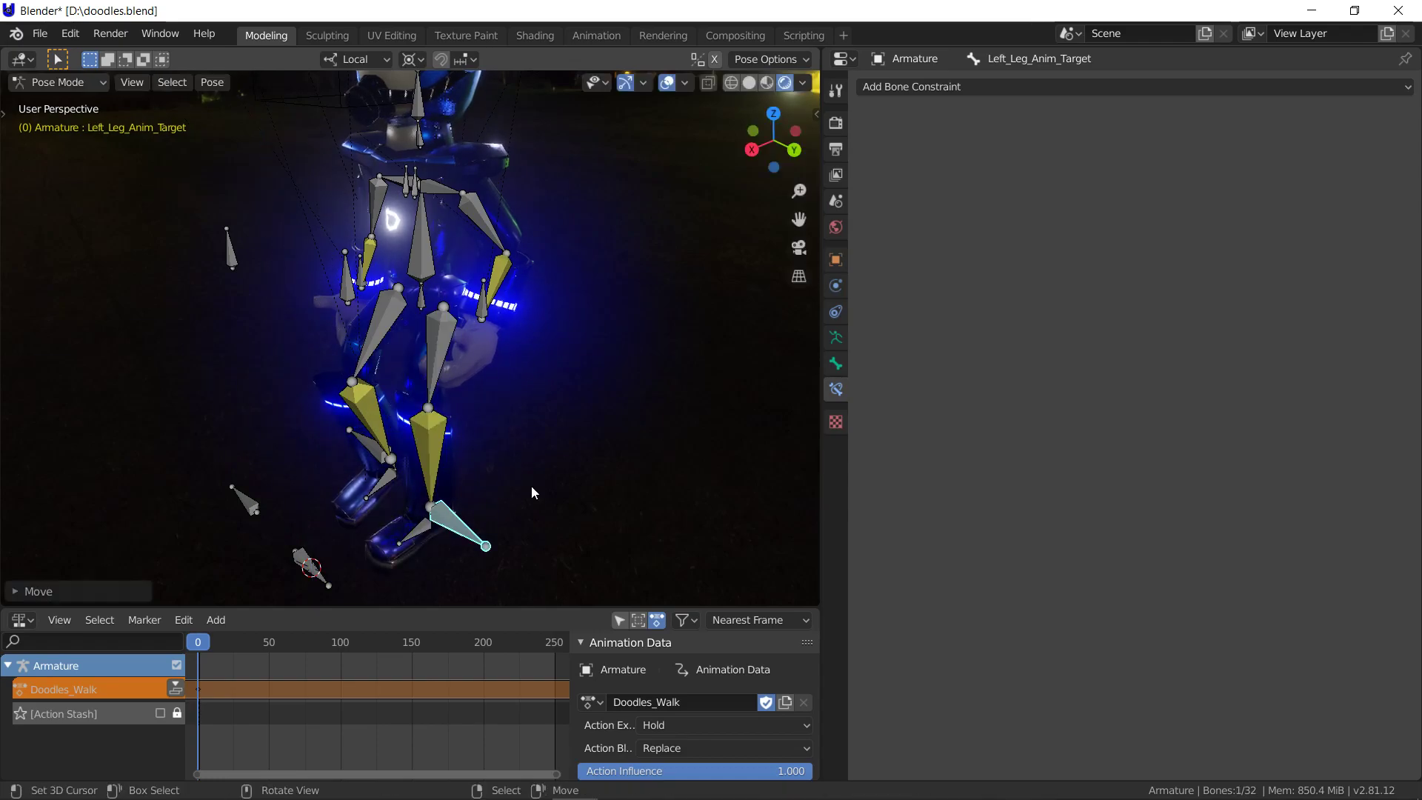
{"action": "left_click", "coordinate": [353, 438]}
{"action": "key", "text": "g"}
{"action": "key", "text": "z"}
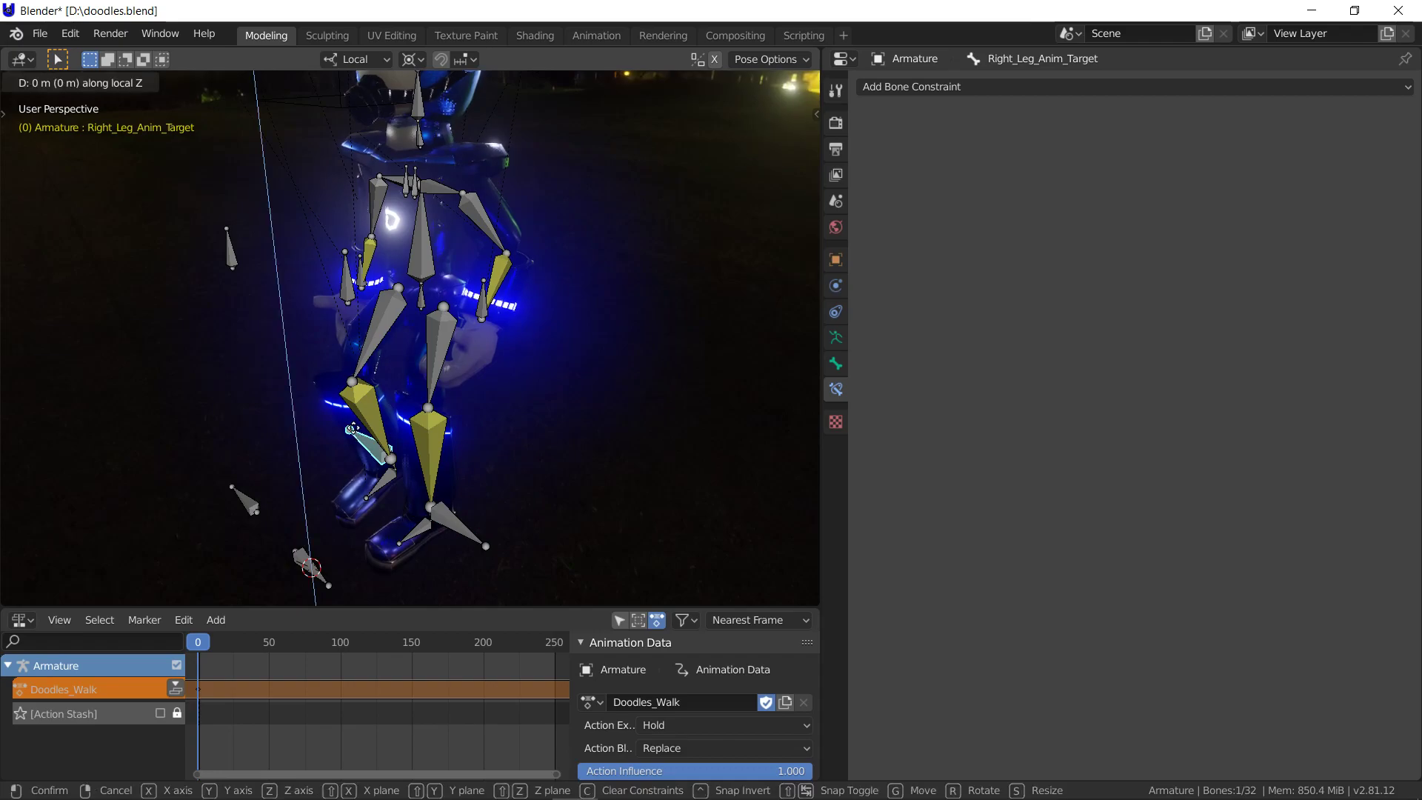
{"action": "left_click", "coordinate": [353, 428]}
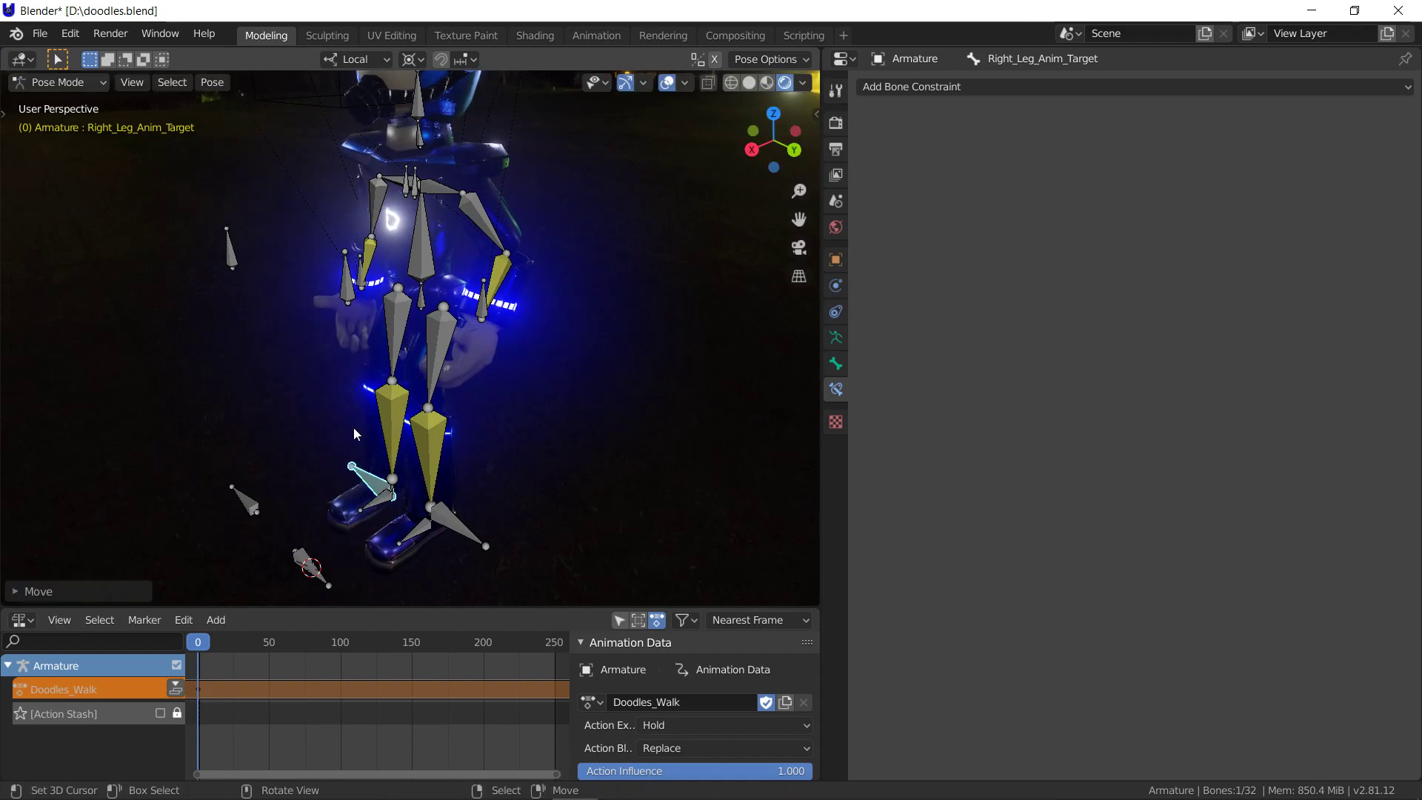
Switch the armature to the Doodles_Idle action and insert location keyframes for both leg animation targets at frame 0
{"action": "left_click", "coordinate": [590, 700]}
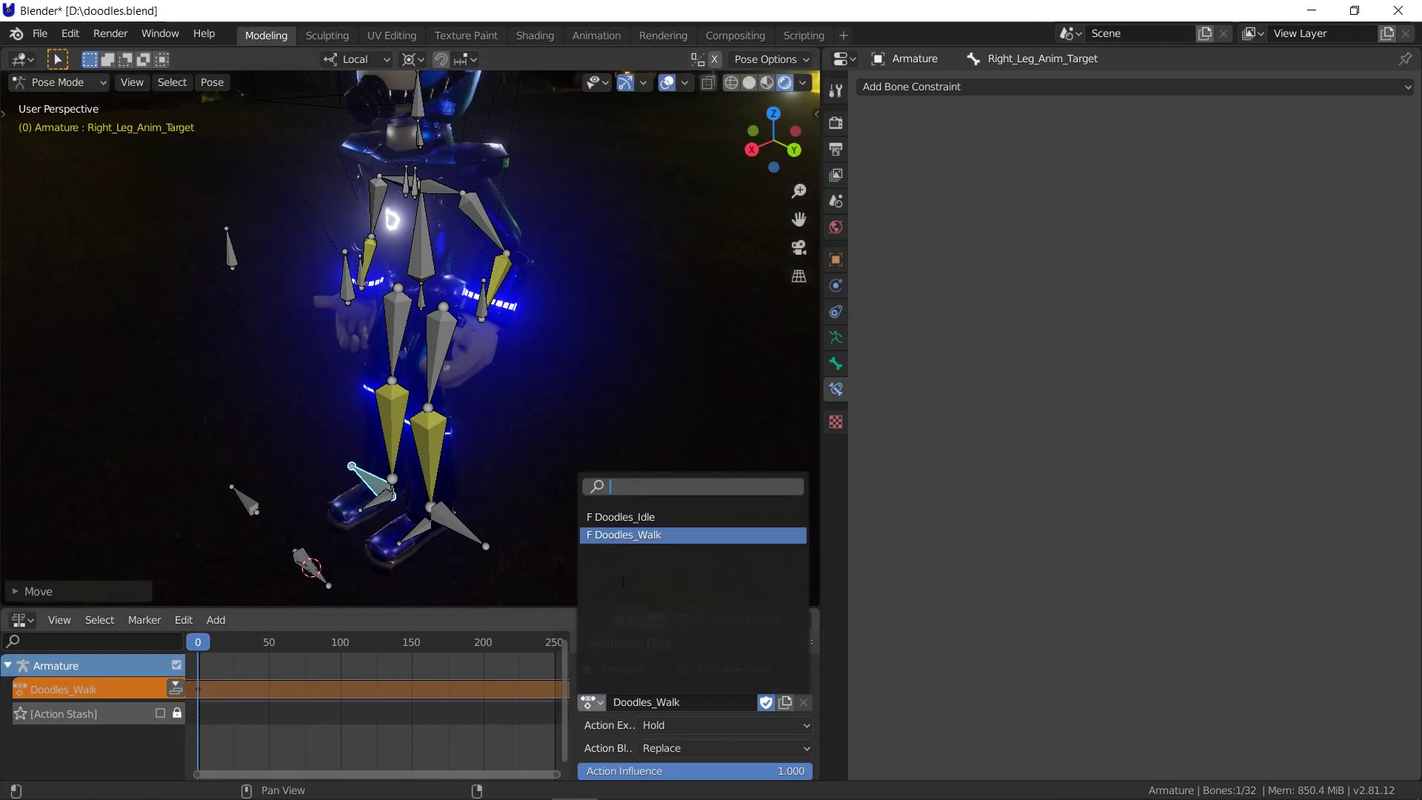
{"action": "left_click", "coordinate": [622, 517]}
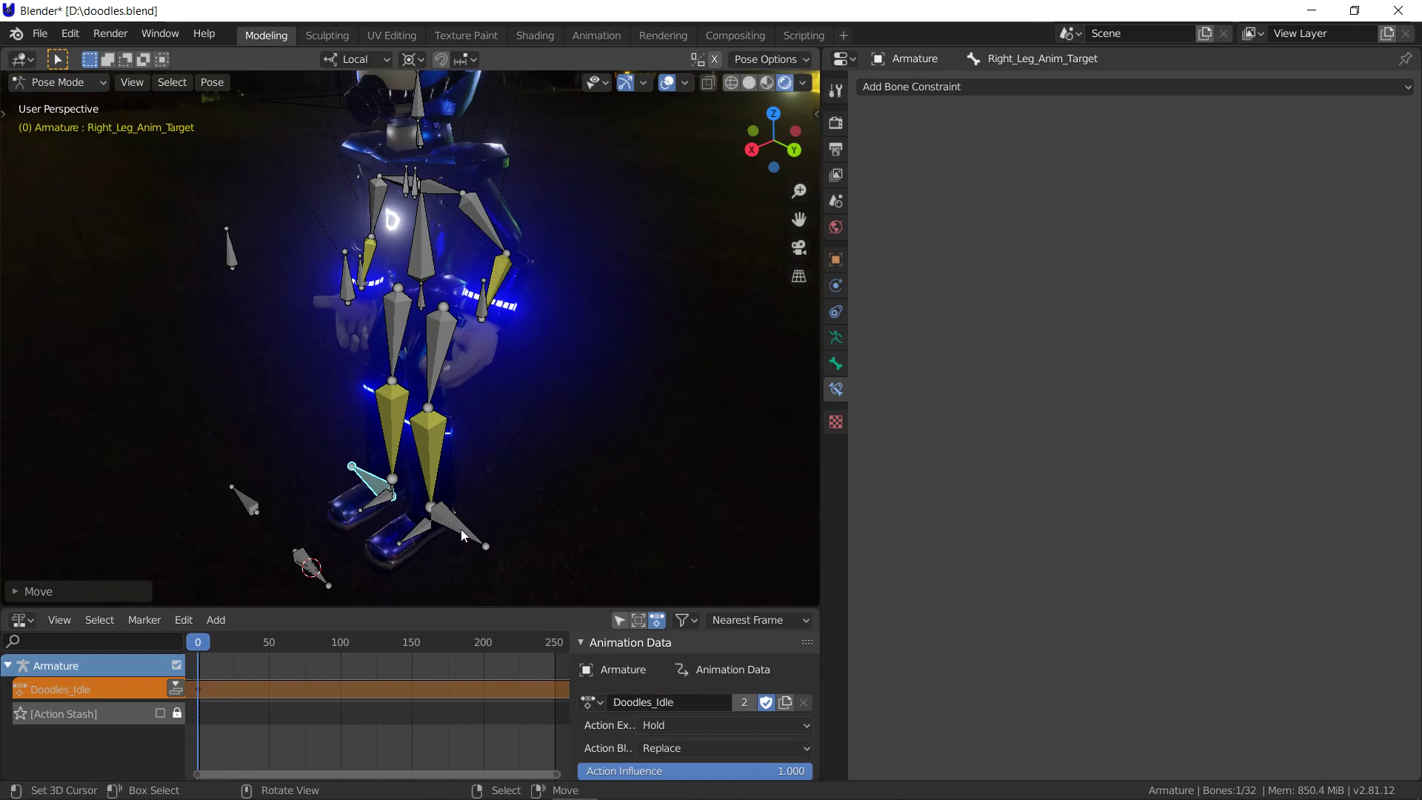
{"action": "left_click", "coordinate": [480, 544], "text": "shift"}
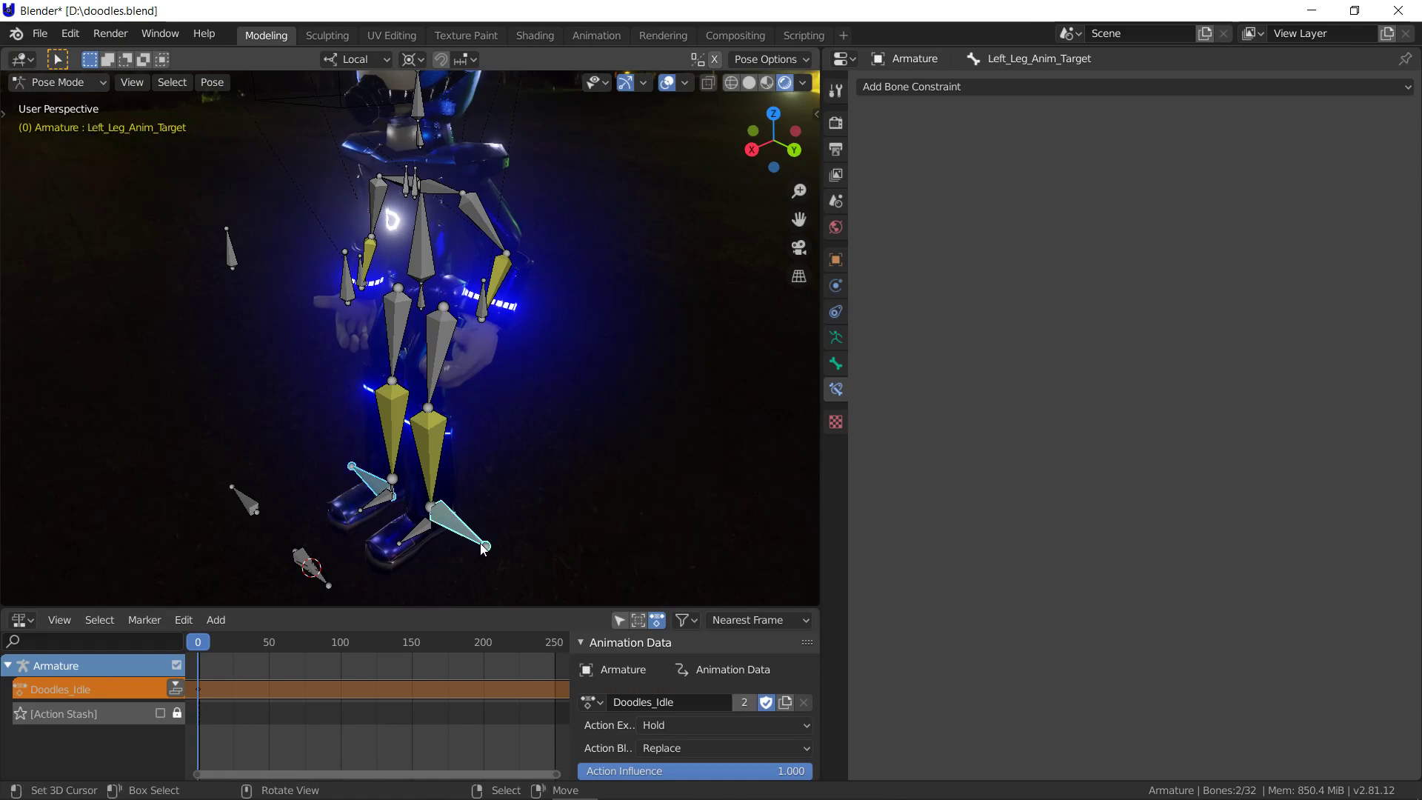
{"action": "key", "text": "i"}
{"action": "left_click", "coordinate": [458, 458]}
Switch the armature to the Doodles_Walk action and raise Left_Leg_Anim_Target 1 m along local Z
{"action": "left_click", "coordinate": [588, 701]}
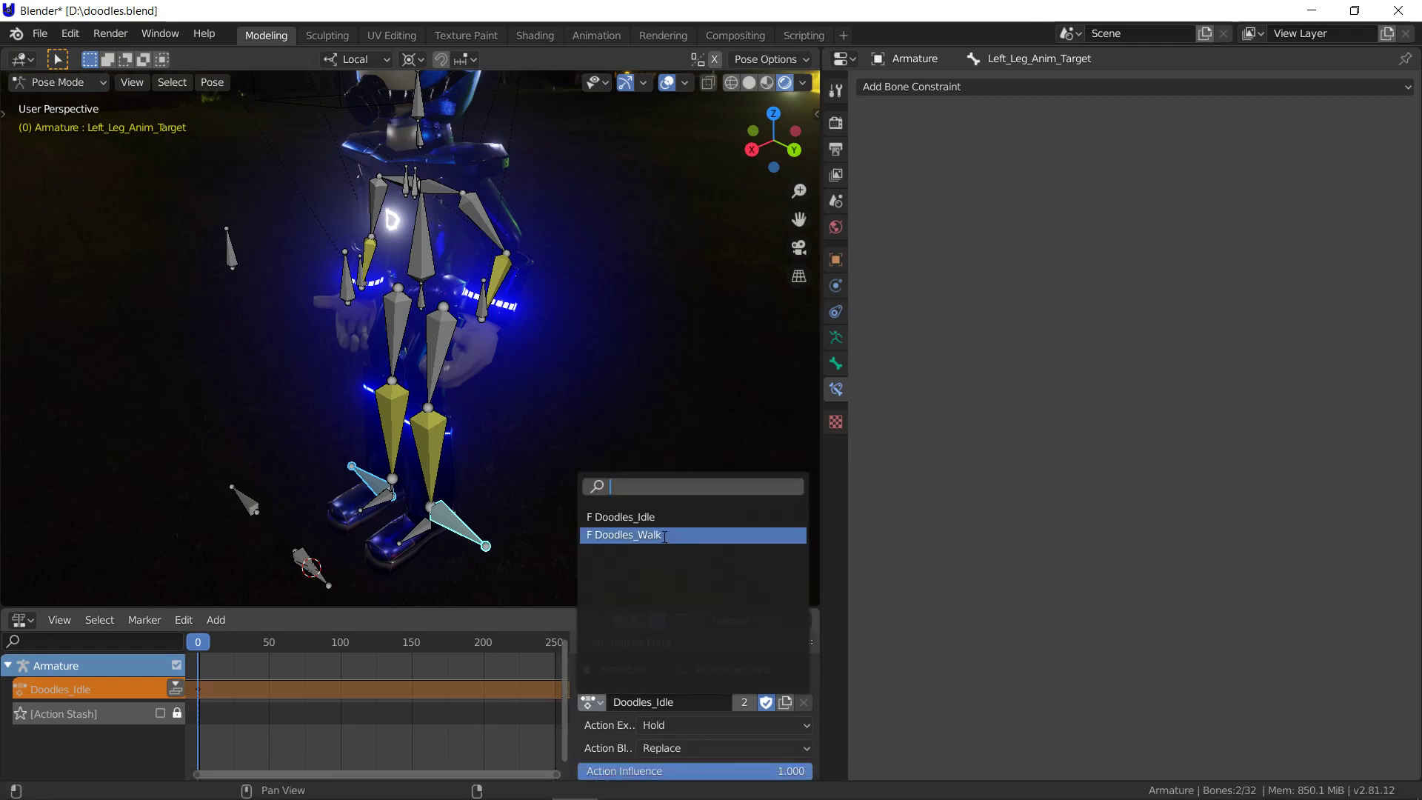
{"action": "left_click", "coordinate": [665, 535]}
{"action": "left_click", "coordinate": [467, 529]}
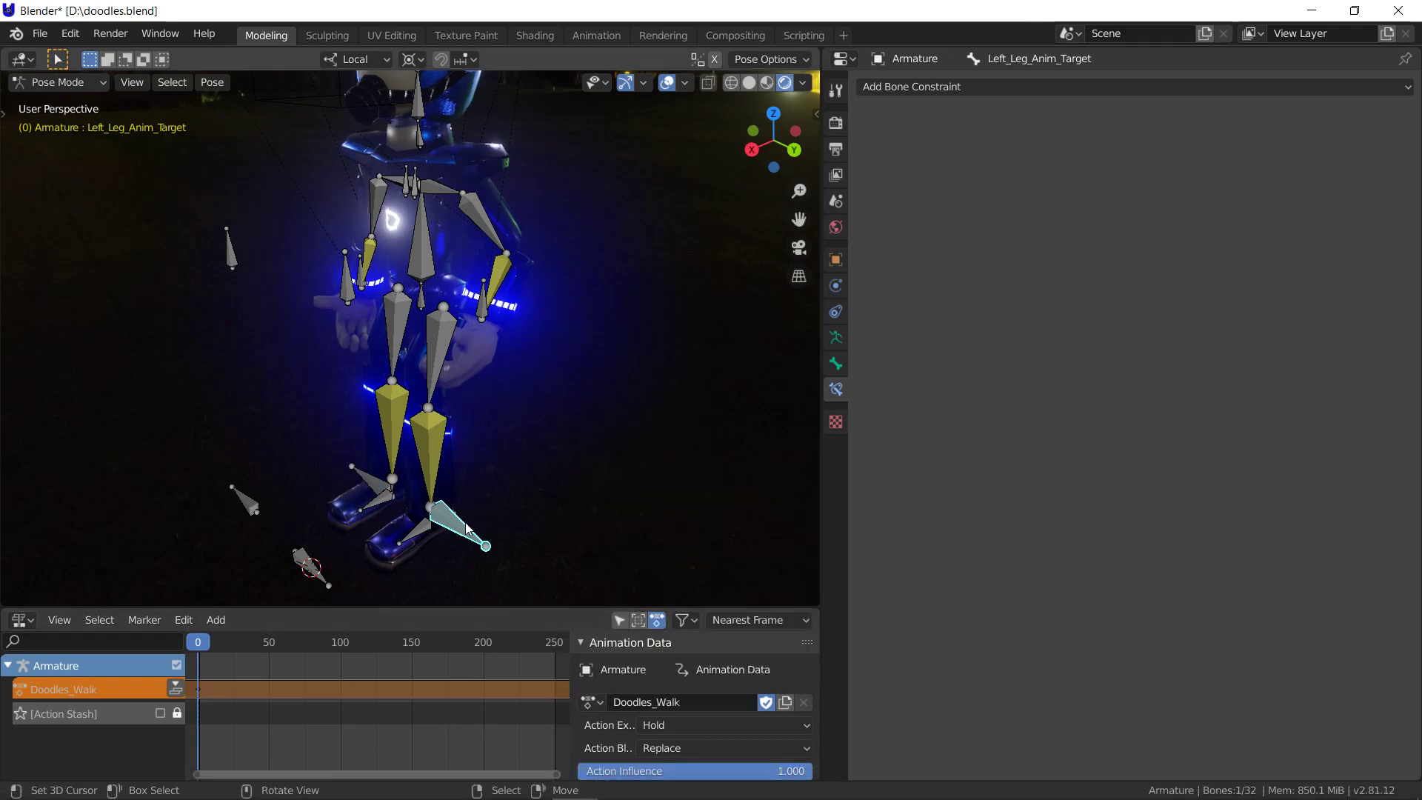
{"action": "type", "text": "gz1"}
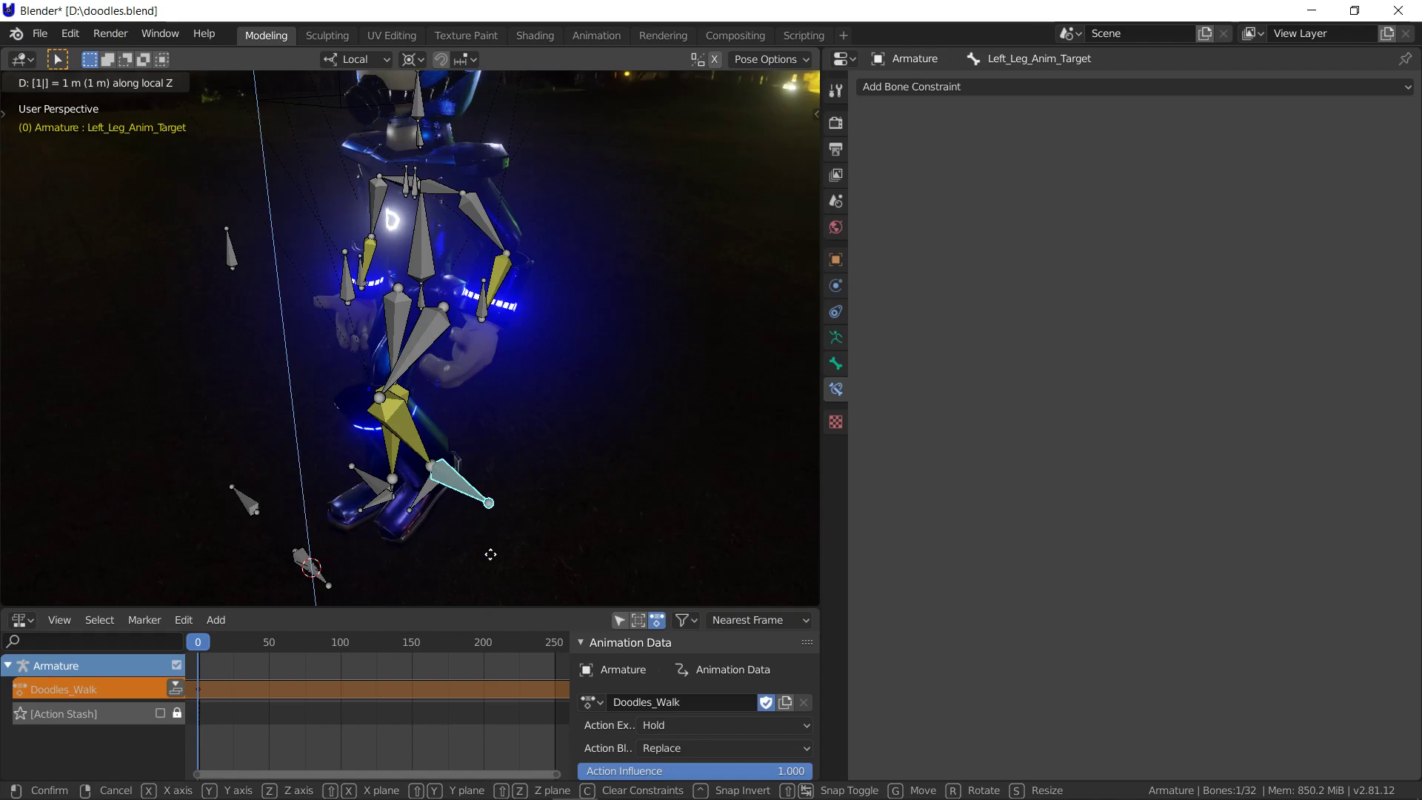
{"action": "key", "text": "Return"}
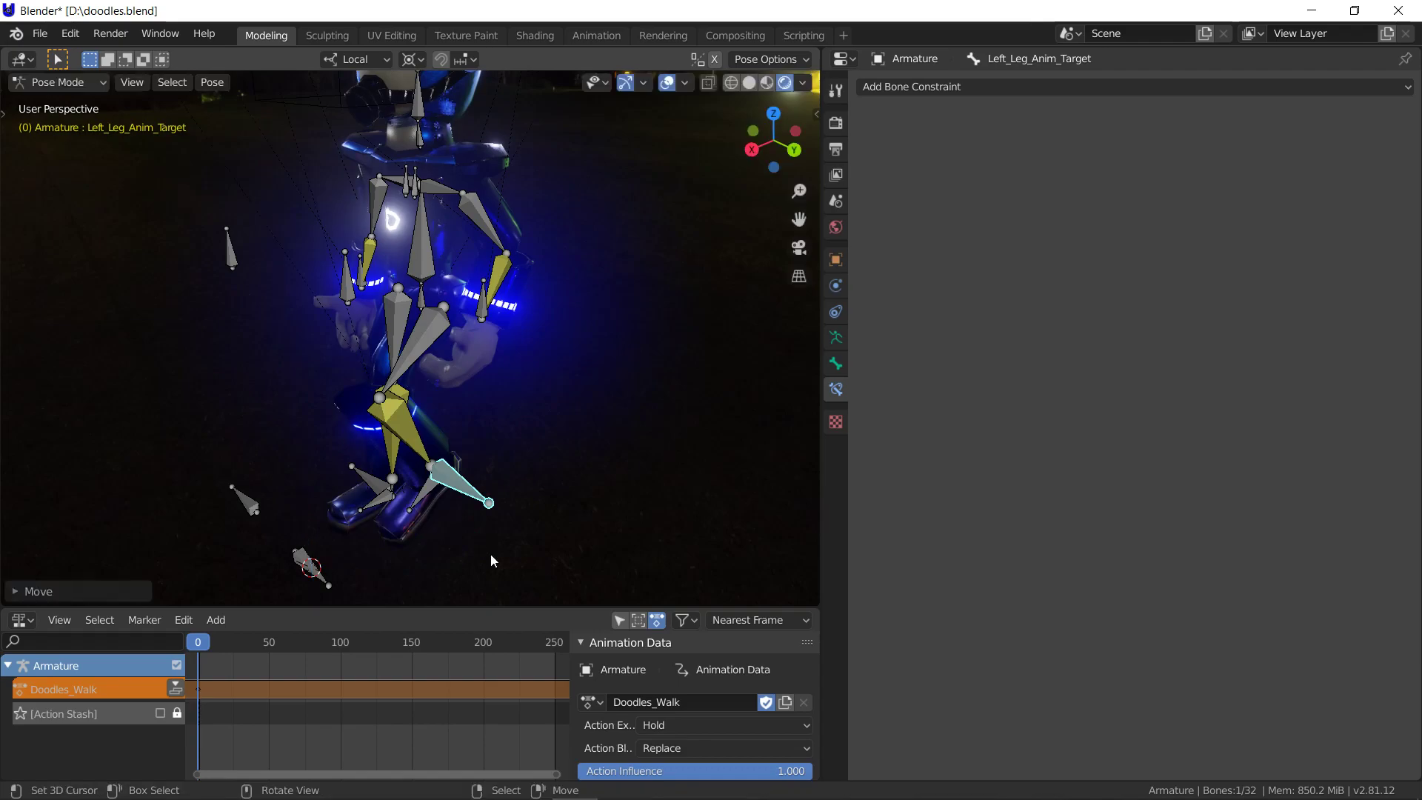
Insert a location keyframe for Left_Leg_Anim_Target at frame 0 of the Doodles_Walk action
{"action": "key", "text": "i"}
{"action": "key", "text": "Up"}
{"action": "key", "text": "Up"}
{"action": "key", "text": "Up"}
{"action": "key", "text": "Up"}
{"action": "key", "text": "Up"}
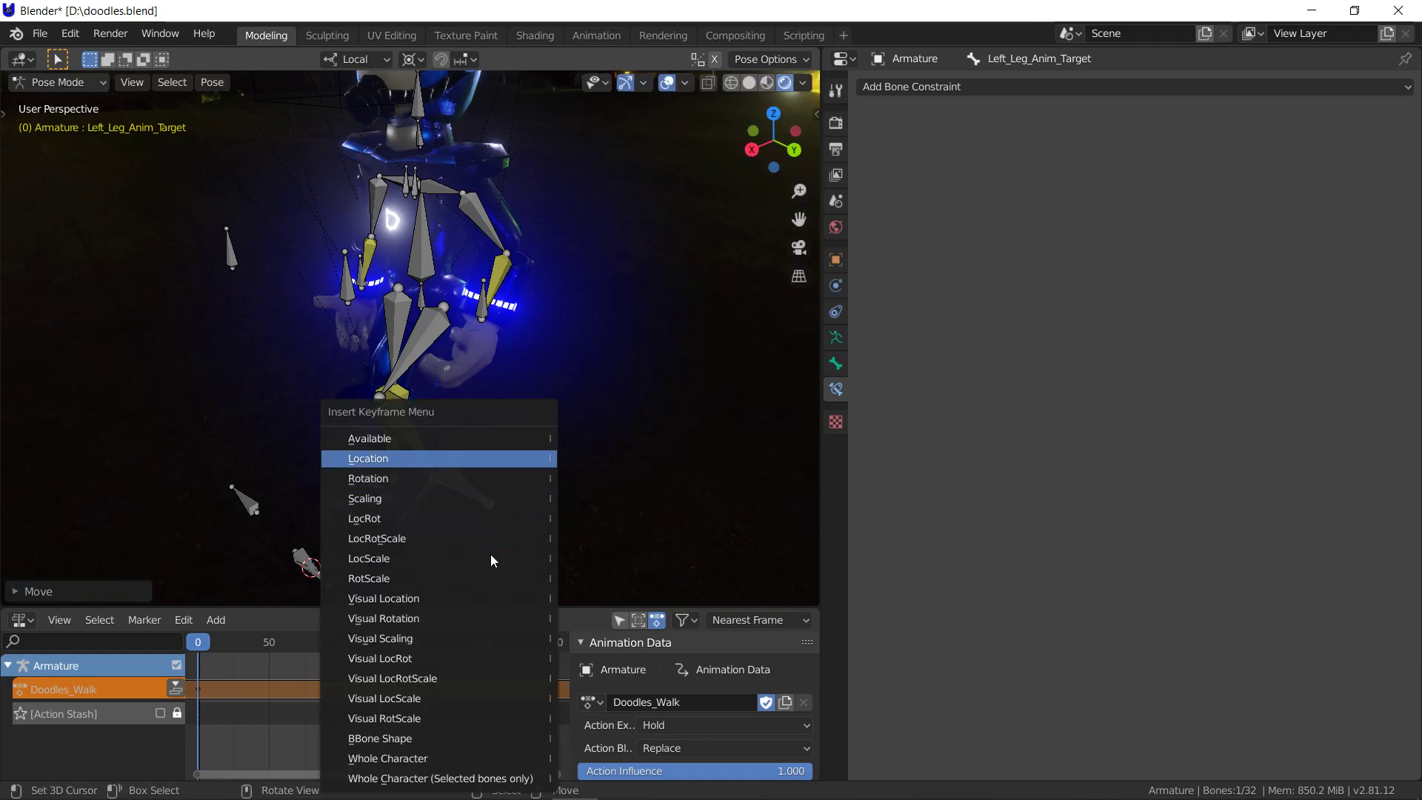
{"action": "key", "text": "Return"}
Insert a keyframe for Right_Leg_Anim_Target at frame 0 of the Doodles_Walk action
{"action": "left_click", "coordinate": [462, 483]}
{"action": "key", "text": "i"}
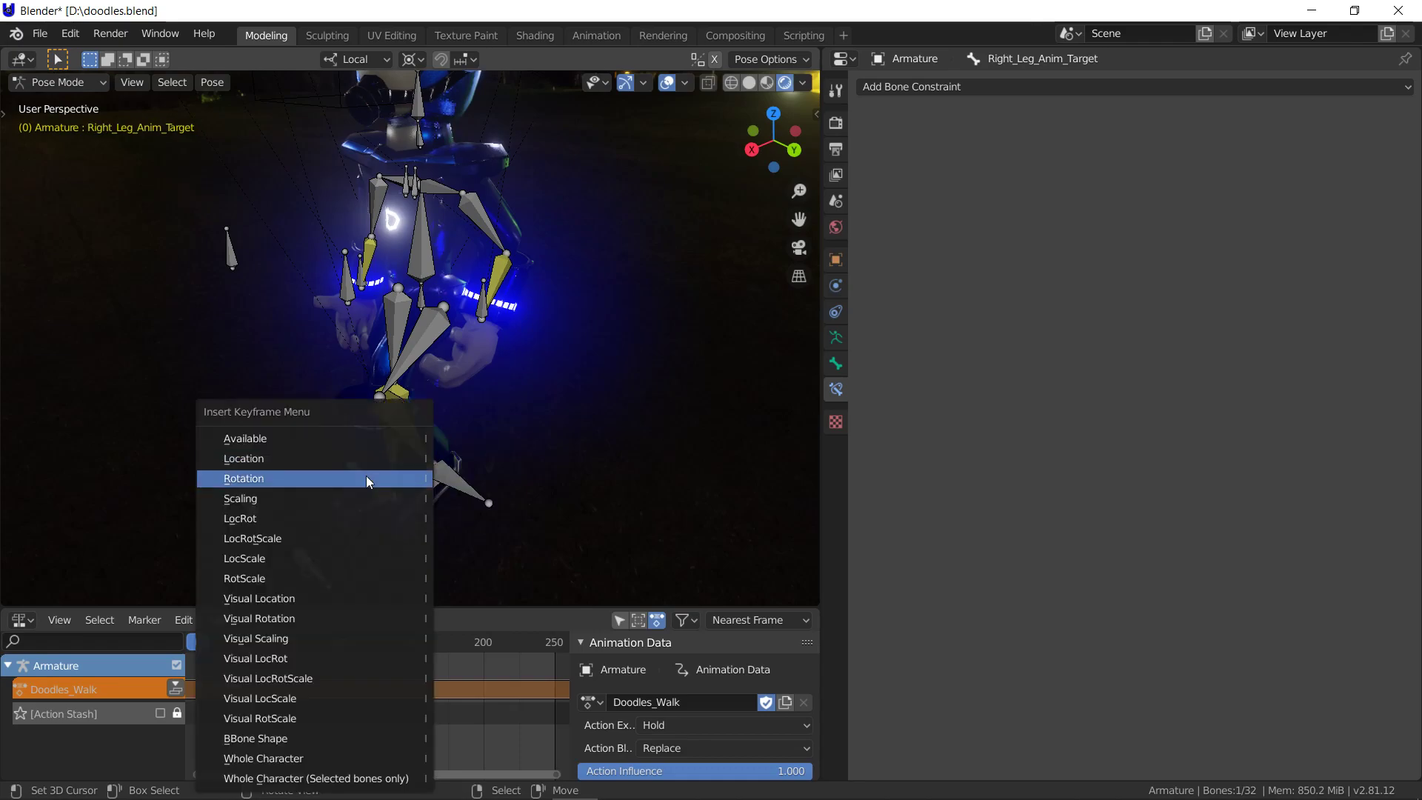
{"action": "left_click", "coordinate": [366, 477]}
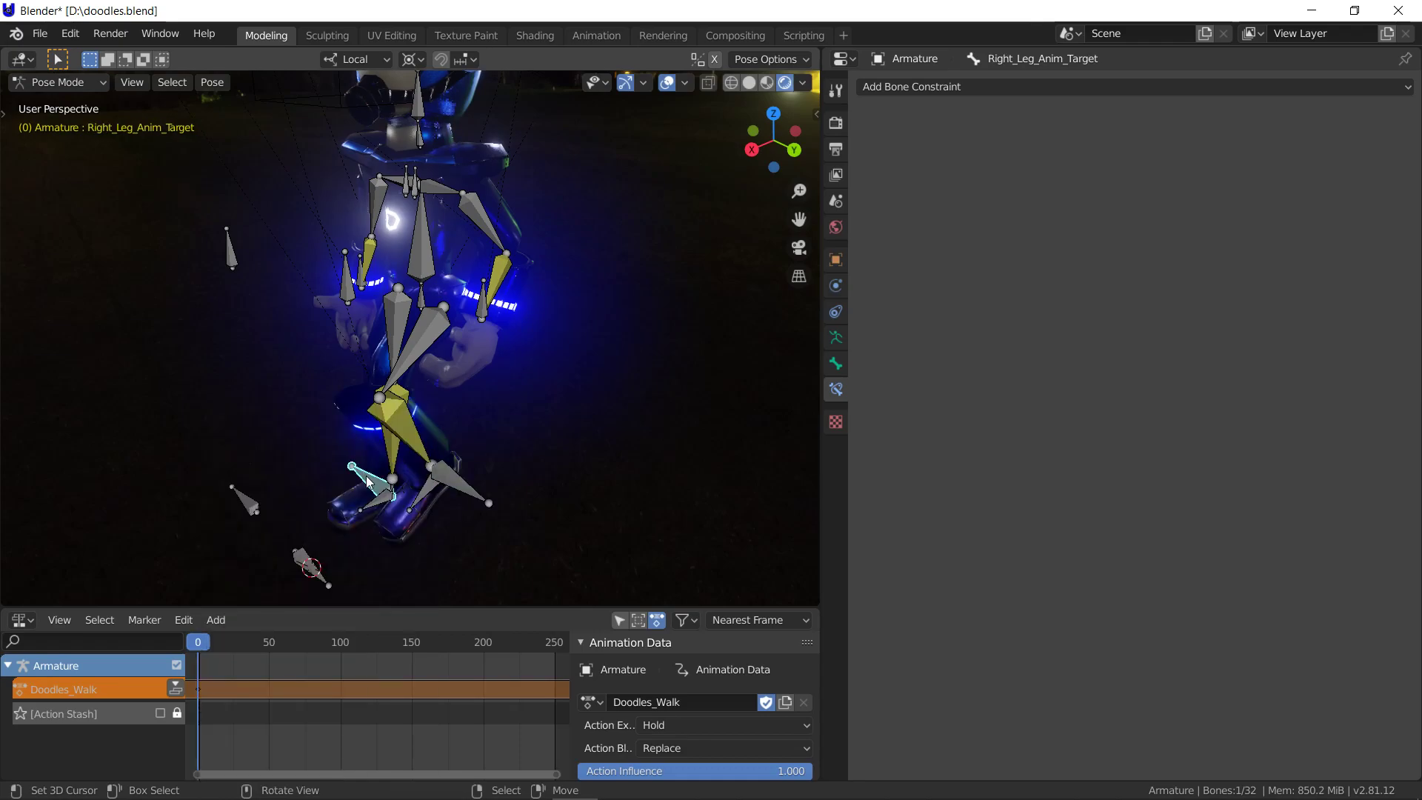
At frame 9, move Right_Leg_Anim_Target 1.5 m along local X and insert a location keyframe for it
{"action": "key", "text": "space"}
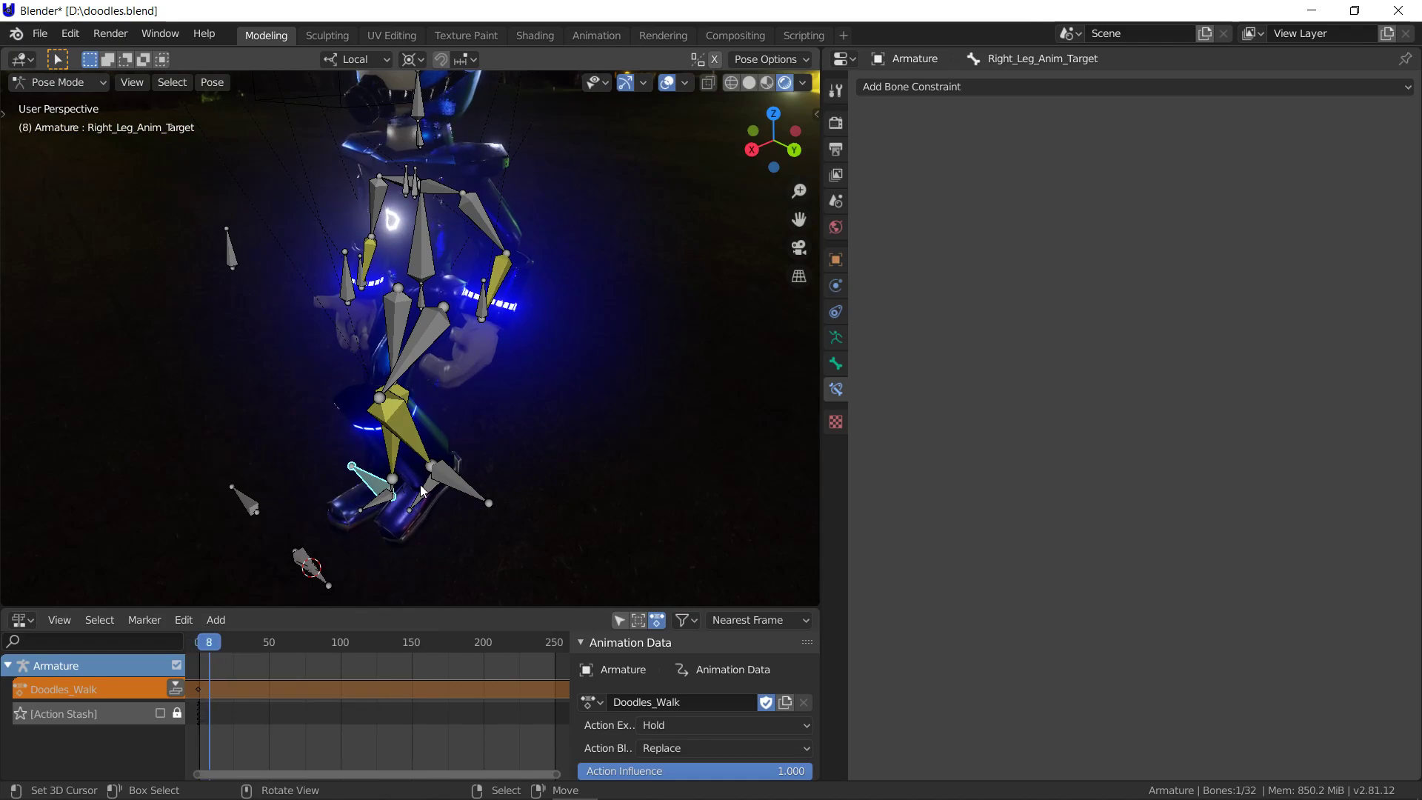
{"action": "key", "text": "g"}
{"action": "key", "text": "y"}
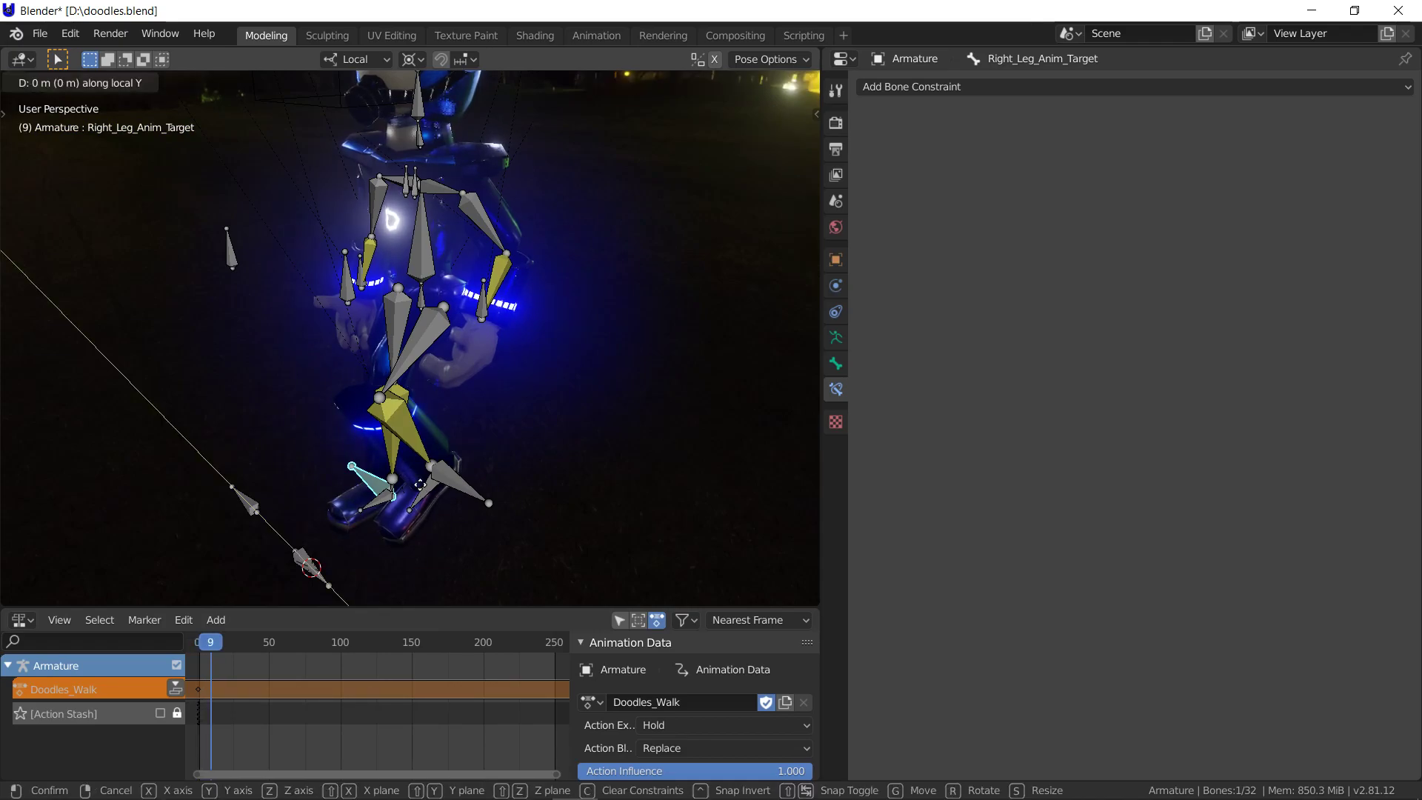
{"action": "type", "text": "x"}
{"action": "type", "text": "1"}
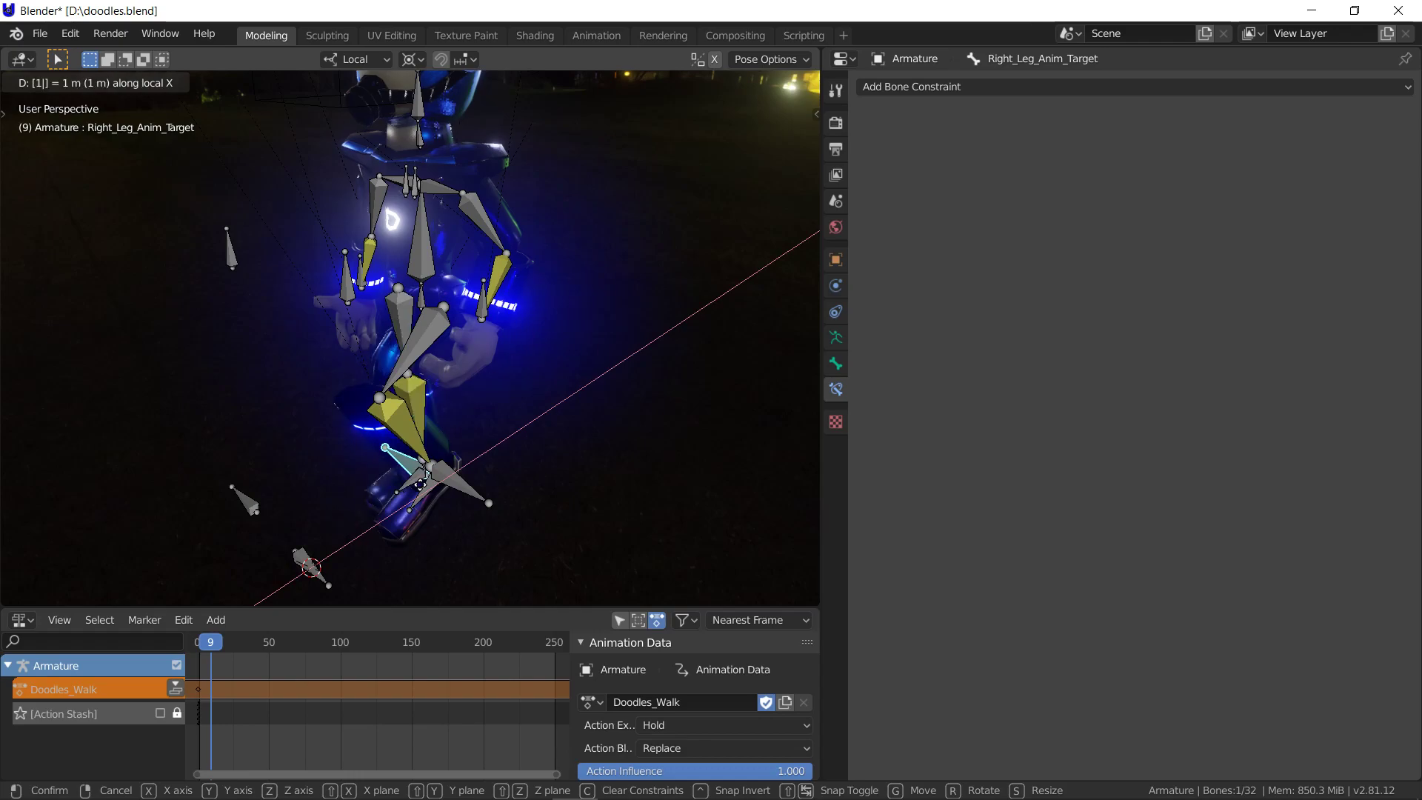
{"action": "type", "text": ".5"}
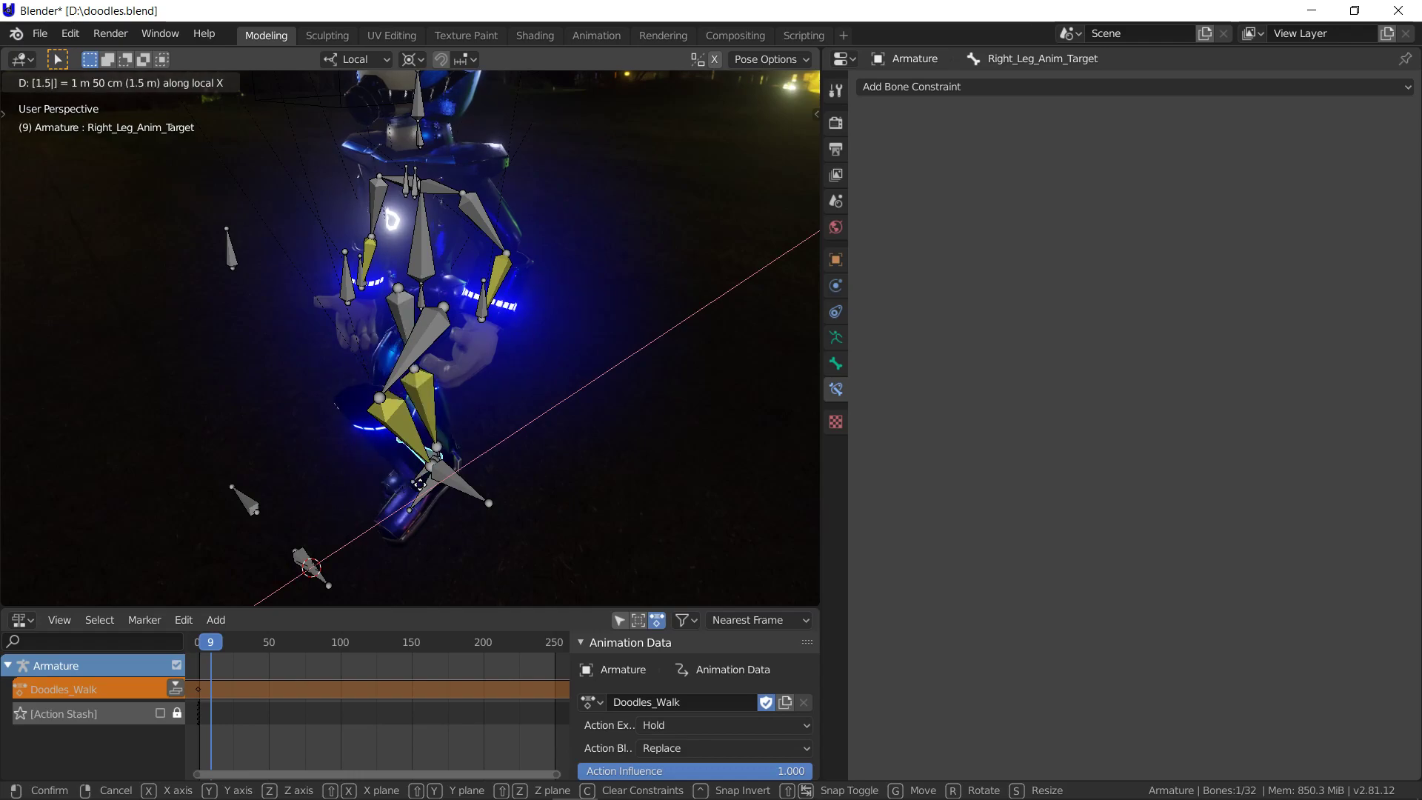
{"action": "key", "text": "Return"}
{"action": "key", "text": "i"}
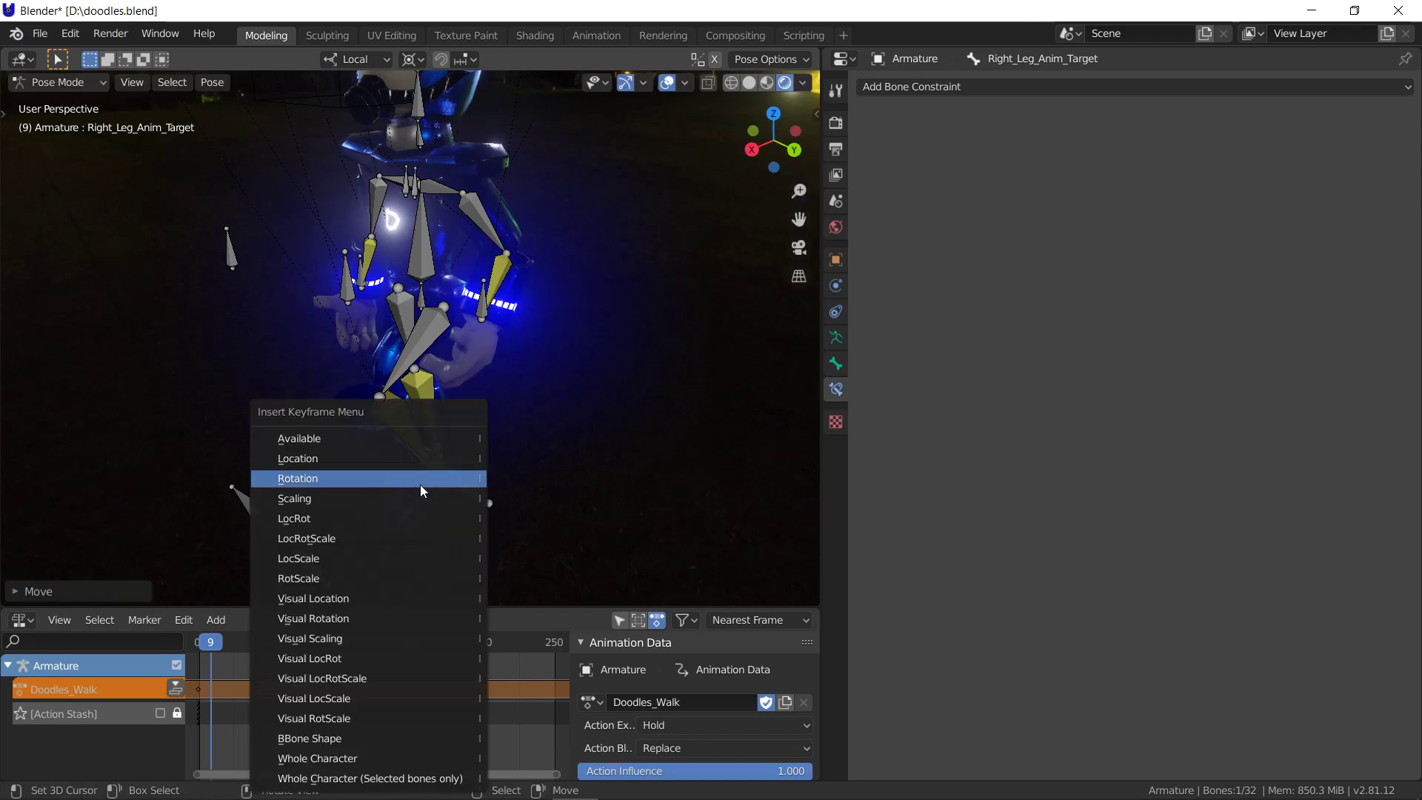
{"action": "key", "text": "Up"}
{"action": "key", "text": "Return"}
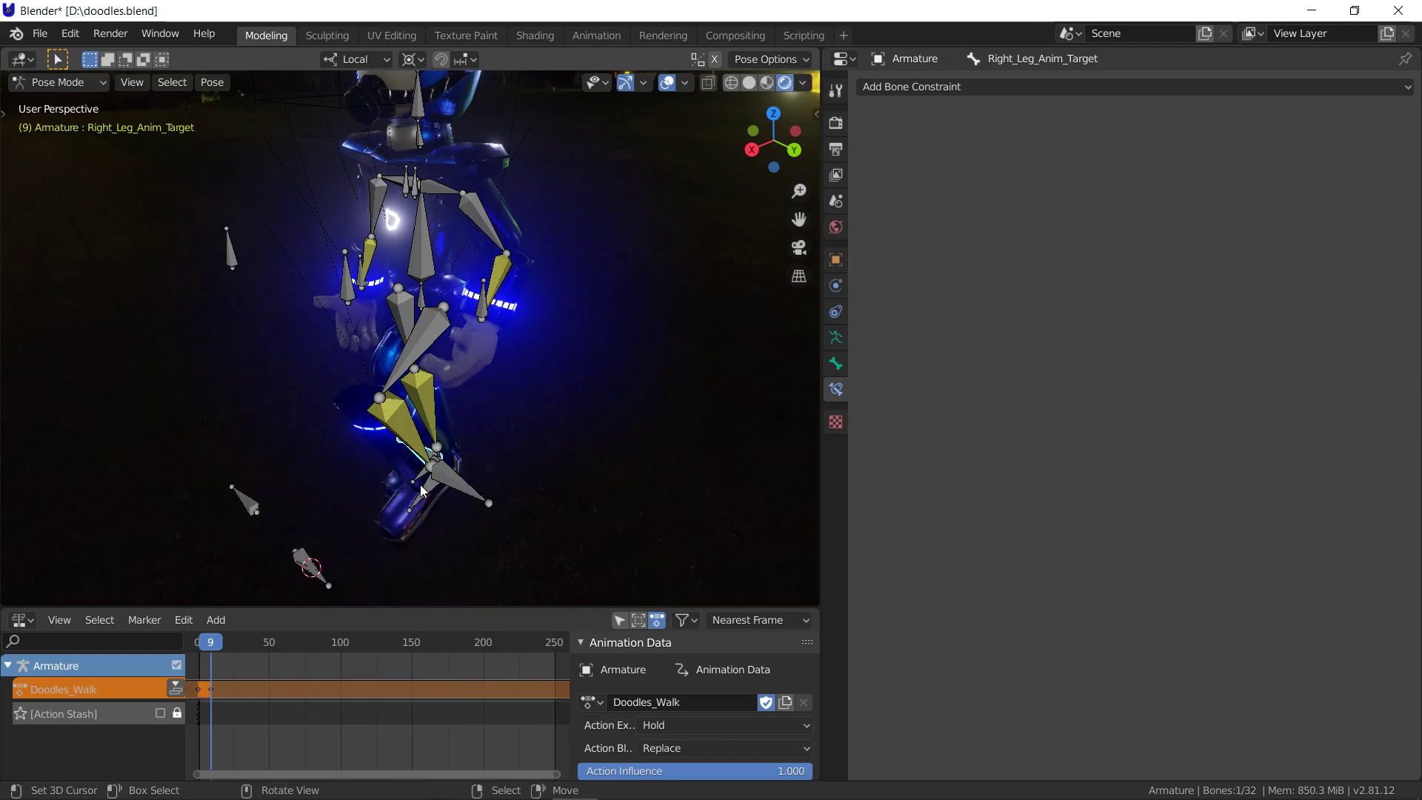
Move Left_Leg_Anim_Target 1.5 m along global X at frame 9 and insert a keyframe for it
{"action": "left_click", "coordinate": [461, 489]}
{"action": "key", "text": "g"}
{"action": "key", "text": "y"}
{"action": "type", "text": "x"}
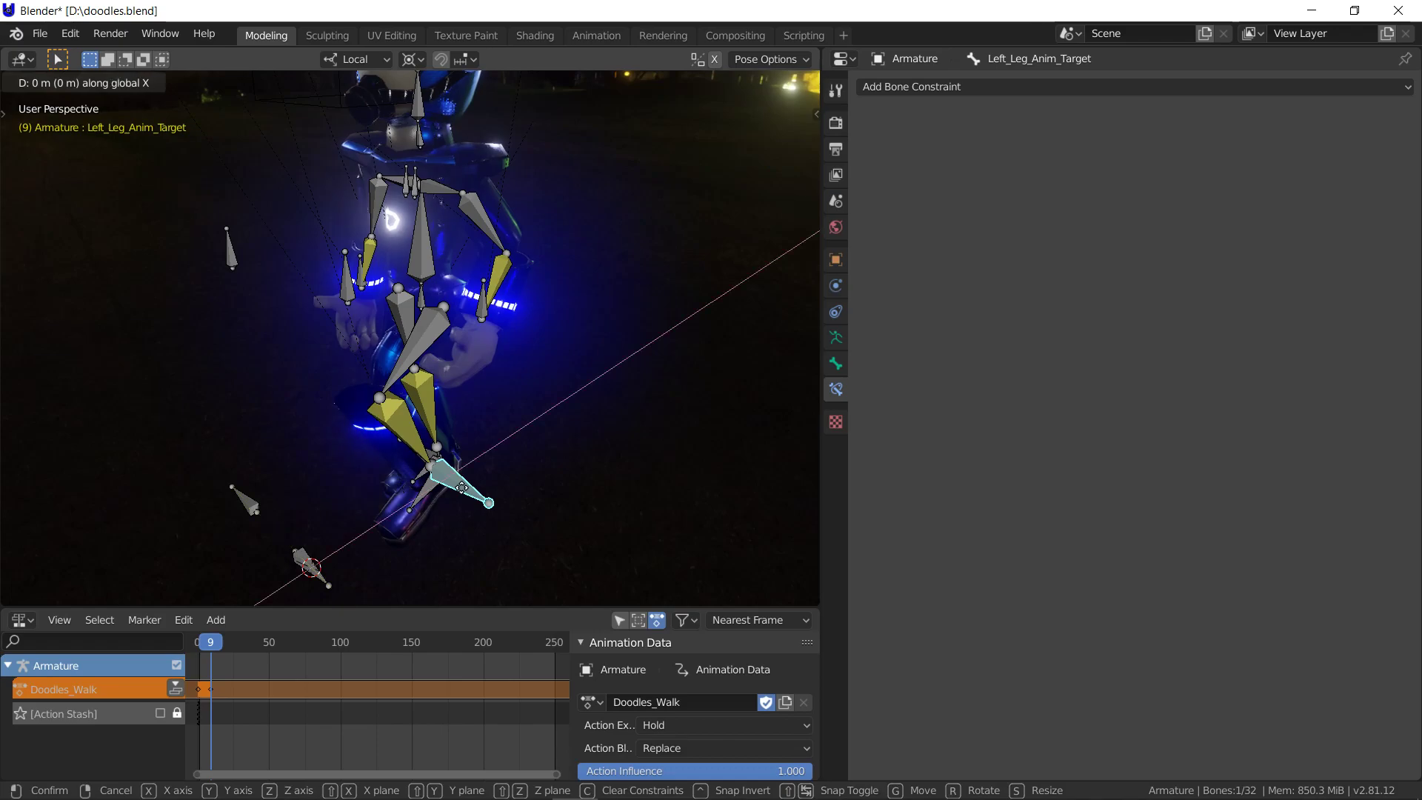
{"action": "type", "text": "1.5"}
{"action": "key", "text": "Return"}
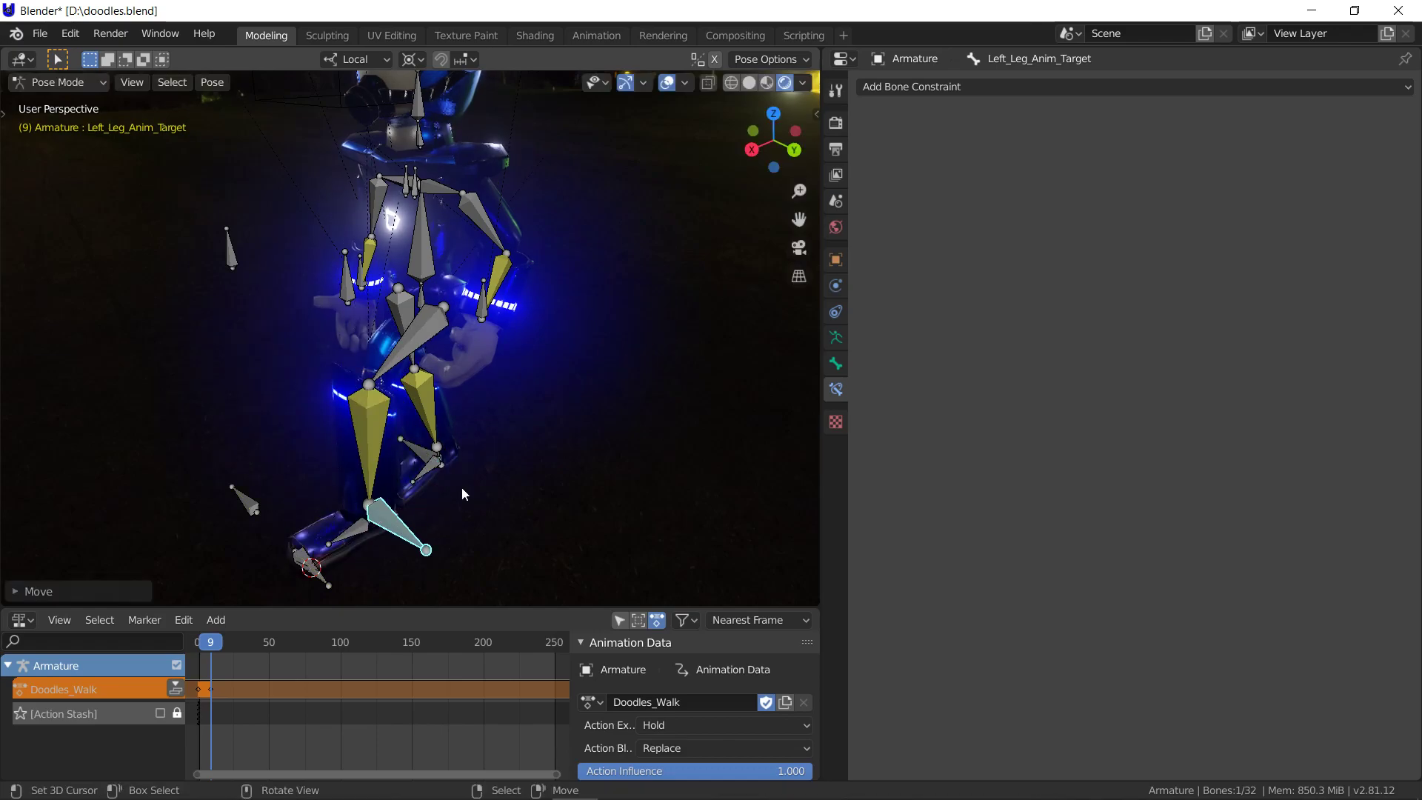
{"action": "key", "text": "i"}
{"action": "key", "text": "Return"}
At frame 10, lower Left_Leg_Anim_Target along local Z and insert a location keyframe for it
{"action": "key", "text": "Right"}
{"action": "key", "text": "g"}
{"action": "key", "text": "z"}
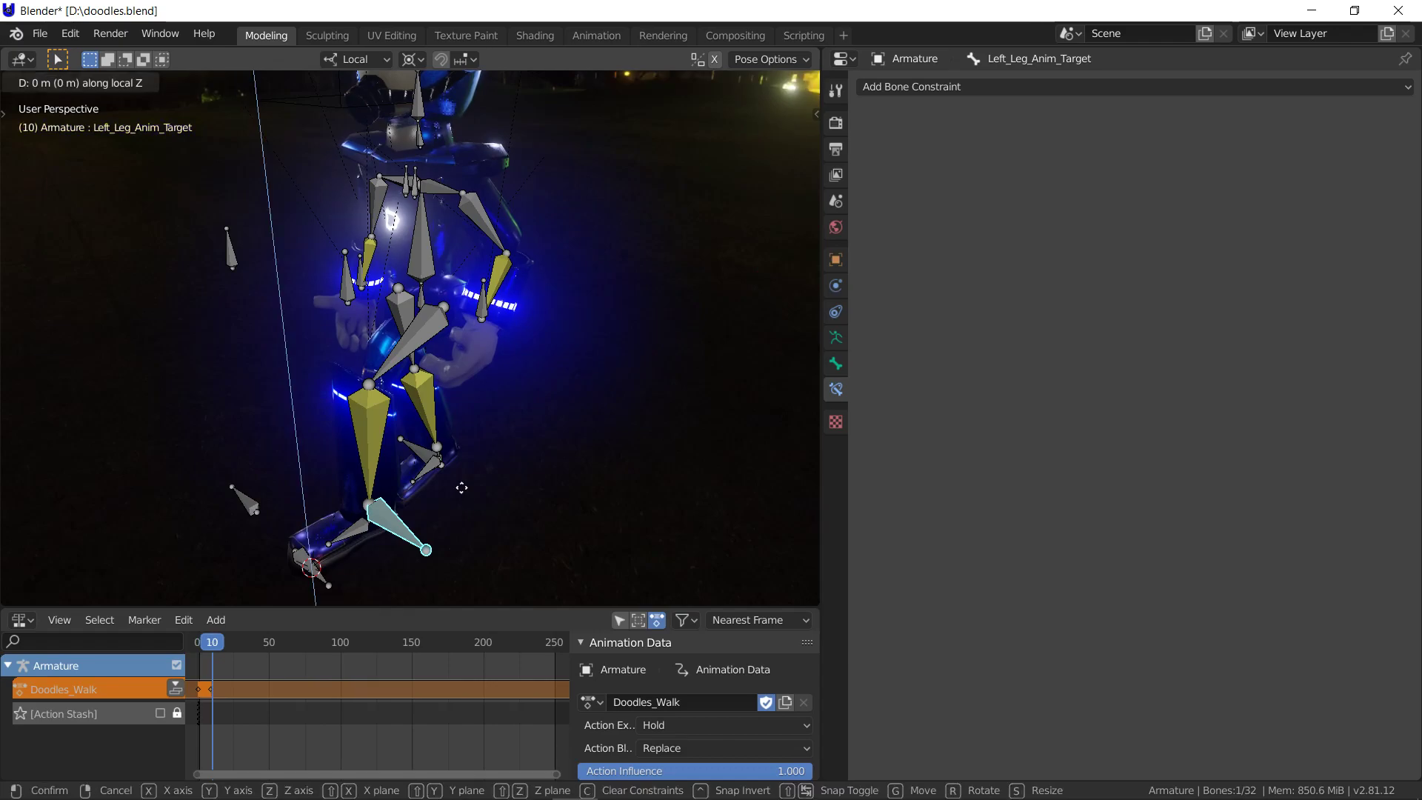
{"action": "key", "text": "Return"}
{"action": "key", "text": "i"}
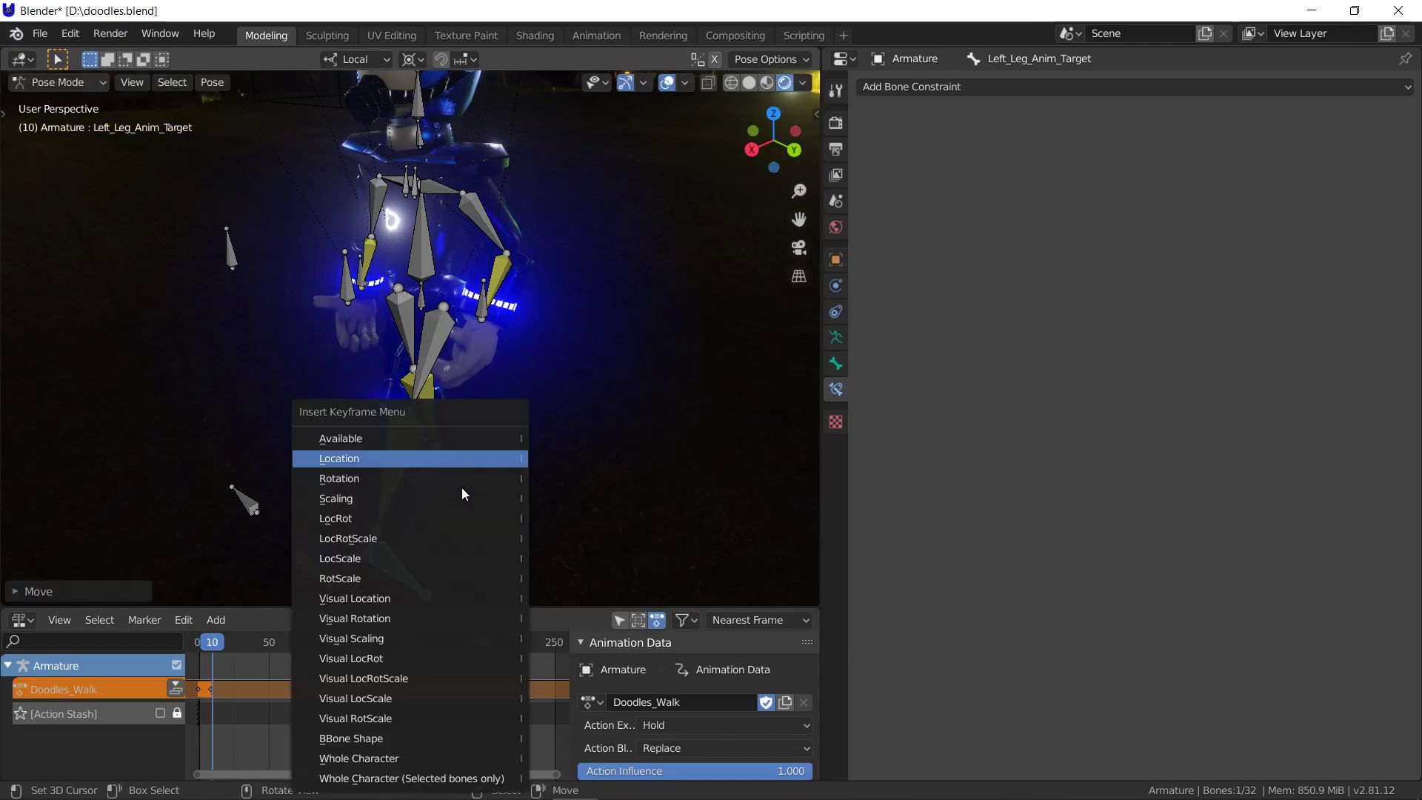
{"action": "key", "text": "Return"}
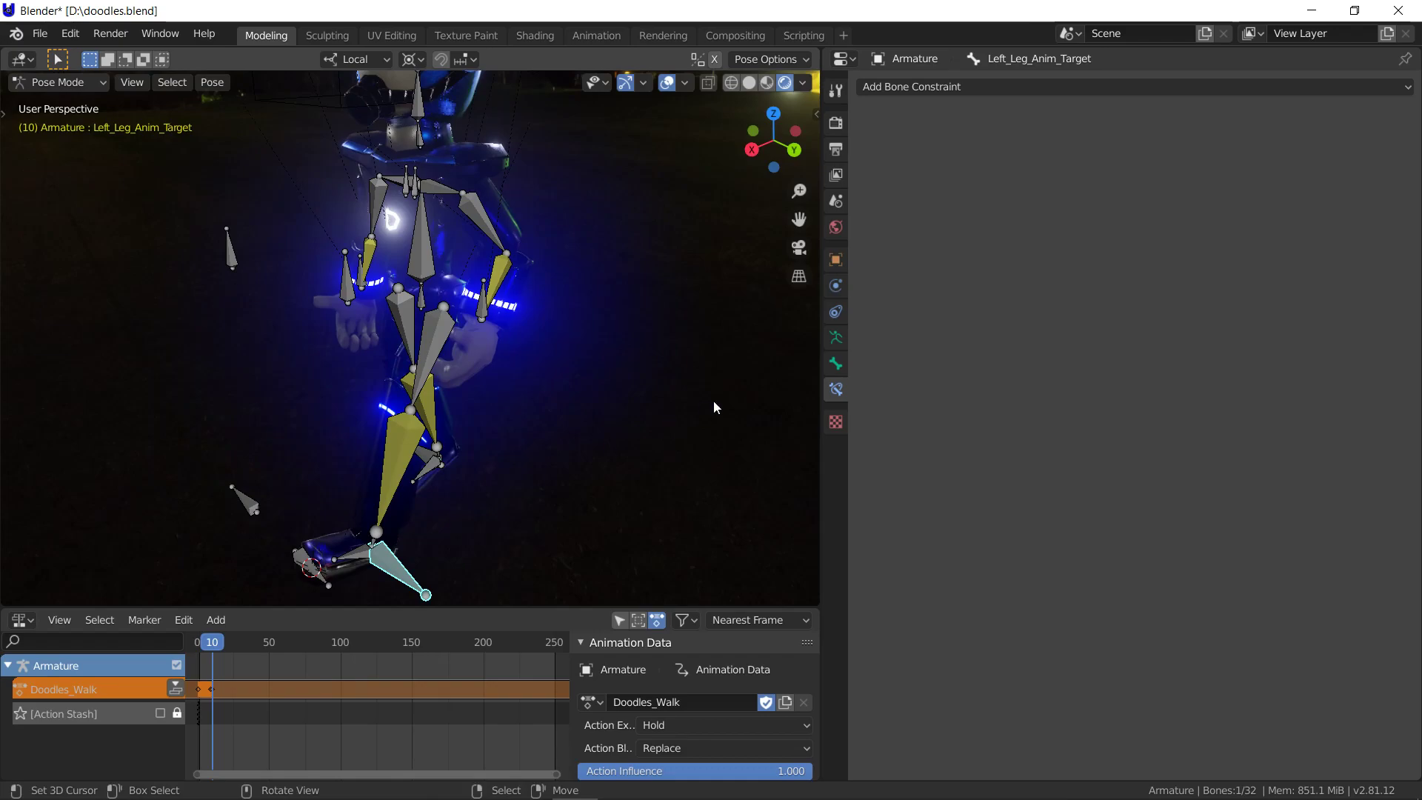
Raise Right_Leg_Anim_Target along Z at frame 10 and insert a location keyframe for it
{"action": "left_click", "coordinate": [445, 460]}
{"action": "left_click", "coordinate": [430, 459]}
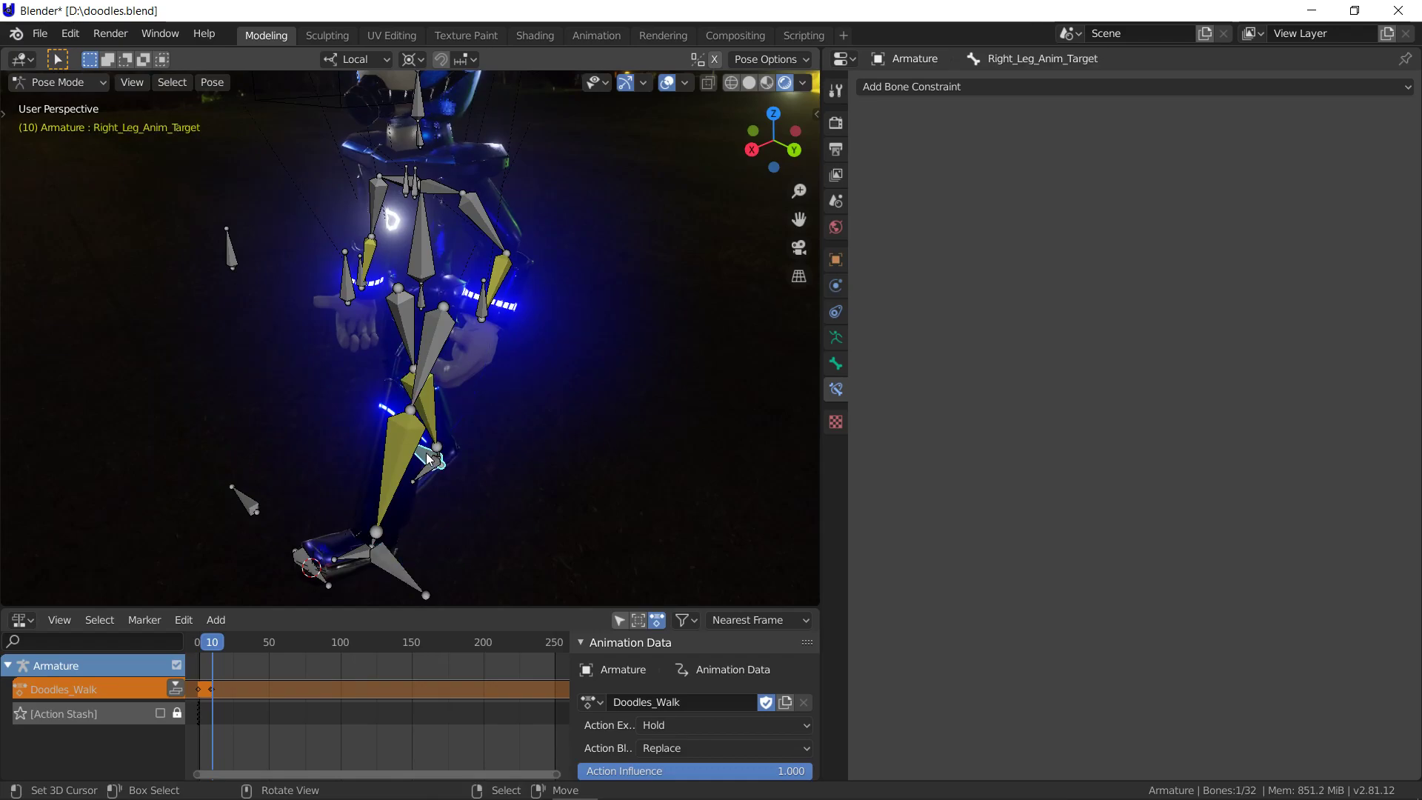
{"action": "key", "text": "g"}
{"action": "key", "text": "z"}
{"action": "key", "text": "z"}
{"action": "left_click", "coordinate": [426, 456]}
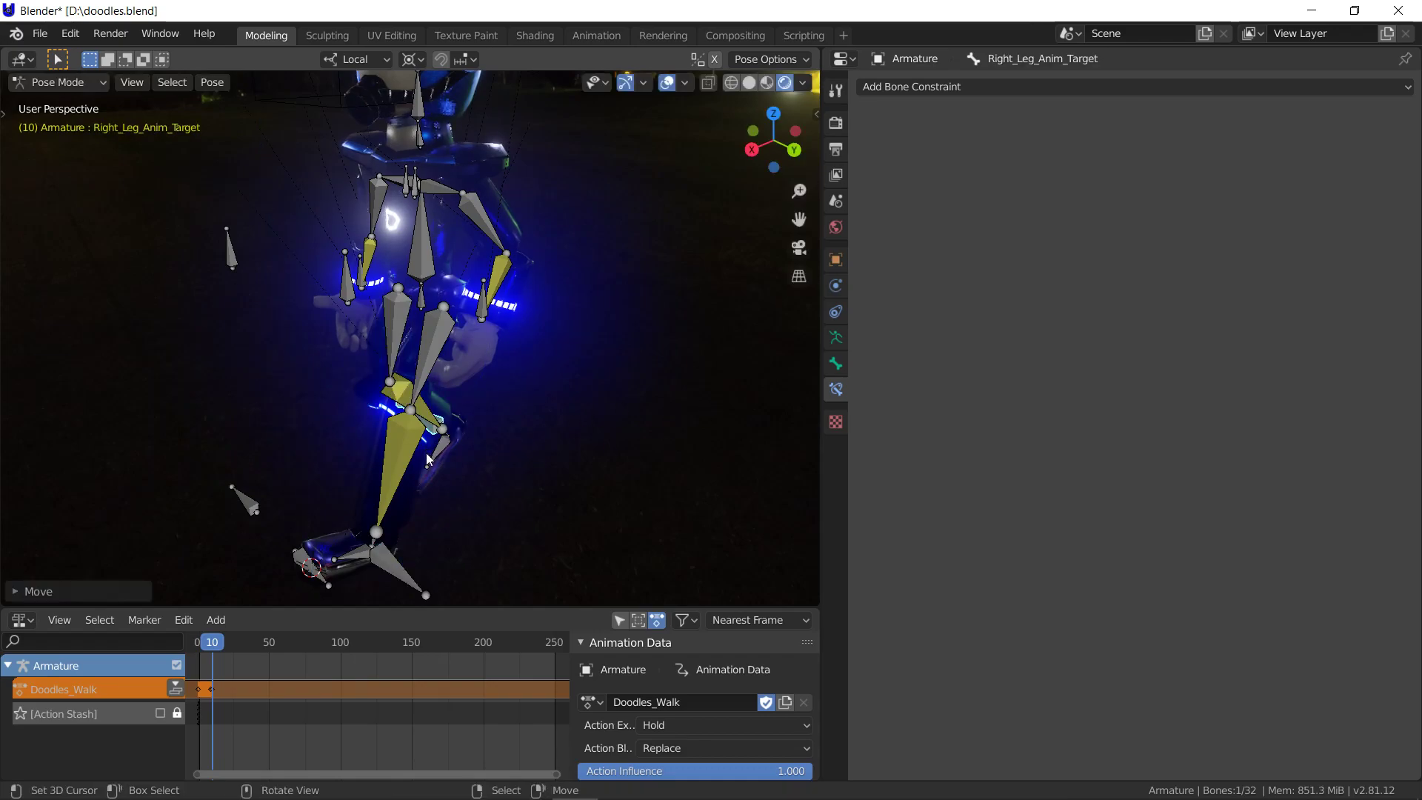
{"action": "key", "text": "i"}
{"action": "left_click", "coordinate": [427, 458]}
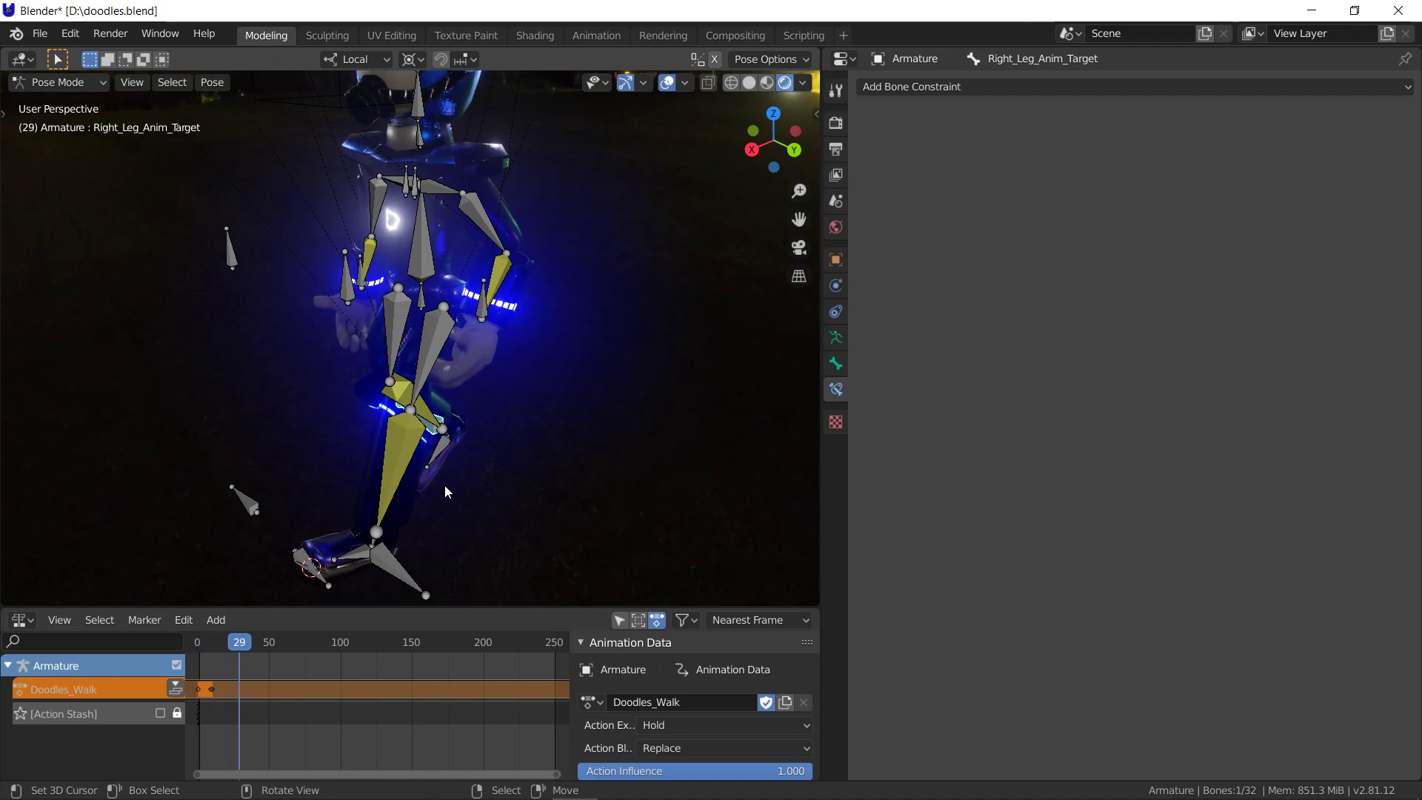
{"action": "left_click", "coordinate": [405, 570]}
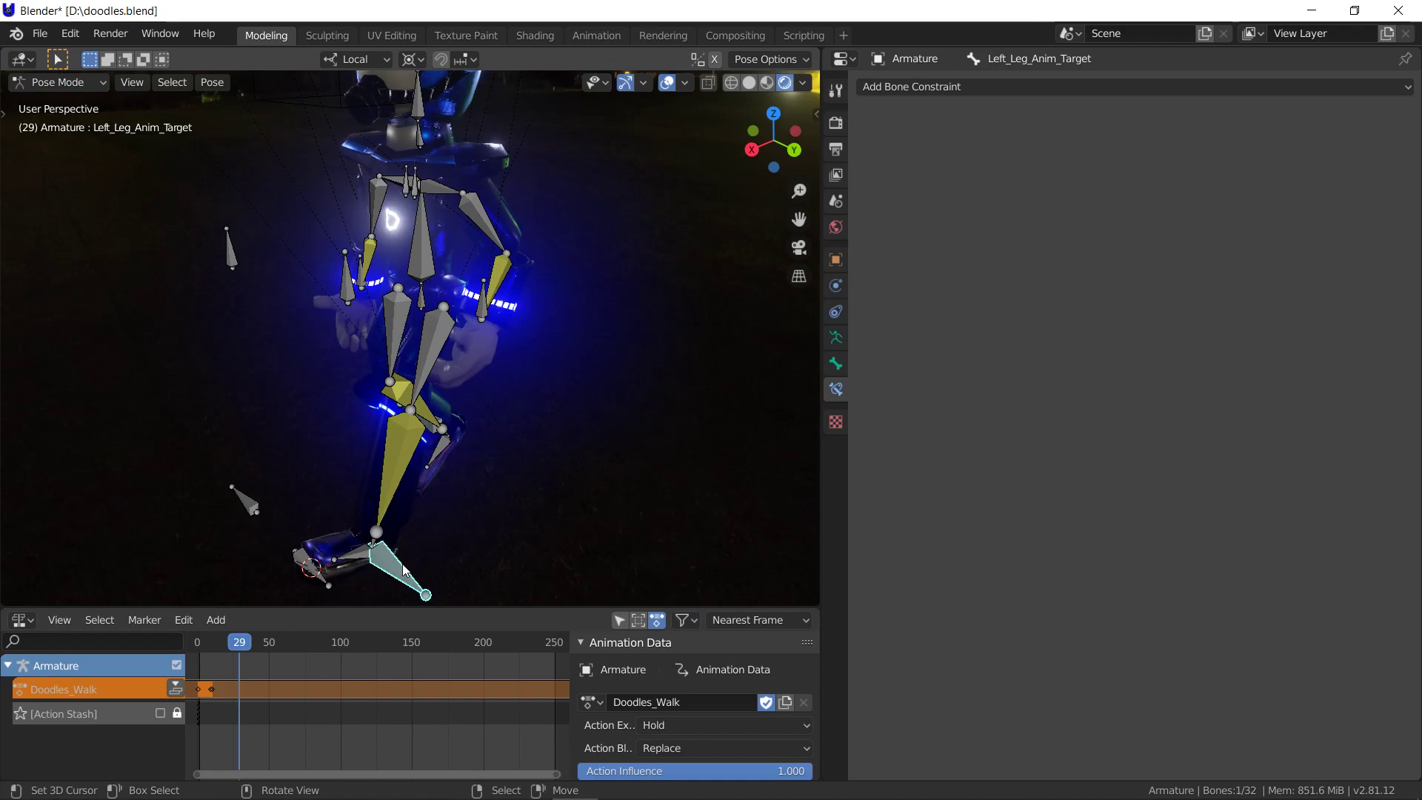
{"action": "key", "text": "g"}
{"action": "key", "text": "x"}
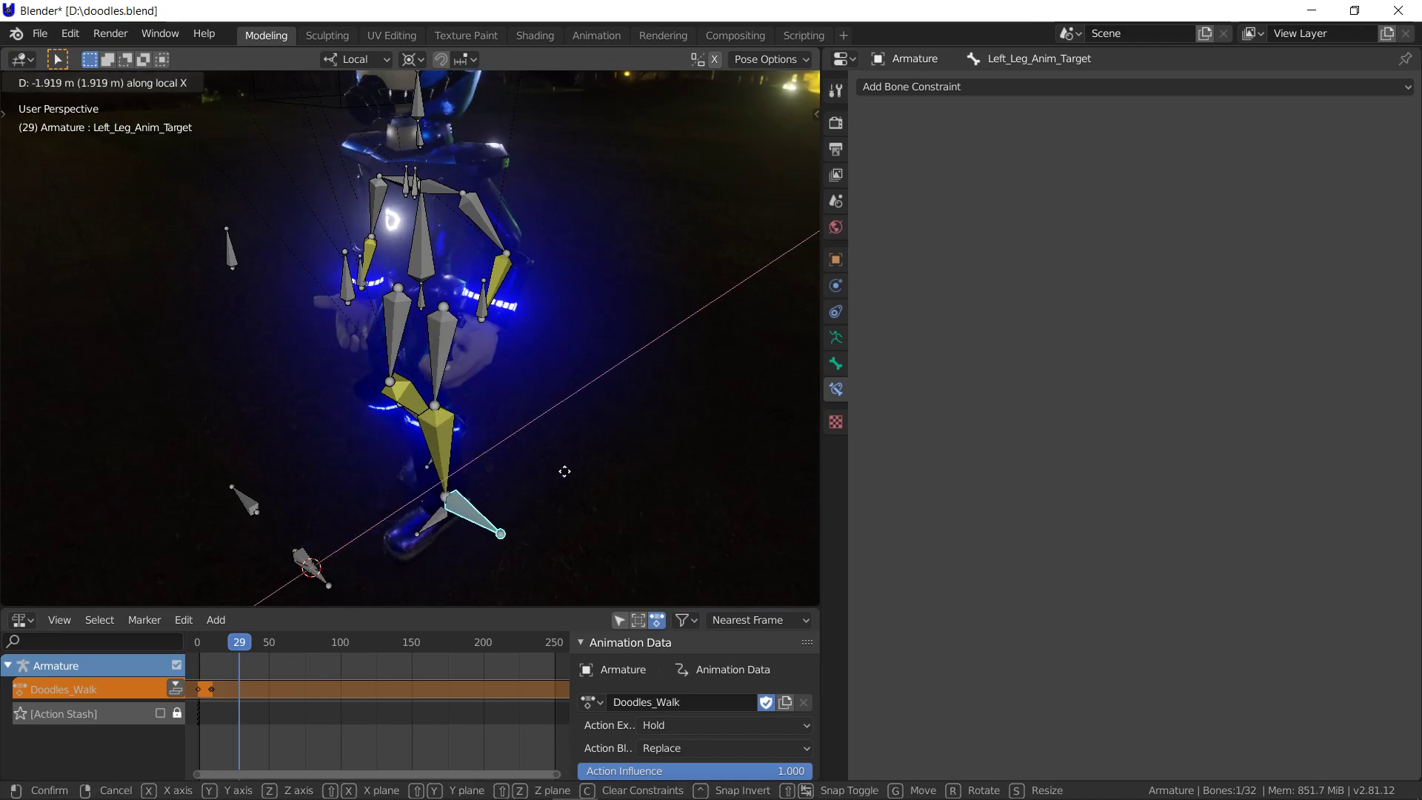
{"action": "type", "text": "3"}
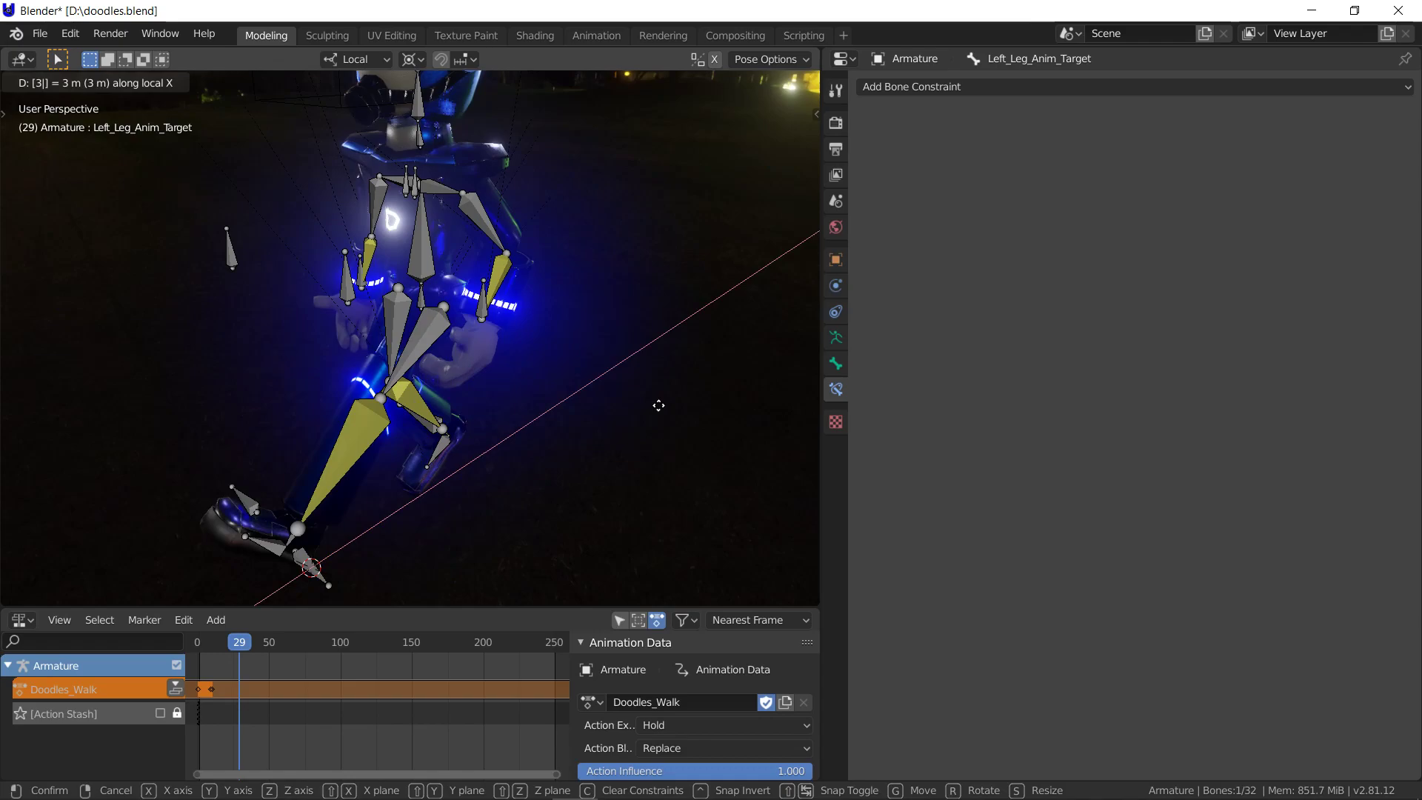
{"action": "key", "text": "minus"}
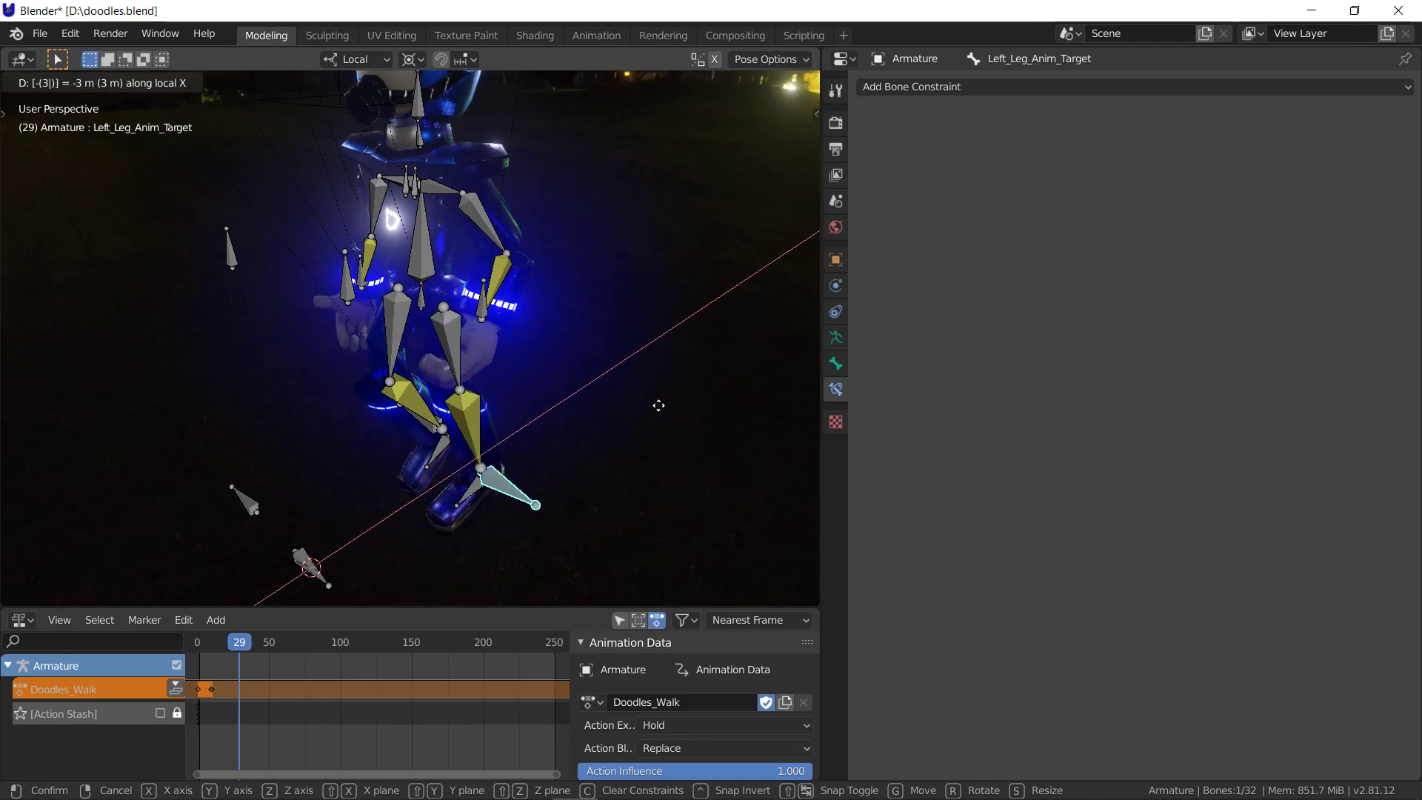
{"action": "key", "text": "Escape"}
{"action": "key", "text": "g"}
{"action": "key", "text": "x"}
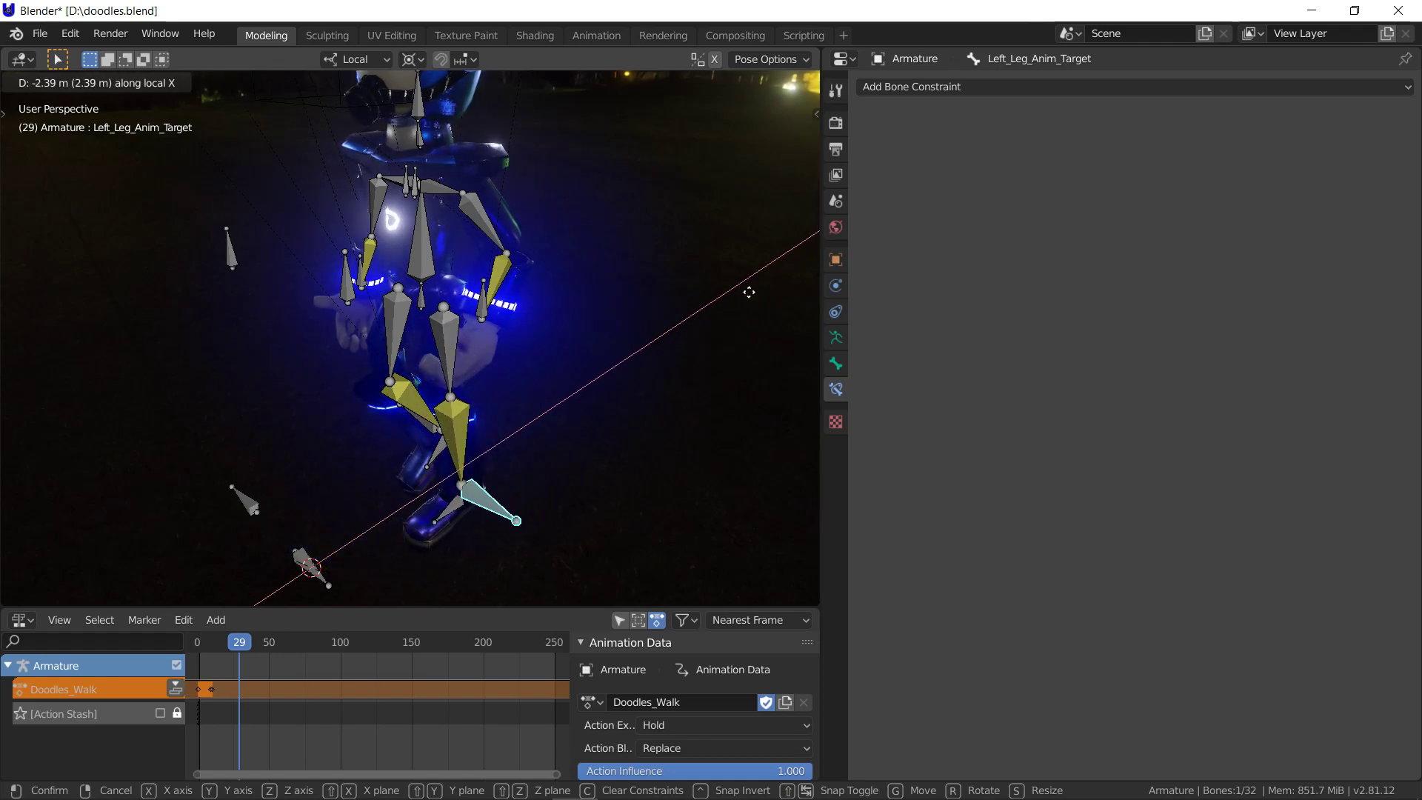
{"action": "left_click", "coordinate": [637, 343]}
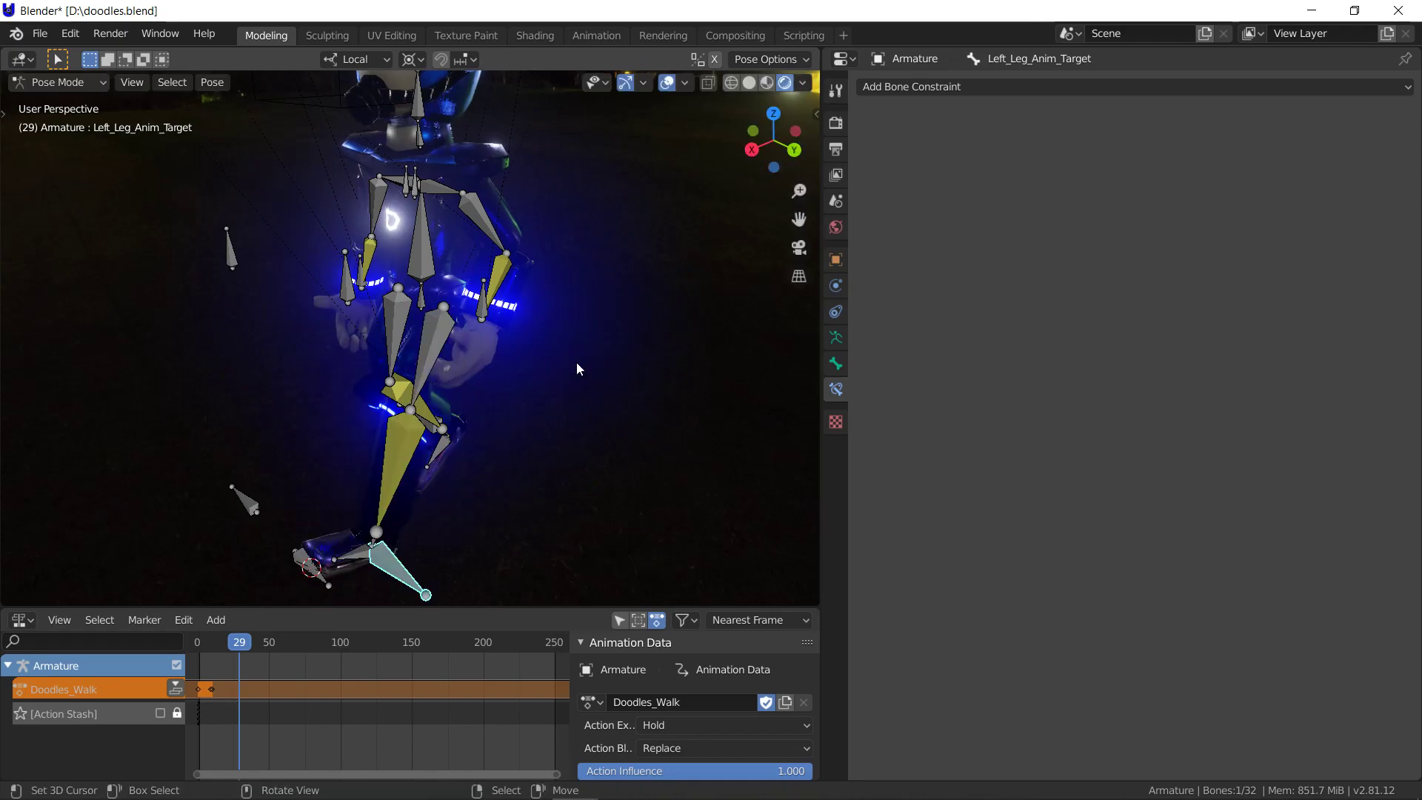
Snap the 3D cursor to Right_Leg_Anim_Target at frame 9, and go forward to frame 29
{"action": "left_click", "coordinate": [433, 433]}
{"action": "key", "text": "shift+s"}
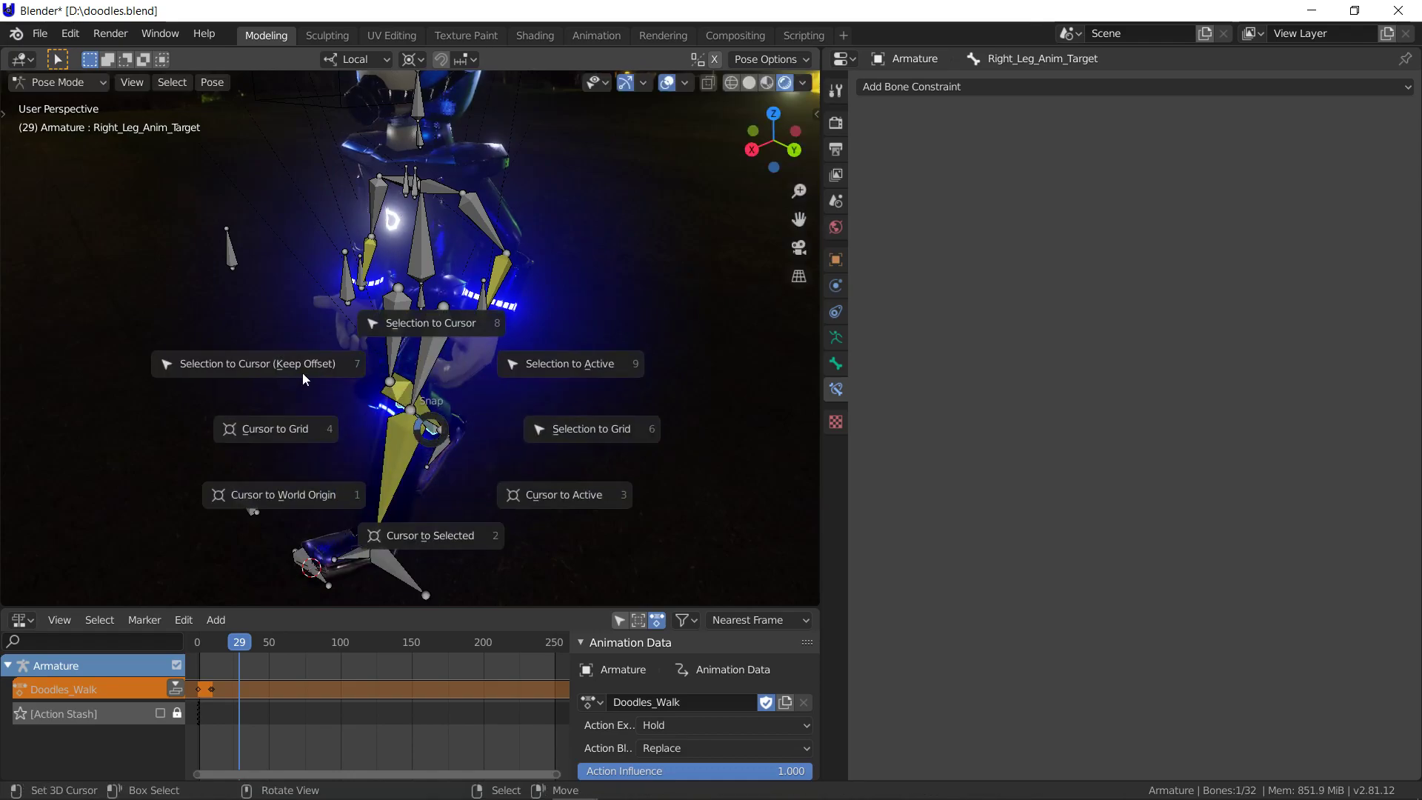
{"action": "key", "text": "Escape"}
{"action": "key", "text": "Left"}
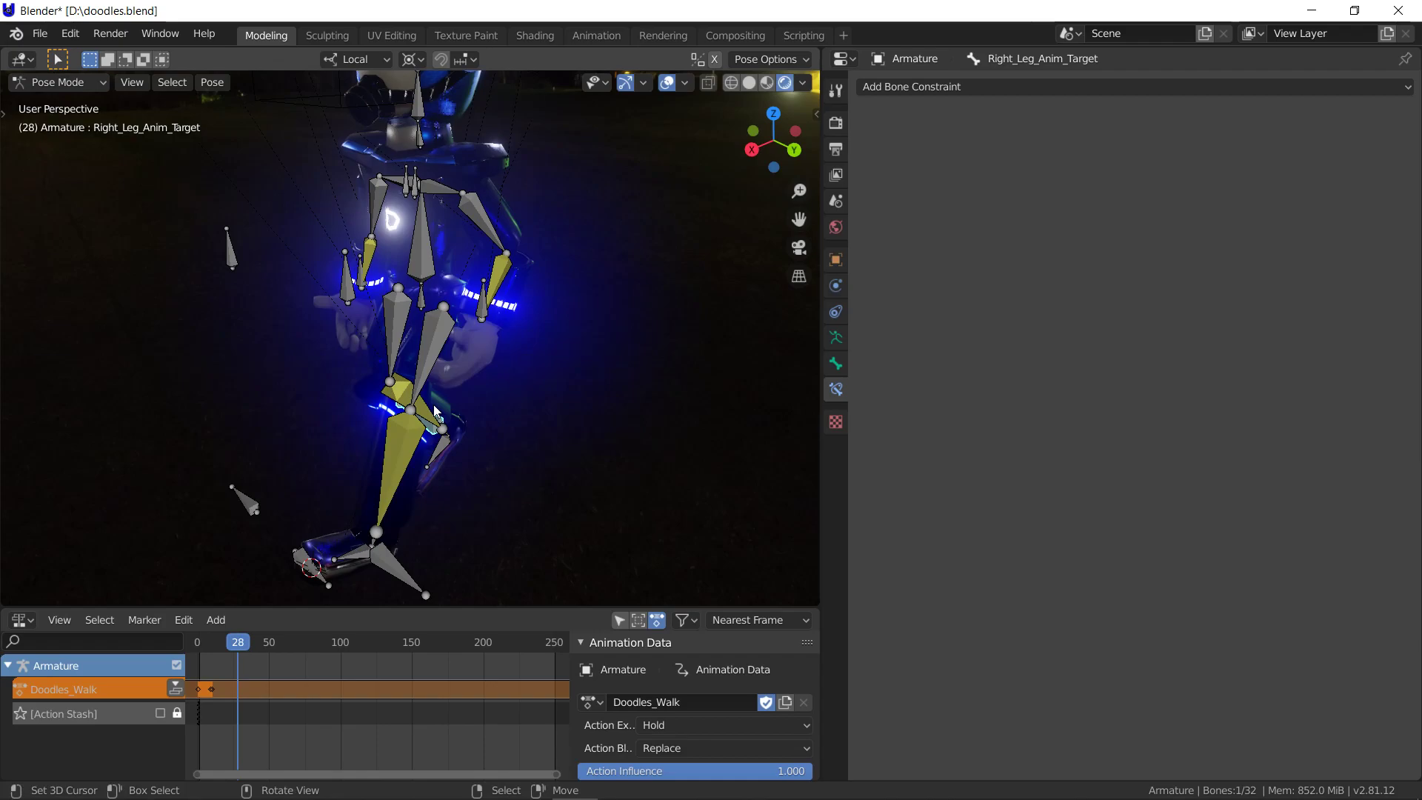
{"action": "key", "text": "Right"}
{"action": "key", "text": "Right"}
{"action": "key", "text": "Left"}
{"action": "key", "text": "Left"}
{"action": "key", "text": "Left"}
{"action": "key", "text": "Left"}
{"action": "key", "text": "Left"}
{"action": "key", "text": "Left"}
{"action": "key", "text": "Left"}
{"action": "key", "text": "Left"}
{"action": "key", "text": "Left"}
{"action": "key", "text": "Left"}
{"action": "key", "text": "Left"}
{"action": "key", "text": "Left"}
{"action": "key", "text": "Left"}
{"action": "key", "text": "Left"}
{"action": "key", "text": "Left"}
{"action": "key", "text": "Left"}
{"action": "key", "text": "Left"}
{"action": "key", "text": "Left"}
{"action": "key", "text": "Left"}
{"action": "key", "text": "Left"}
{"action": "key", "text": "Left"}
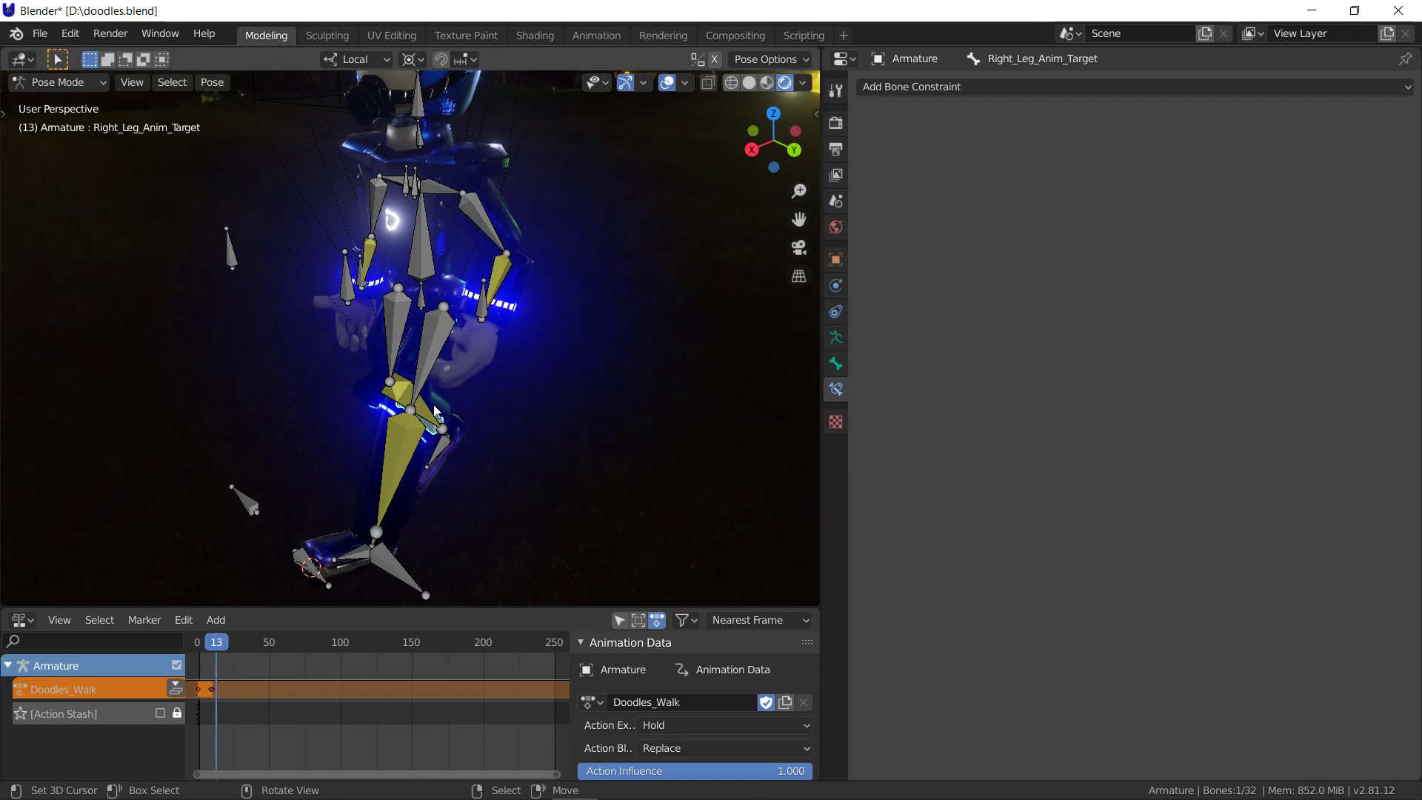
{"action": "key", "text": "Right"}
{"action": "key", "text": "Right"}
{"action": "key", "text": "Right"}
{"action": "key", "text": "Right"}
{"action": "key", "text": "Right"}
{"action": "key", "text": "Right"}
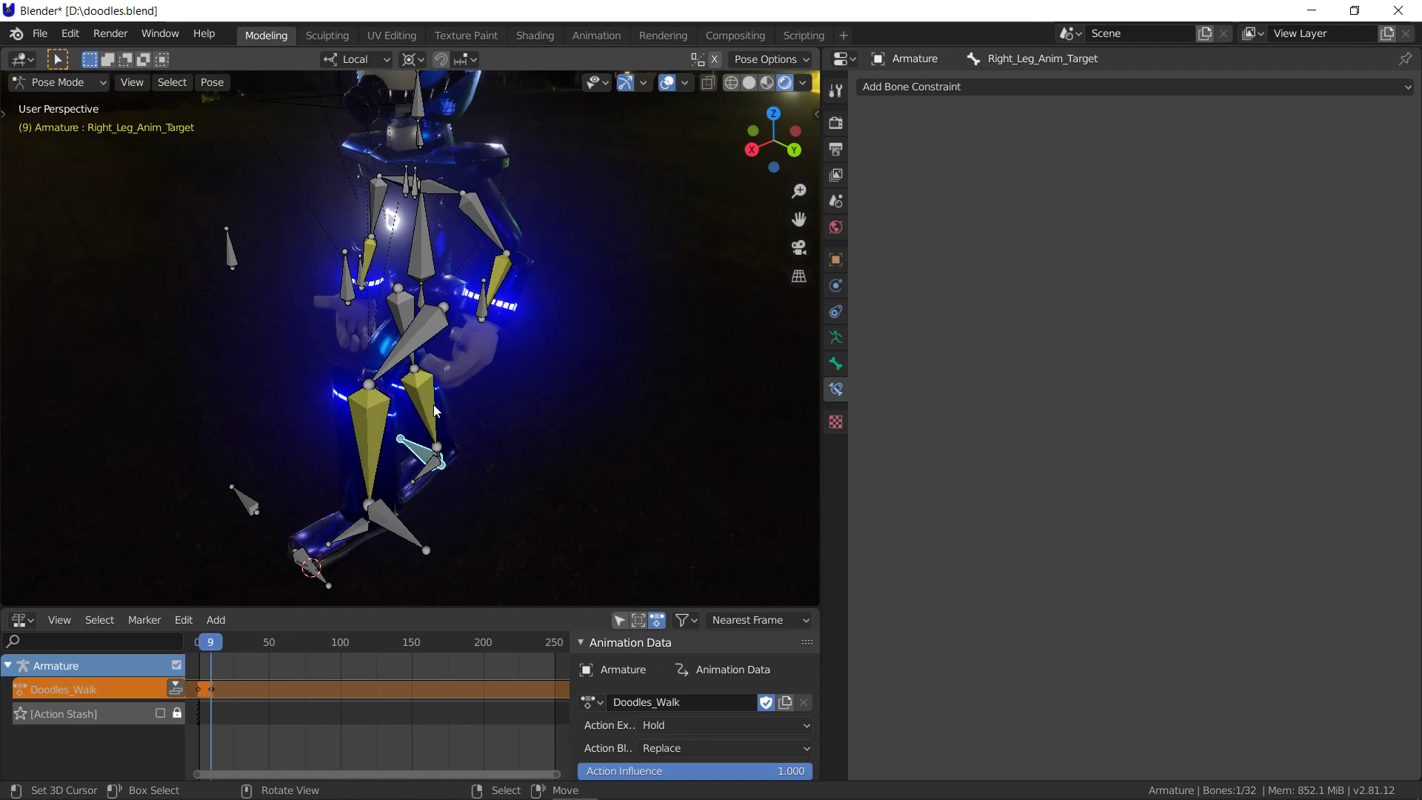
{"action": "key", "text": "Right"}
{"action": "key", "text": "Left"}
{"action": "key", "text": "shift+s"}
{"action": "left_click", "coordinate": [456, 511]}
{"action": "key", "text": "space"}
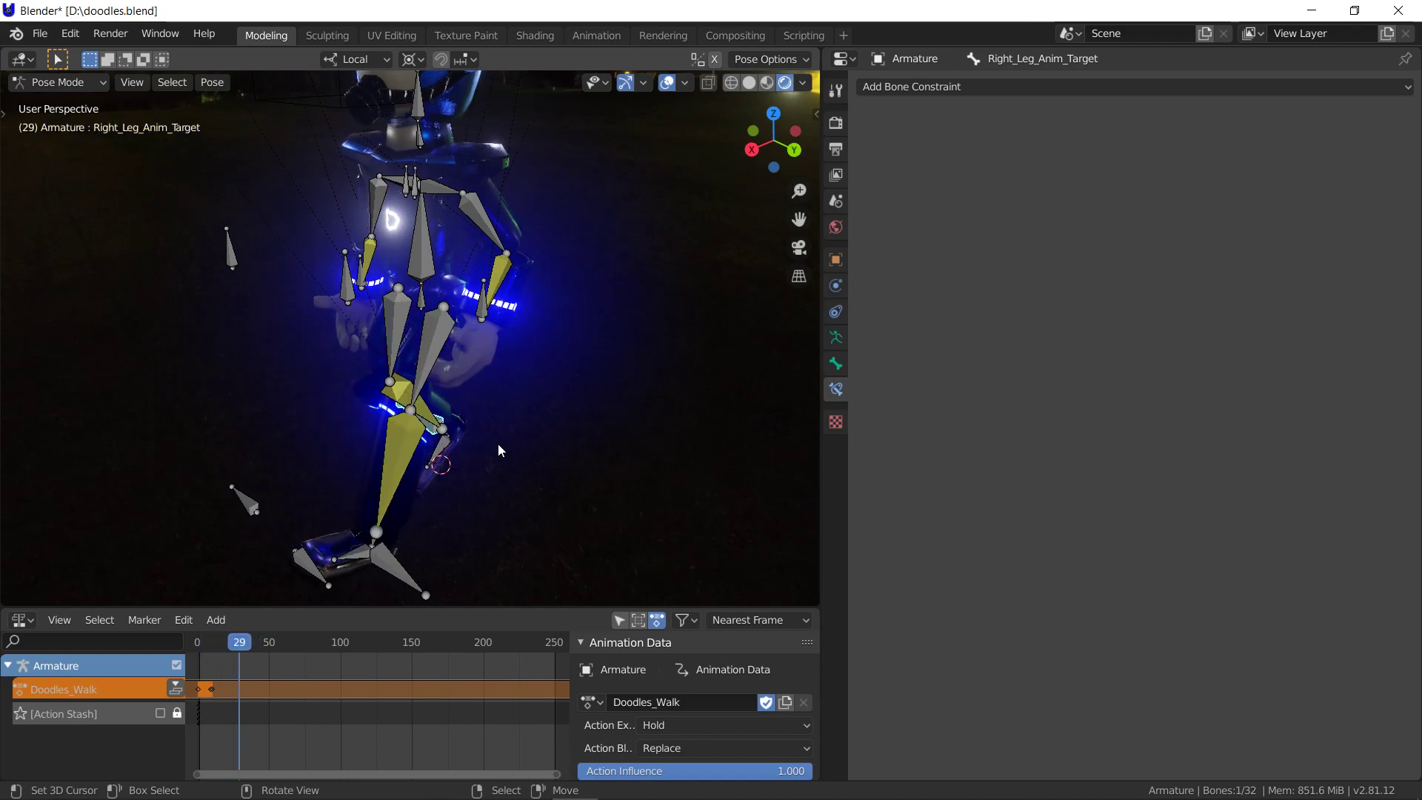
{"action": "left_click", "coordinate": [745, 61]}
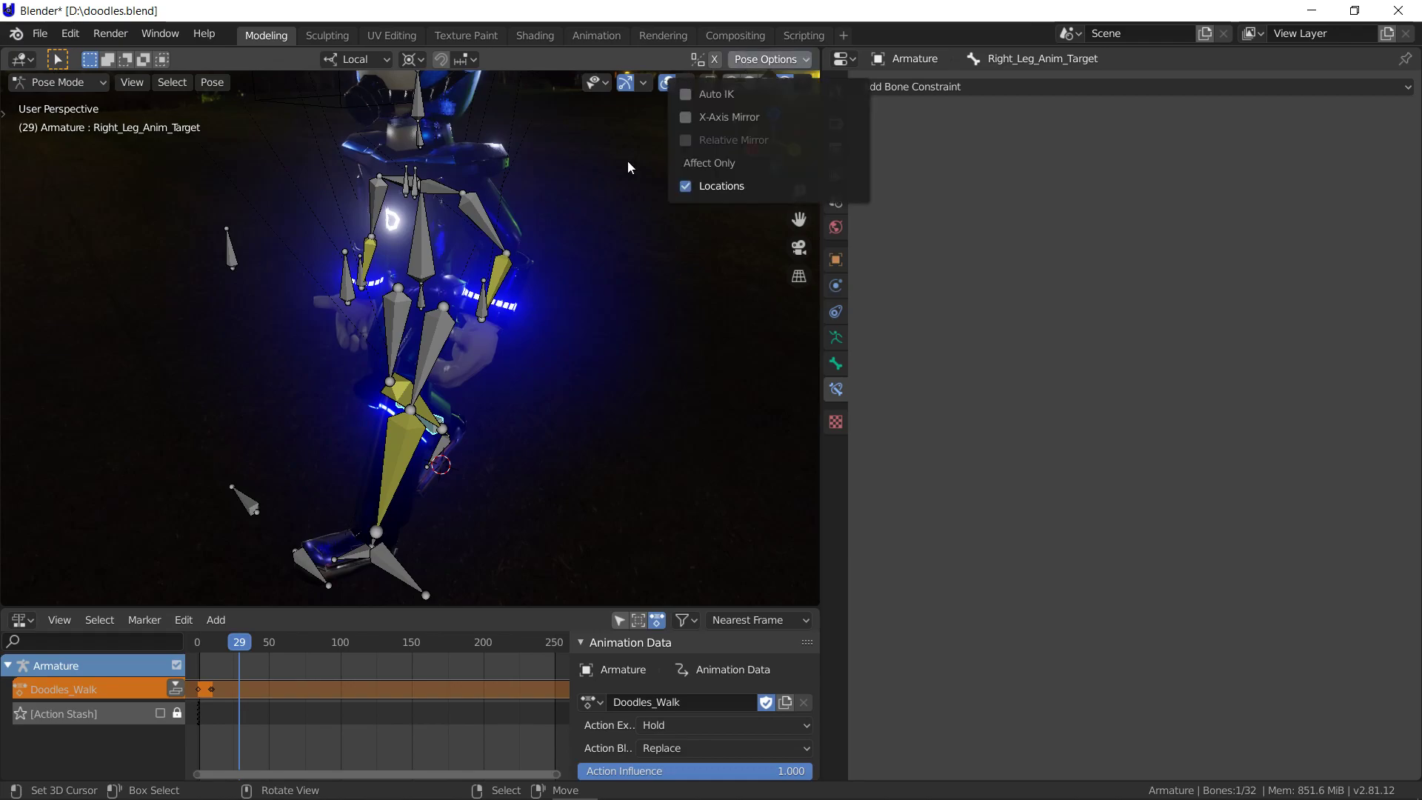
{"action": "key", "text": "s"}
{"action": "key", "text": "x"}
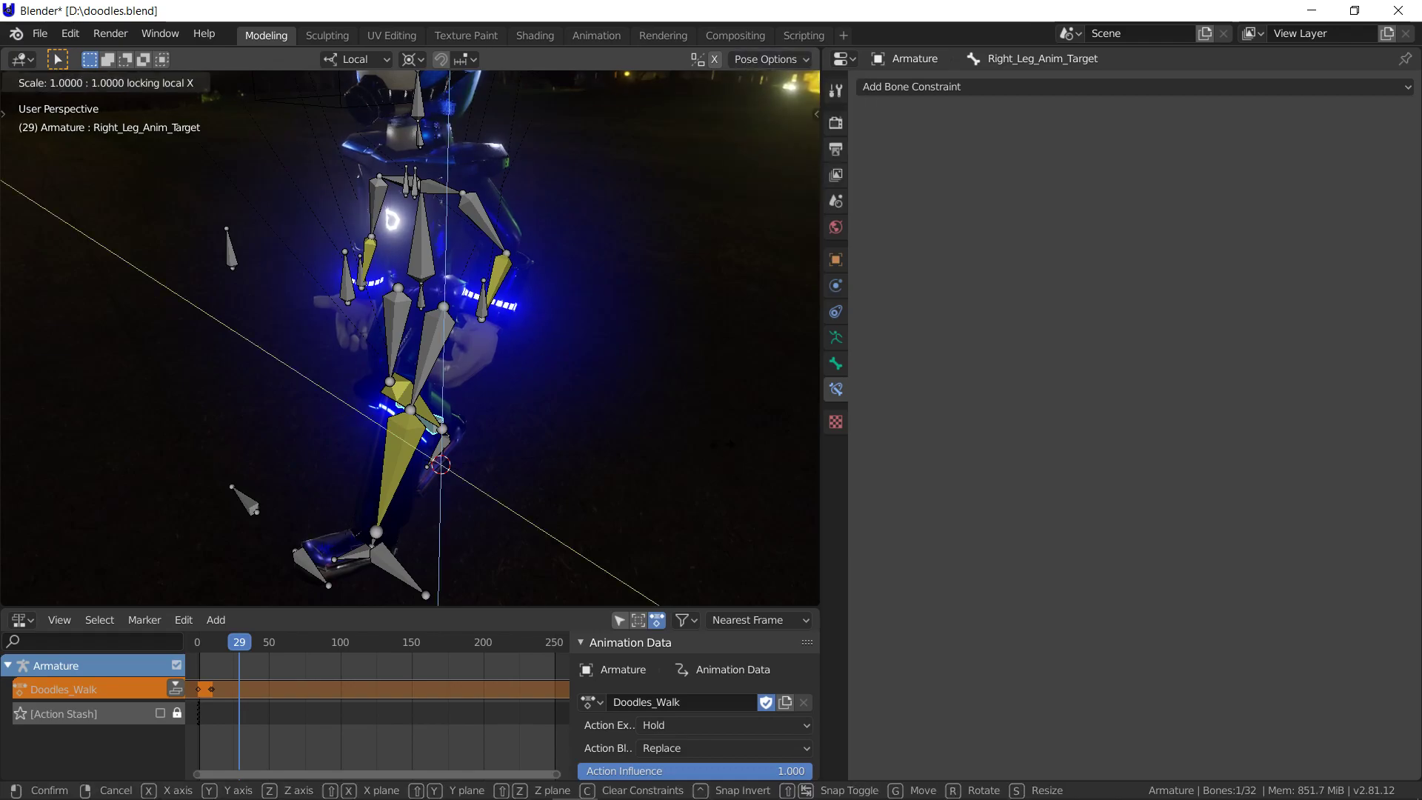
{"action": "key", "text": "y"}
{"action": "key", "text": "0"}
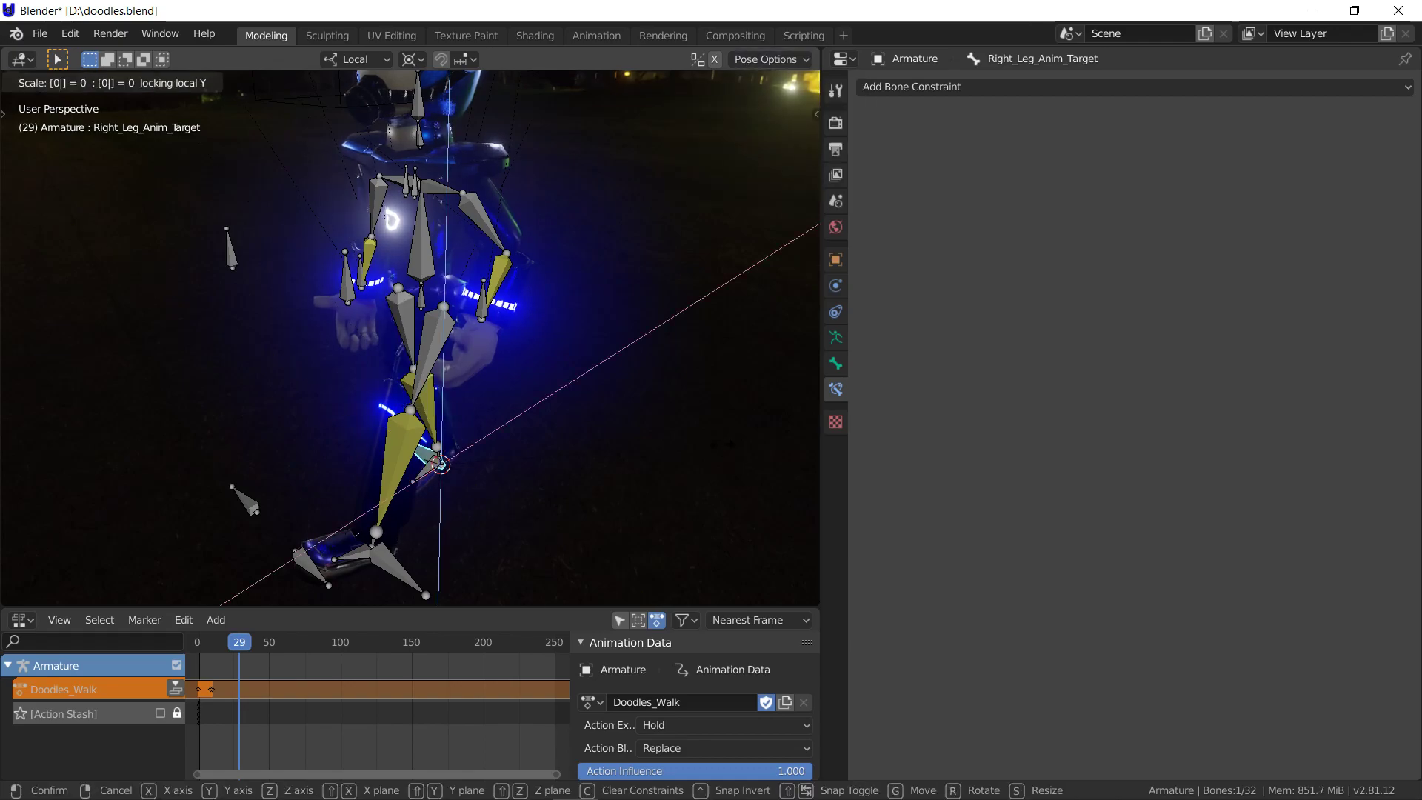
{"action": "key", "text": "Return"}
Mirror Left_Leg_Anim_Target's position to the rear side of the 3D cursor at frame 29 by scaling it about the cursor
{"action": "left_click", "coordinate": [398, 571]}
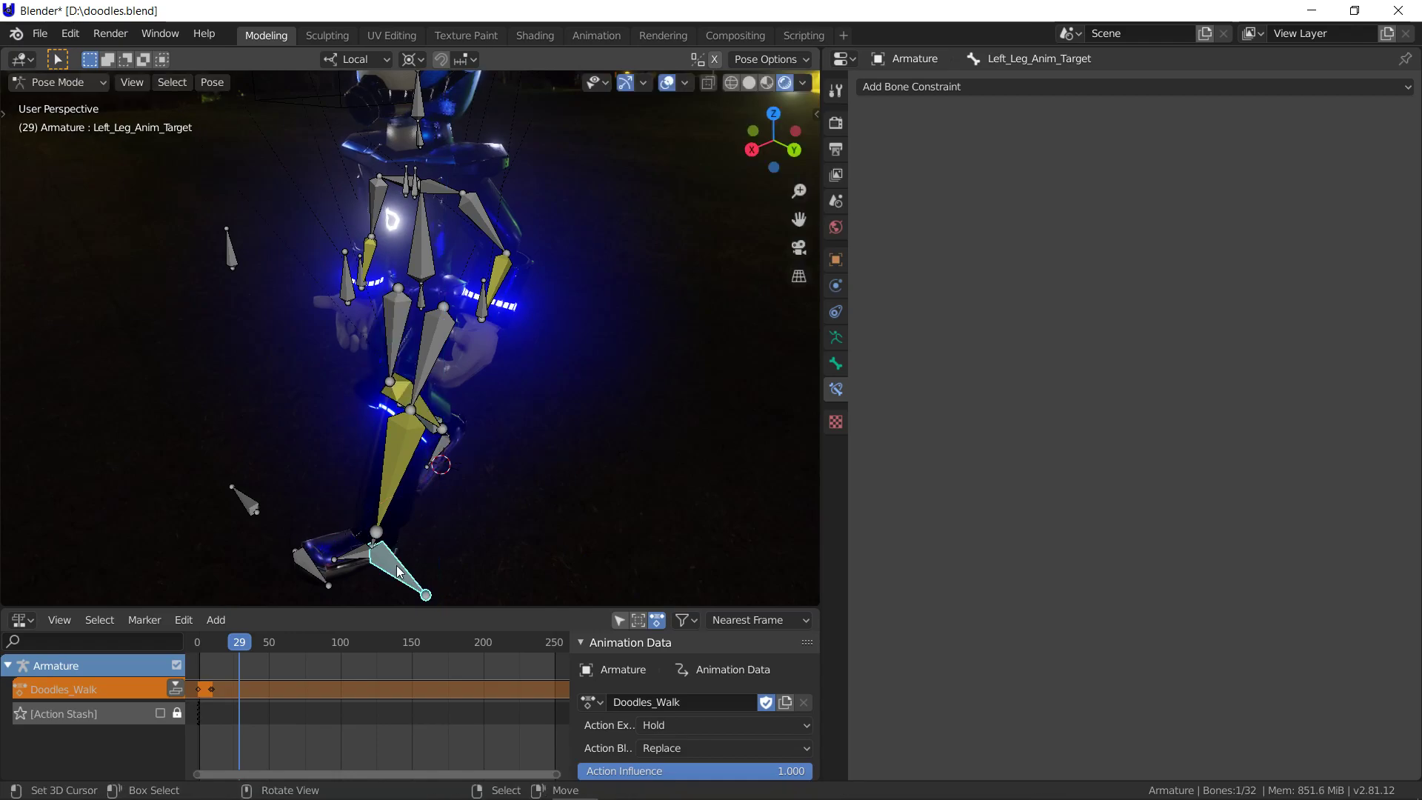
{"action": "key", "text": "s"}
{"action": "key", "text": "y"}
{"action": "key", "text": "Return"}
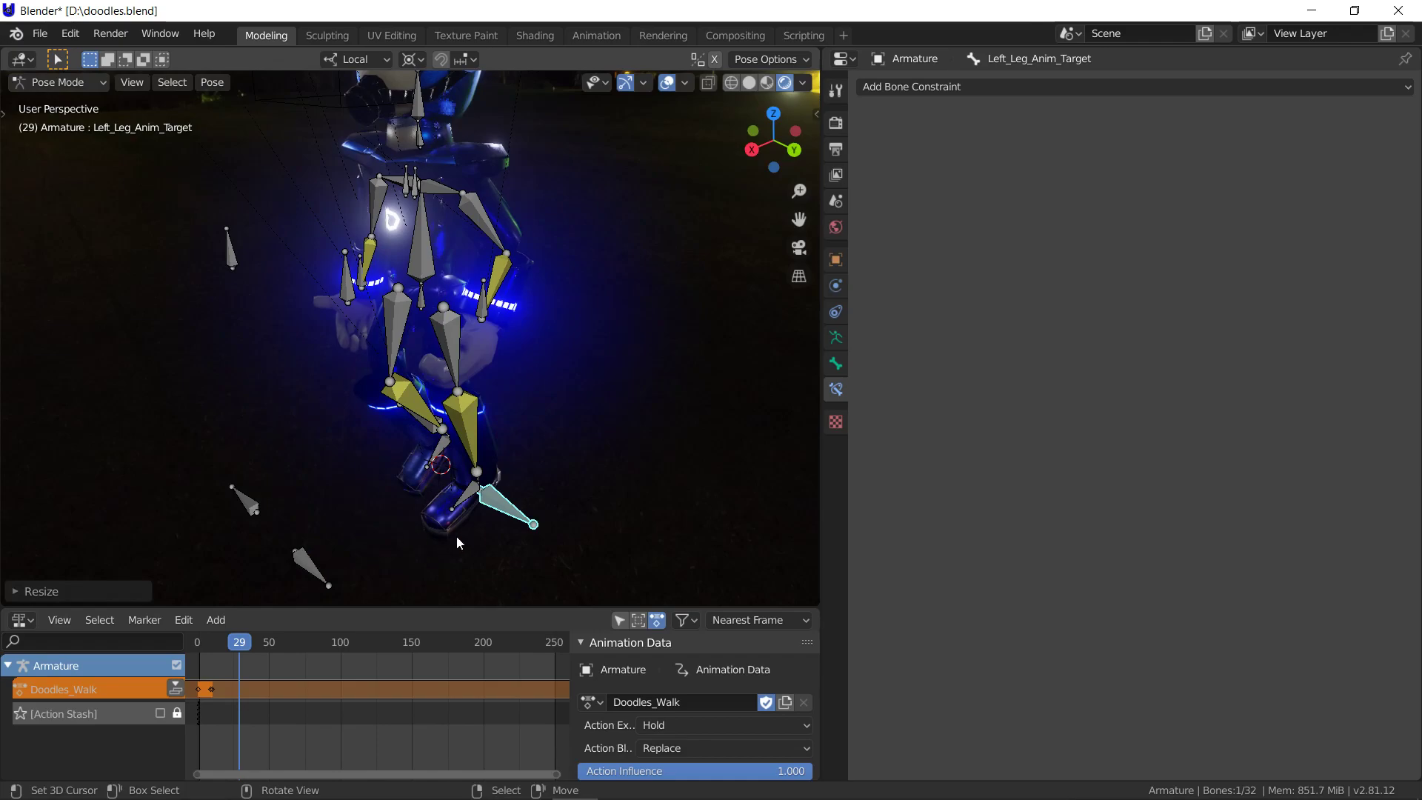
Snap the 3D cursor to Right_Leg_Anim_Target at frame 29
{"action": "left_click", "coordinate": [429, 461]}
{"action": "key", "text": "shift+s"}
{"action": "left_click", "coordinate": [429, 544]}
Insert a location keyframe for Left_Leg_Anim_Target at frame 29
{"action": "left_click", "coordinate": [497, 510]}
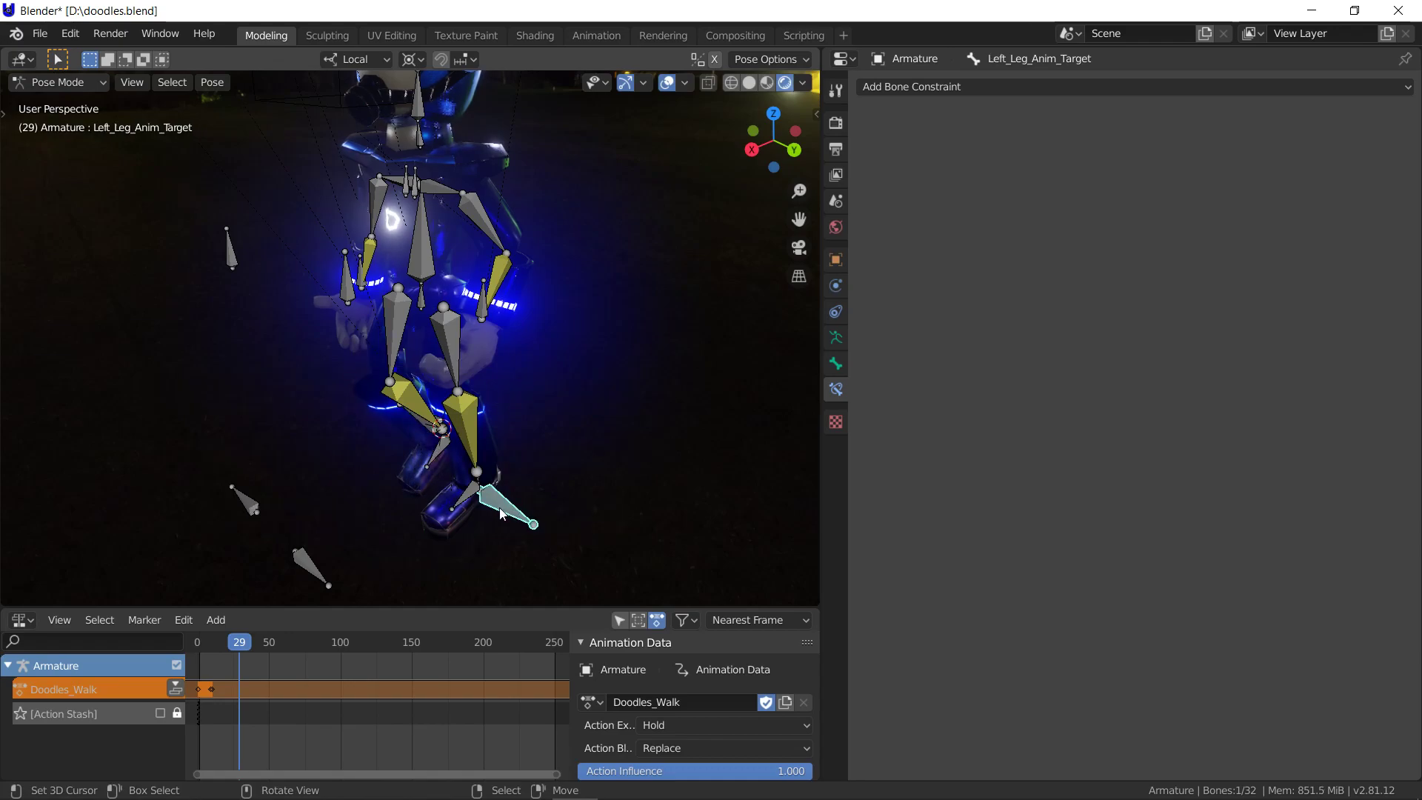
{"action": "key", "text": "i"}
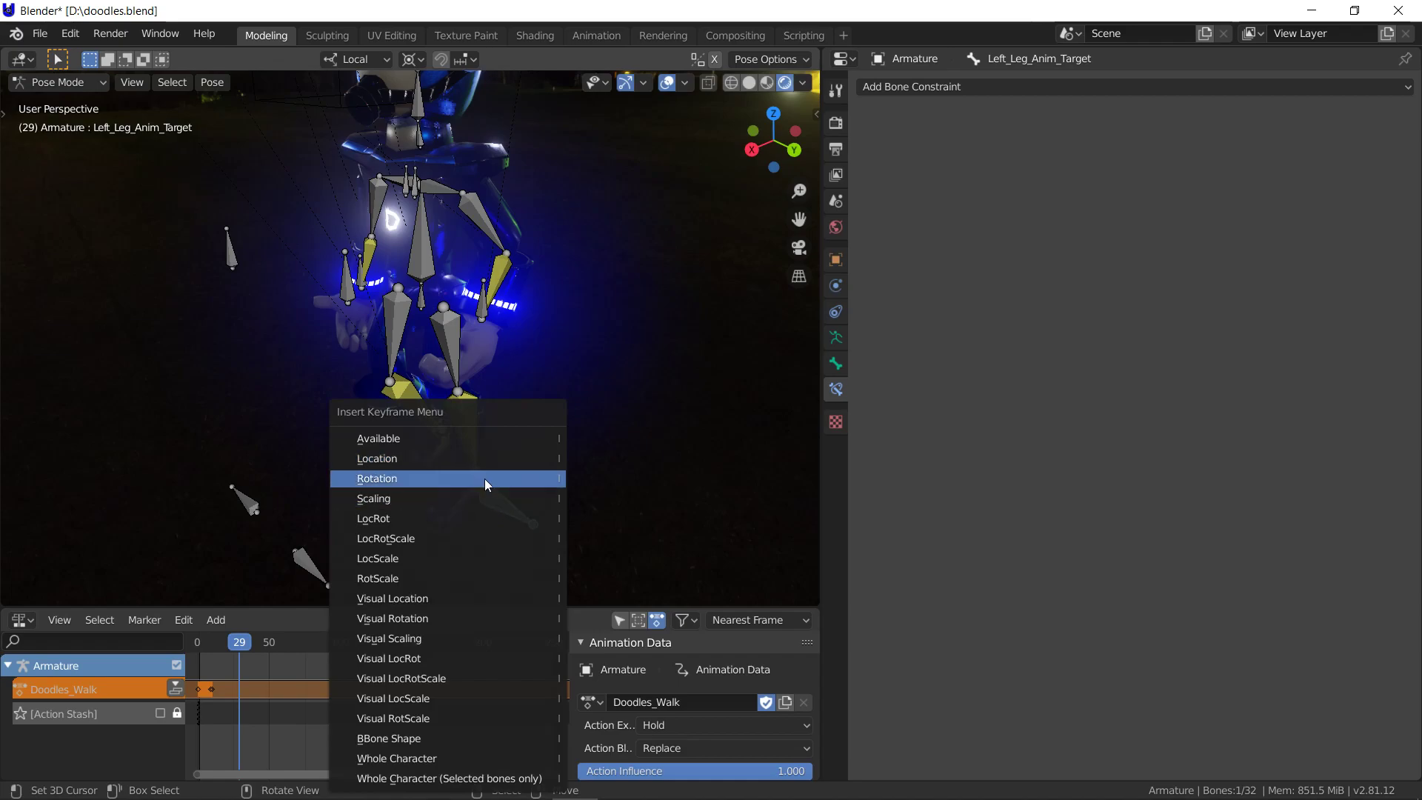
{"action": "left_click", "coordinate": [477, 459]}
At frame 30, move Left_Leg_Anim_Target 1 m along local Z and insert a location keyframe for it
{"action": "key", "text": "Right"}
{"action": "key", "text": "g"}
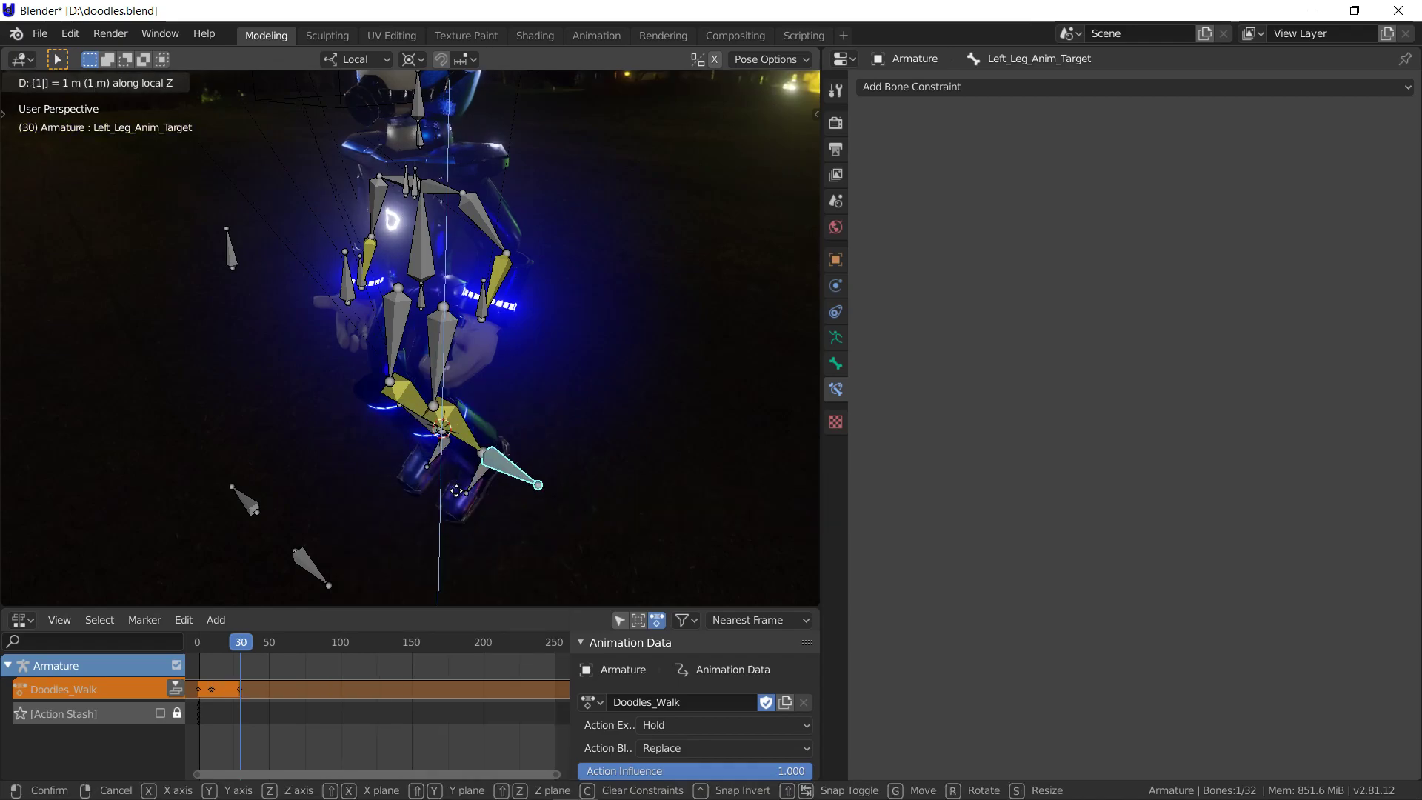
{"action": "left_click", "coordinate": [456, 495]}
{"action": "key", "text": "i"}
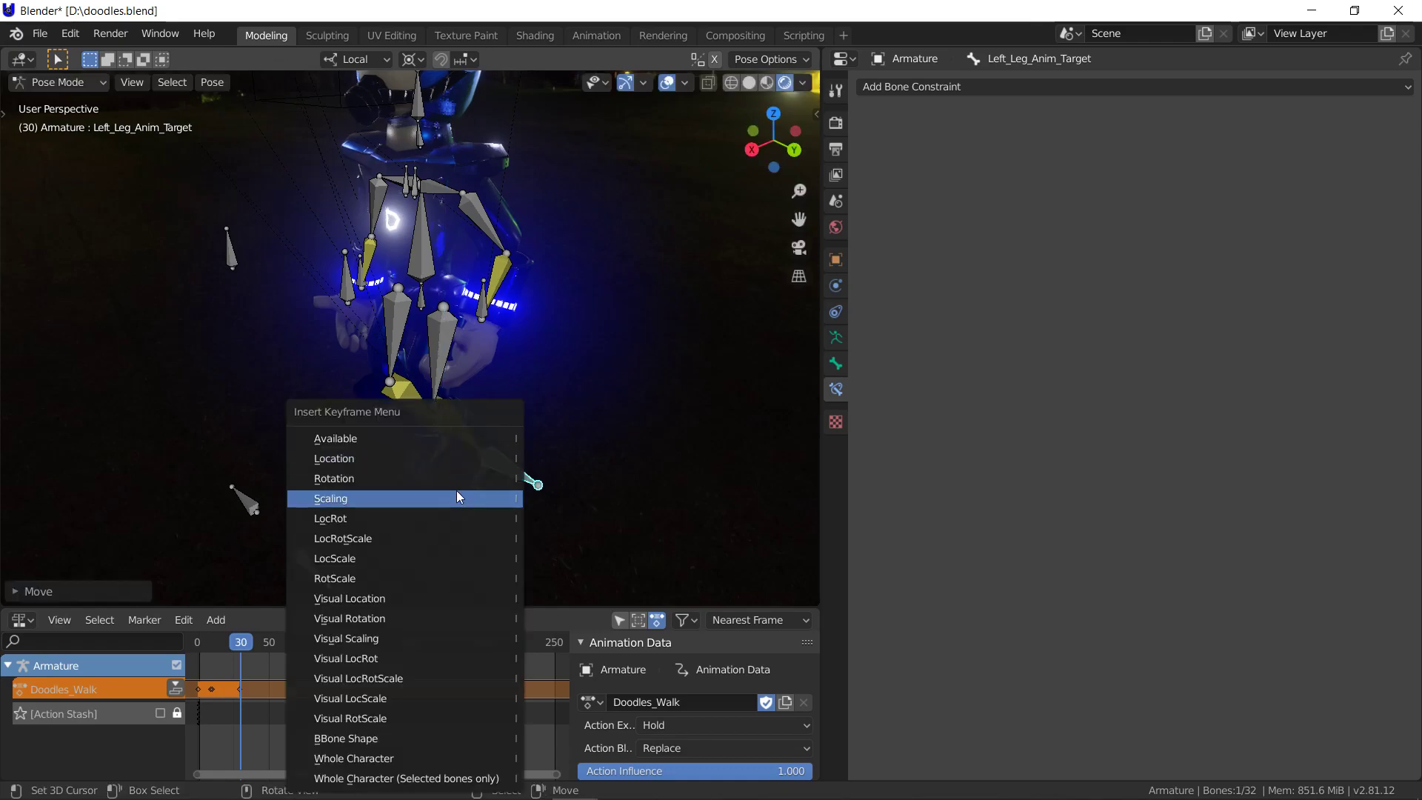
{"action": "key", "text": "Up"}
{"action": "key", "text": "Up"}
{"action": "key", "text": "Return"}
At frame 20, move Right_Leg_Anim_Target -1.5 m along local X and insert a location keyframe for it
{"action": "key", "text": "Left"}
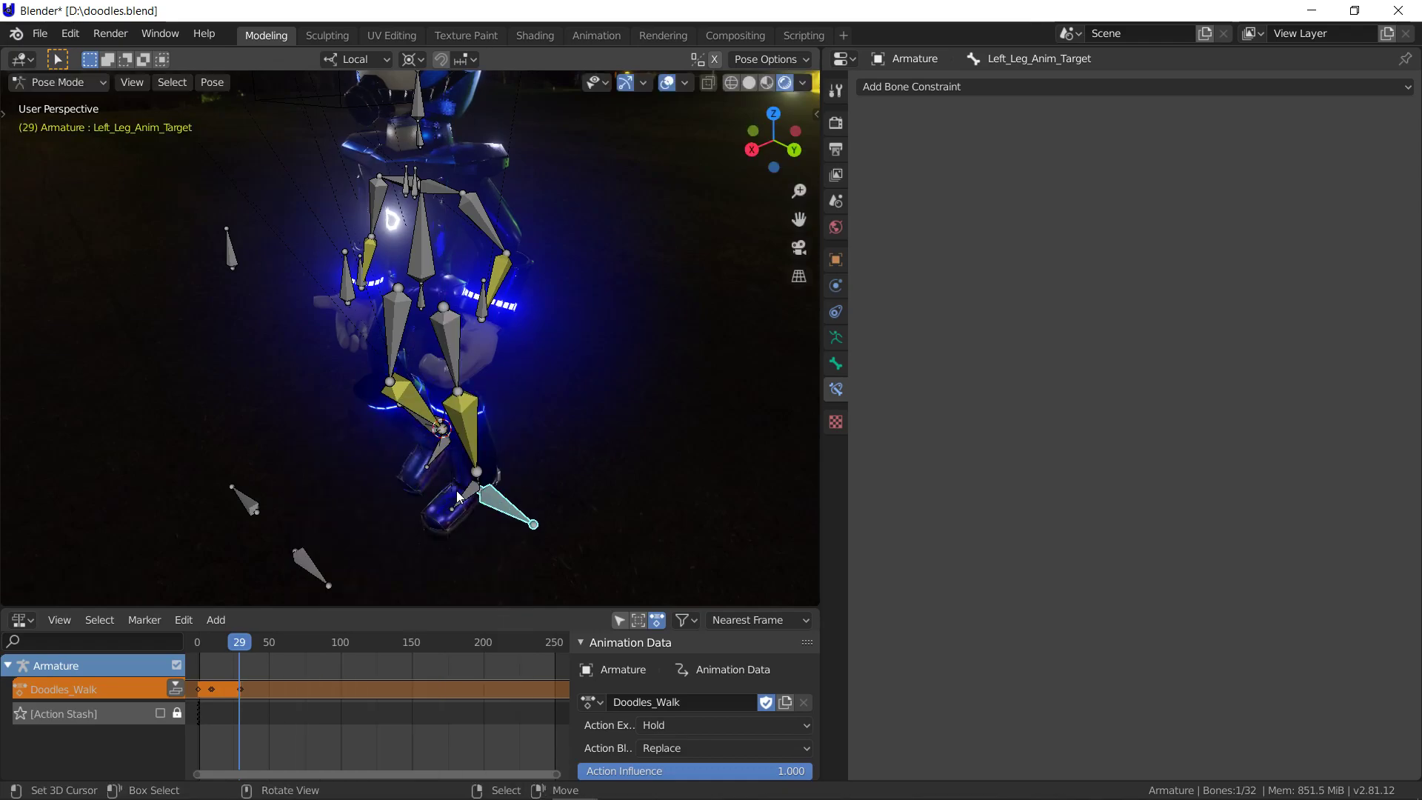
{"action": "left_click", "coordinate": [423, 431]}
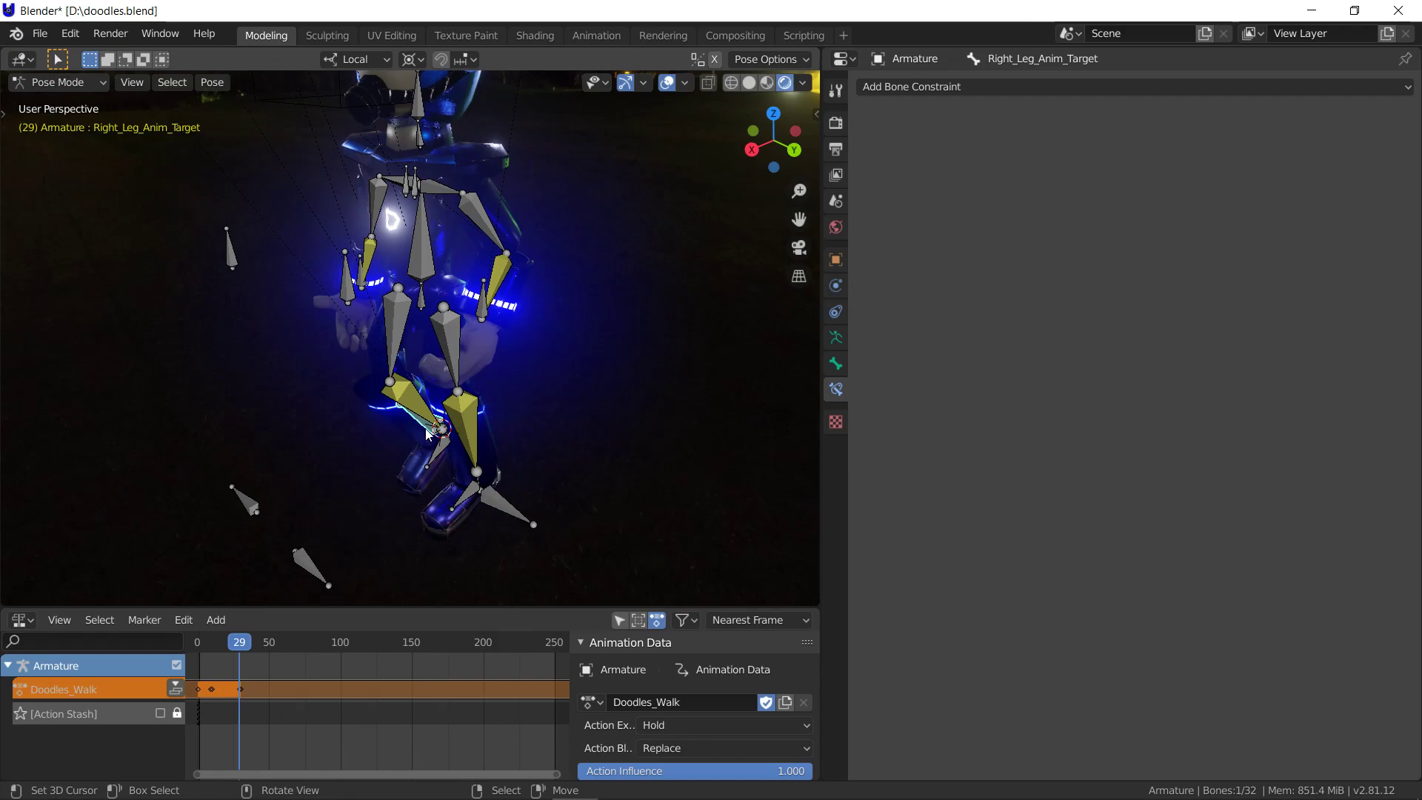
{"action": "key", "text": "Left"}
{"action": "key", "text": "Left"}
{"action": "key", "text": "Left"}
{"action": "key", "text": "Left"}
{"action": "key", "text": "Left"}
{"action": "key", "text": "Left"}
{"action": "key", "text": "Left"}
{"action": "key", "text": "Left"}
{"action": "key", "text": "Left"}
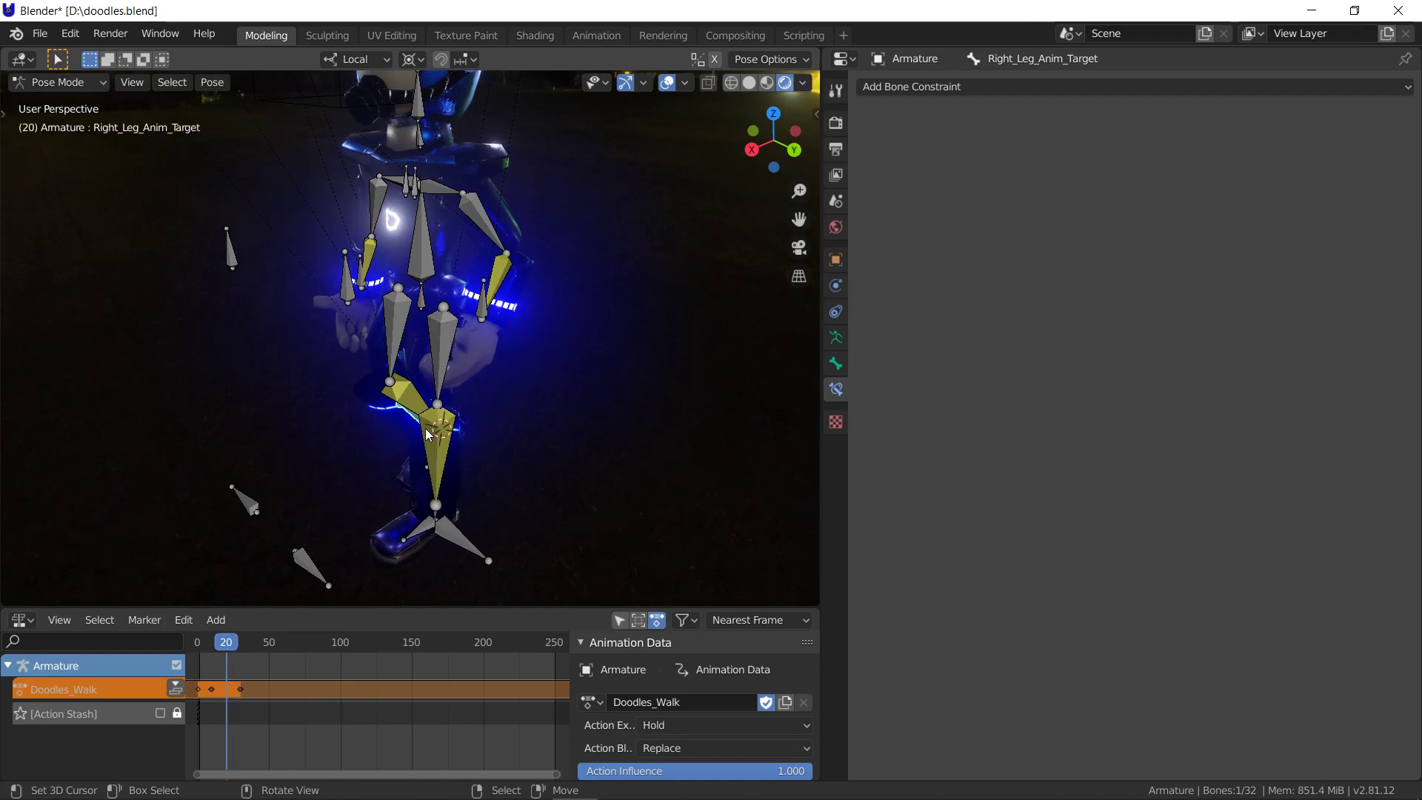
{"action": "key", "text": "g"}
{"action": "key", "text": "x"}
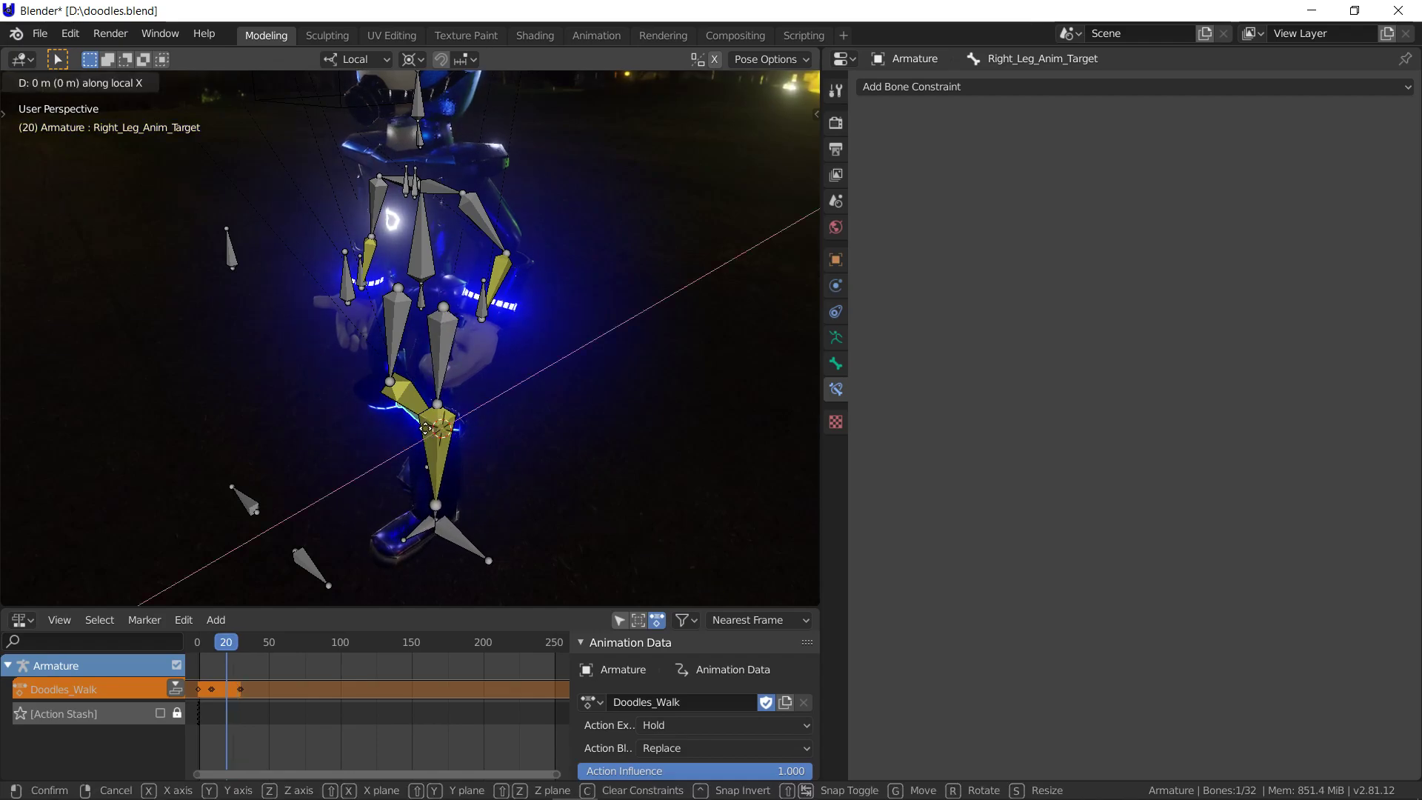
{"action": "type", "text": "1.5"}
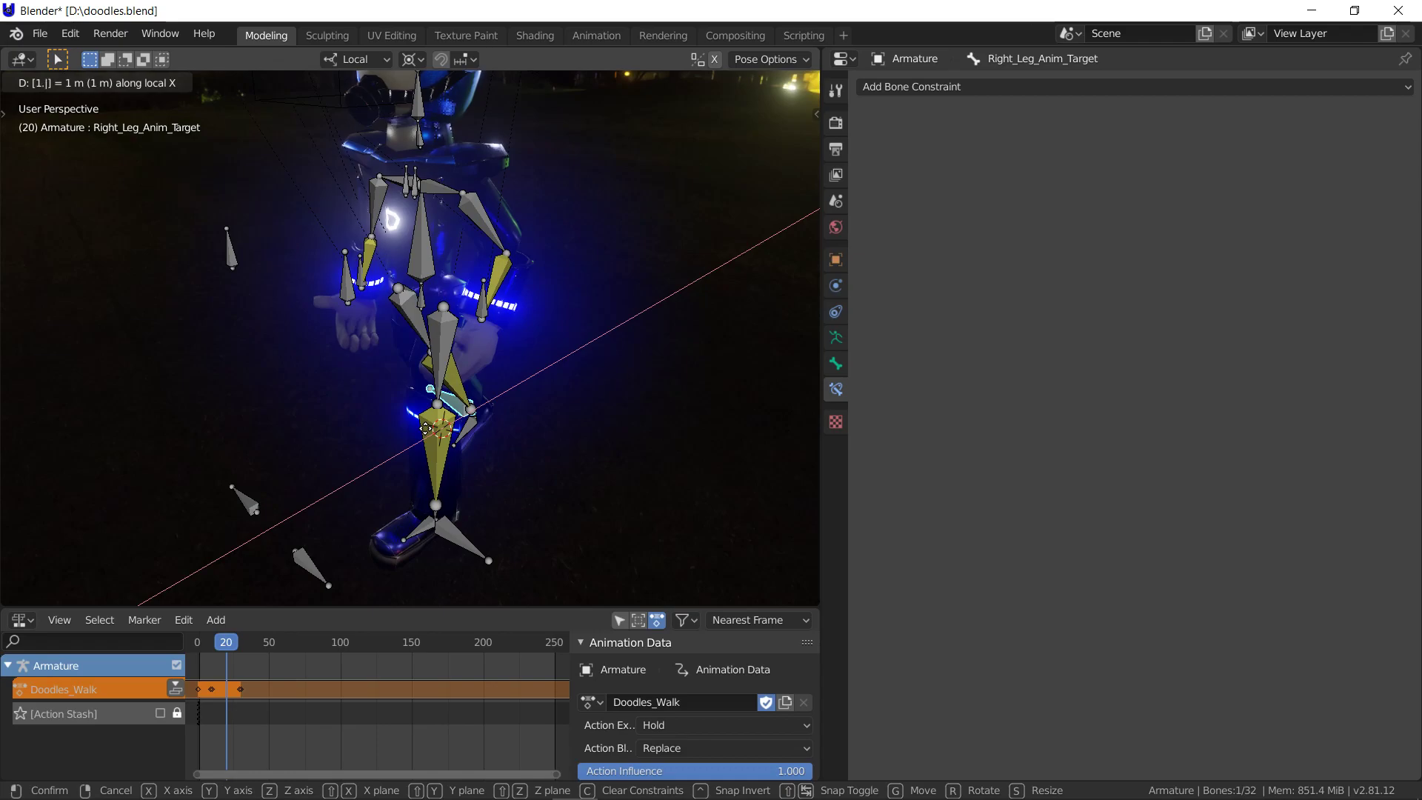
{"action": "type", "text": "-"}
{"action": "key", "text": "Return"}
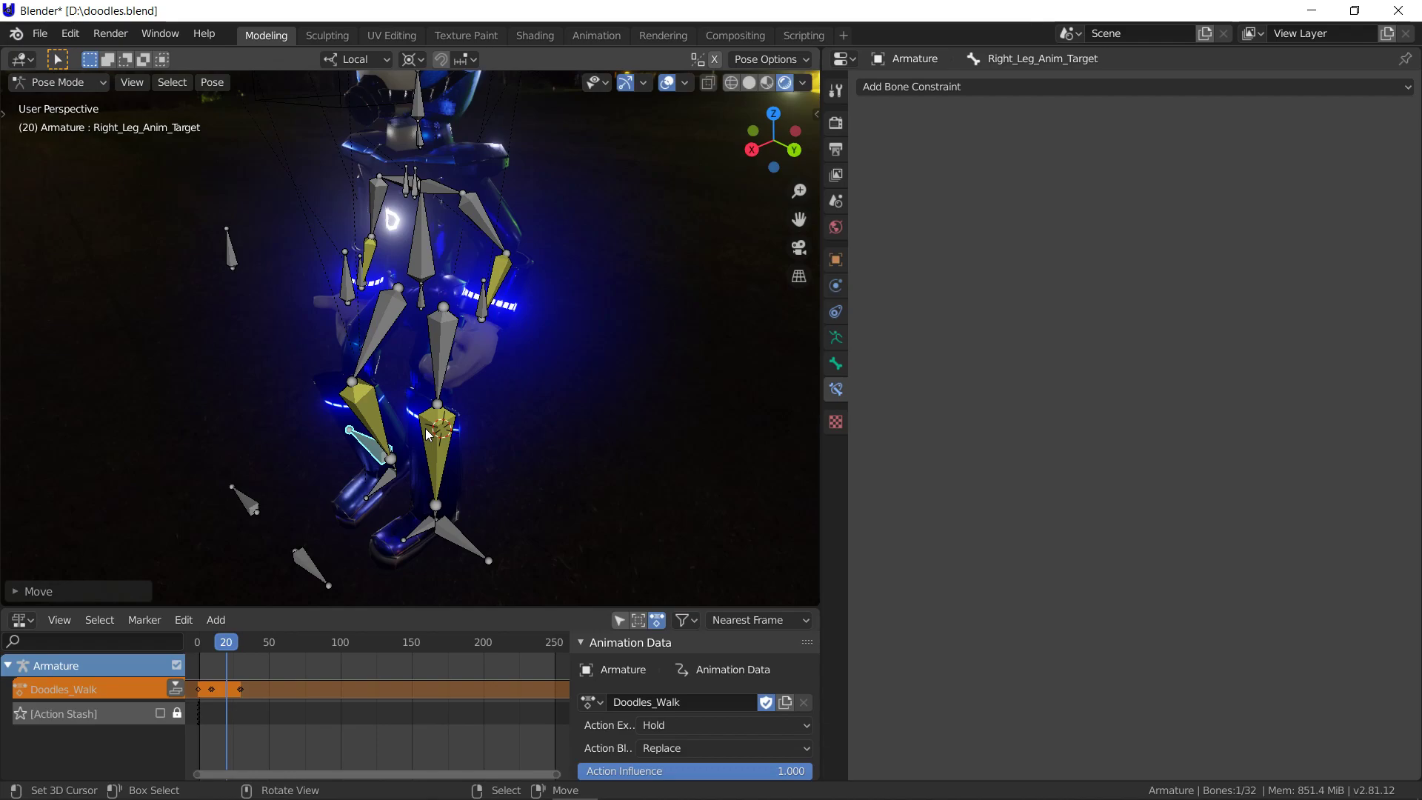
{"action": "key", "text": "i"}
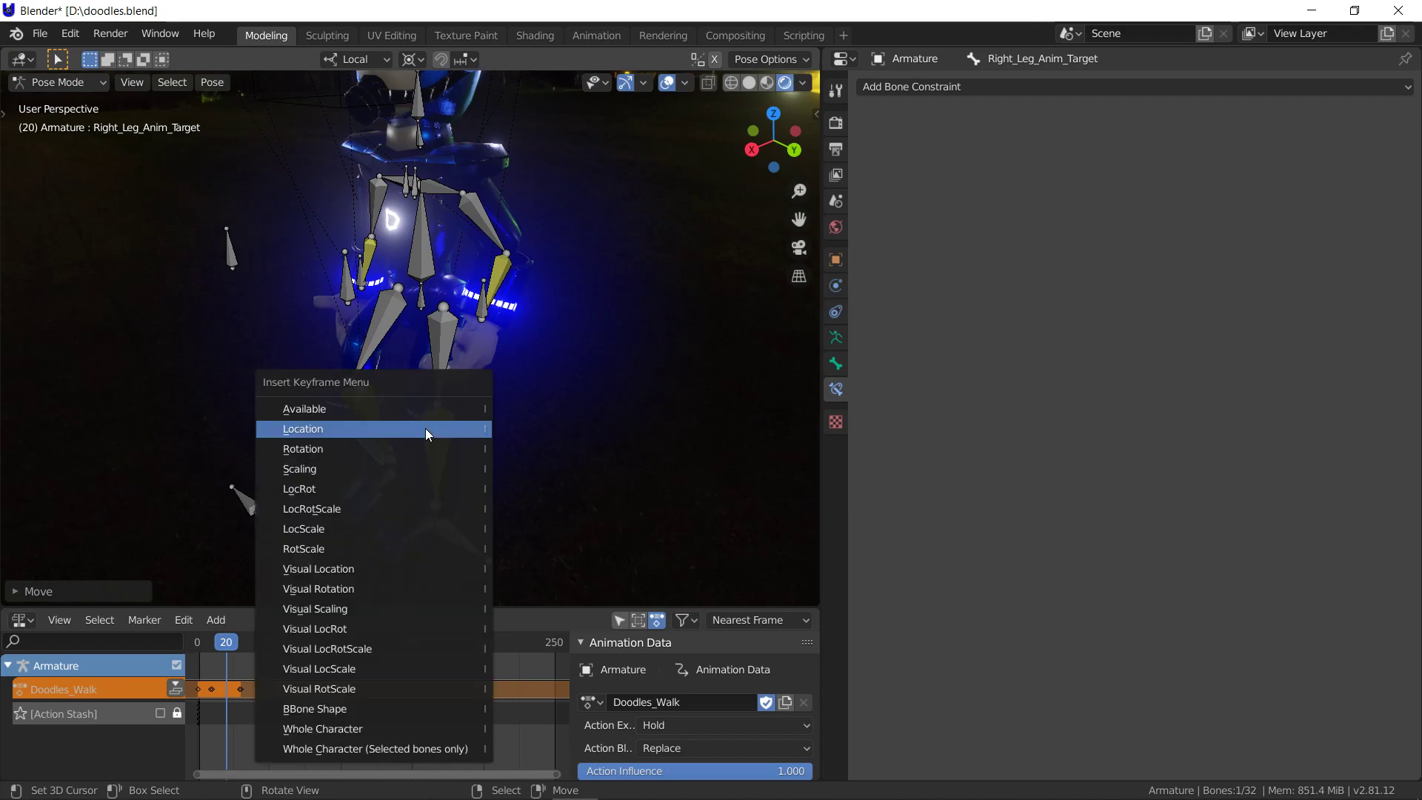
{"action": "left_click", "coordinate": [425, 428]}
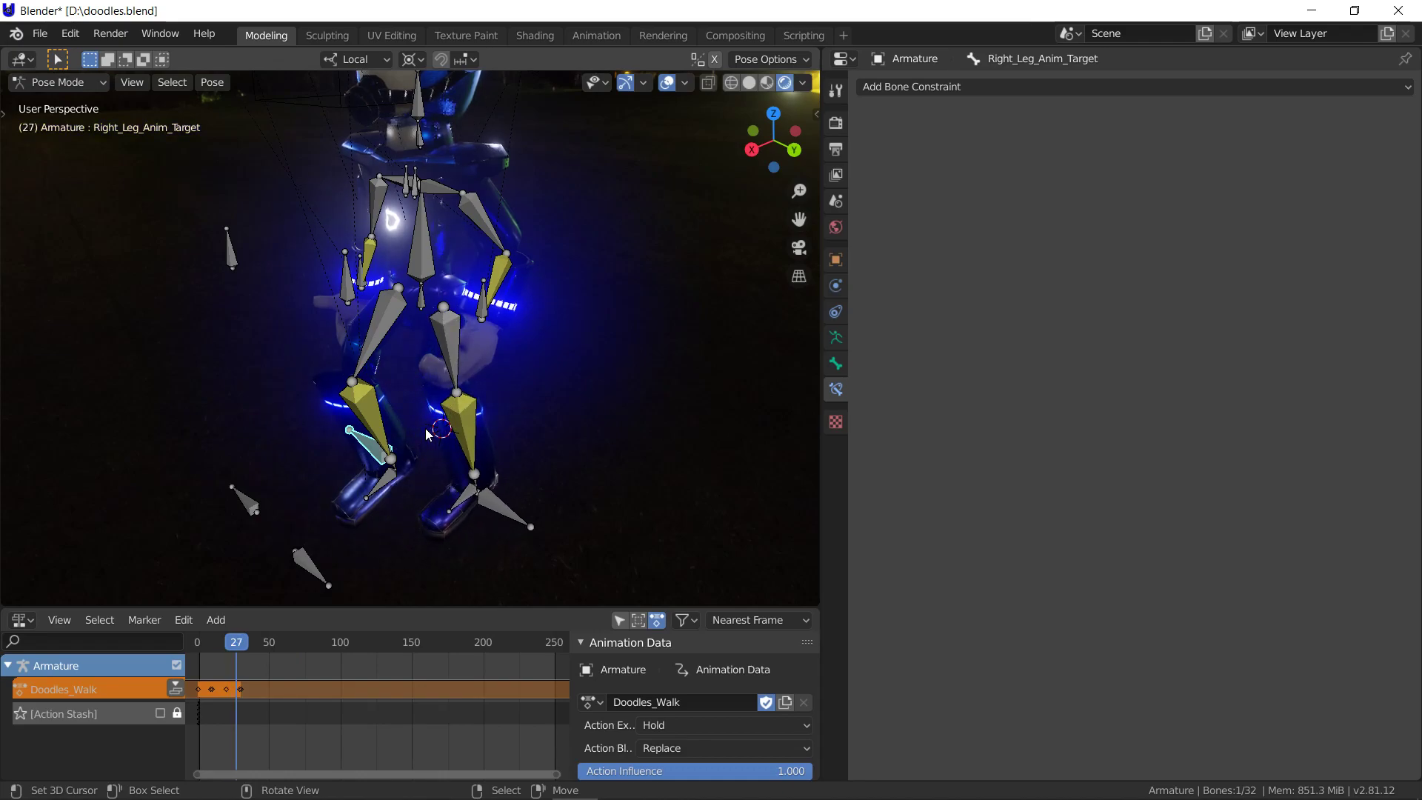
At frame 29, move Right_Leg_Anim_Target -1.5 m along local X and insert a location keyframe for it
{"action": "key", "text": "g"}
{"action": "key", "text": "x"}
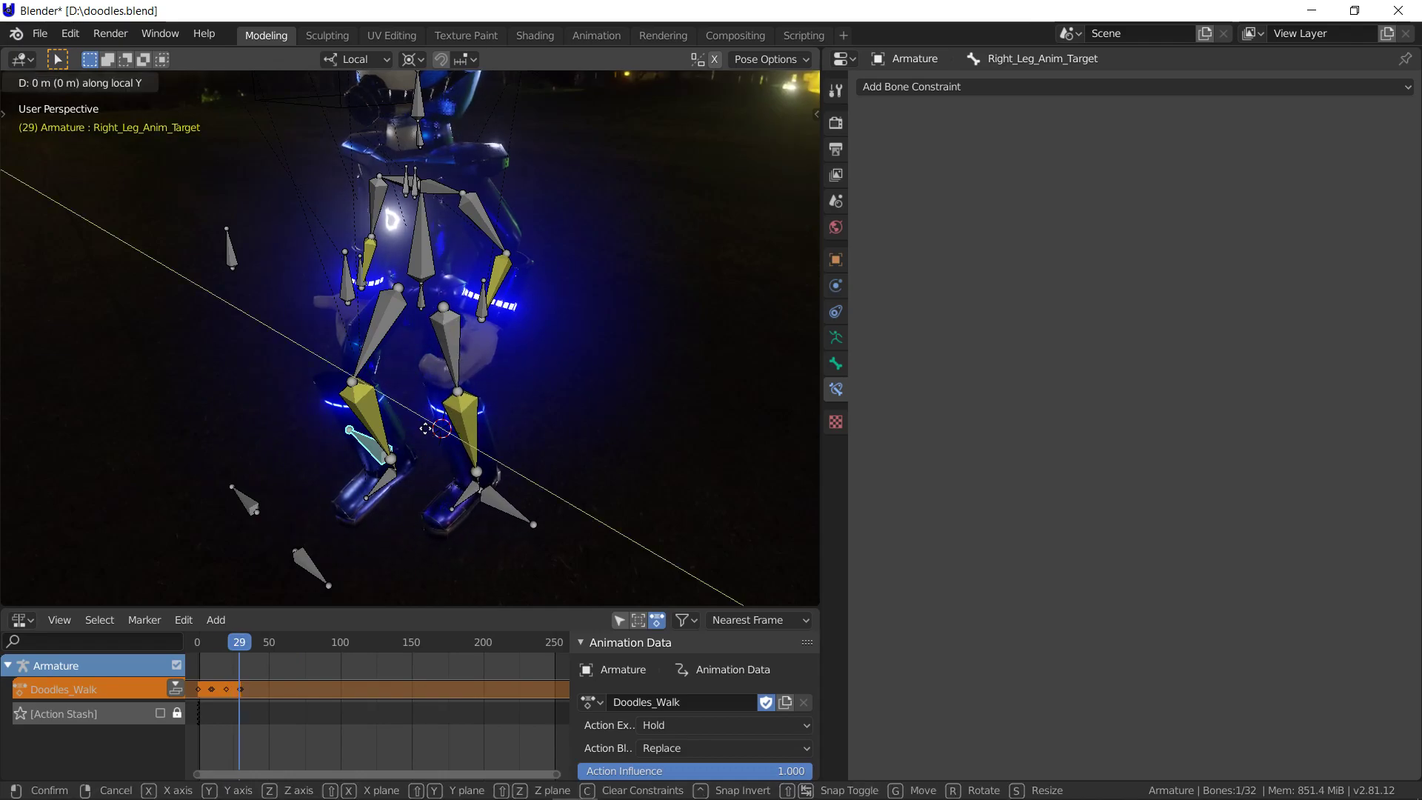
{"action": "key", "text": "1"}
{"action": "key", "text": "period"}
{"action": "key", "text": "5"}
{"action": "key", "text": "minus"}
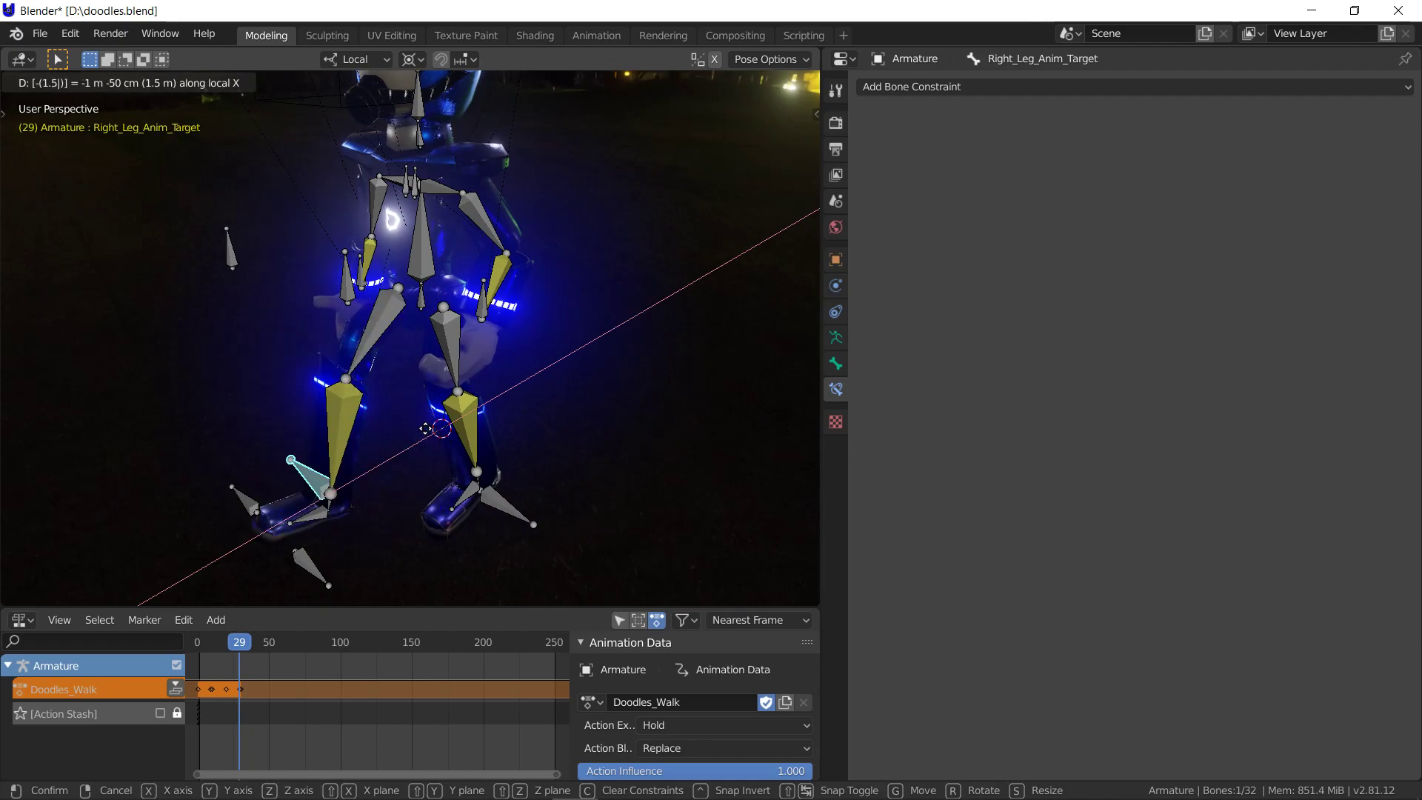
{"action": "key", "text": "Return"}
{"action": "key", "text": "i"}
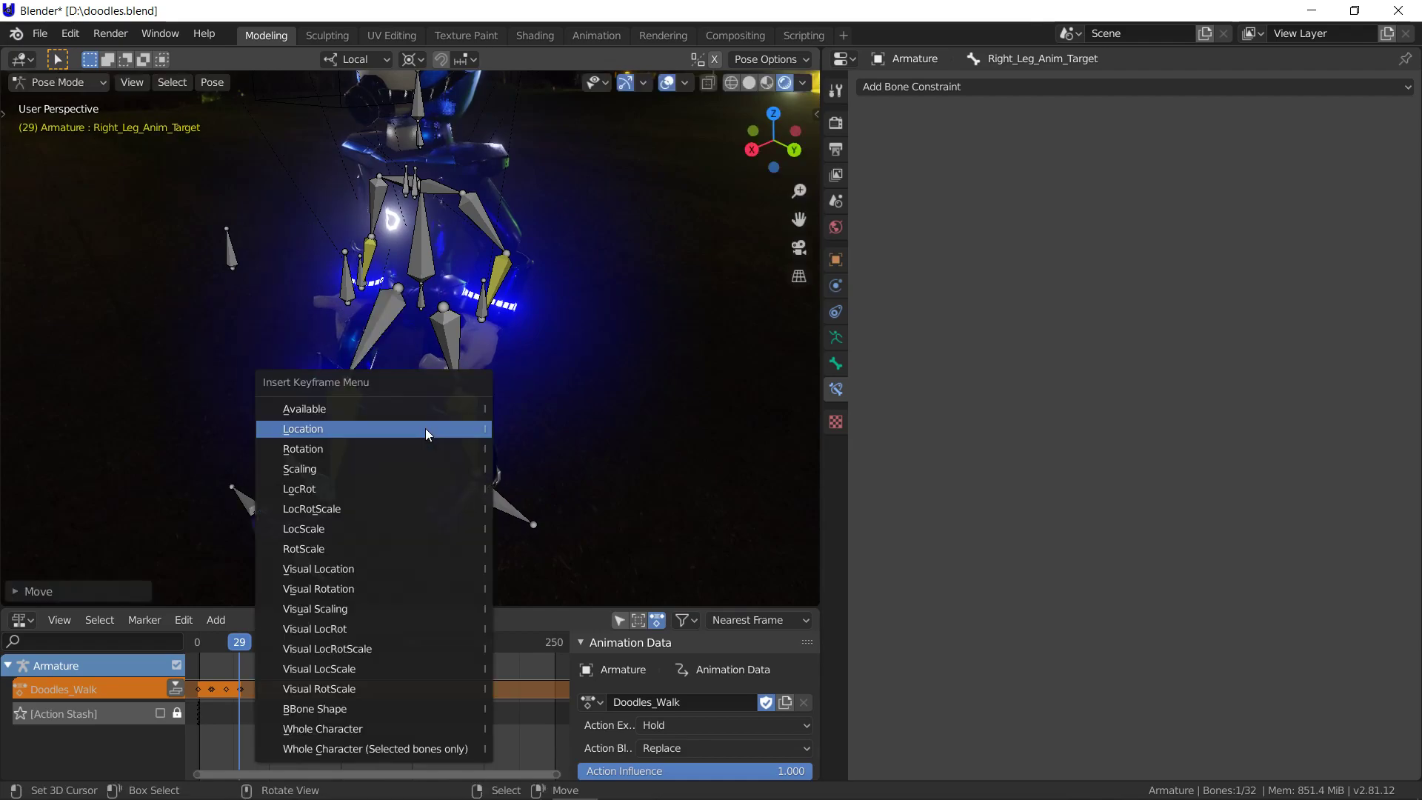
{"action": "left_click", "coordinate": [425, 428]}
Insert a location keyframe for Right_Leg_Anim_Target at frame 30
{"action": "key", "text": "Right"}
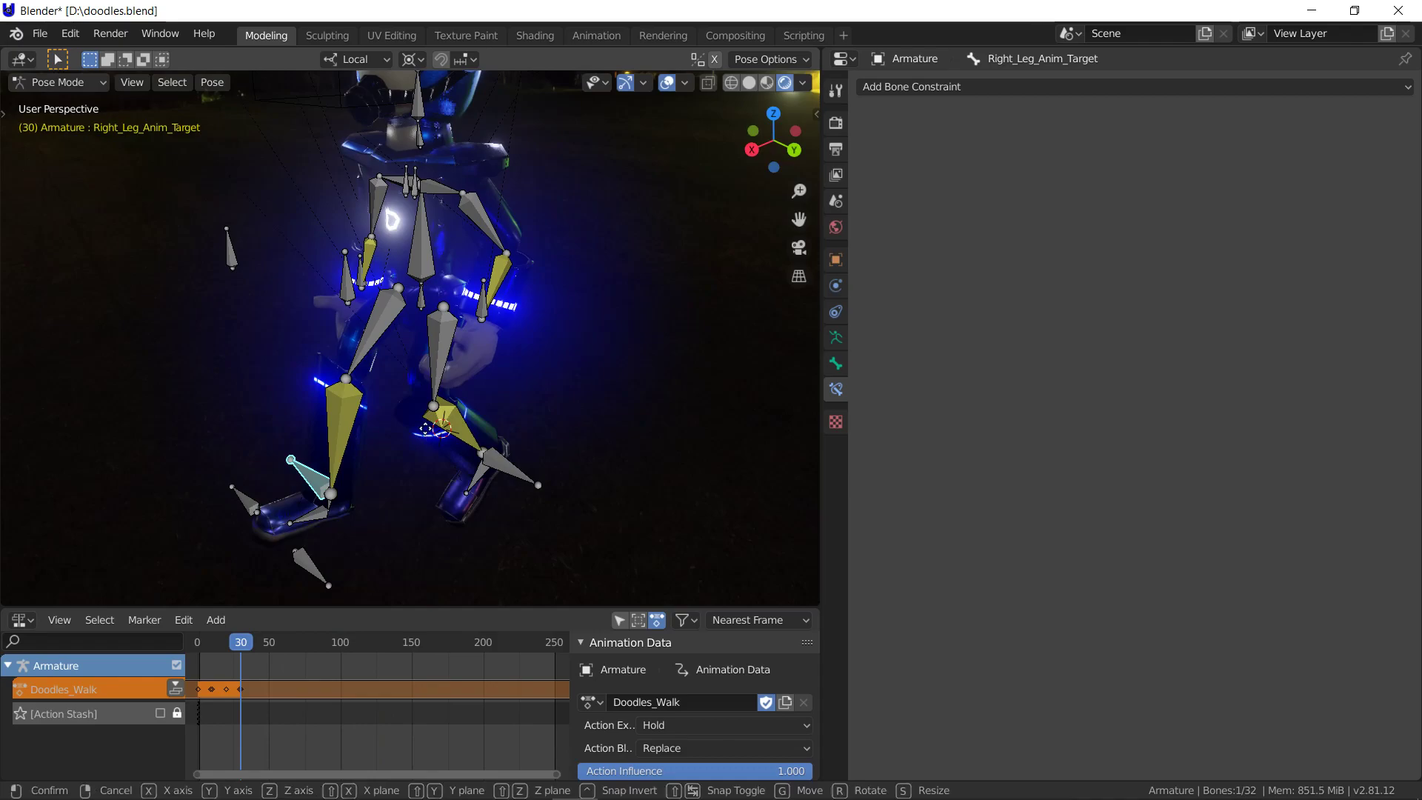
{"action": "key", "text": "g"}
{"action": "key", "text": "Return"}
{"action": "key", "text": "i"}
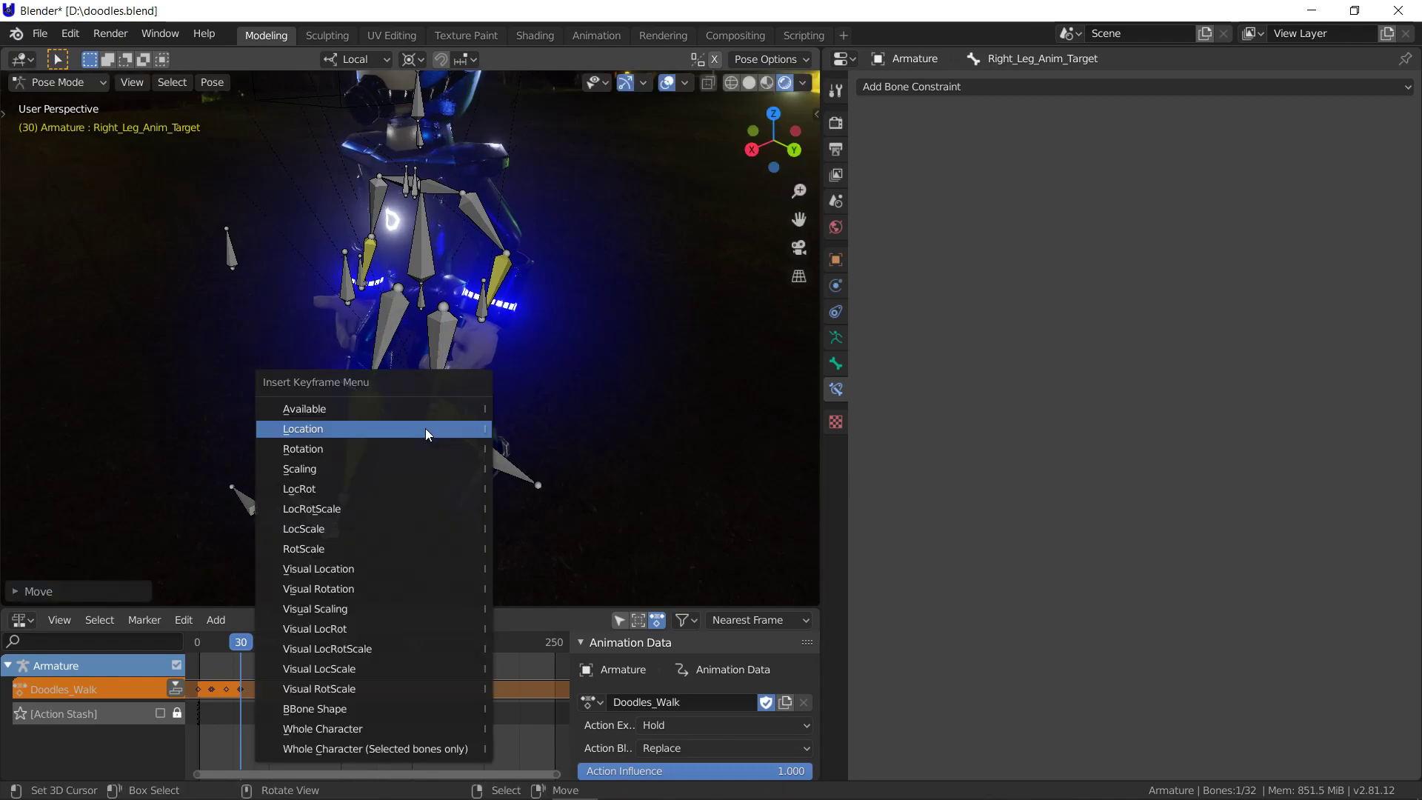
{"action": "left_click", "coordinate": [425, 428]}
Return to frame 0 and snap the 3D cursor to Right_Leg_Anim_Target
{"action": "key", "text": "space"}
{"action": "key", "text": "Escape"}
{"action": "key", "text": "shift+s"}
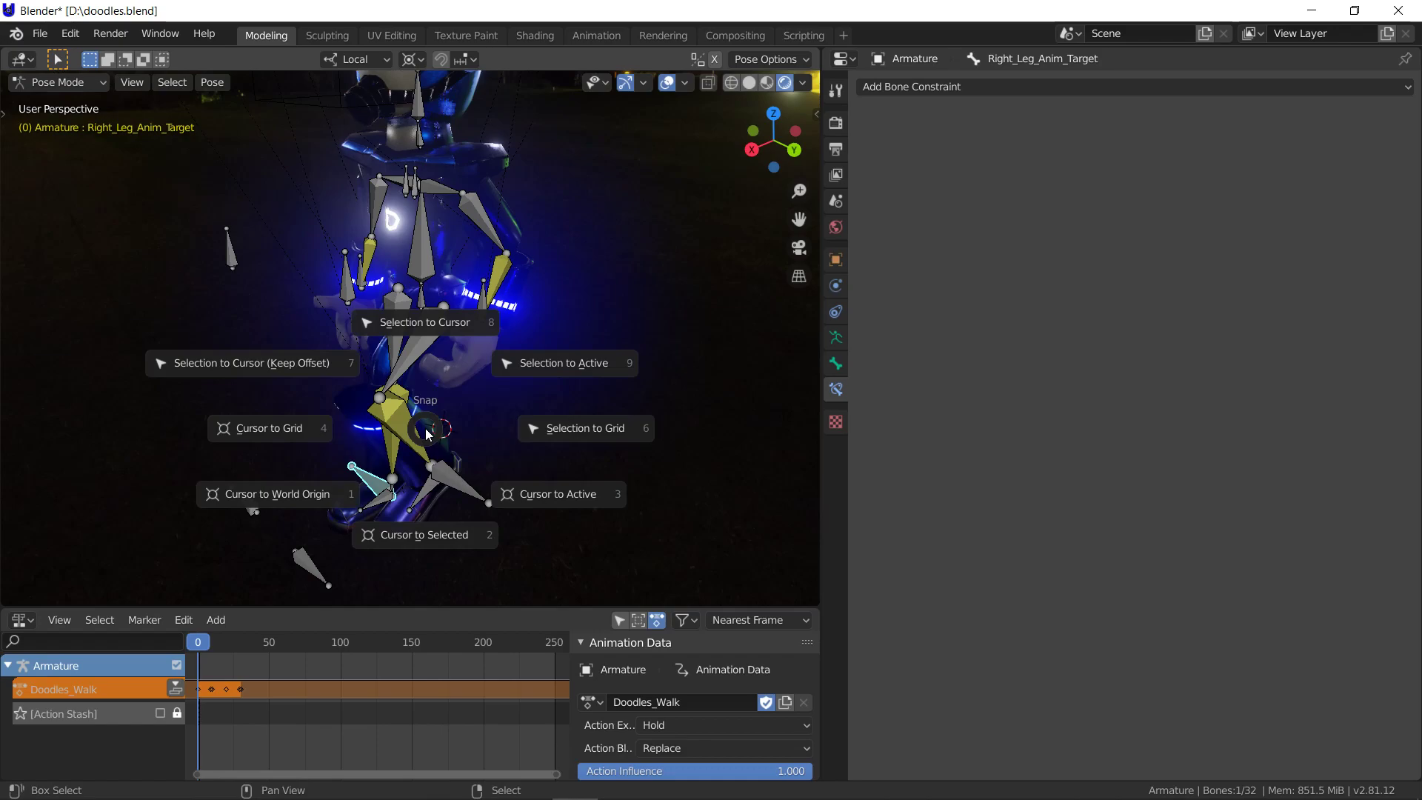
{"action": "left_click", "coordinate": [440, 527]}
At frame 40, snap Right_Leg_Anim_Target to the 3D cursor and insert a location keyframe for it
{"action": "key", "text": "space"}
{"action": "key", "text": "Up"}
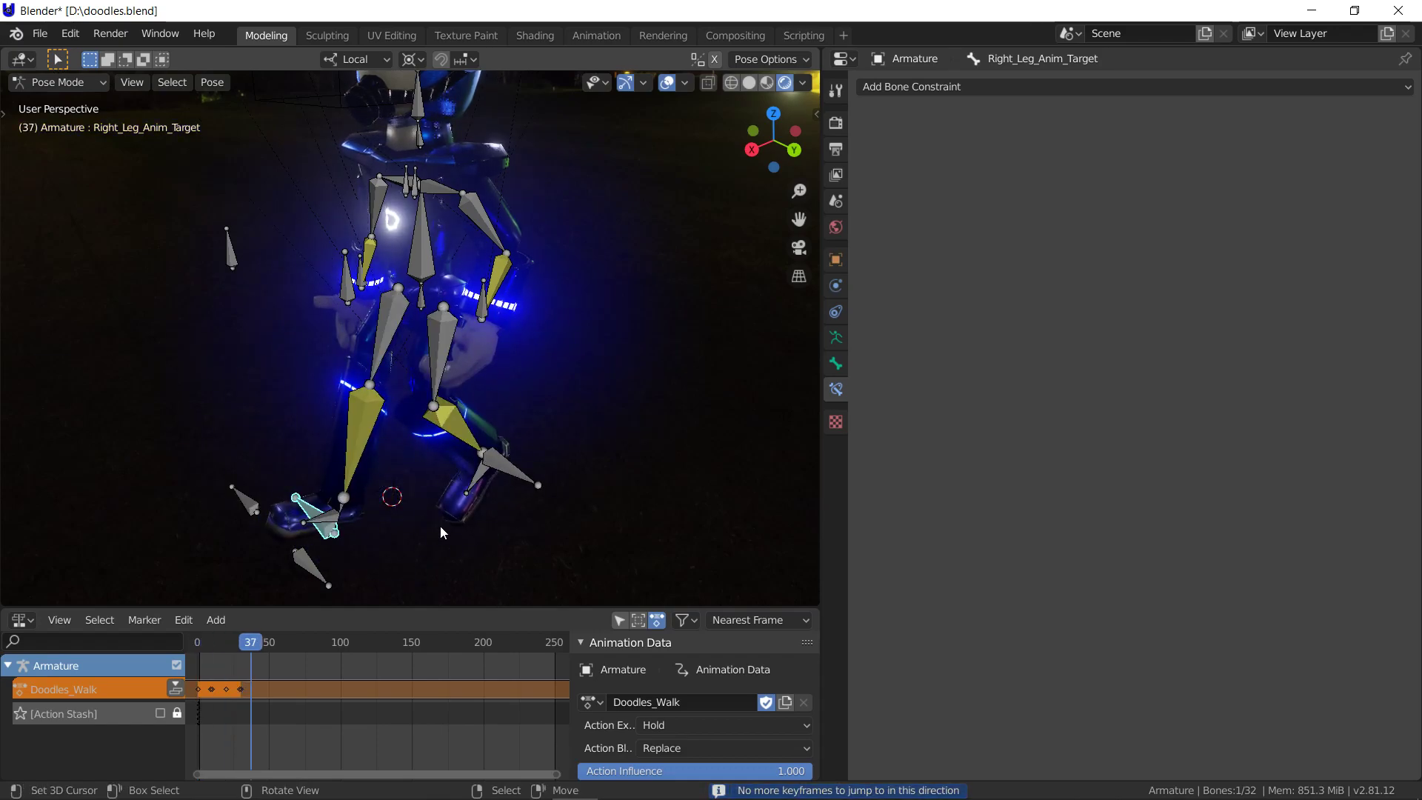
{"action": "key", "text": "shift+s"}
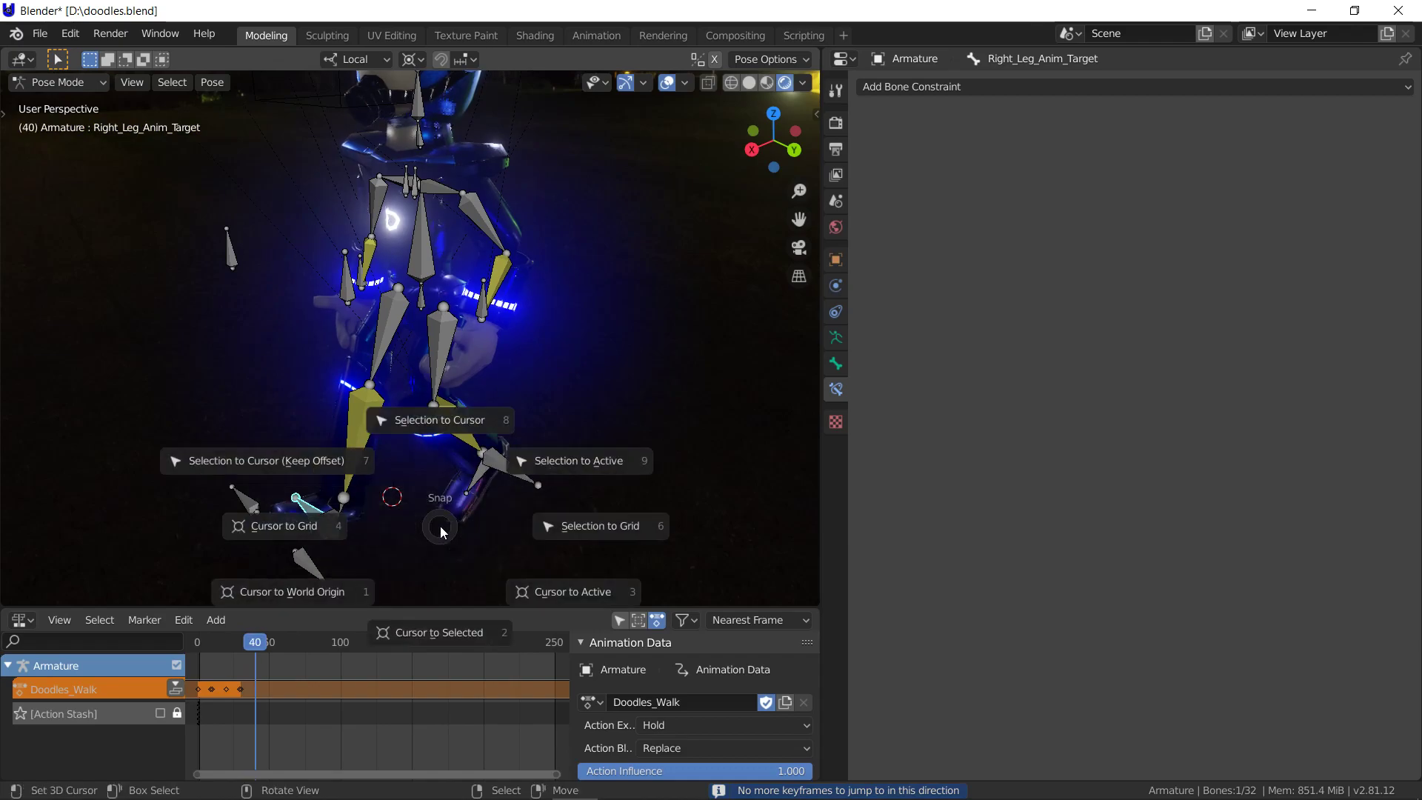
{"action": "left_click", "coordinate": [439, 404]}
{"action": "key", "text": "i"}
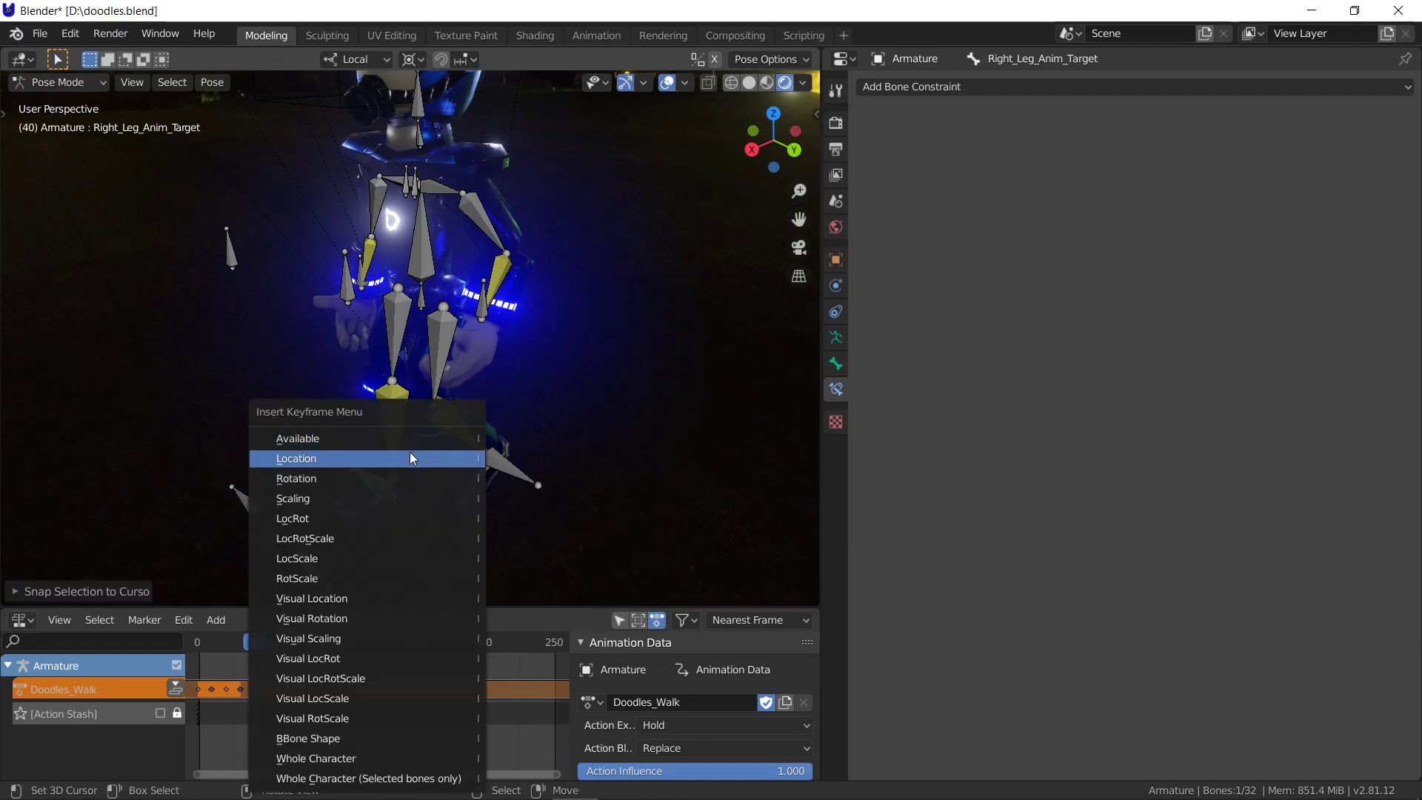
{"action": "left_click", "coordinate": [412, 458]}
Return to frame 0 and snap the 3D cursor to Left_Leg_Anim_Target
{"action": "key", "text": "shift+Left"}
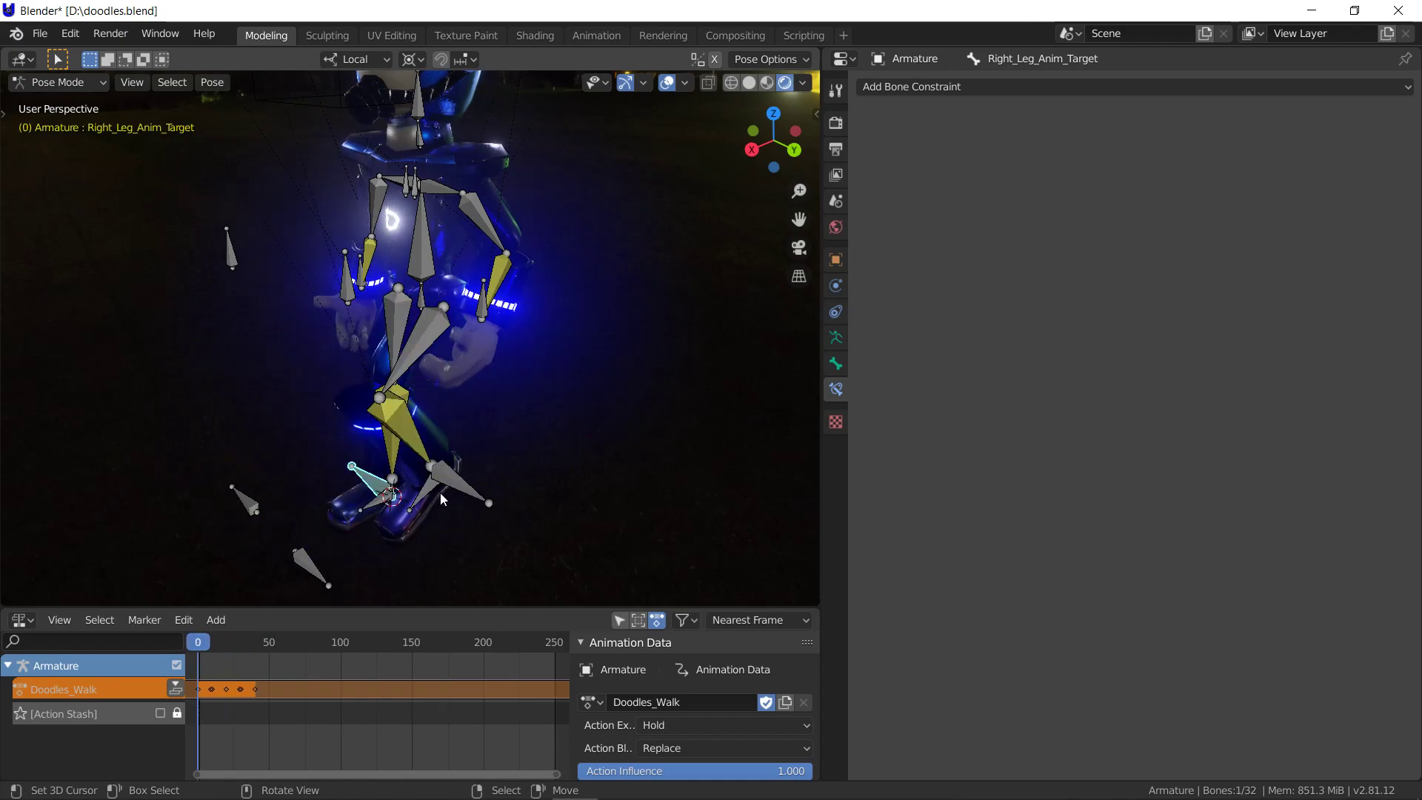
{"action": "key", "text": "Down"}
{"action": "left_click", "coordinate": [438, 491]}
{"action": "key", "text": "shift+s"}
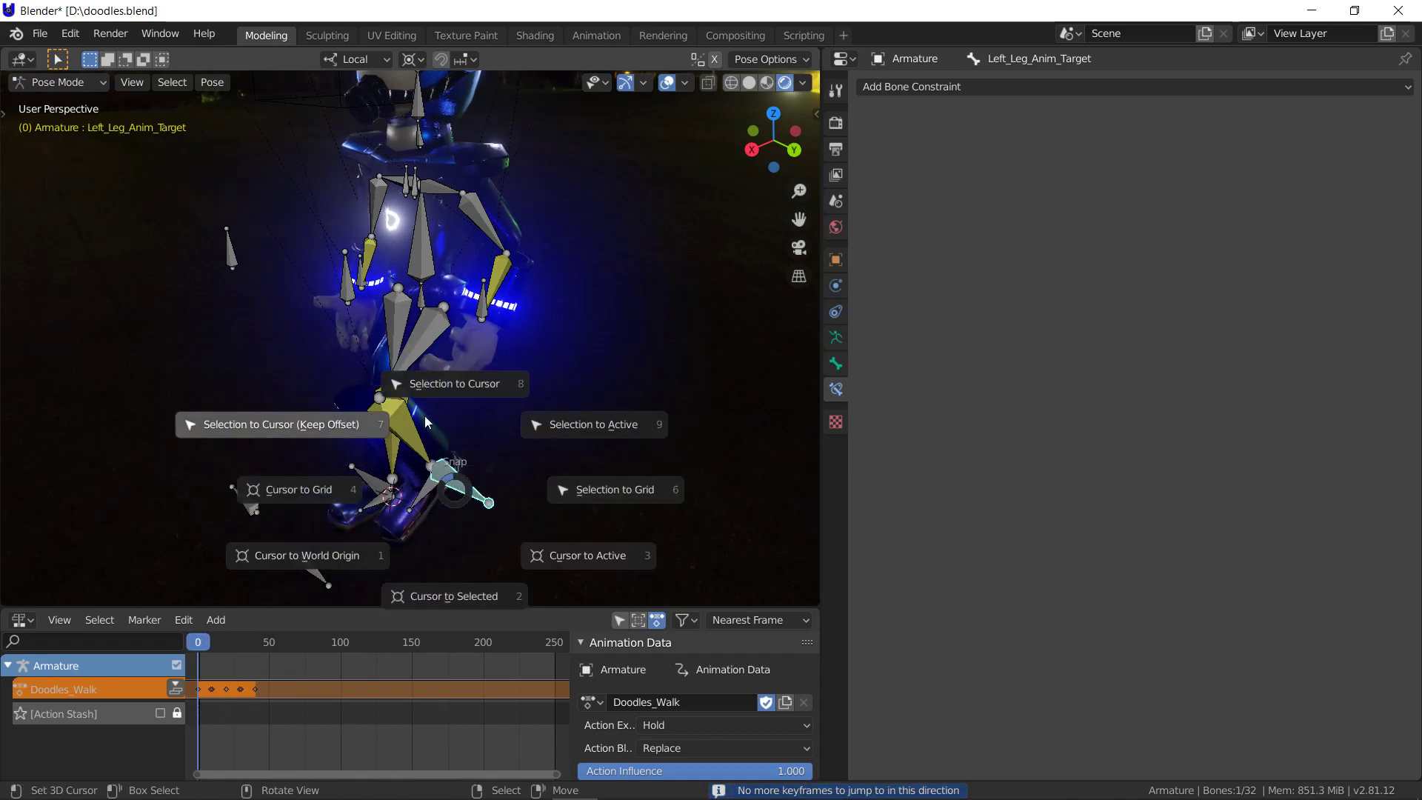
{"action": "left_click", "coordinate": [452, 592]}
At frame 40, snap Left_Leg_Anim_Target to the 3D cursor and insert a location keyframe for it
{"action": "key", "text": "Up"}
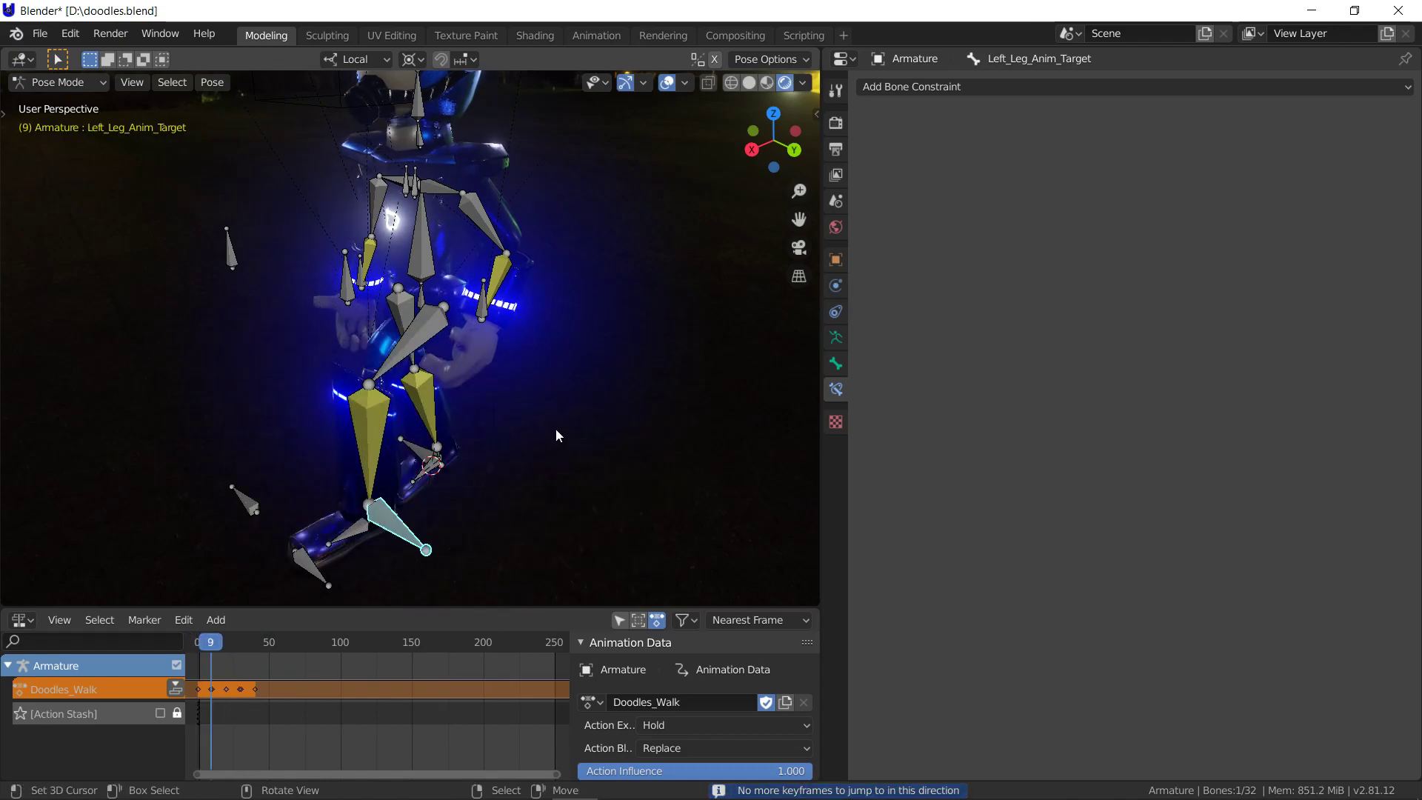
{"action": "key", "text": "Up"}
{"action": "key", "text": "Up"}
{"action": "key", "text": "space"}
{"action": "key", "text": "space"}
{"action": "key", "text": "shift+s"}
{"action": "left_click", "coordinate": [545, 321]}
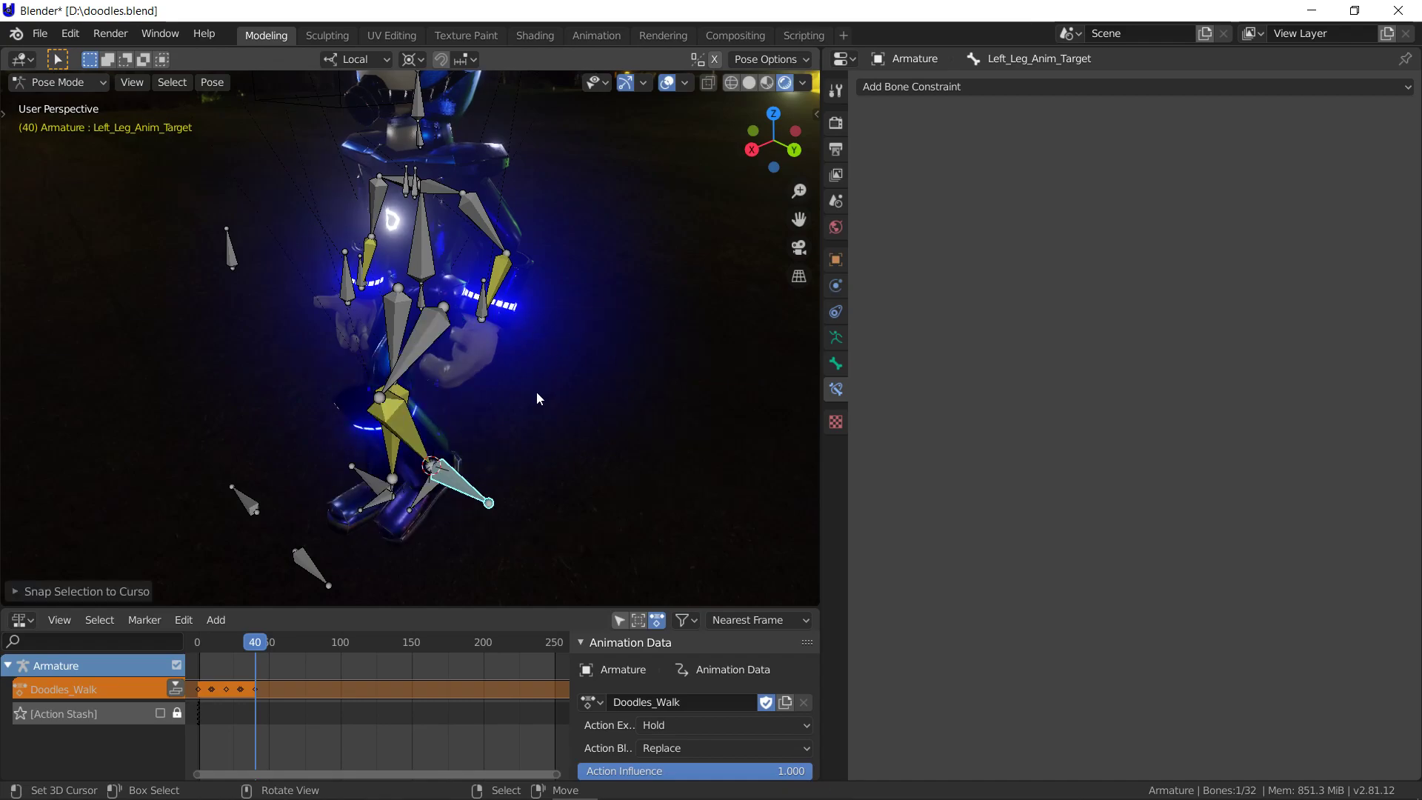
{"action": "key", "text": "i"}
{"action": "left_click", "coordinate": [536, 393]}
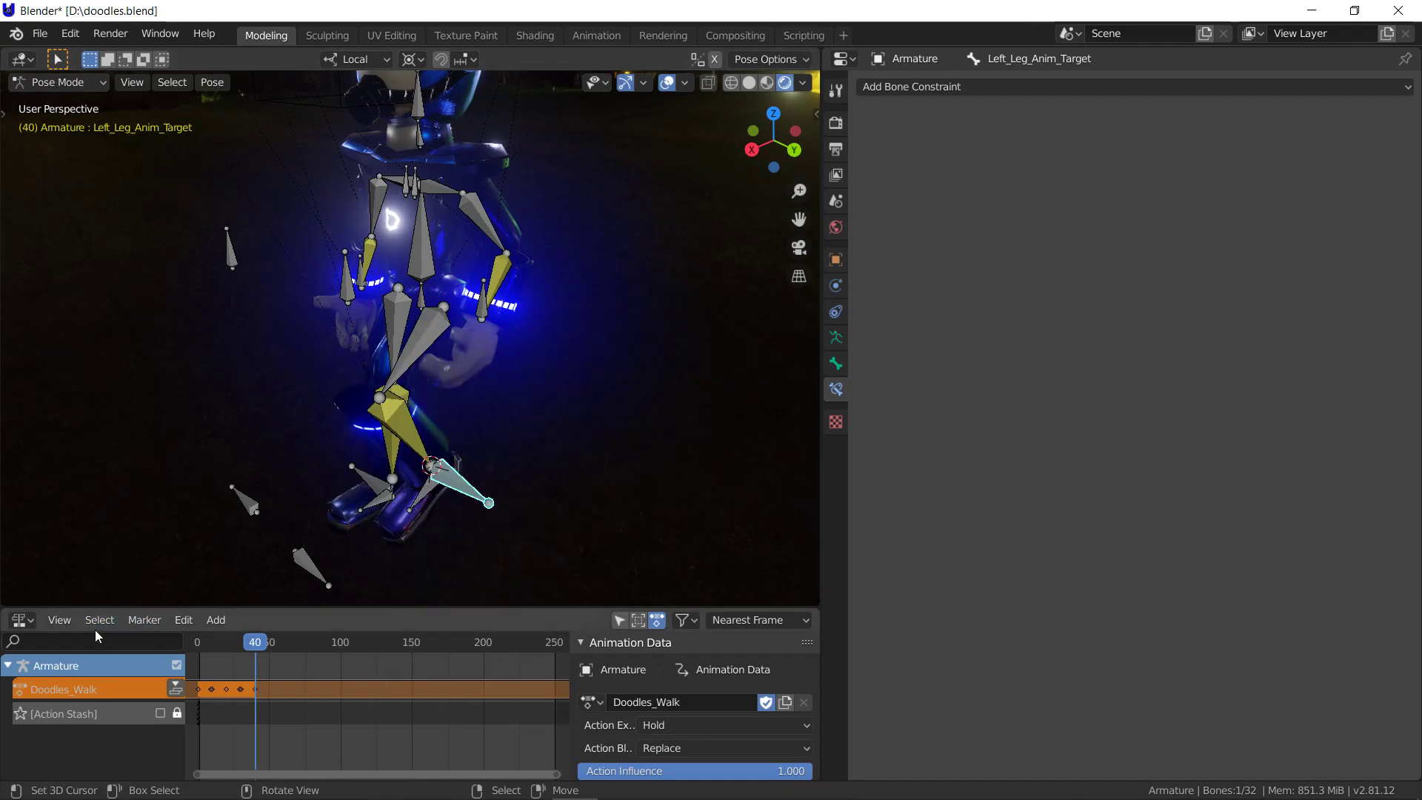
Change the Nonlinear Animation editor below the viewport to a Timeline
{"action": "left_click", "coordinate": [59, 619]}
{"action": "left_click", "coordinate": [60, 619]}
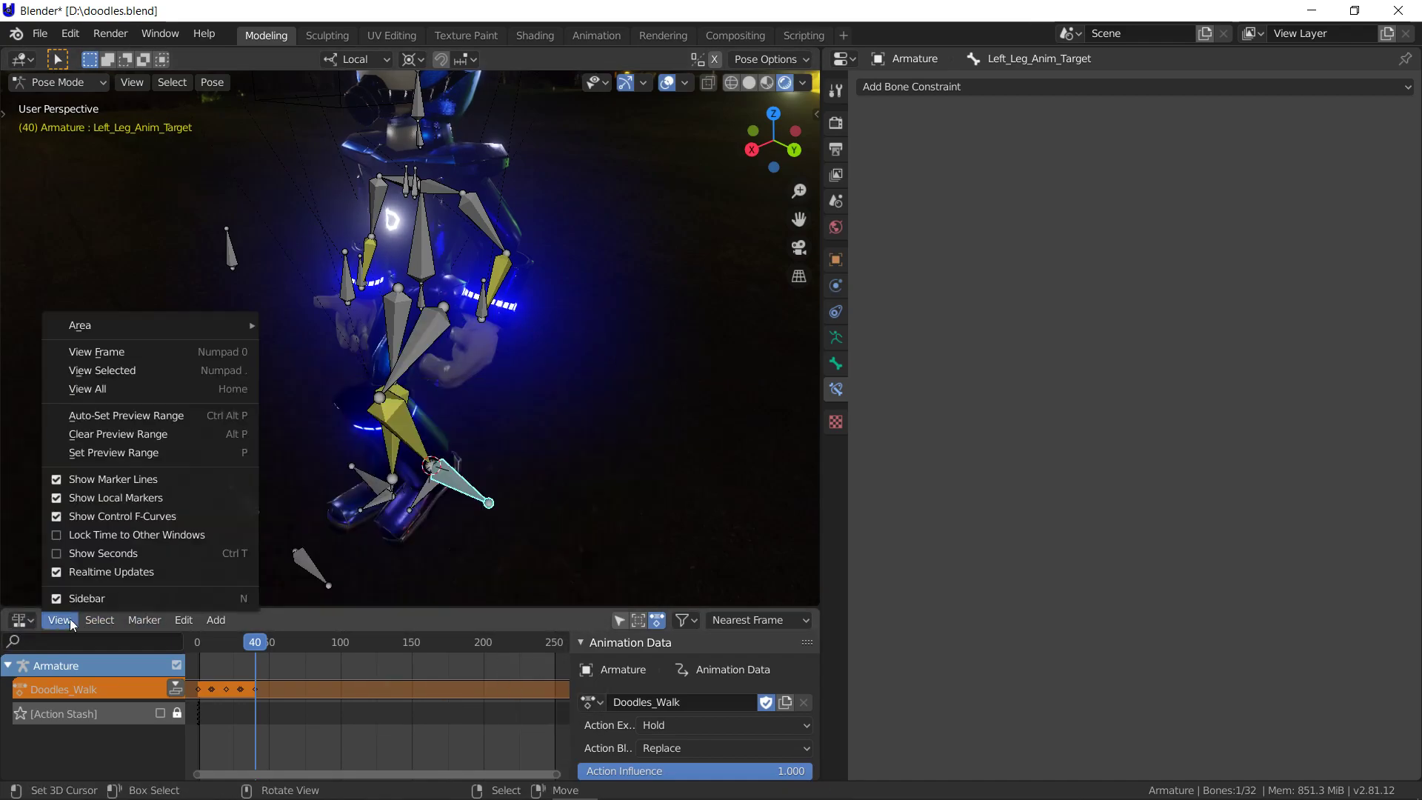
{"action": "left_click", "coordinate": [69, 620]}
{"action": "left_click", "coordinate": [23, 621]}
{"action": "left_click", "coordinate": [24, 621]}
{"action": "left_click", "coordinate": [24, 621]}
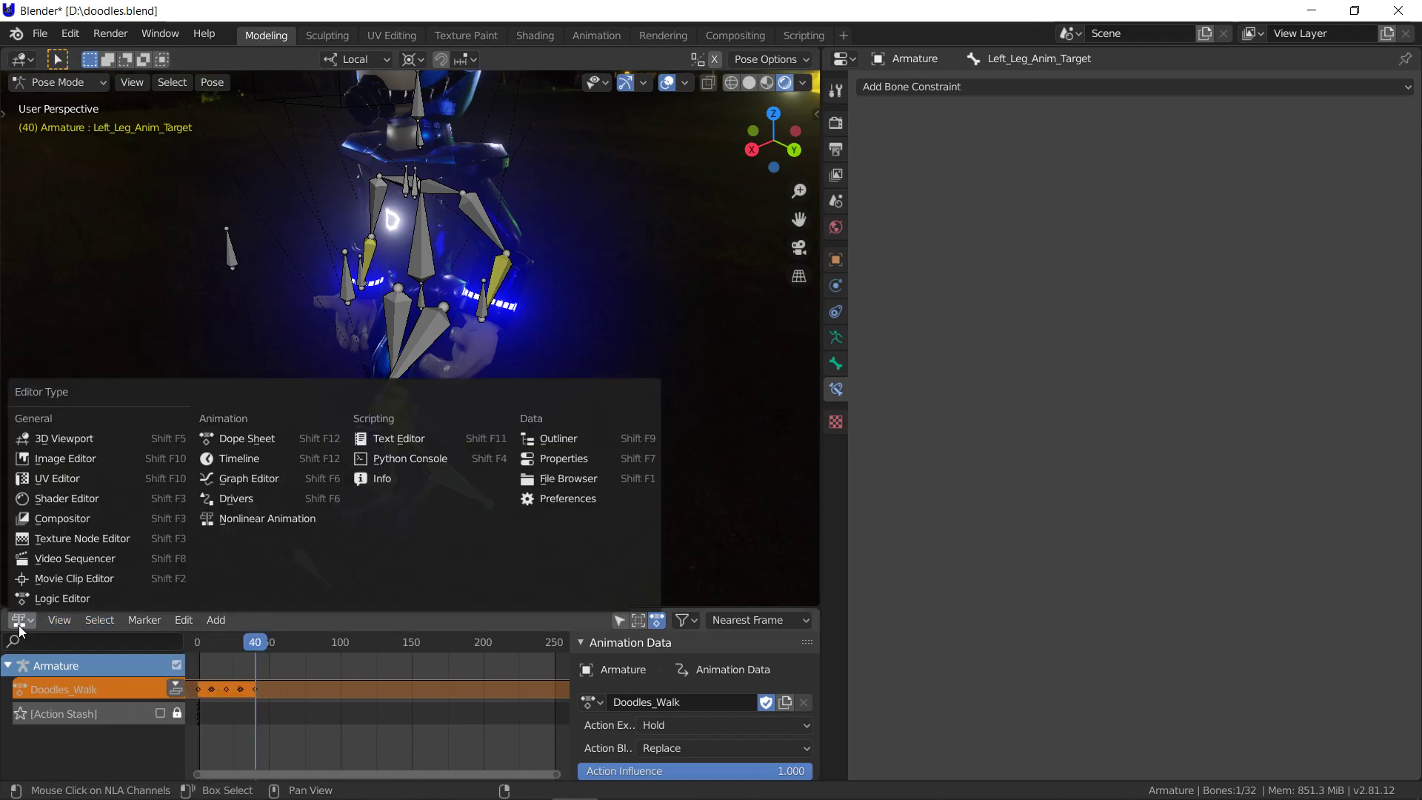
{"action": "left_click", "coordinate": [229, 456]}
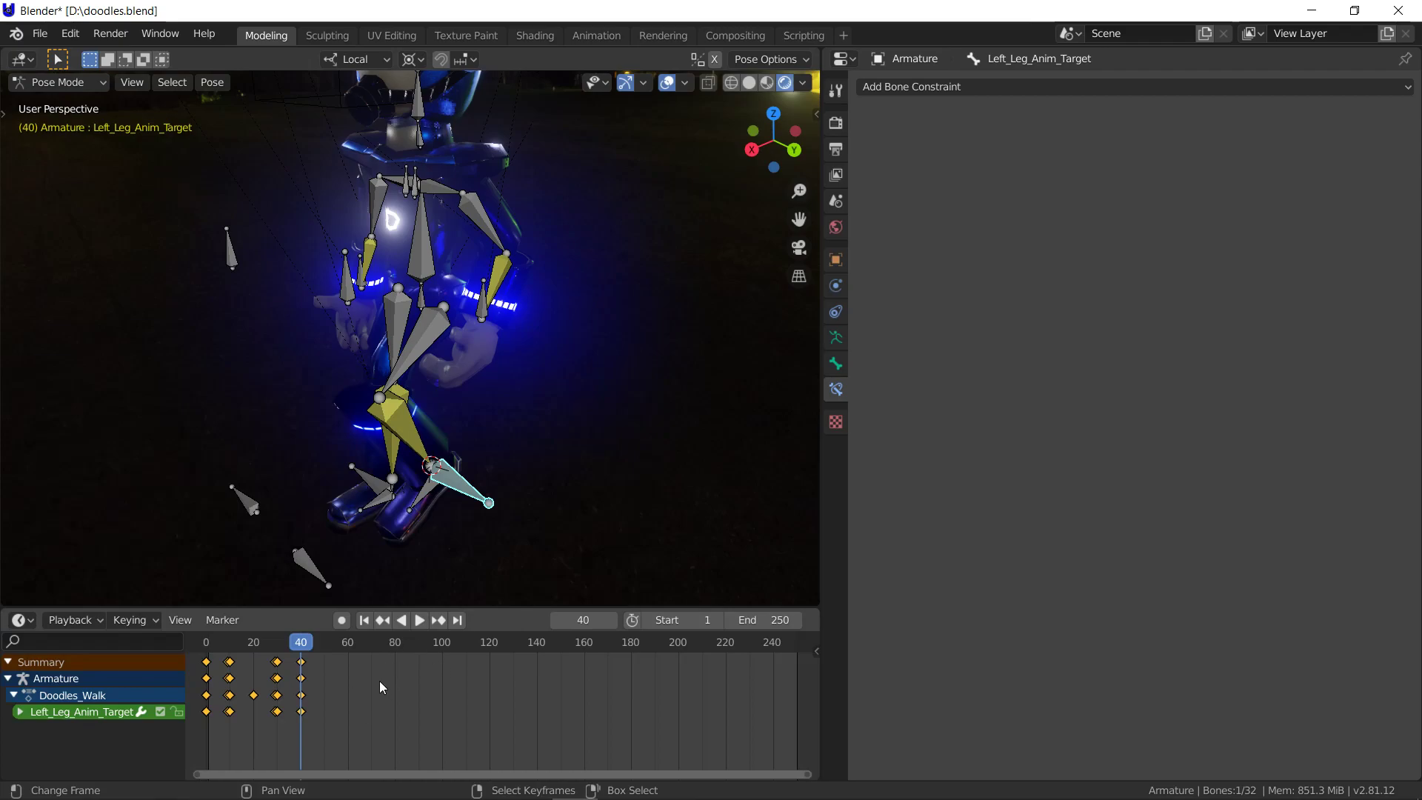
Set the animation's end frame to 40 and play the walk cycle back
{"action": "left_click", "coordinate": [779, 619]}
{"action": "type", "text": "40"}
{"action": "key", "text": "Return"}
{"action": "left_click", "coordinate": [419, 621]}
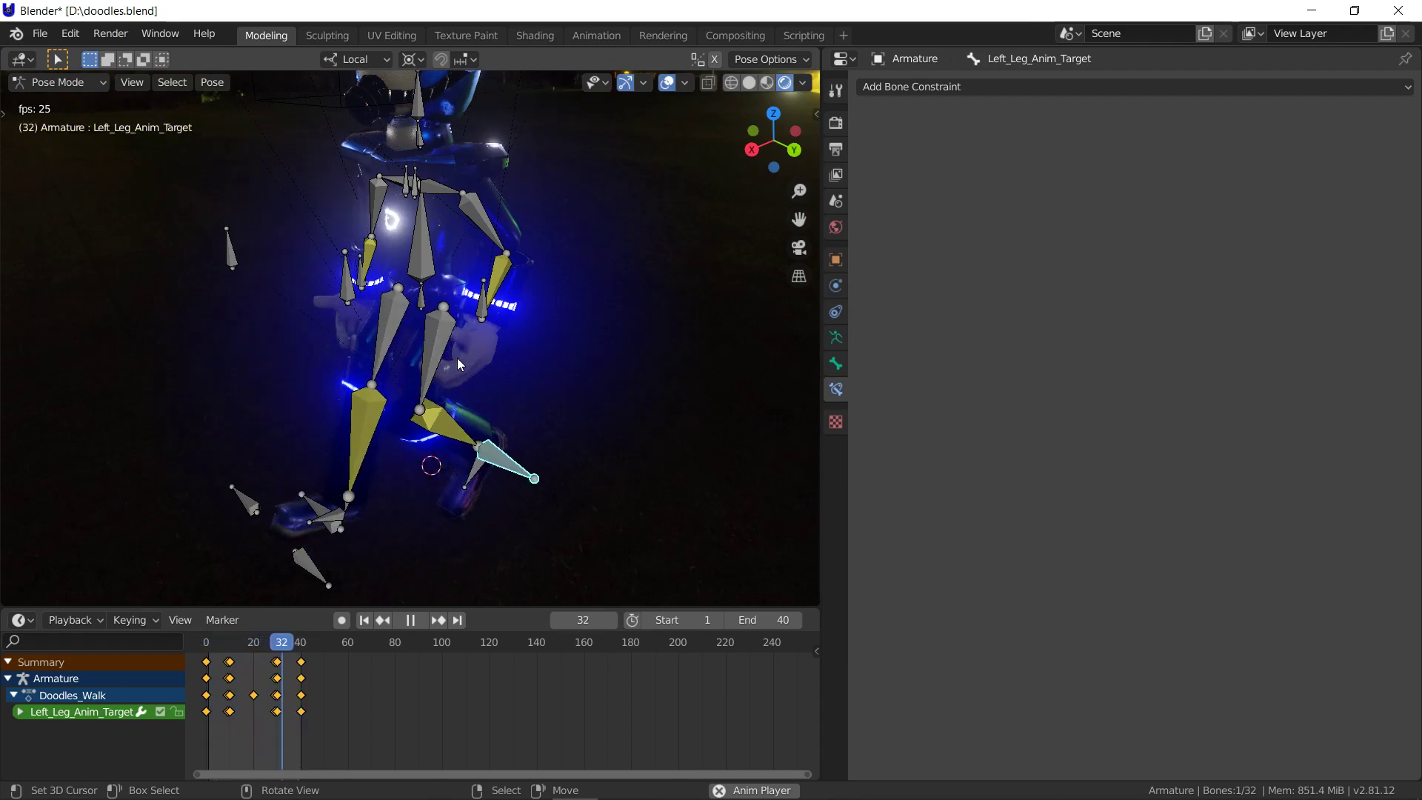
{"action": "key", "text": "space"}
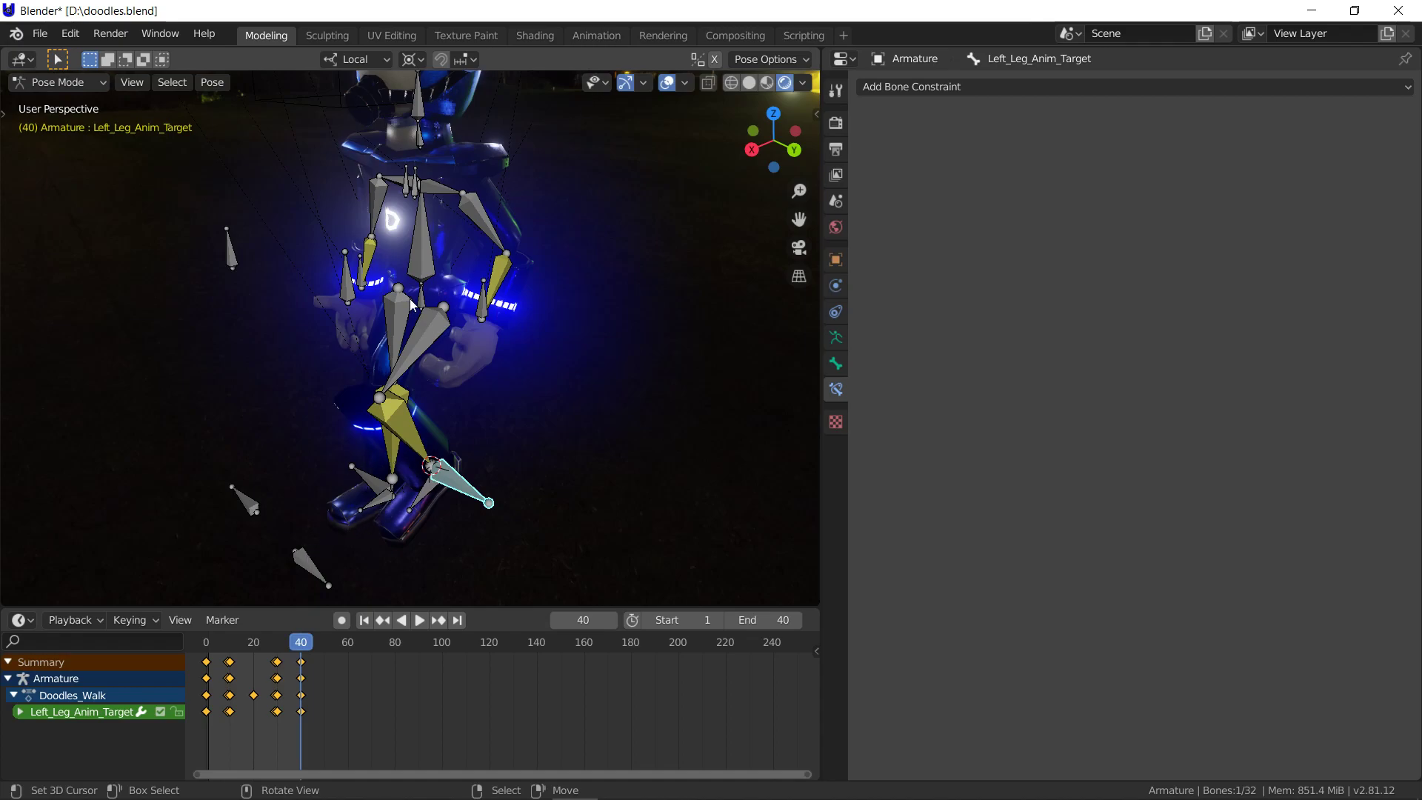
Put the armature in Edit Mode and rename the small ankle bone below Left_Shin as L_Ankle
{"action": "left_click", "coordinate": [79, 90]}
{"action": "left_click", "coordinate": [83, 117]}
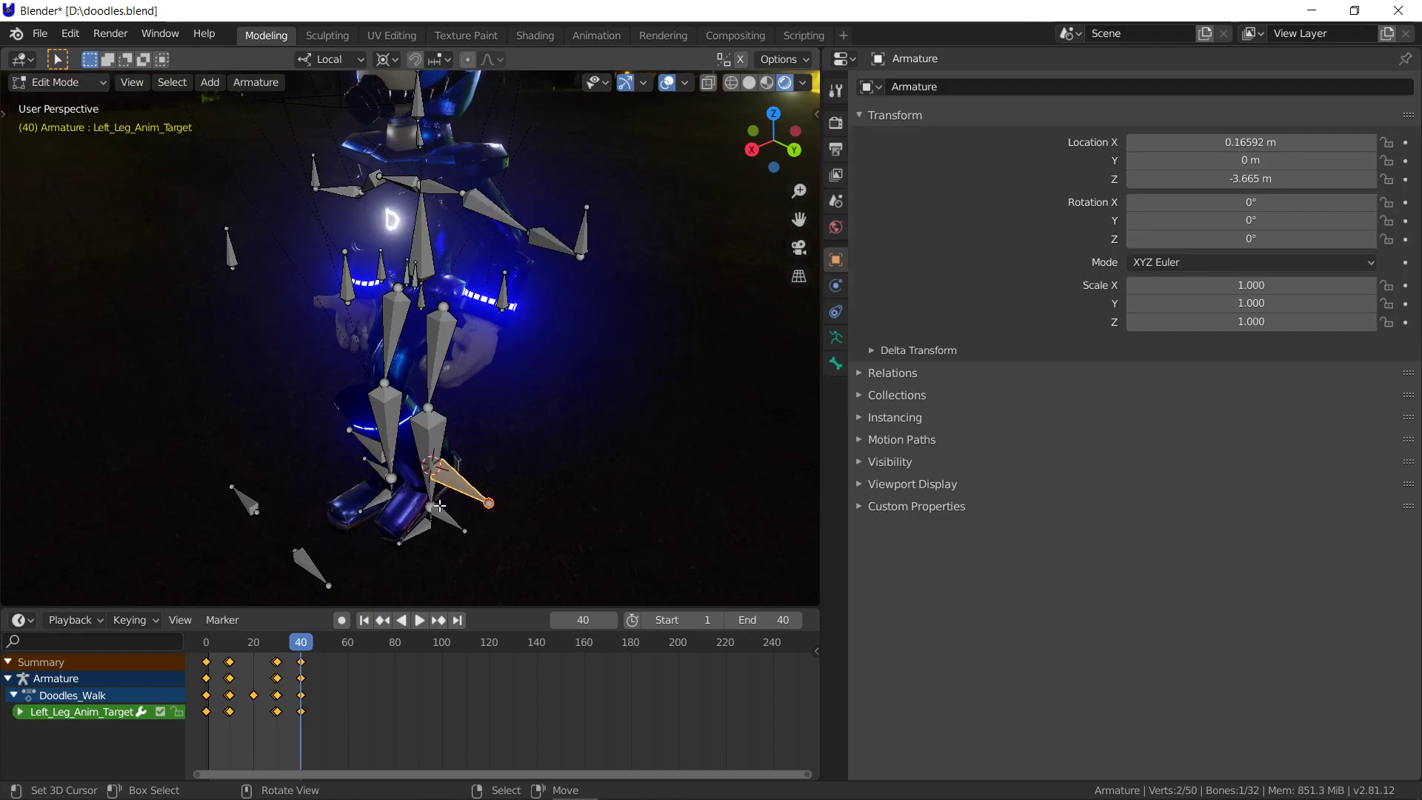
{"action": "left_click", "coordinate": [430, 529]}
{"action": "left_click", "coordinate": [428, 511]}
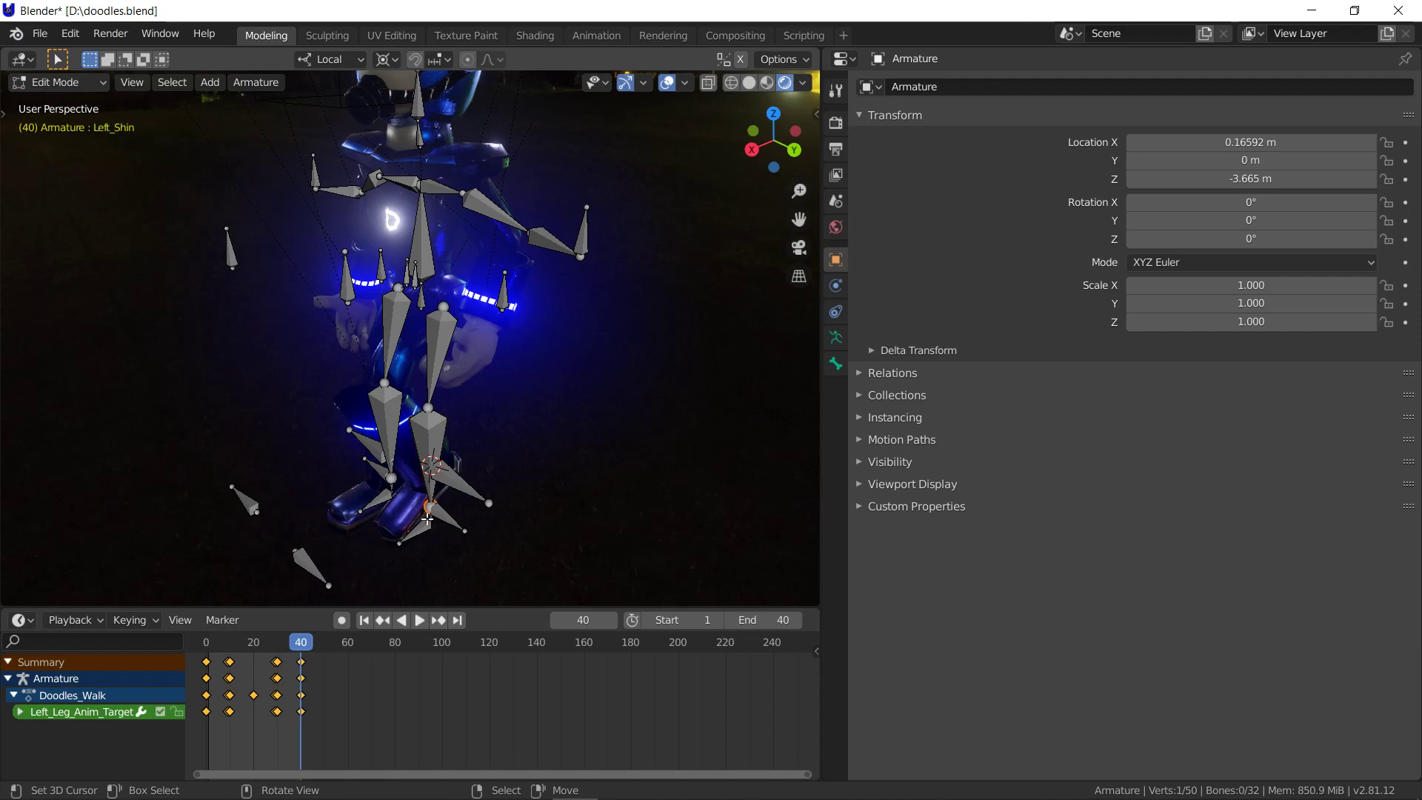
{"action": "left_click", "coordinate": [427, 524]}
{"action": "left_click", "coordinate": [431, 512]}
{"action": "left_click", "coordinate": [432, 523]}
{"action": "left_click", "coordinate": [429, 513]}
{"action": "left_click", "coordinate": [430, 531]}
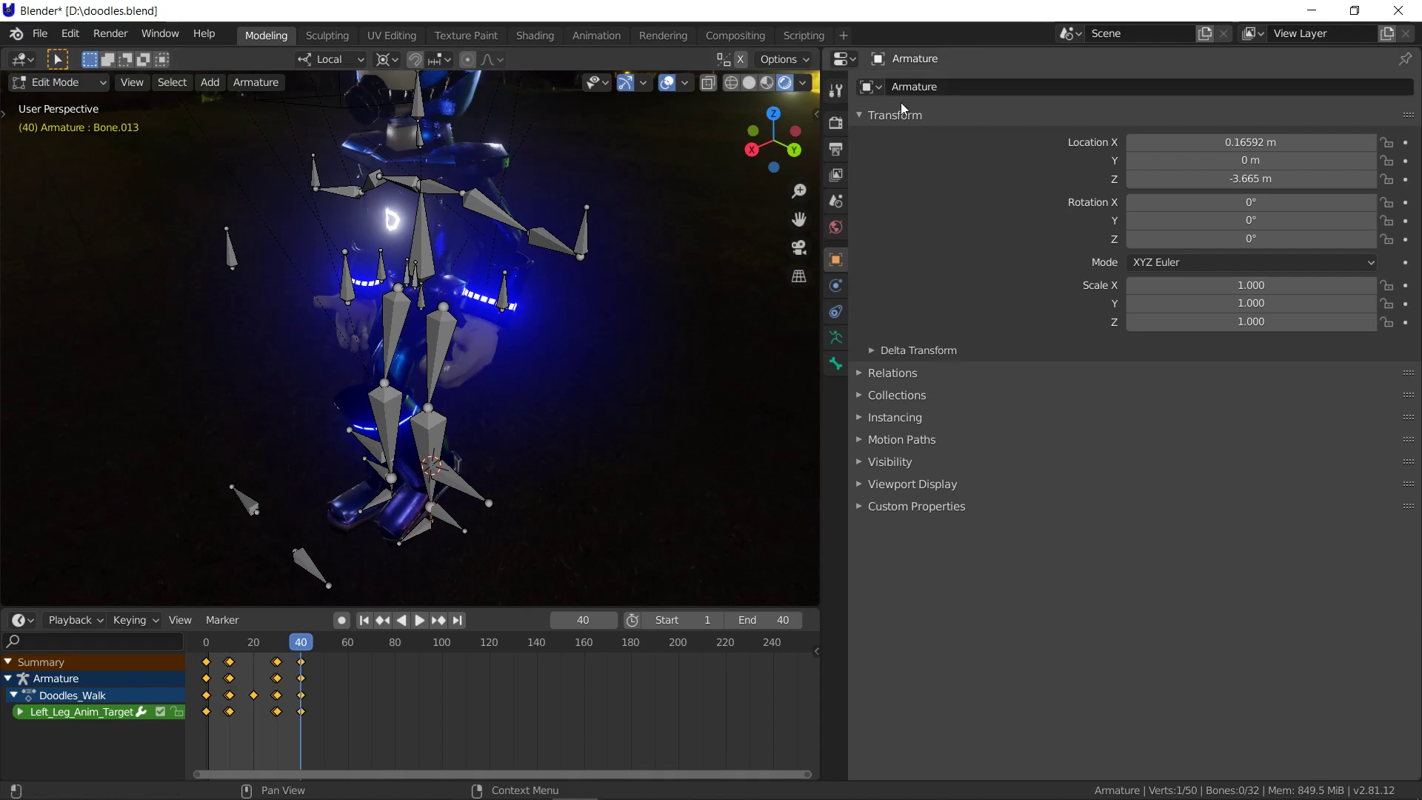
{"action": "left_click", "coordinate": [835, 363]}
{"action": "left_click", "coordinate": [981, 86]}
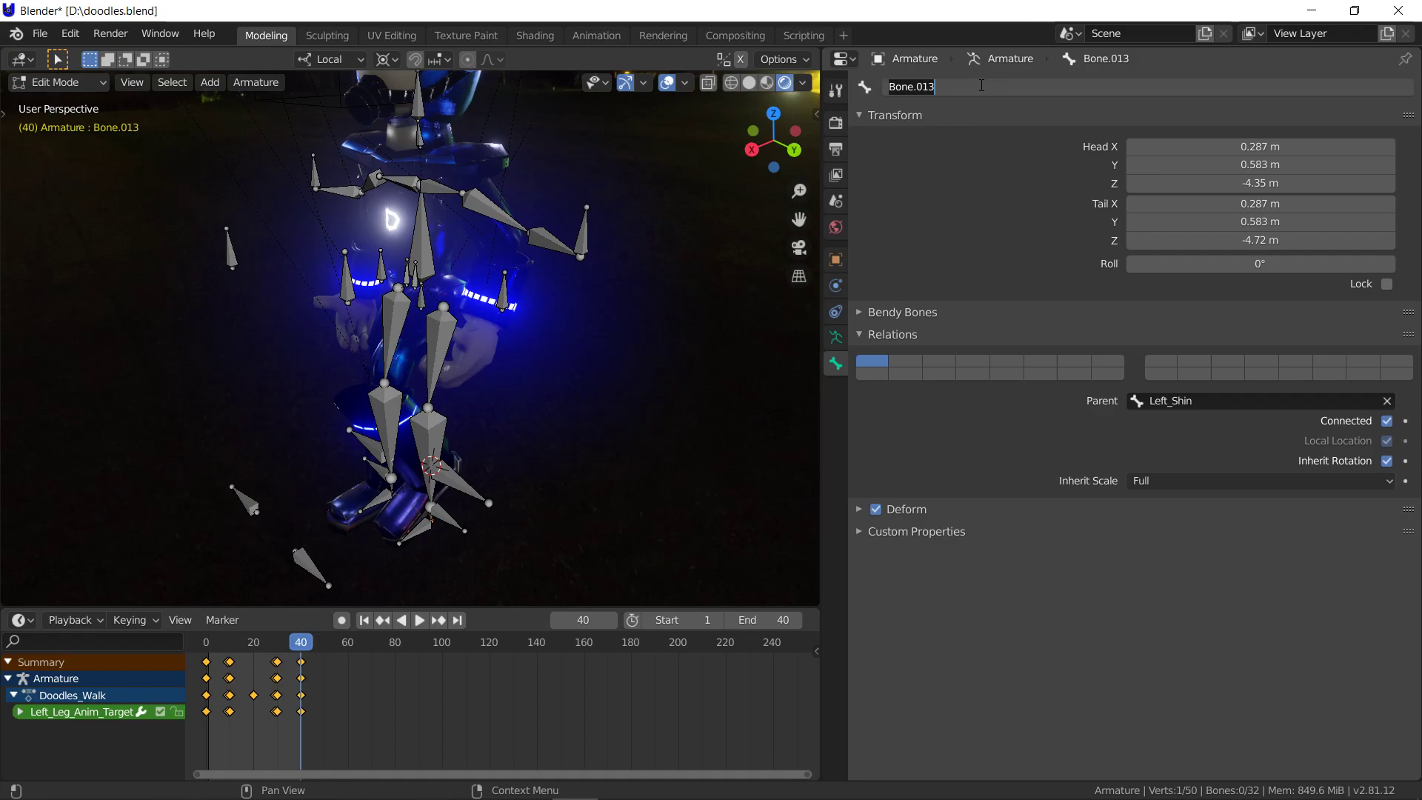
{"action": "type", "text": "L_Ankle"}
{"action": "key", "text": "Return"}
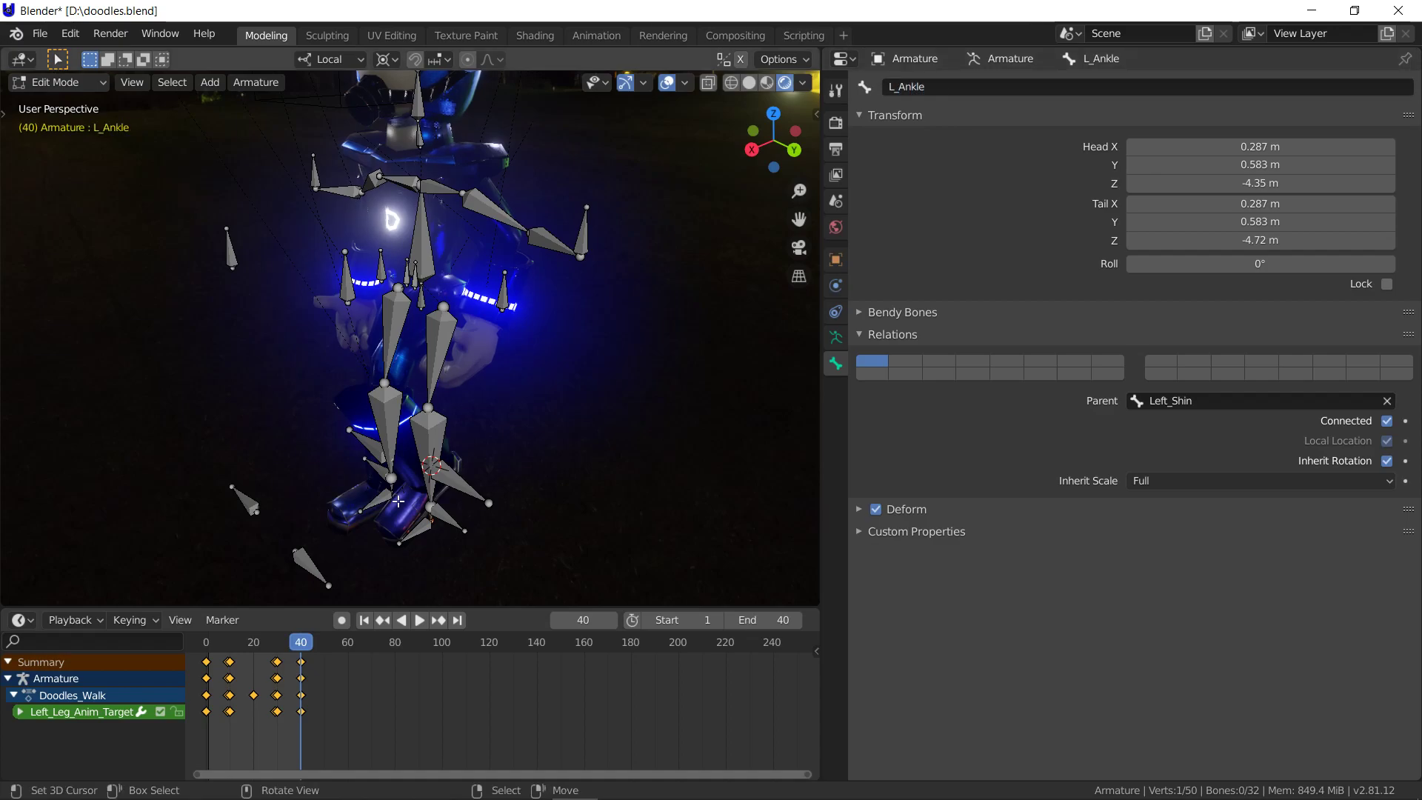
Rename the small ankle bone below Right_shin as R_Ankle
{"action": "key", "text": "ctrl+z"}
{"action": "key", "text": "ctrl+z"}
{"action": "key", "text": "ctrl+z"}
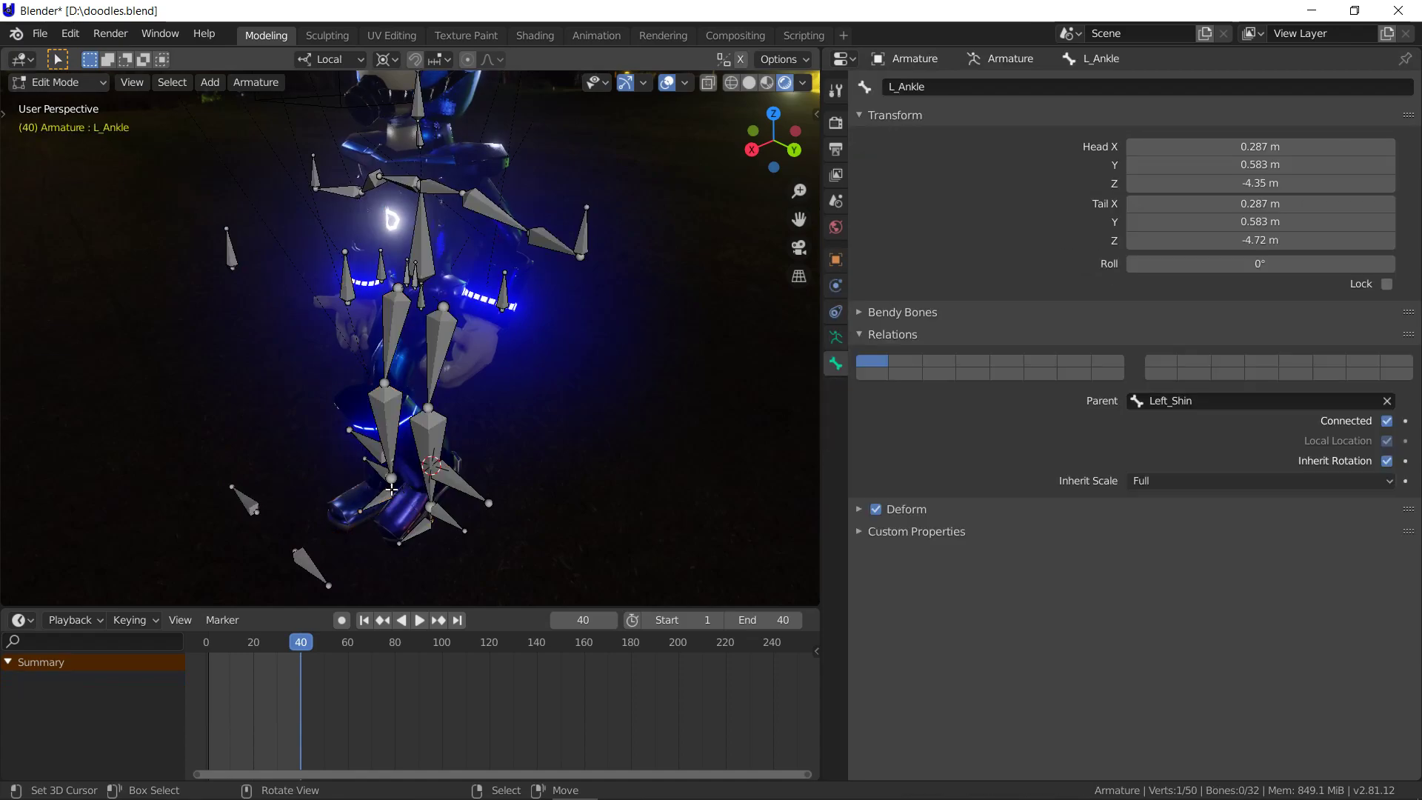
{"action": "left_click", "coordinate": [914, 86]}
{"action": "type", "text": "L"}
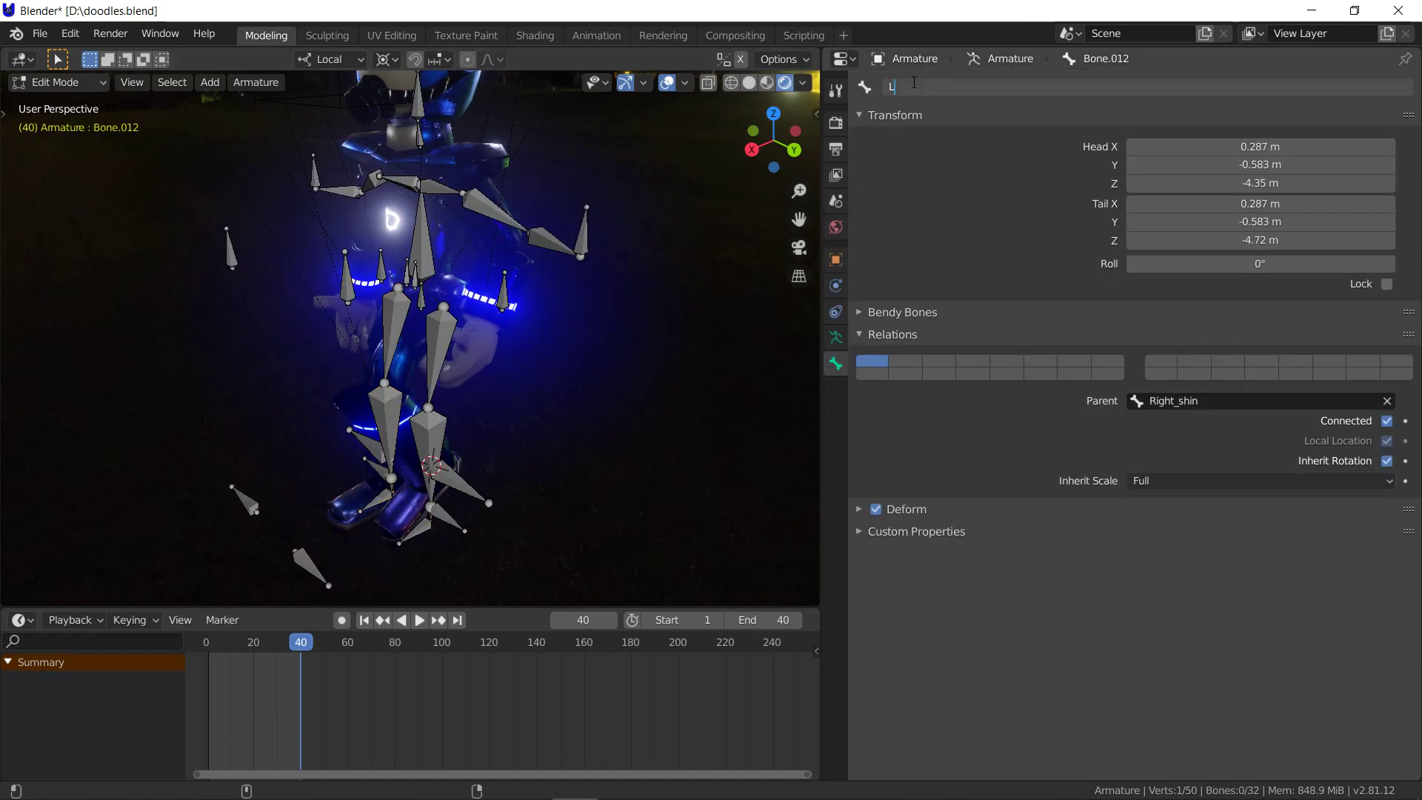
{"action": "key", "text": "BackSpace"}
{"action": "type", "text": "R_Ankle"}
{"action": "key", "text": "Return"}
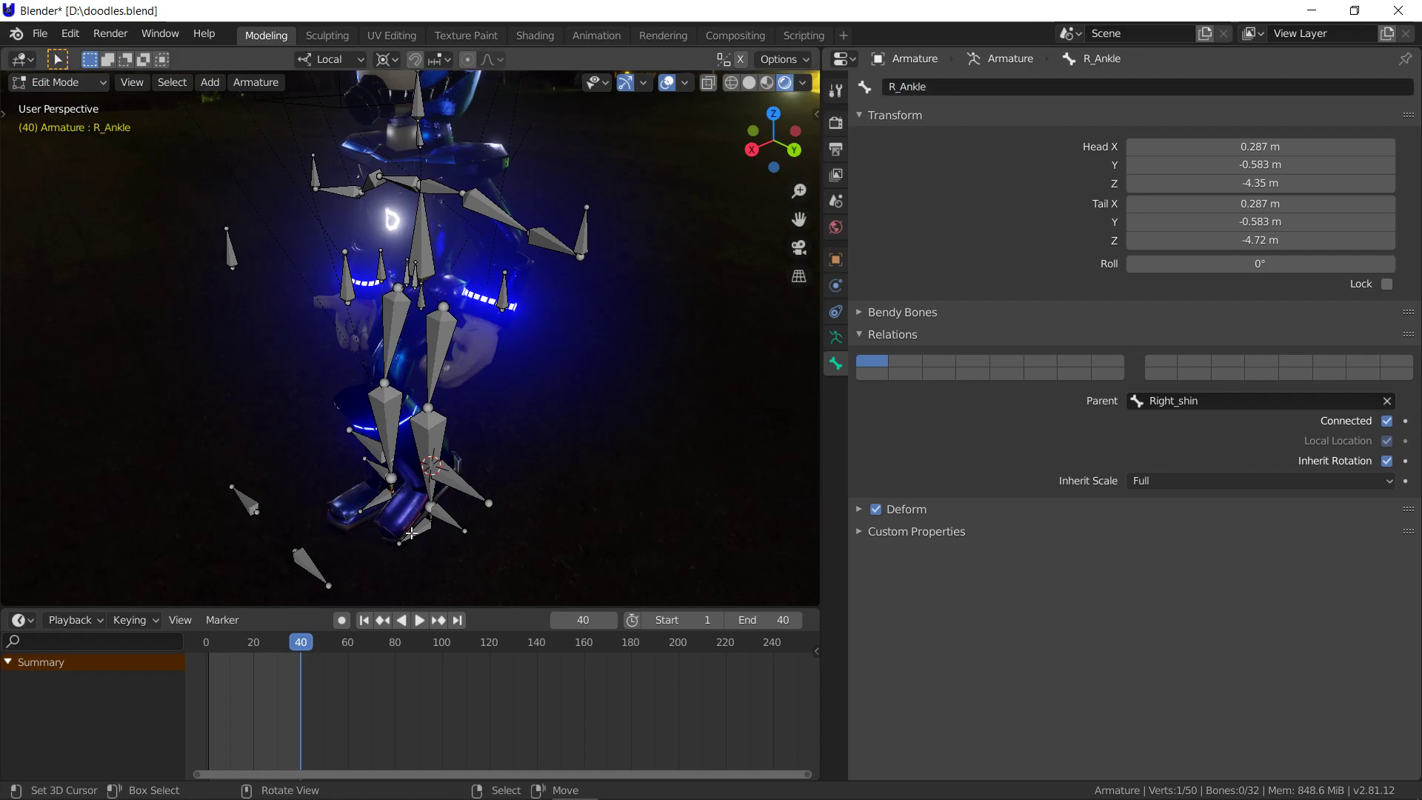
Rename the foot bone attached to R_Ankle as R_Foot
{"action": "key", "text": "e"}
{"action": "left_click", "coordinate": [391, 491]}
{"action": "left_click", "coordinate": [929, 86]}
{"action": "type", "text": "R_Foot"}
{"action": "key", "text": "Return"}
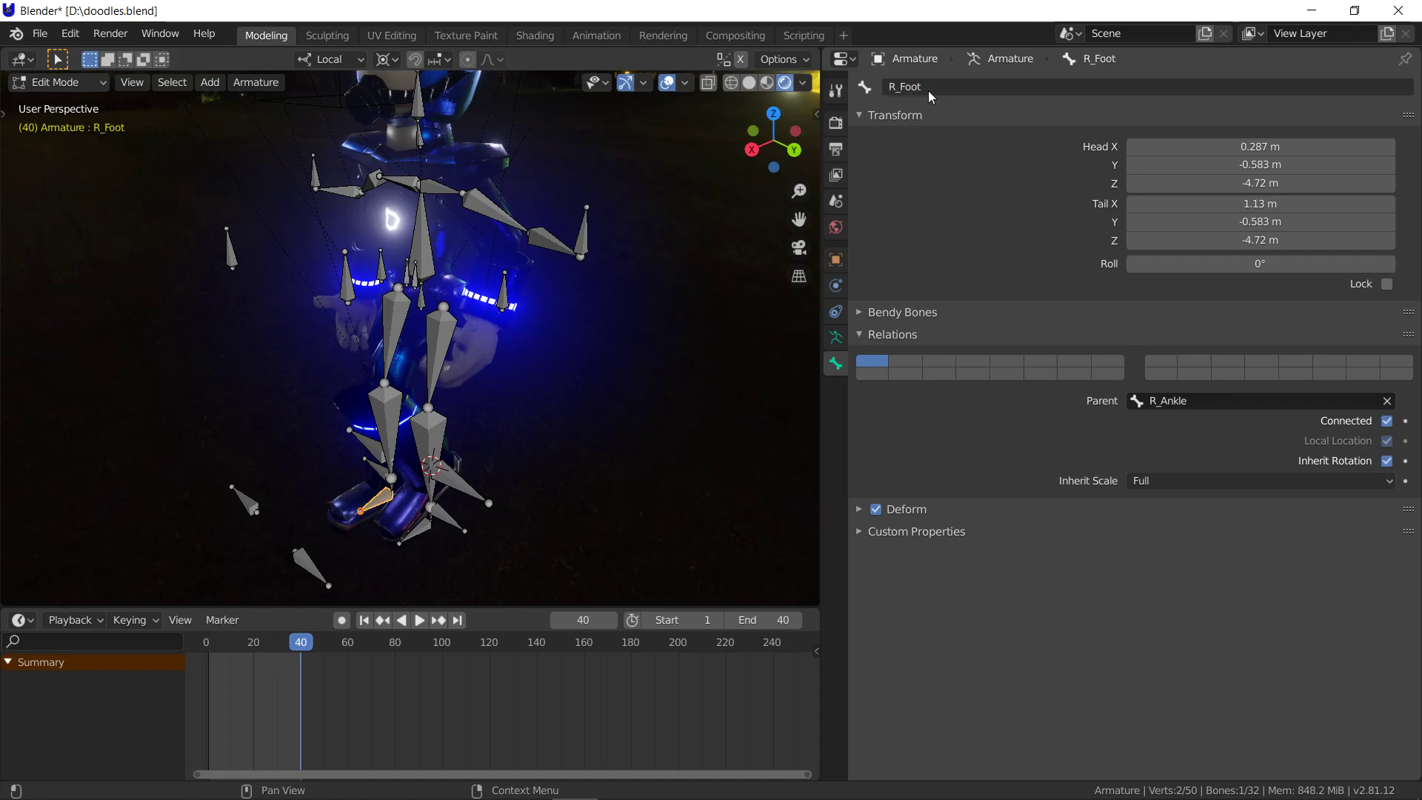
Rename the foot bone attached to L_Ankle as L_foot
{"action": "left_click", "coordinate": [420, 528]}
{"action": "left_click", "coordinate": [918, 80]}
{"action": "type", "text": "L_foot"}
{"action": "key", "text": "Return"}
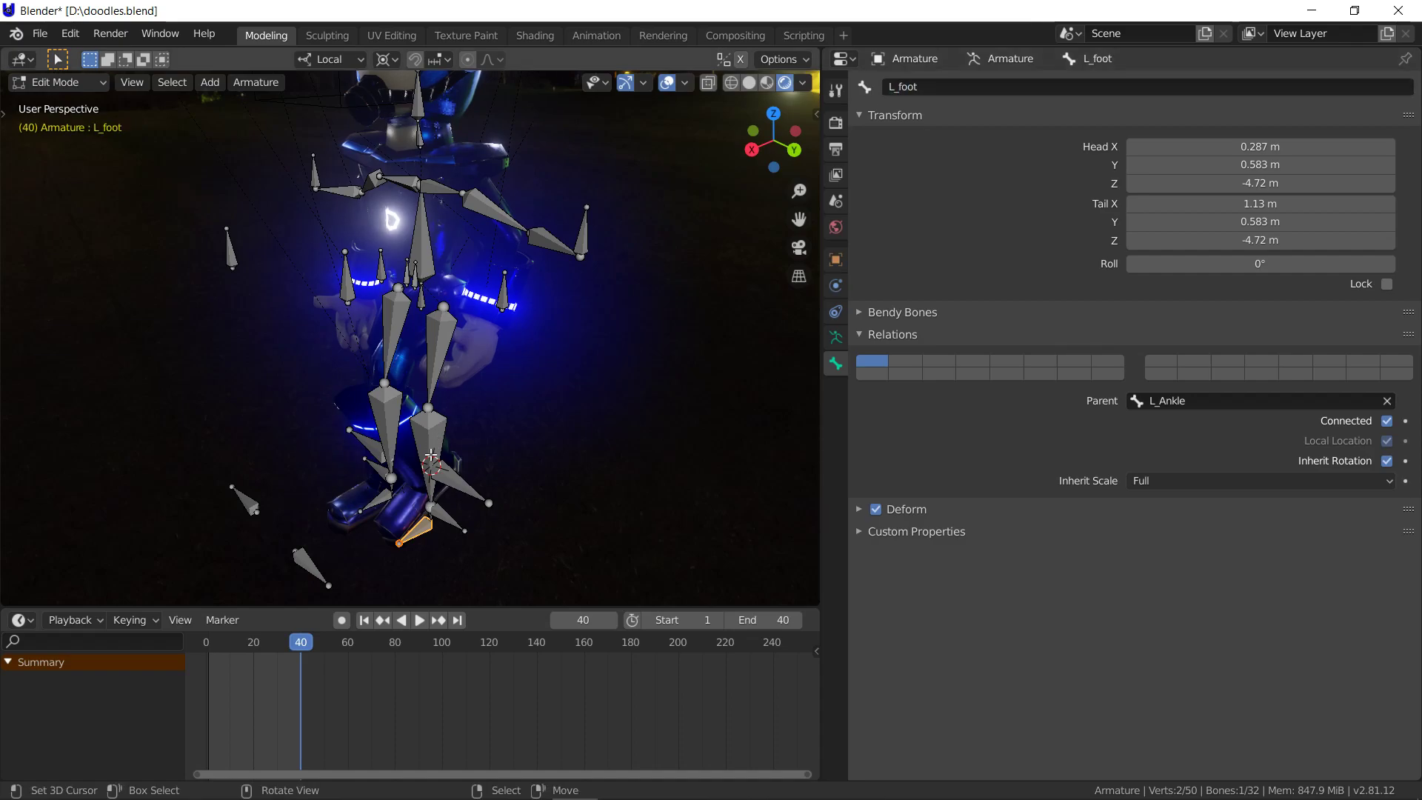
Select the L_Ankle and R_Ankle bones together in Edit Mode
{"action": "key", "text": "Tab"}
{"action": "key", "text": "Tab"}
{"action": "left_click", "coordinate": [431, 509]}
{"action": "left_click", "coordinate": [430, 516]}
{"action": "left_click", "coordinate": [392, 481]}
{"action": "left_click", "coordinate": [397, 491]}
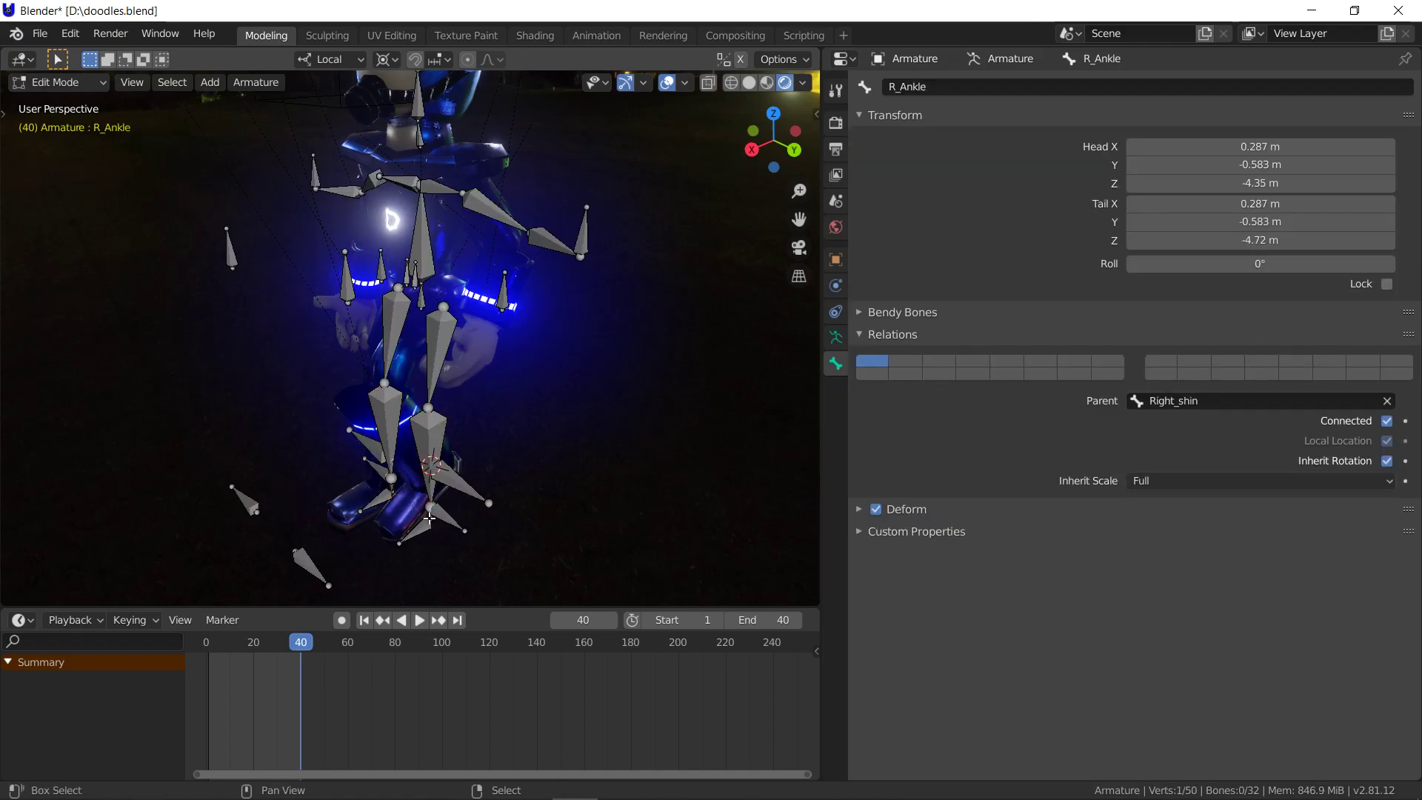
{"action": "left_click", "coordinate": [393, 487]}
{"action": "left_click", "coordinate": [394, 488]}
{"action": "left_click", "coordinate": [393, 490]}
{"action": "left_click", "coordinate": [392, 489]}
{"action": "left_click", "coordinate": [431, 516]}
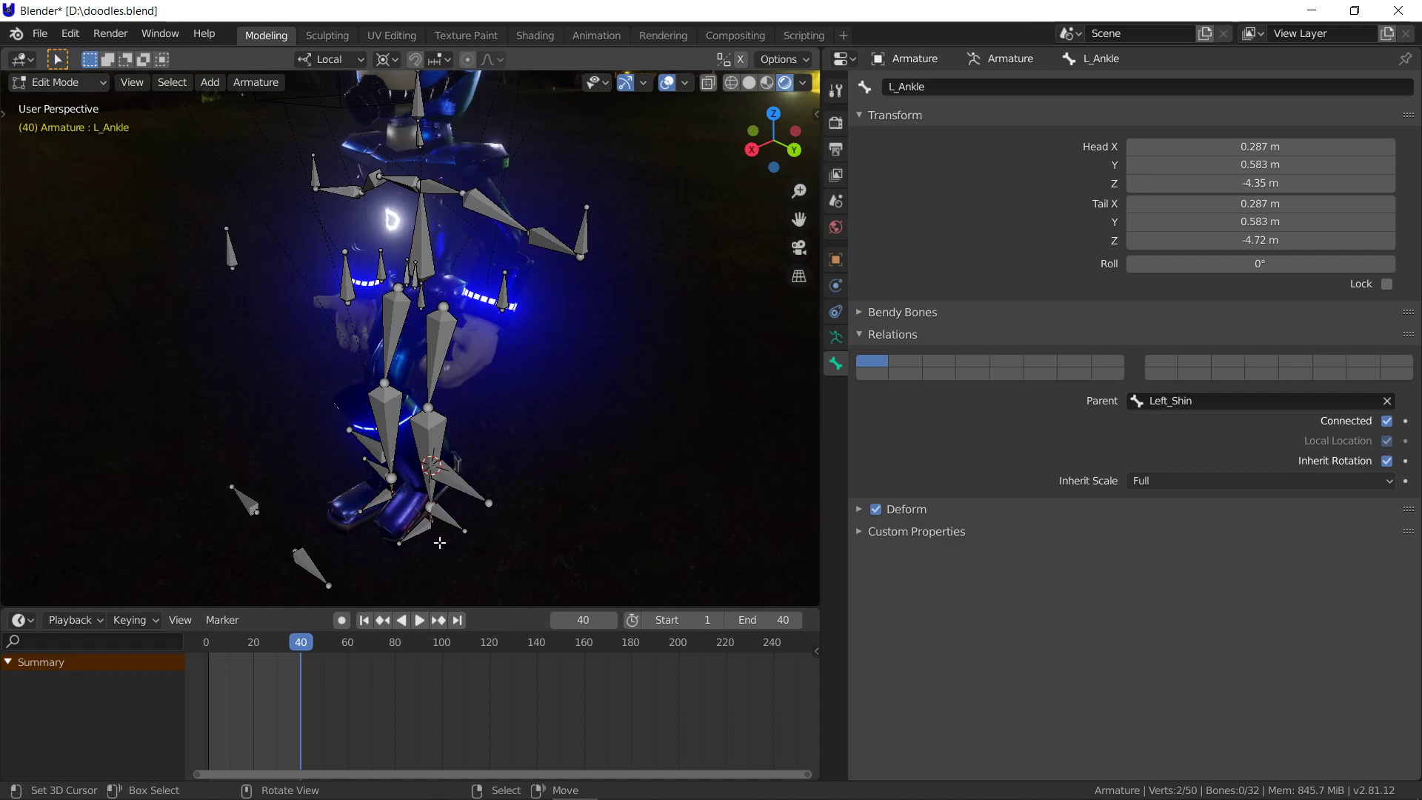
{"action": "left_click", "coordinate": [432, 524], "text": "ctrl"}
{"action": "left_click", "coordinate": [420, 528], "text": "shift"}
{"action": "left_click", "coordinate": [445, 521]}
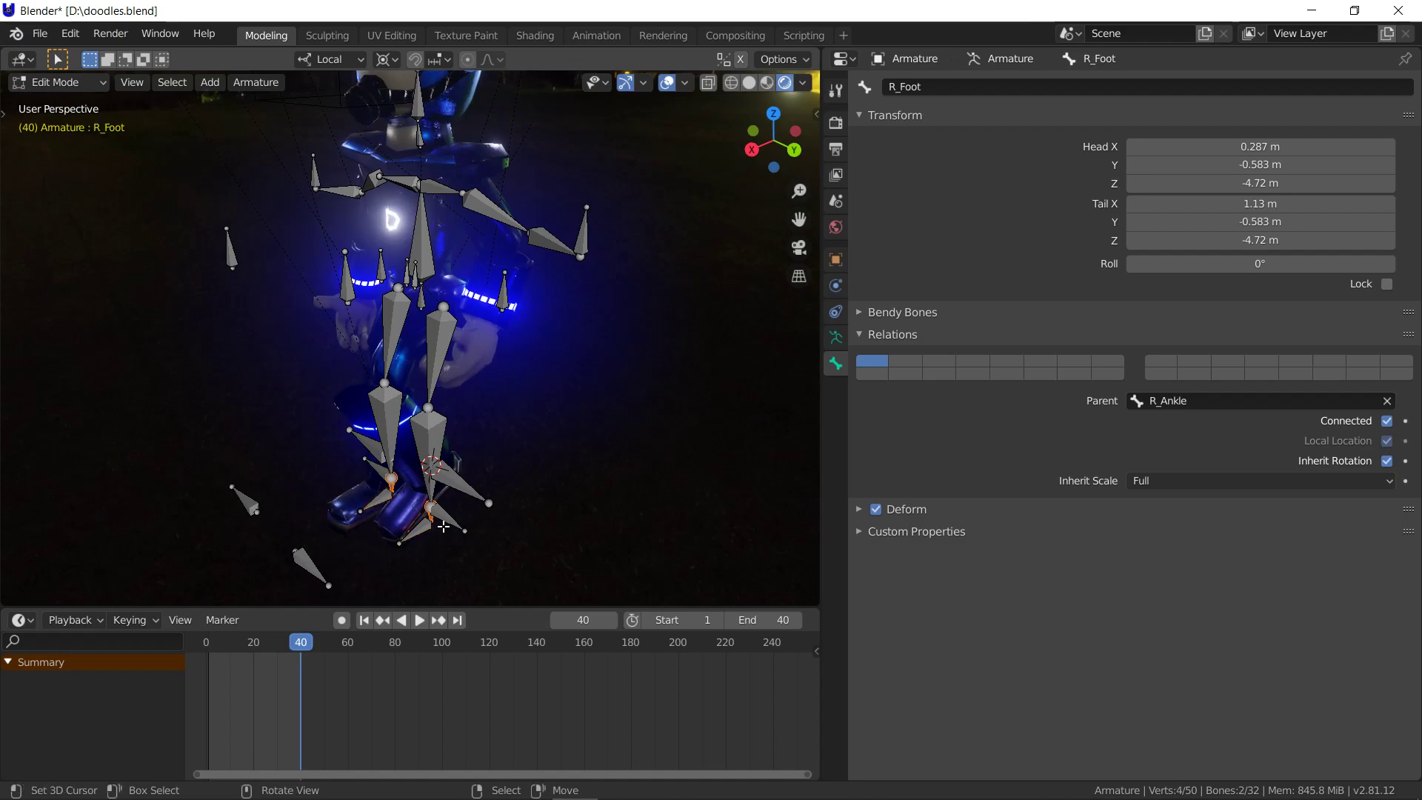
Duplicate both ankle bones and move the copies along negative local X to a spot behind the legs
{"action": "key", "text": "shift+d"}
{"action": "right_click", "coordinate": [445, 521]}
{"action": "key", "text": "g"}
{"action": "key", "text": "x"}
{"action": "key", "text": "x"}
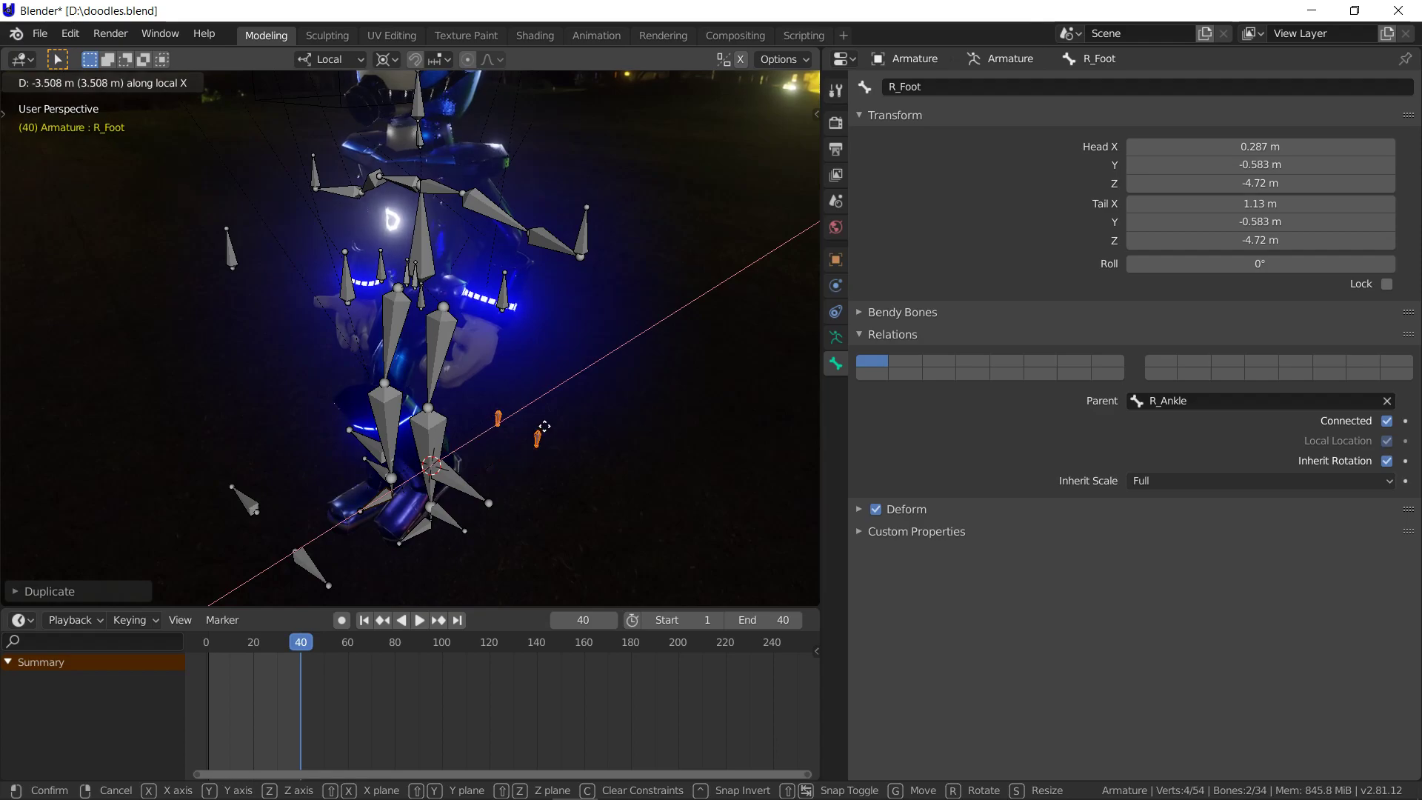
{"action": "left_click", "coordinate": [564, 409]}
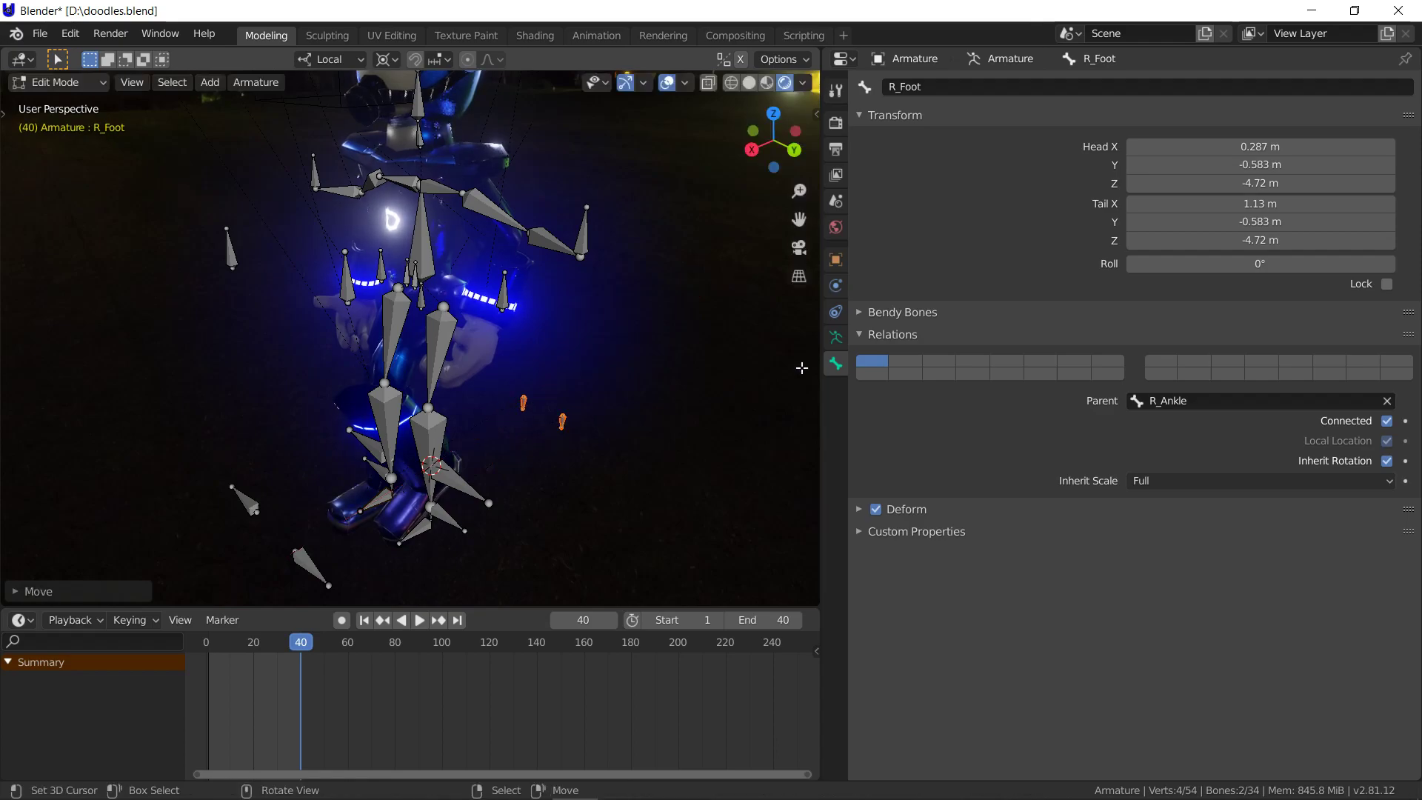
Clear the parent bone of R_Foot
{"action": "left_click", "coordinate": [1387, 401]}
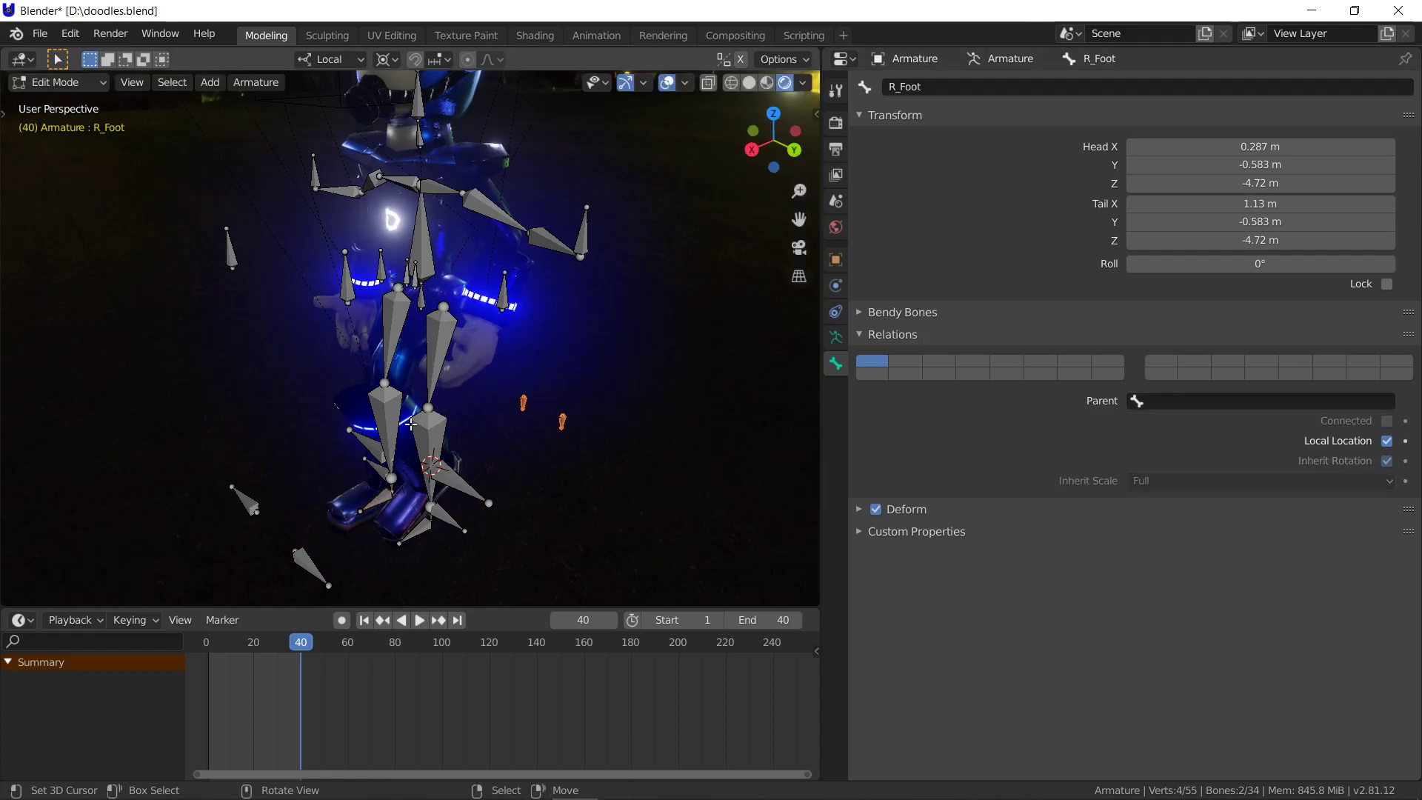
Clear the parent bone of the duplicated R_Ankle.001 bone and snap the 3D cursor to it
{"action": "key", "text": "Tab"}
{"action": "key", "text": "Tab"}
{"action": "left_click", "coordinate": [523, 403]}
{"action": "left_click", "coordinate": [1386, 401]}
{"action": "key", "text": "Tab"}
{"action": "key", "text": "Tab"}
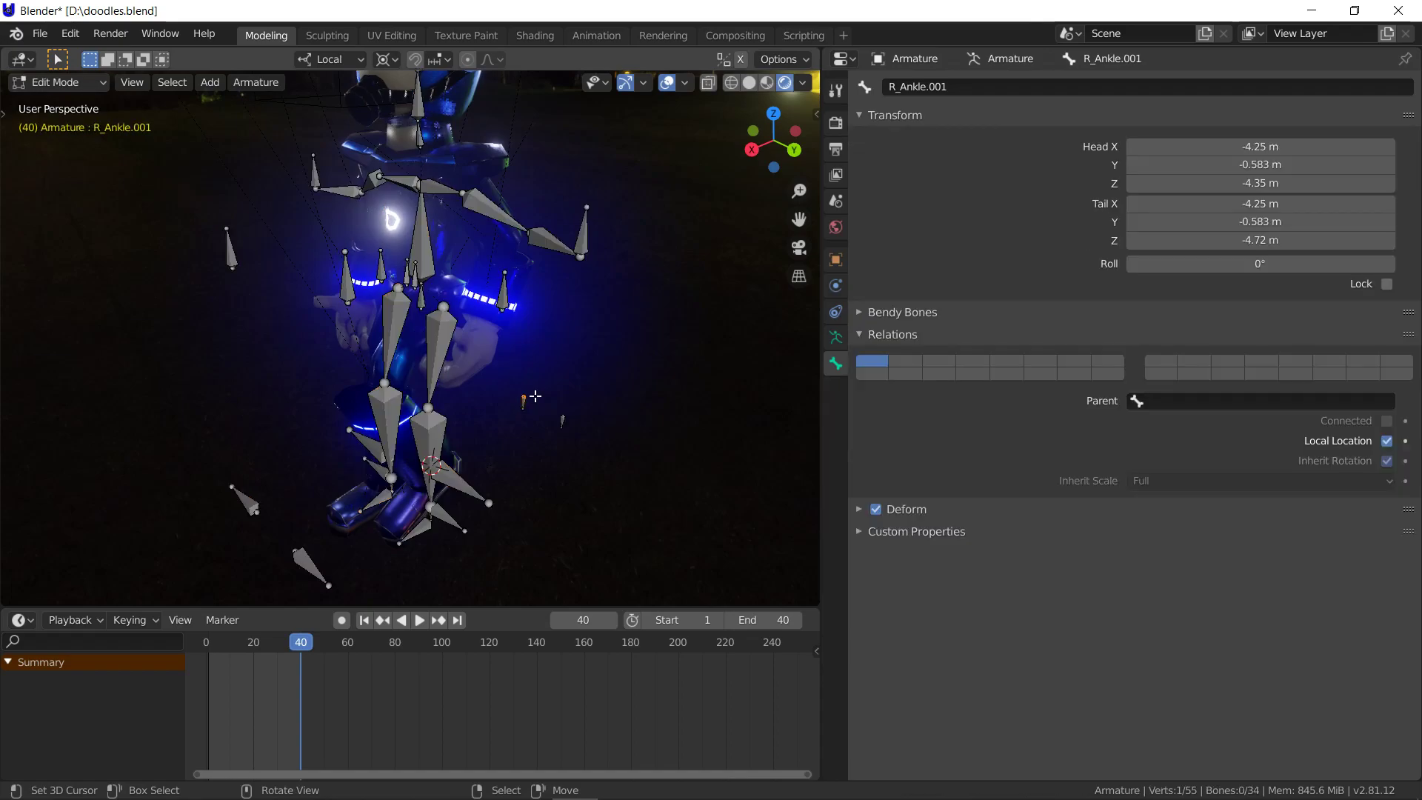
{"action": "key", "text": "shift+s"}
{"action": "left_click", "coordinate": [524, 506]}
Clear the parent bone of the duplicated L_Ankle.001 bone
{"action": "key", "text": "Tab"}
{"action": "key", "text": "Tab"}
{"action": "left_click", "coordinate": [569, 416]}
{"action": "left_click", "coordinate": [1387, 400]}
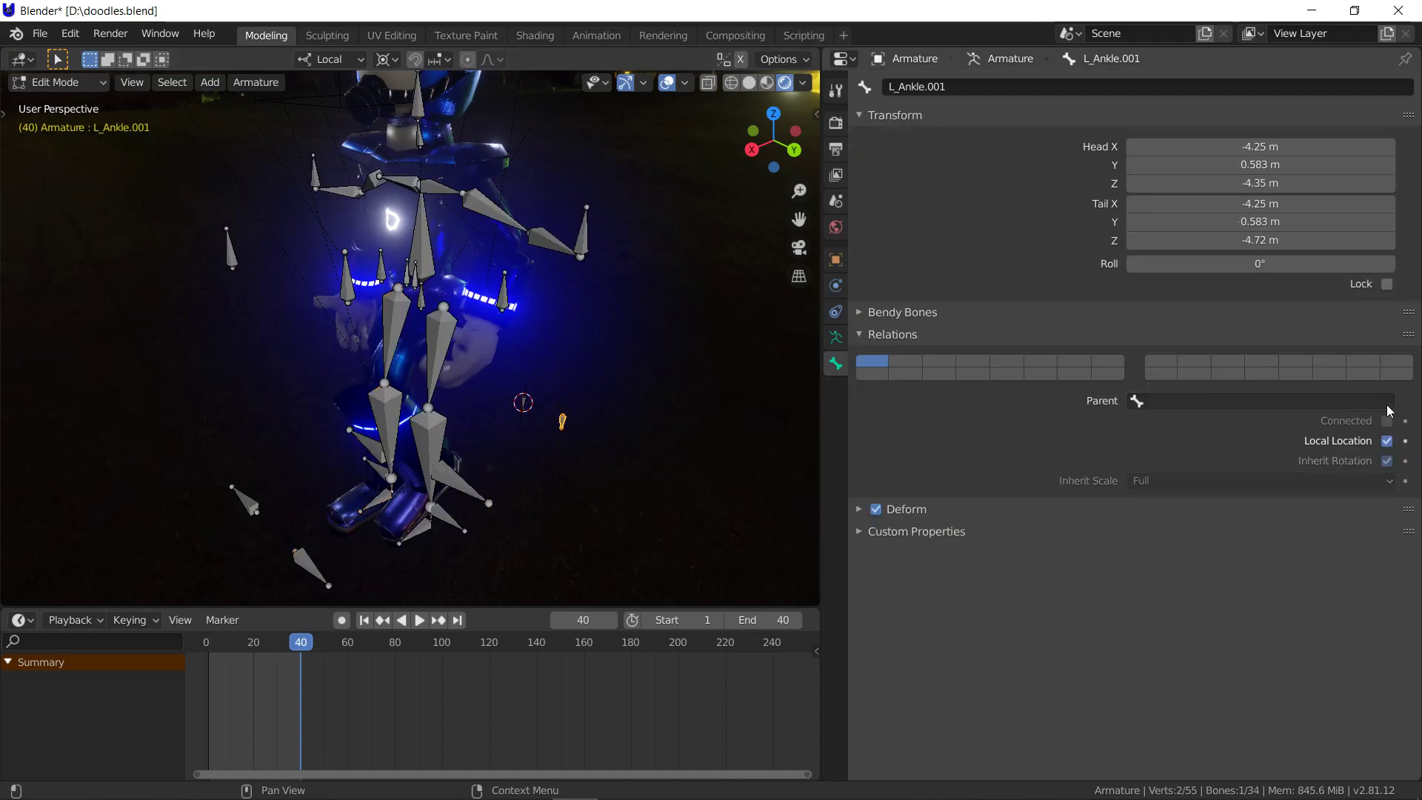
Switch the armature to Pose Mode
{"action": "key", "text": "Tab"}
{"action": "key", "text": "Tab"}
{"action": "key", "text": "Tab"}
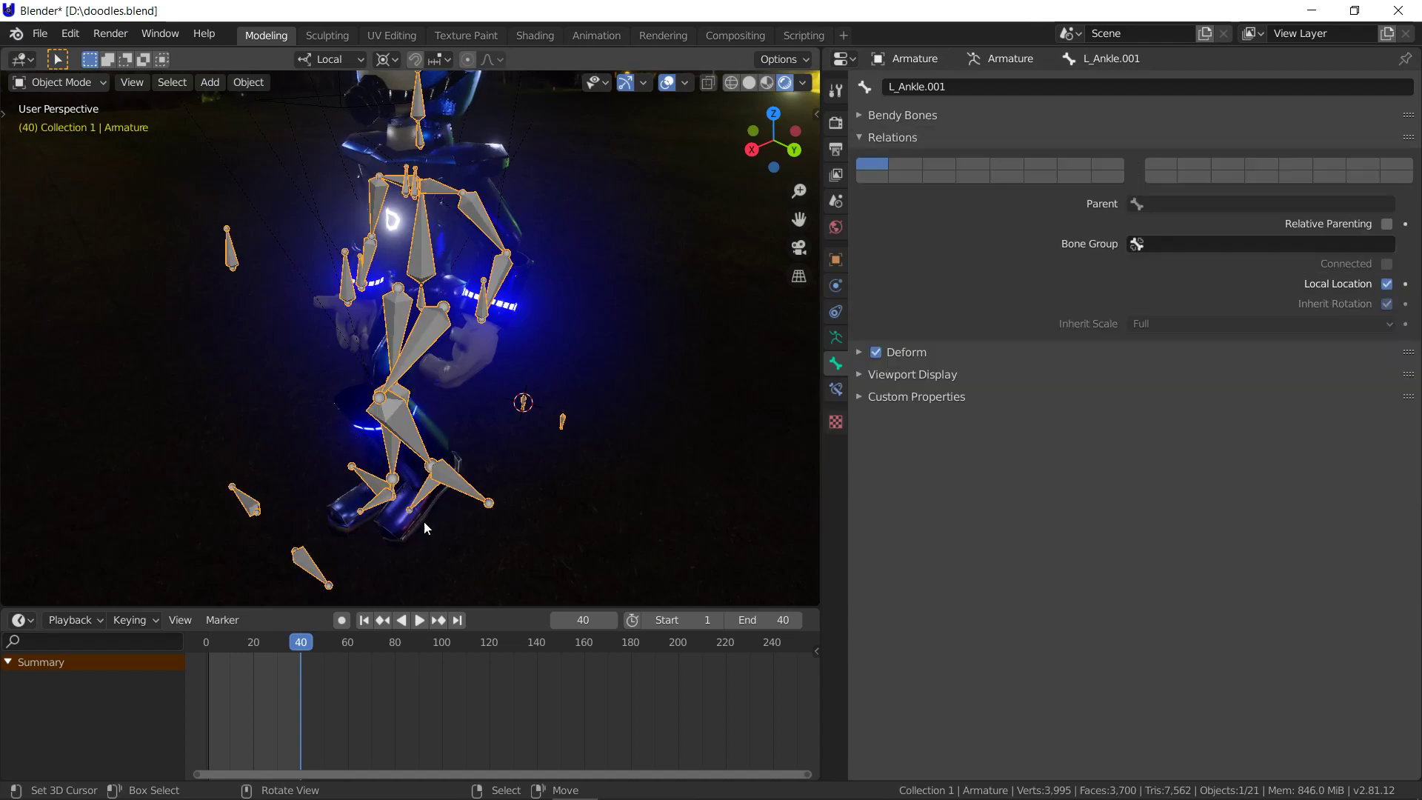
{"action": "key", "text": "Tab"}
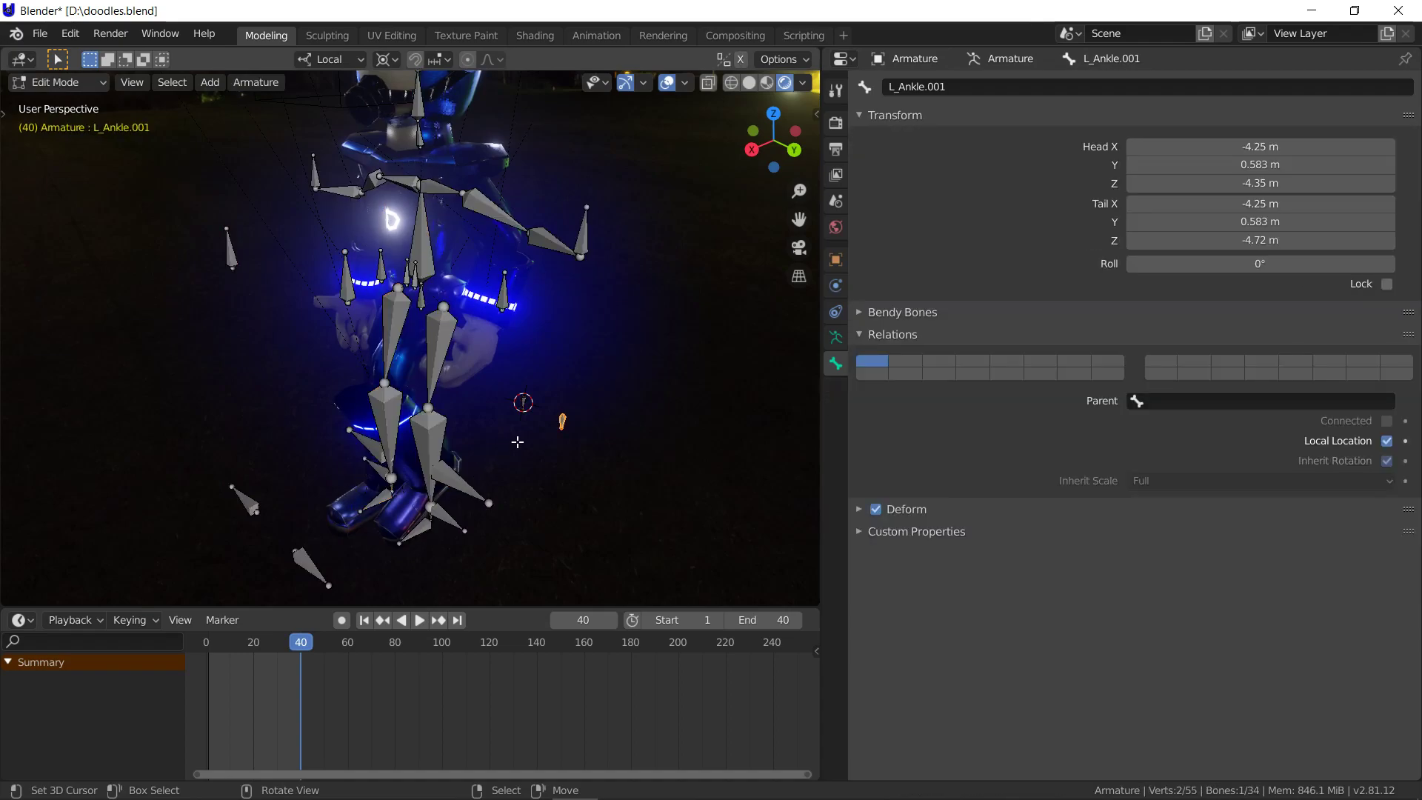
{"action": "key", "text": "Tab"}
{"action": "key", "text": "Tab"}
{"action": "left_click", "coordinate": [58, 82]}
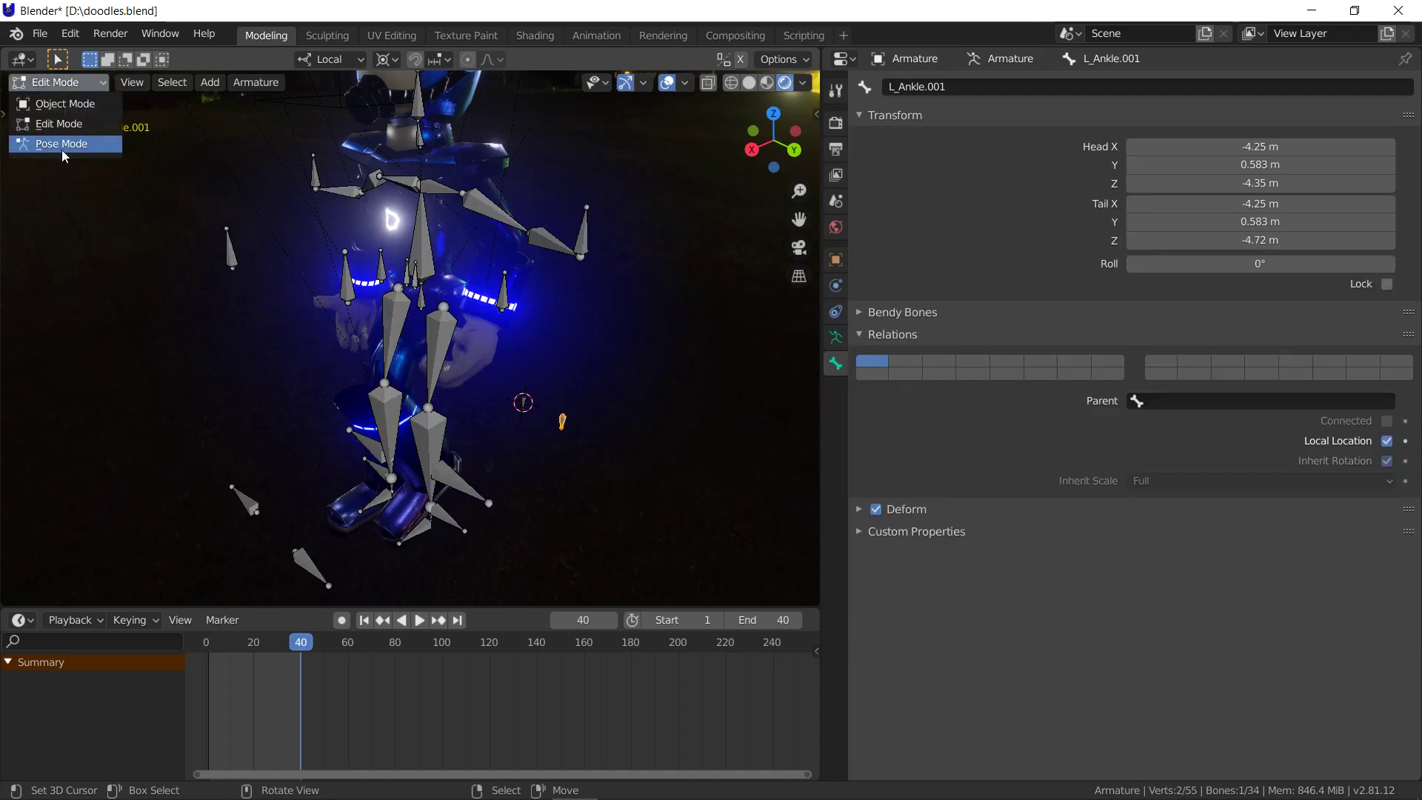
{"action": "left_click", "coordinate": [61, 144]}
Add a Copy Rotation bone constraint to L_Ankle with the Armature as its target
{"action": "left_click", "coordinate": [436, 473]}
{"action": "left_click", "coordinate": [434, 473]}
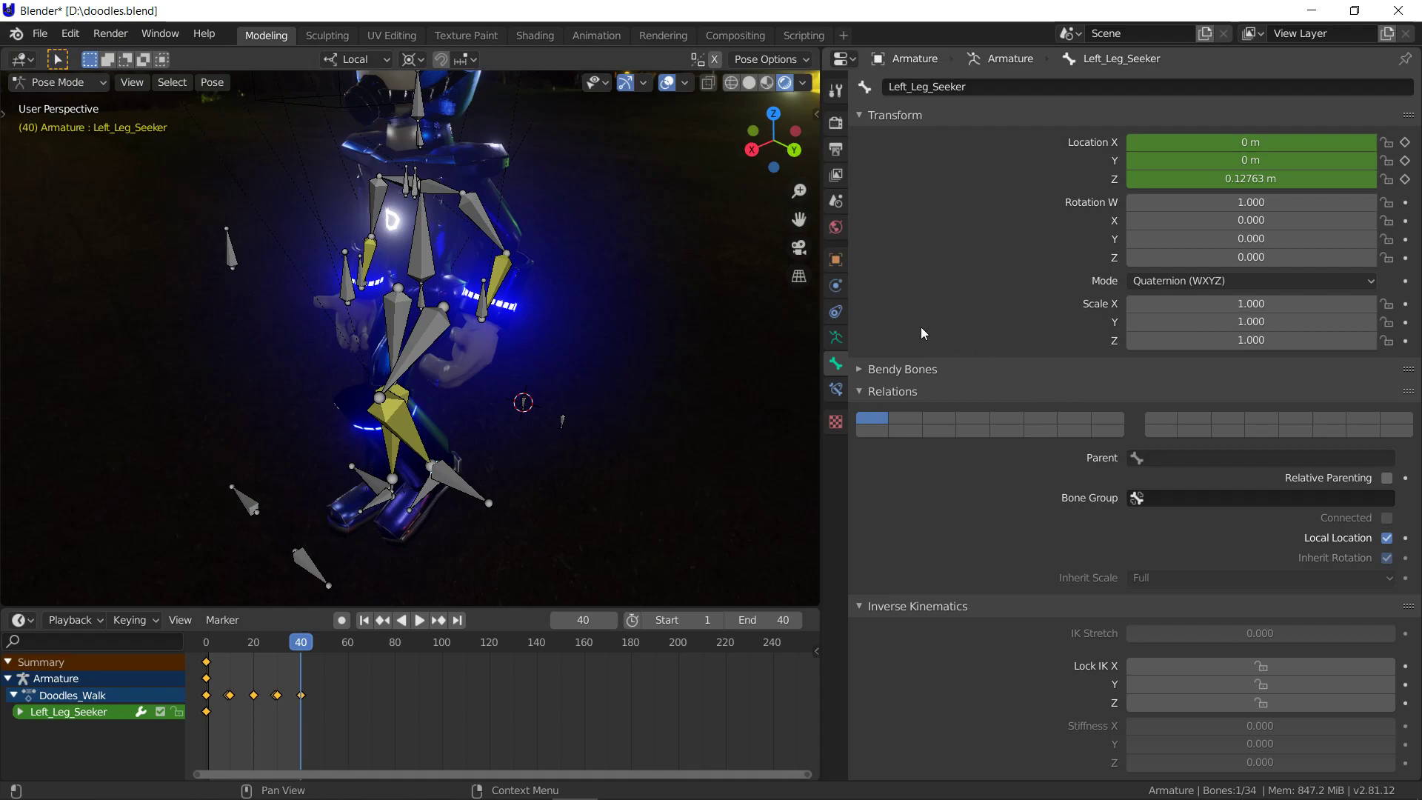
{"action": "left_click", "coordinate": [836, 389]}
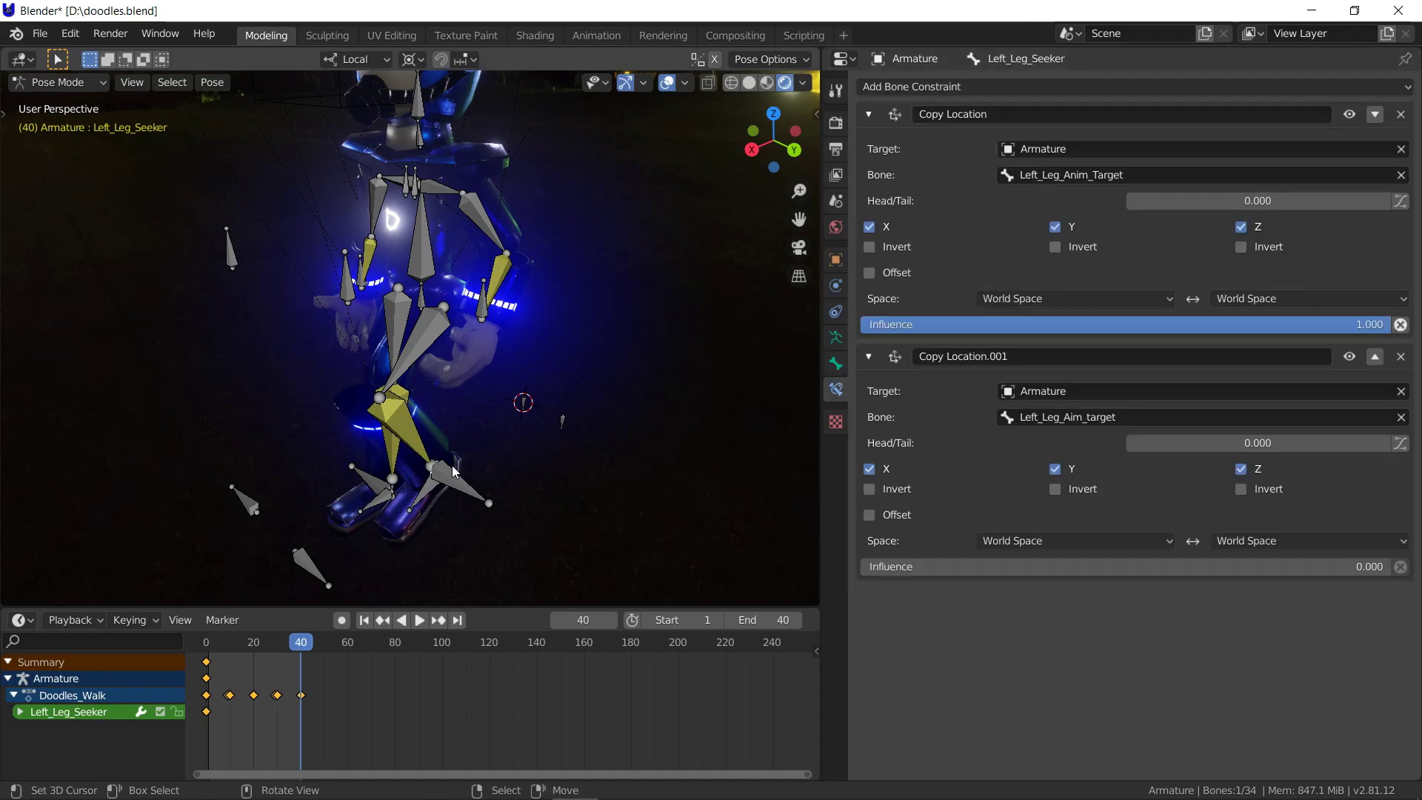
{"action": "key", "text": "shift+grave"}
{"action": "key", "text": "w"}
{"action": "left_click", "coordinate": [416, 291]}
{"action": "left_click", "coordinate": [447, 287]}
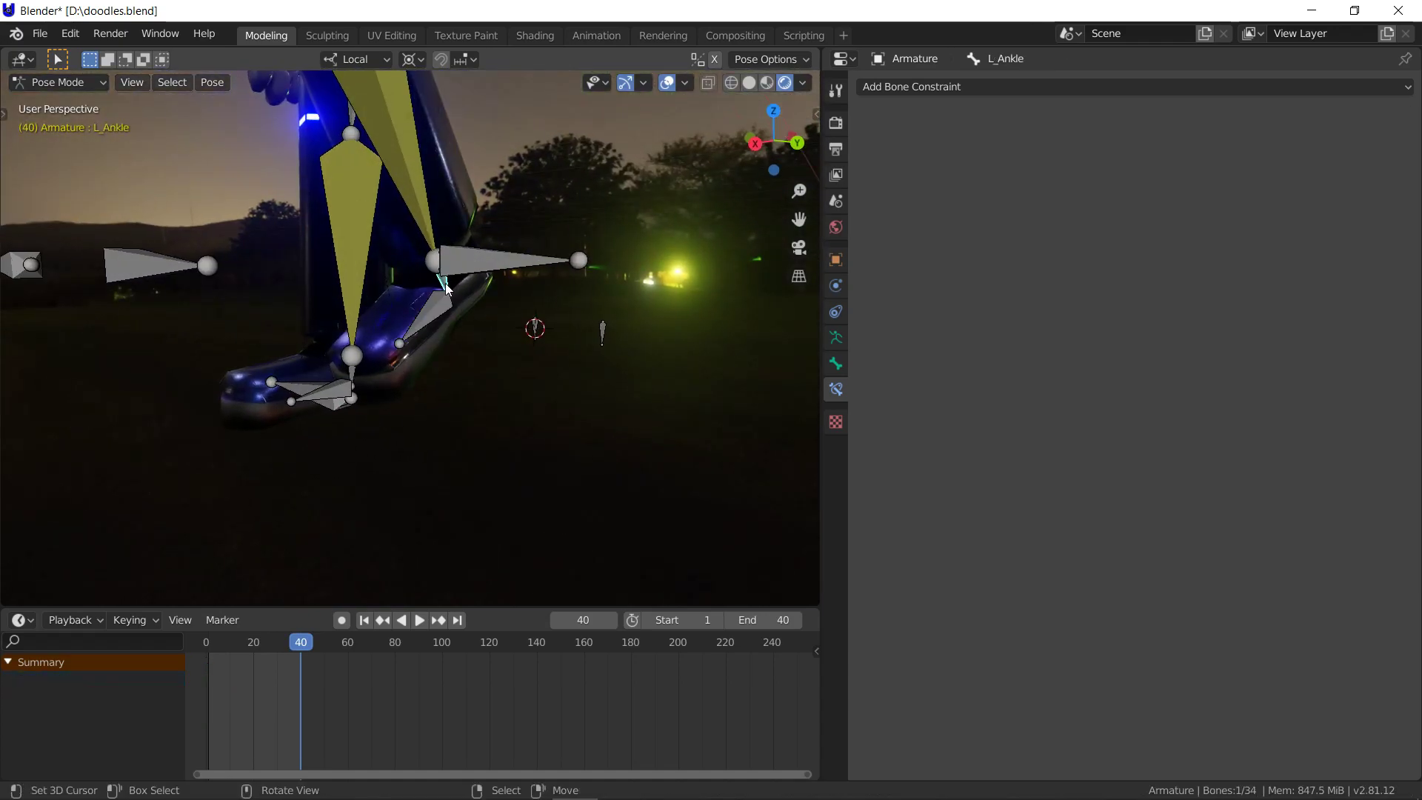
{"action": "left_click", "coordinate": [953, 86]}
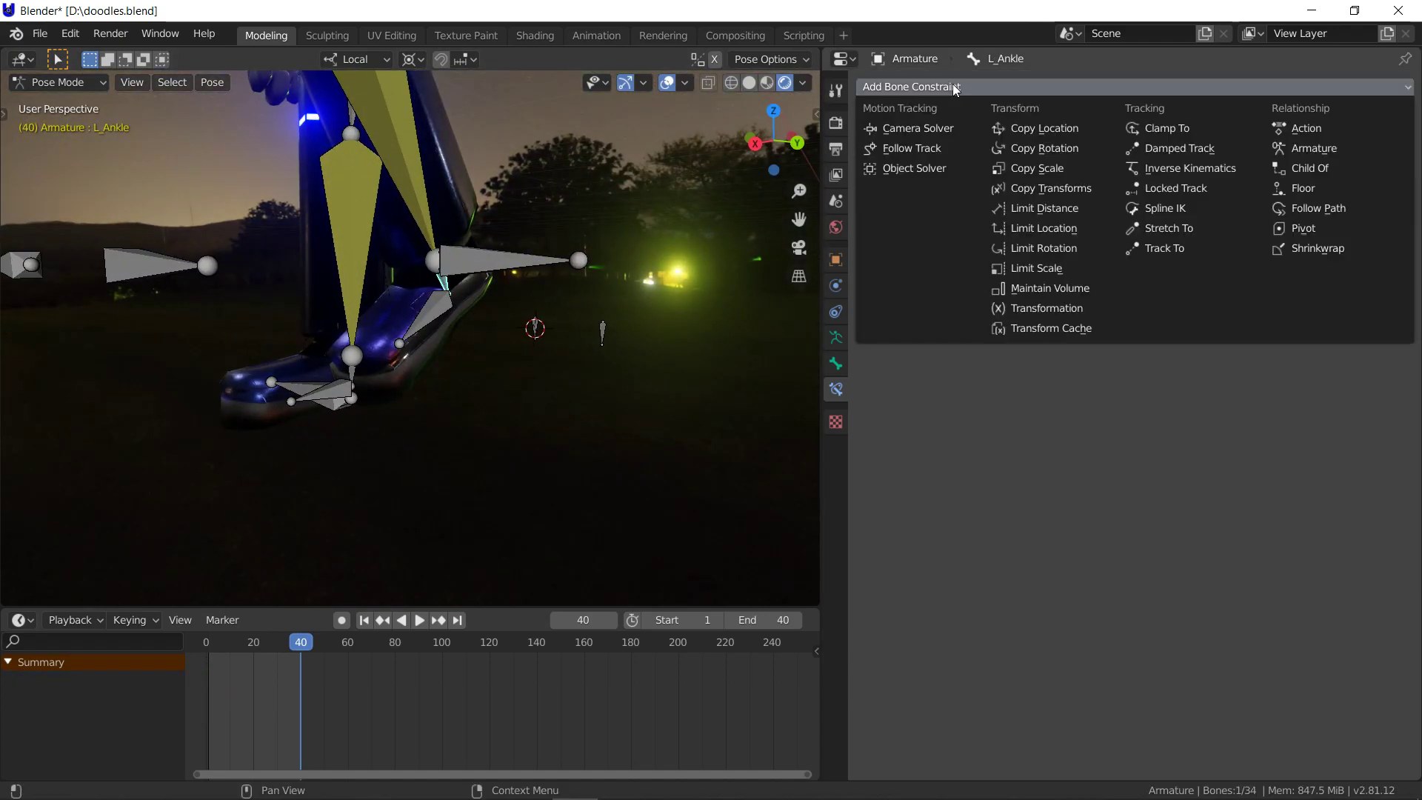
{"action": "left_click", "coordinate": [1064, 148]}
{"action": "left_click", "coordinate": [1401, 149]}
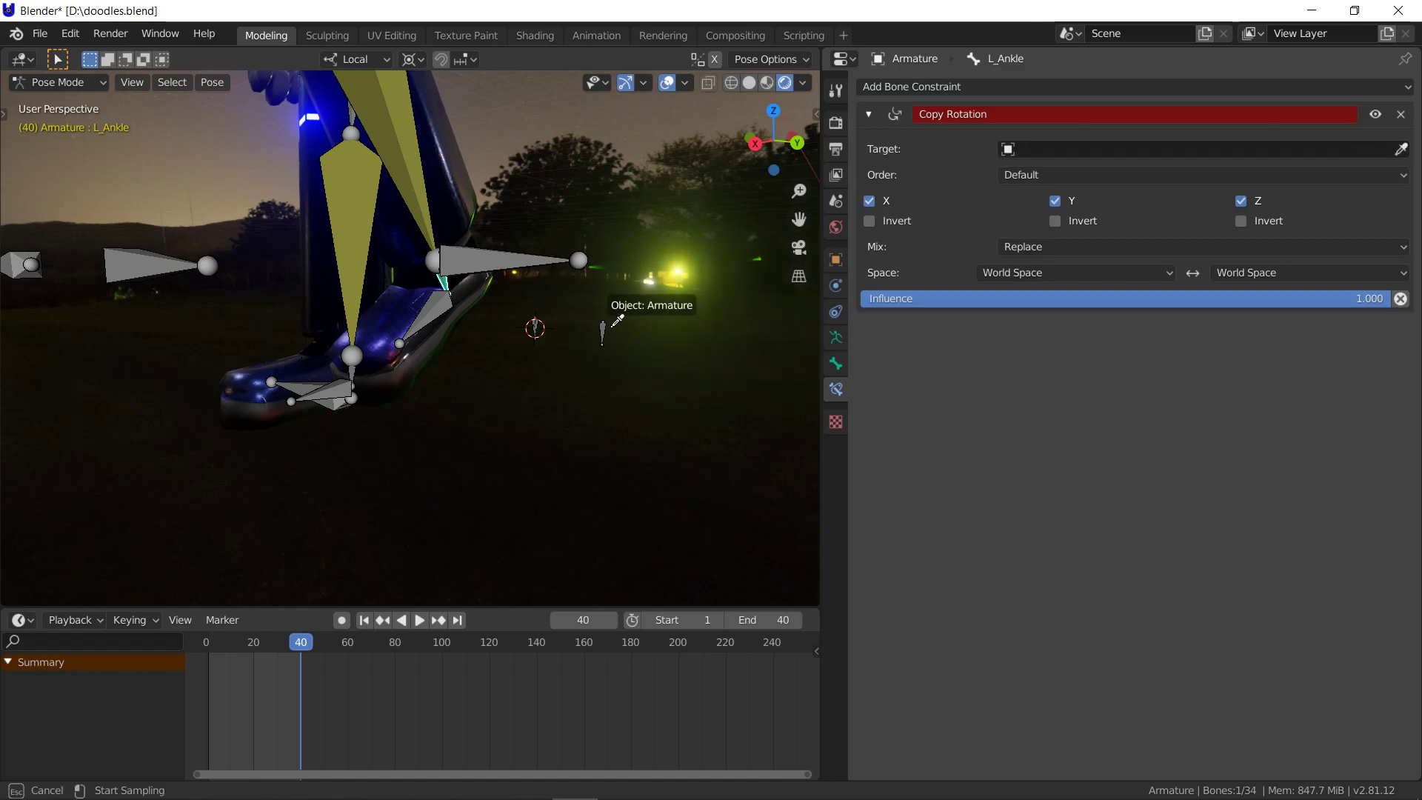
{"action": "left_click", "coordinate": [614, 323]}
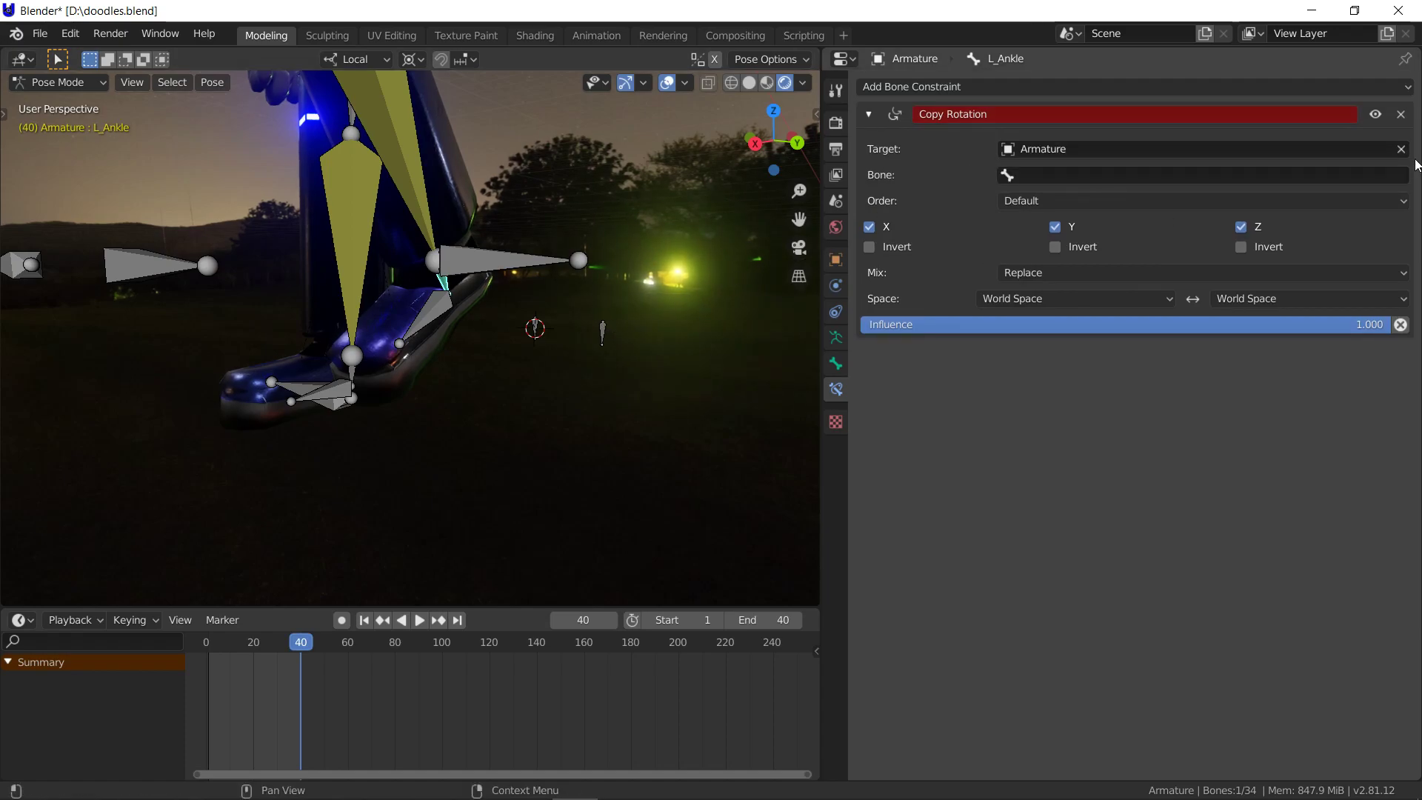
Choose R_Ankle.001 as the target bone of L_Ankle's Copy Rotation constraint
{"action": "left_click", "coordinate": [1360, 174]}
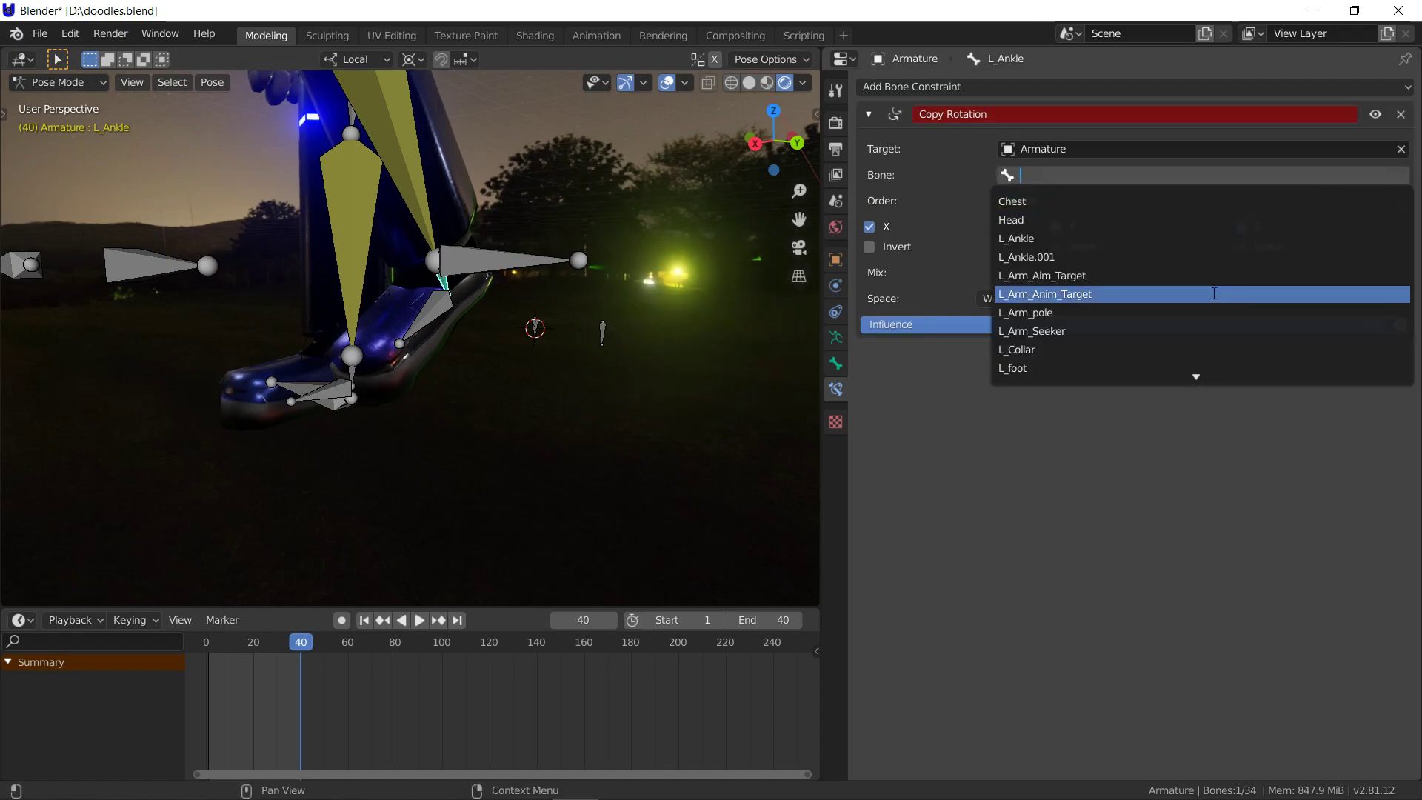
{"action": "type", "text": "R_"}
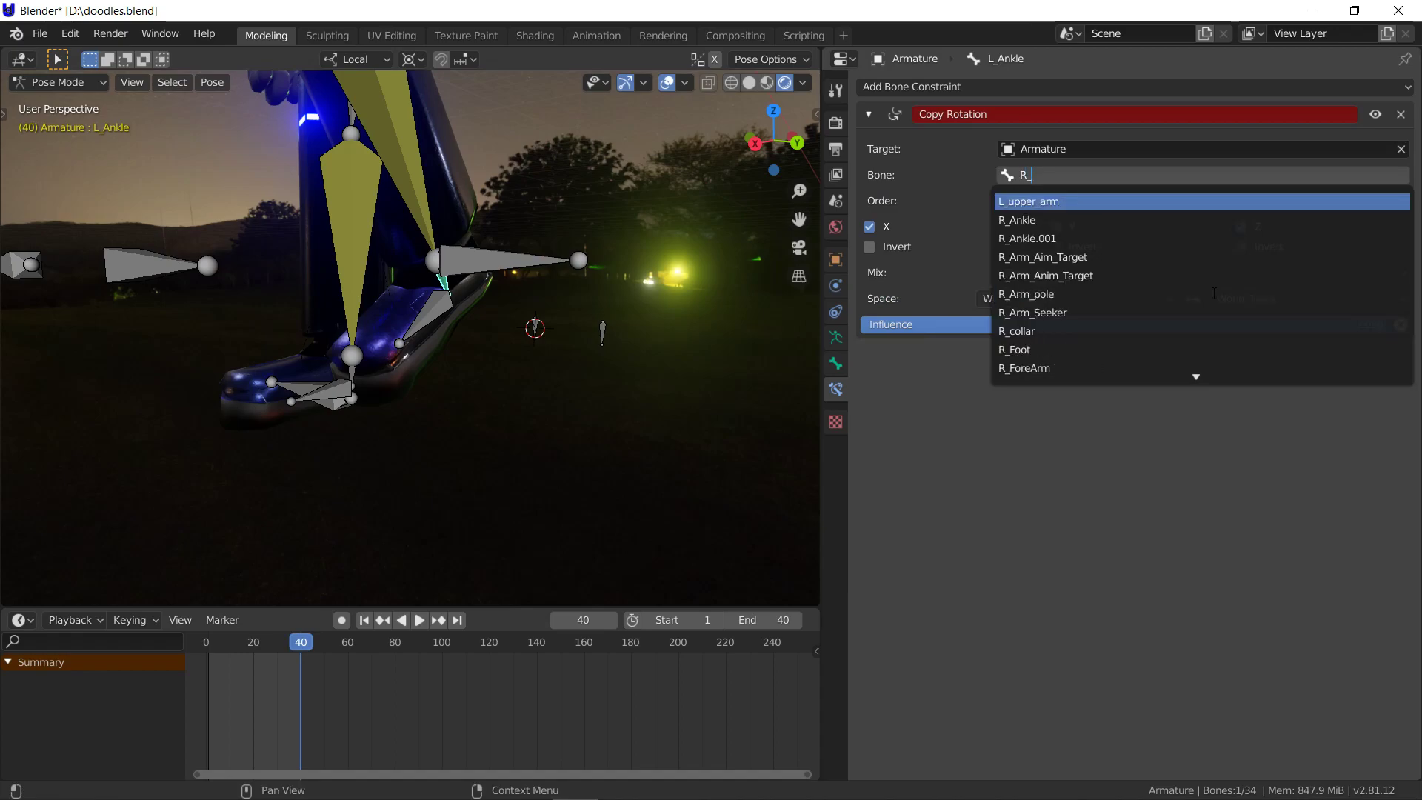
{"action": "key", "text": "Down"}
{"action": "key", "text": "Down"}
{"action": "key", "text": "Return"}
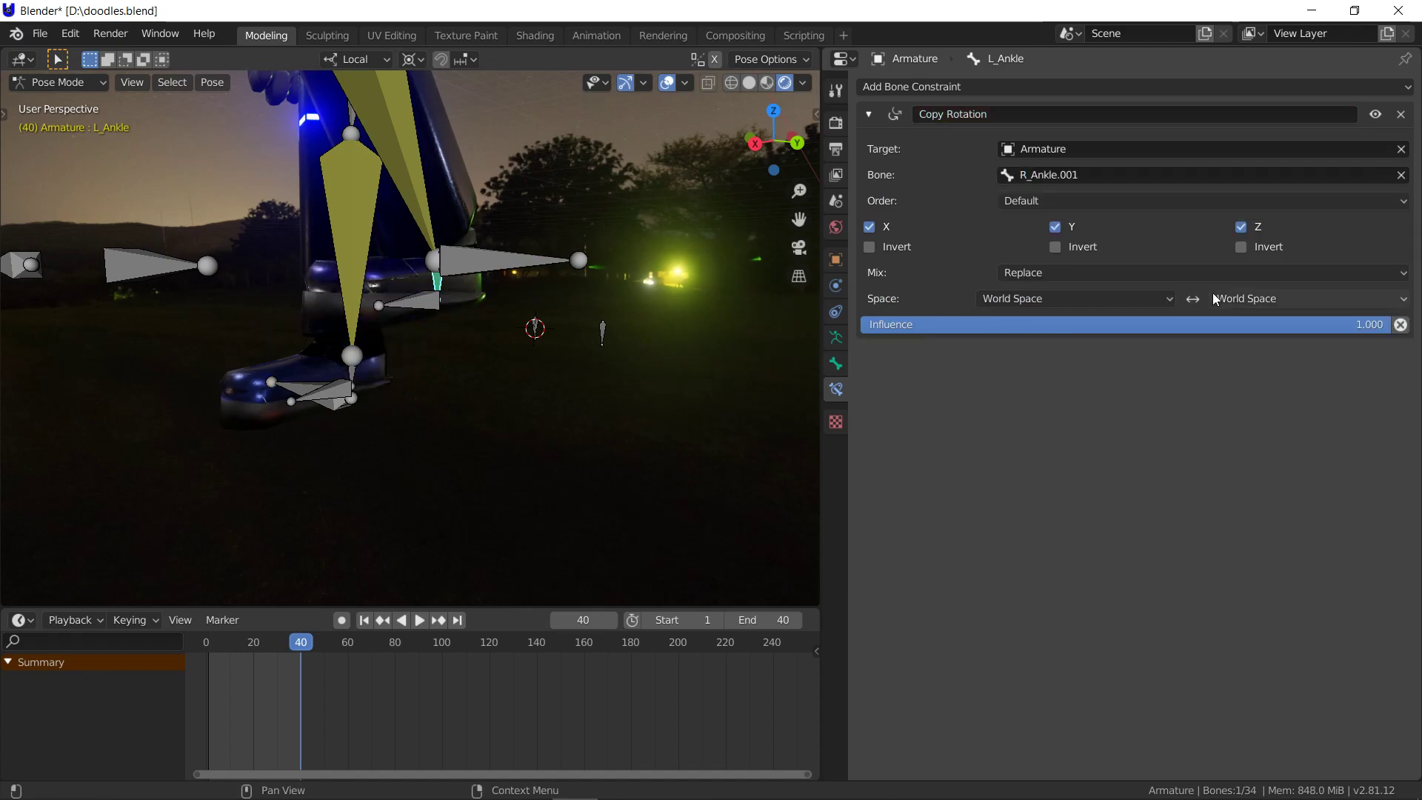
Rename the detached L_Ankle.001 control bone as L_Ankle_rot
{"action": "left_click", "coordinate": [600, 333]}
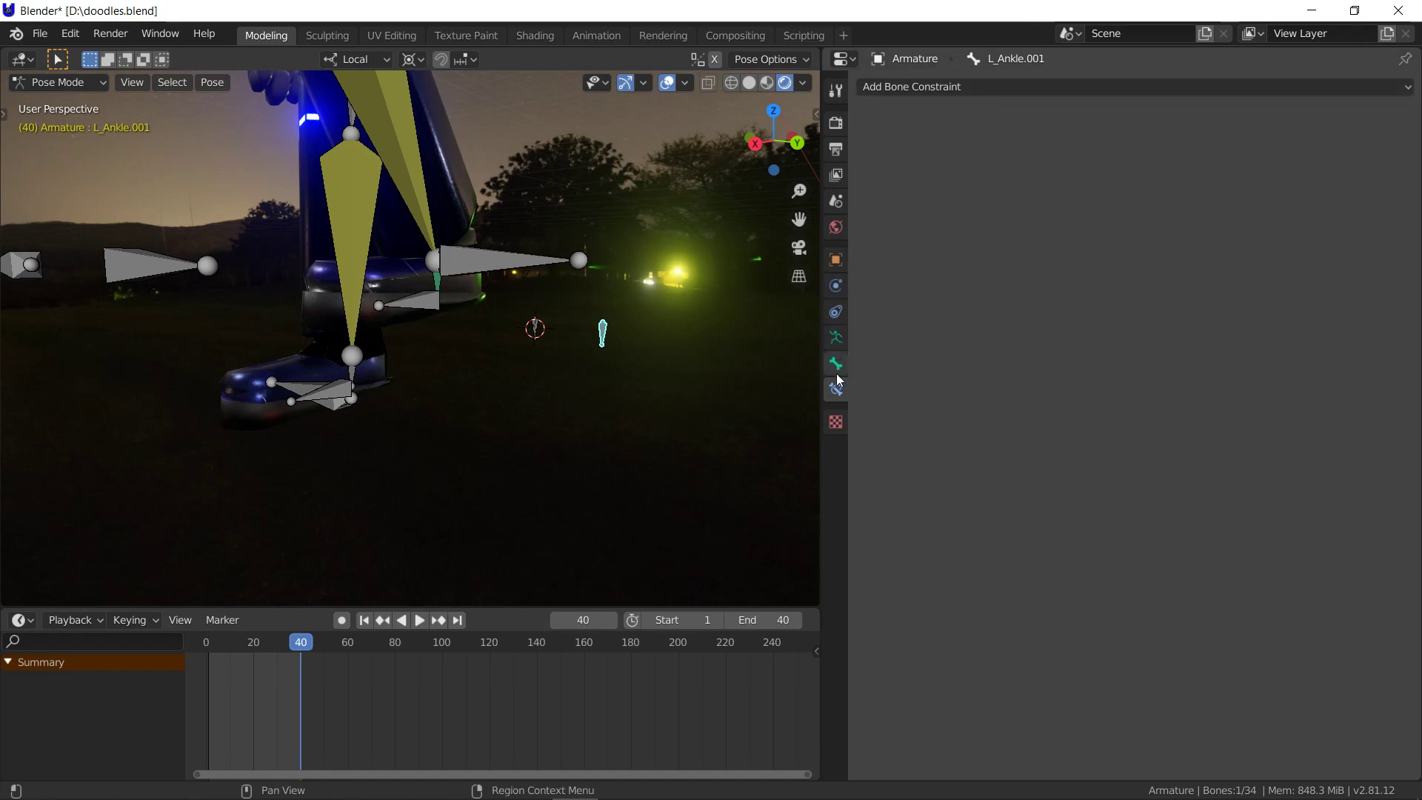
{"action": "left_click", "coordinate": [836, 260]}
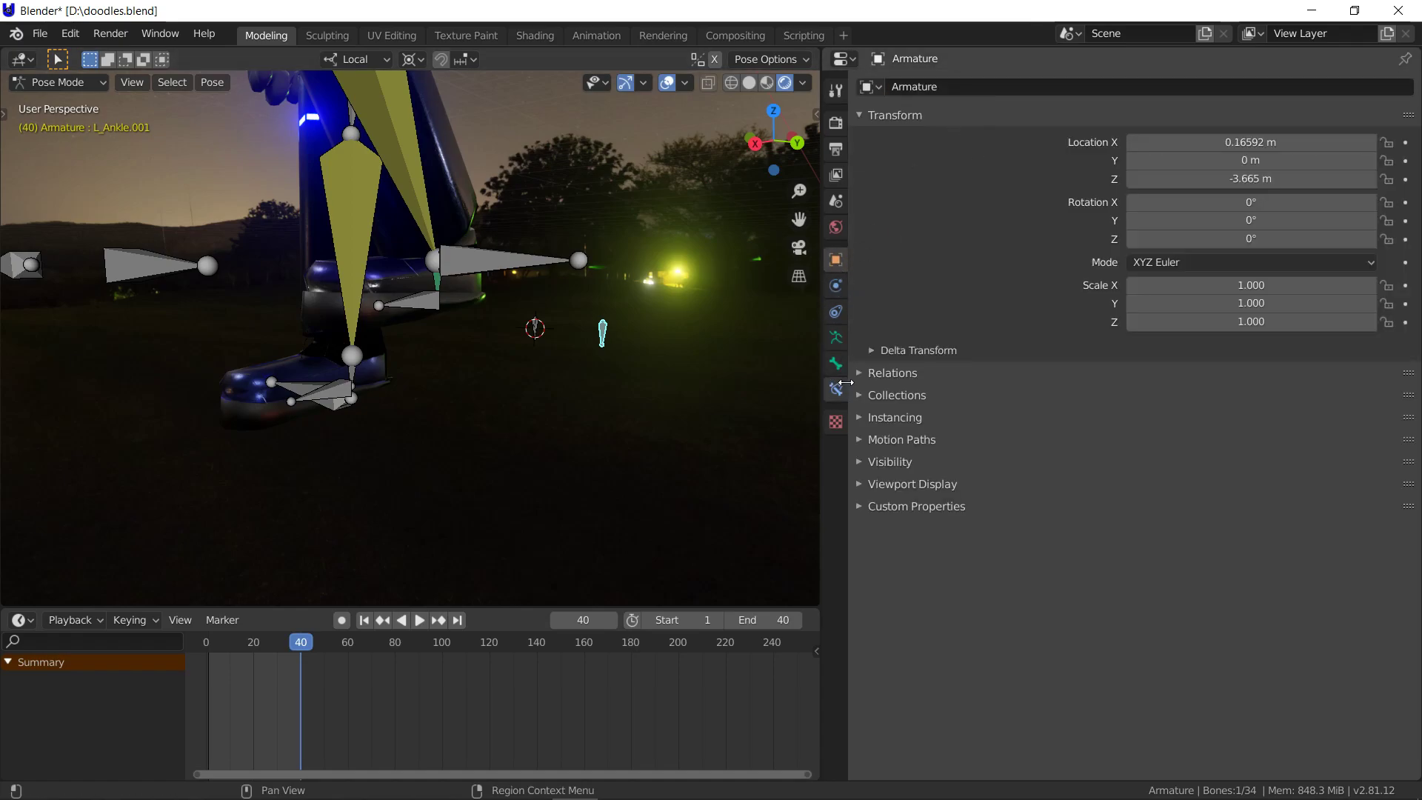
{"action": "left_click", "coordinate": [836, 363]}
{"action": "left_click_drag", "start_coordinate": [923, 87], "coordinate": [999, 85]}
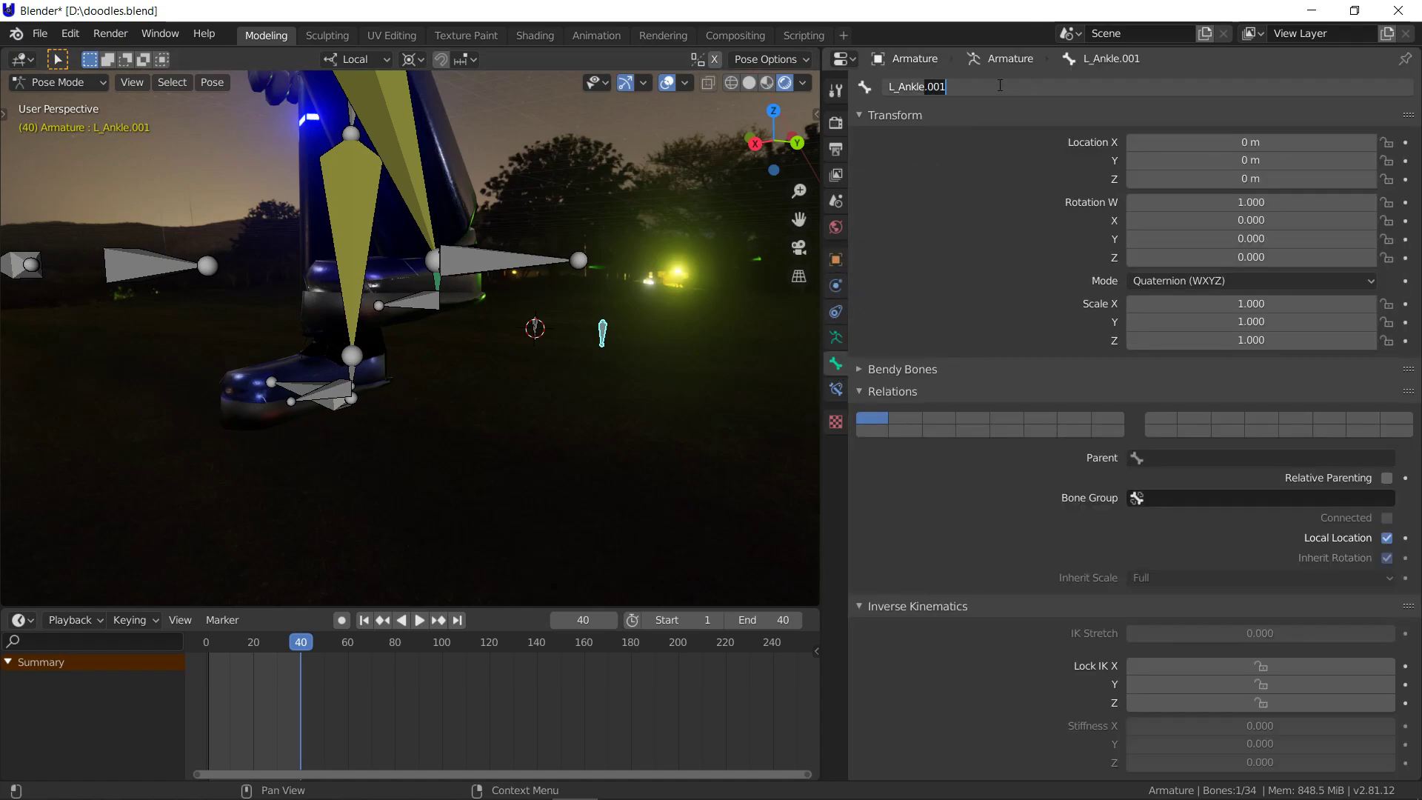
{"action": "type", "text": "_rot"}
{"action": "key", "text": "Return"}
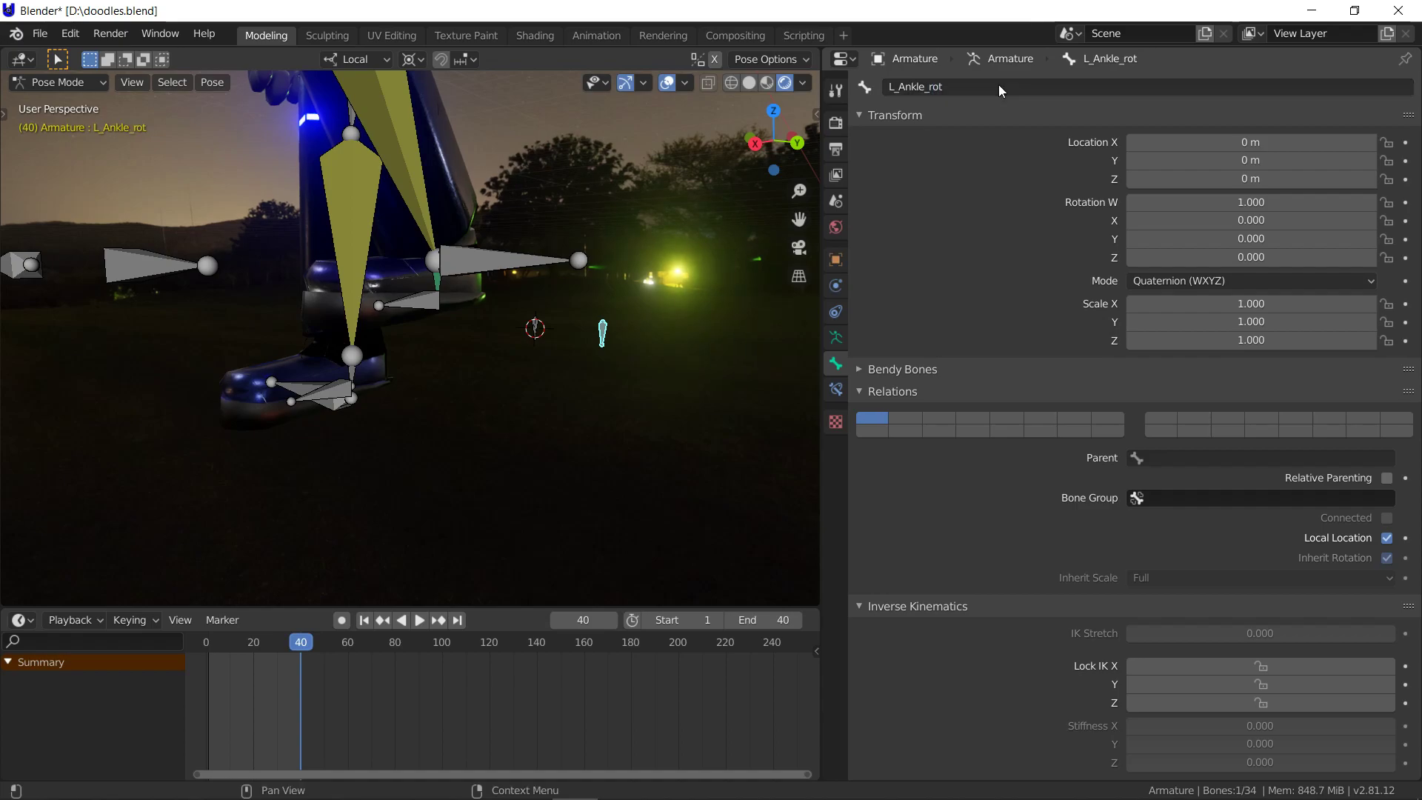
Add a Copy Rotation bone constraint to R_Ankle with the Armature as its target
{"action": "left_click", "coordinate": [535, 328]}
{"action": "left_click", "coordinate": [356, 380]}
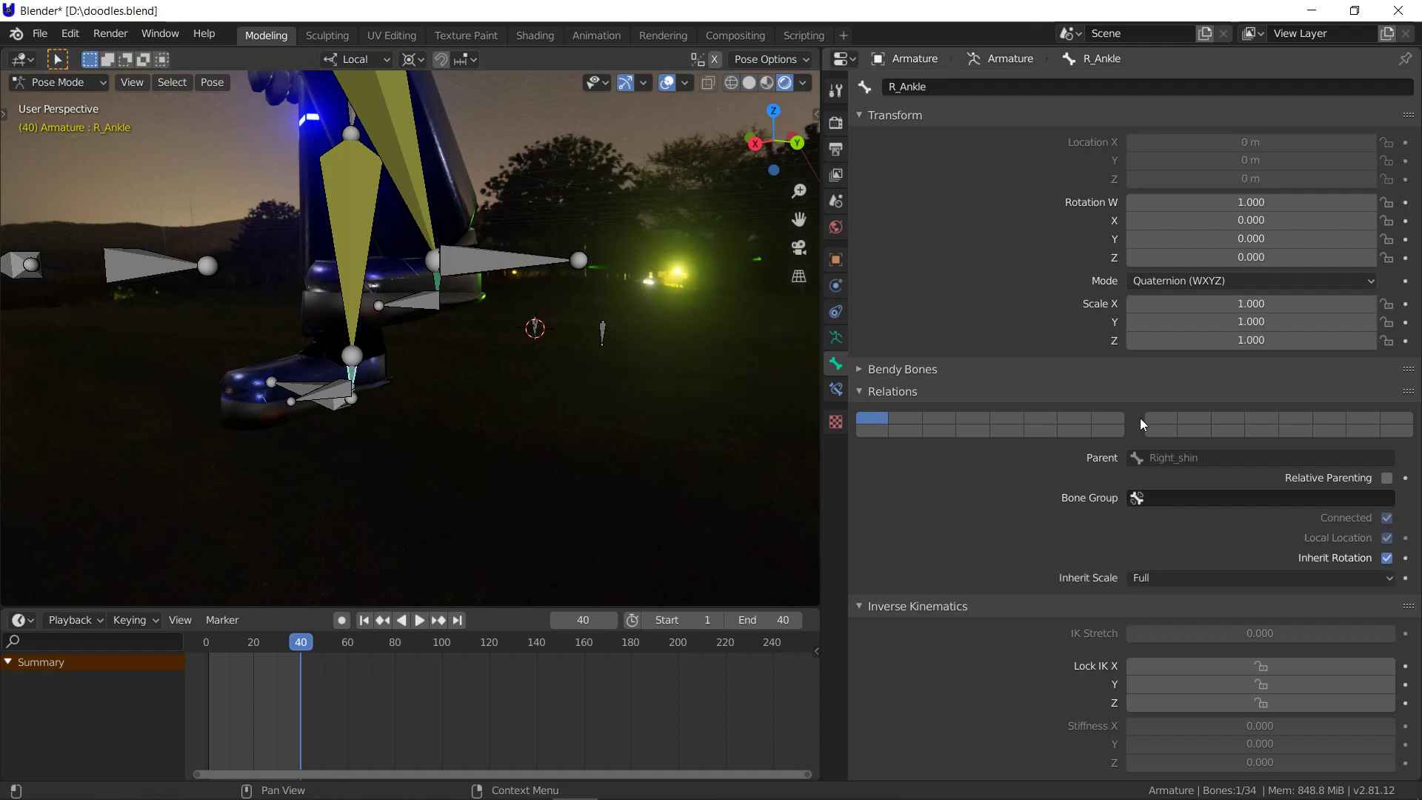
{"action": "left_click", "coordinate": [835, 389]}
{"action": "left_click", "coordinate": [949, 87]}
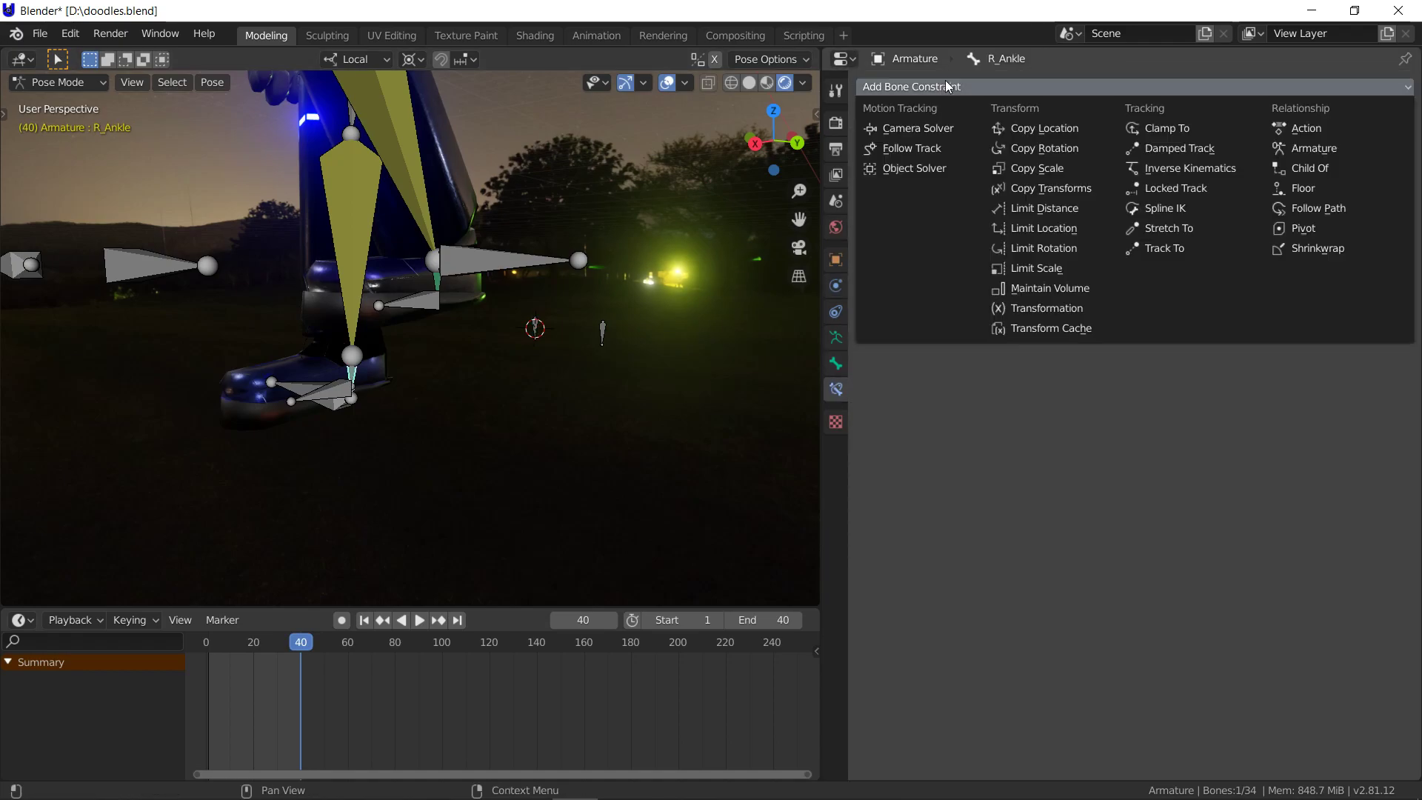
{"action": "left_click", "coordinate": [1027, 151]}
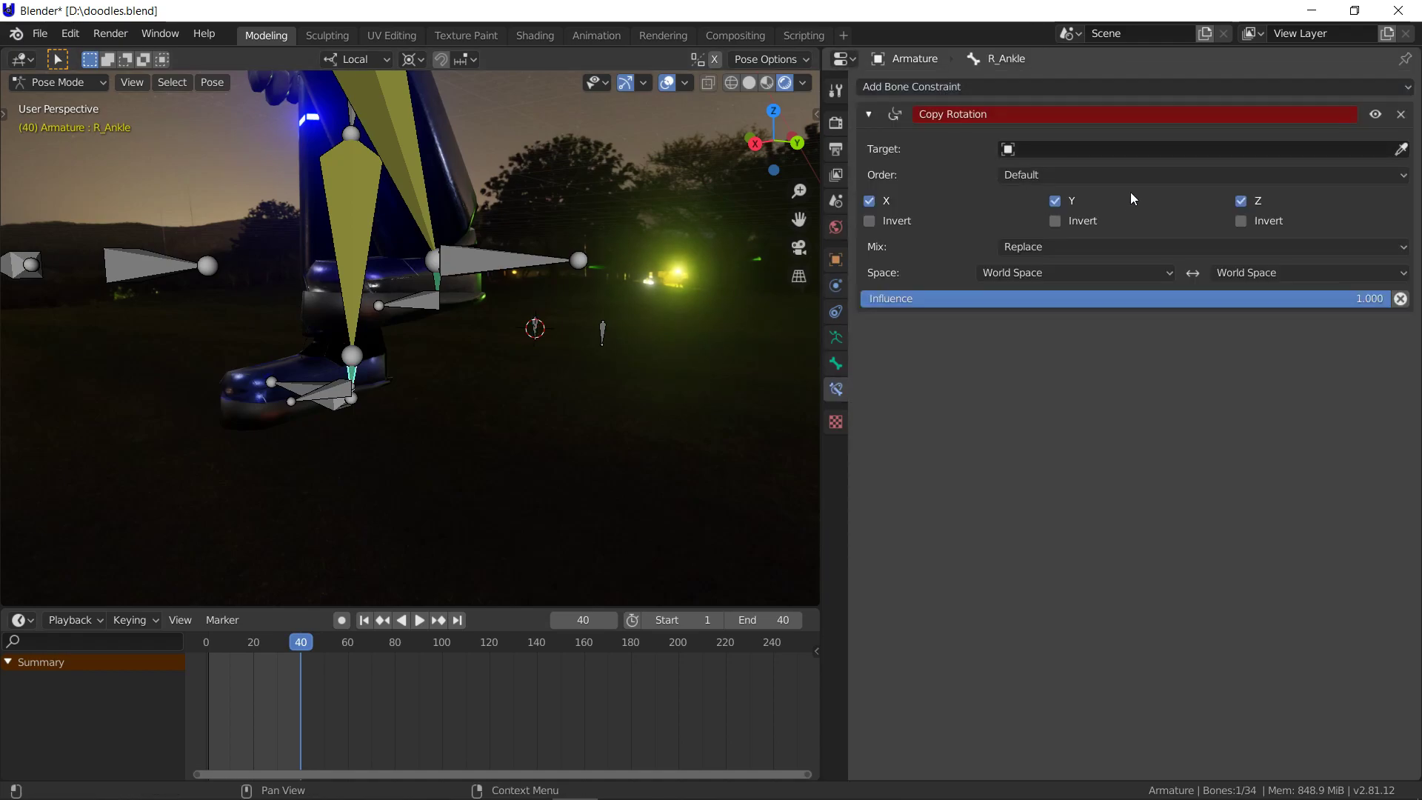
{"action": "left_click", "coordinate": [1399, 148]}
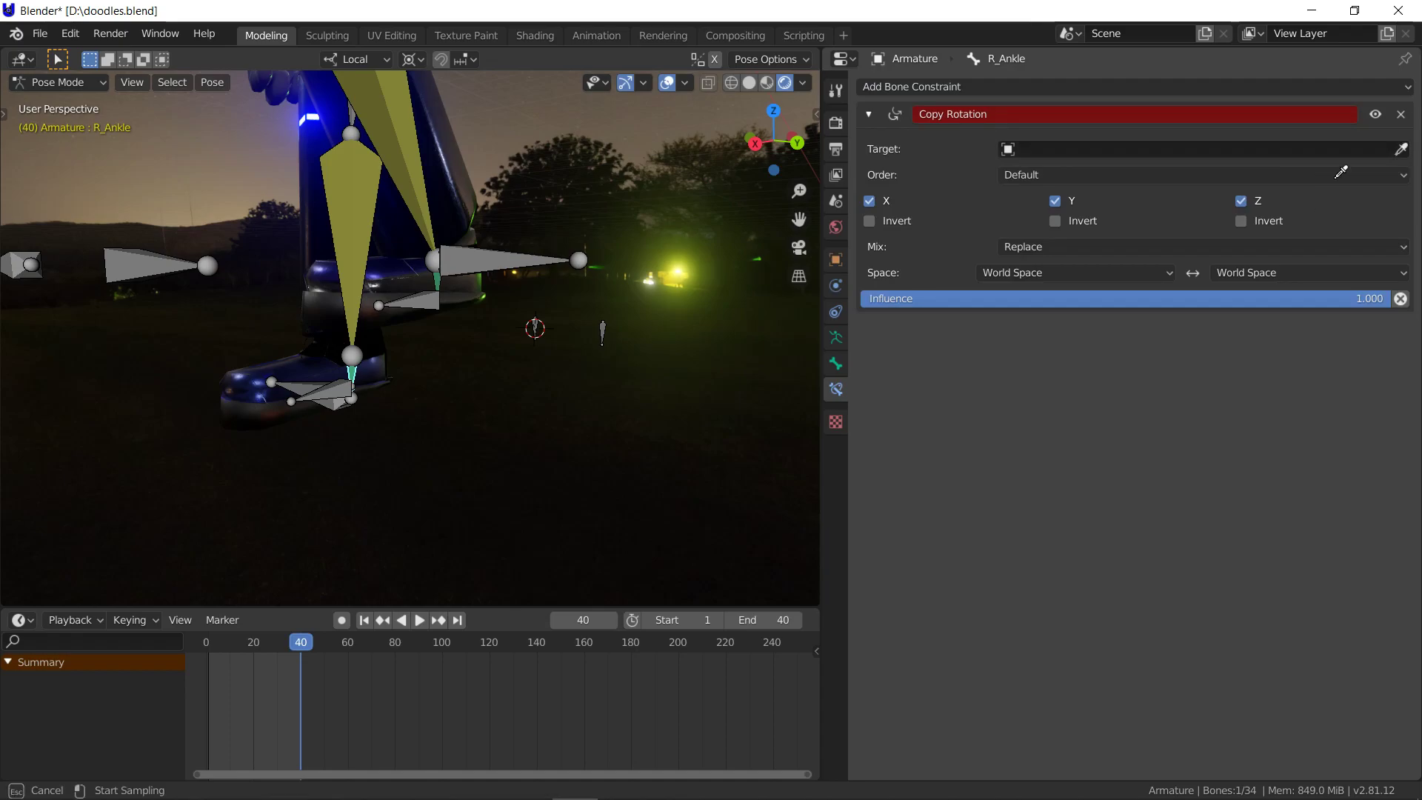
{"action": "left_click", "coordinate": [539, 321]}
Choose R_Ankle.001 as the target bone of R_Ankle's Copy Rotation constraint
{"action": "left_click", "coordinate": [1203, 177]}
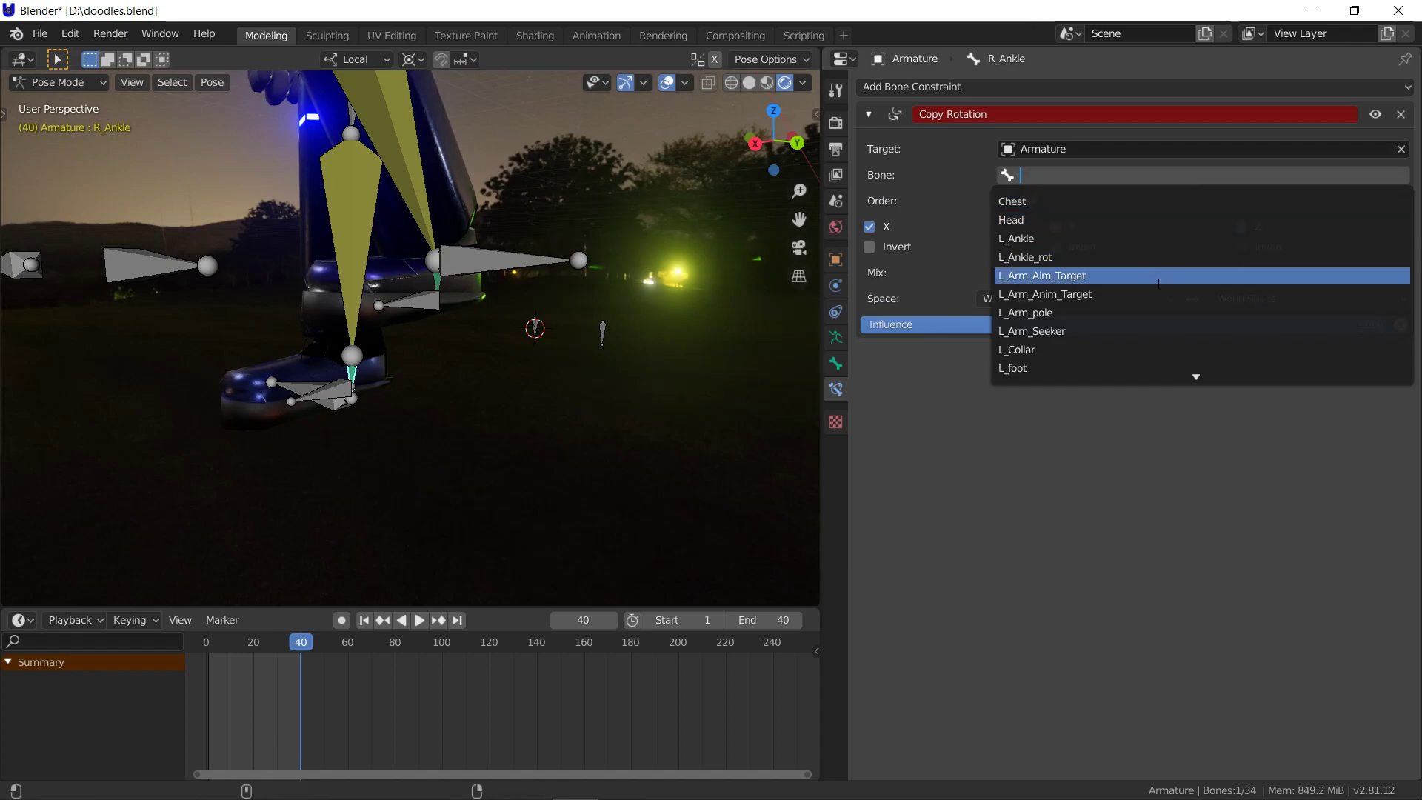
{"action": "type", "text": "L"}
{"action": "key", "text": "Down"}
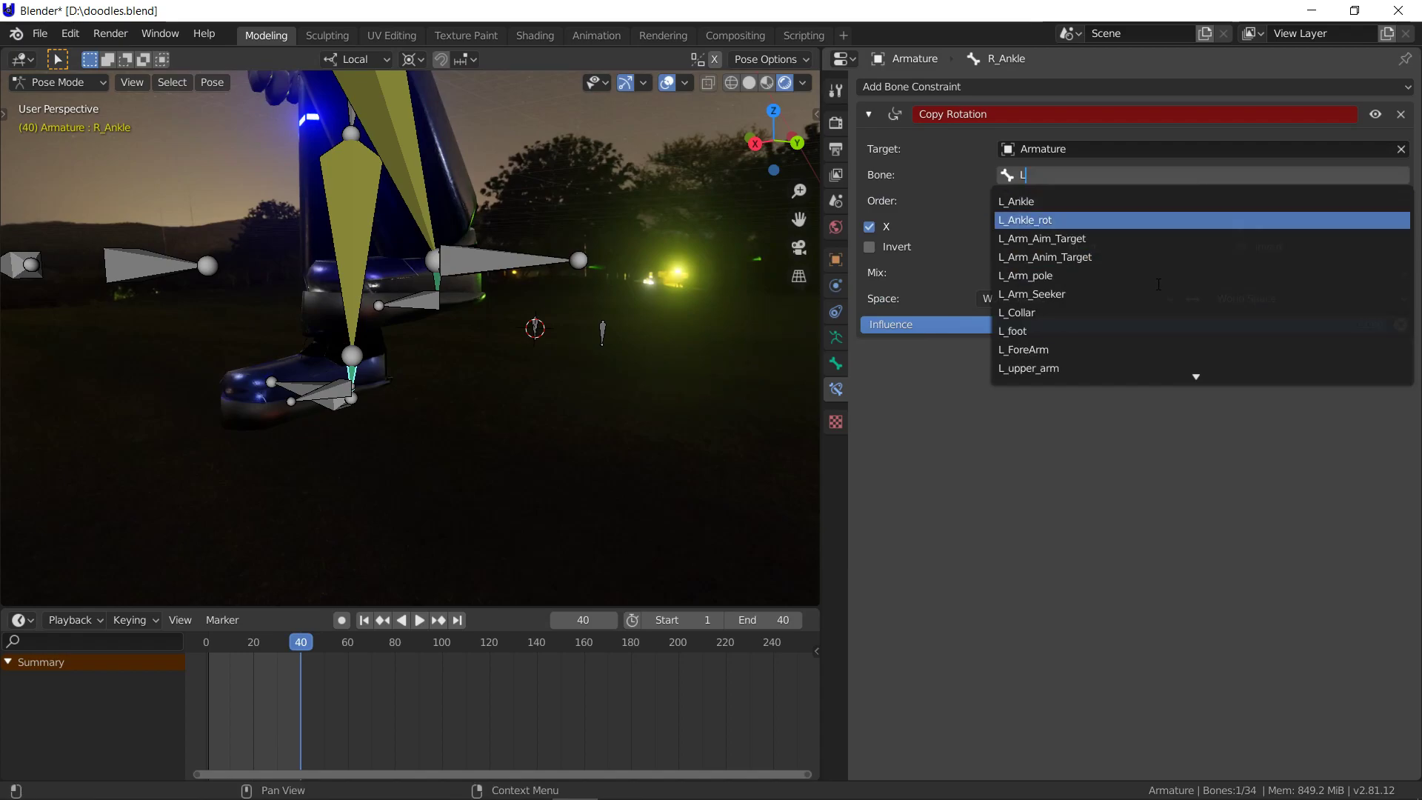
{"action": "key", "text": "BackSpace"}
{"action": "type", "text": "R"}
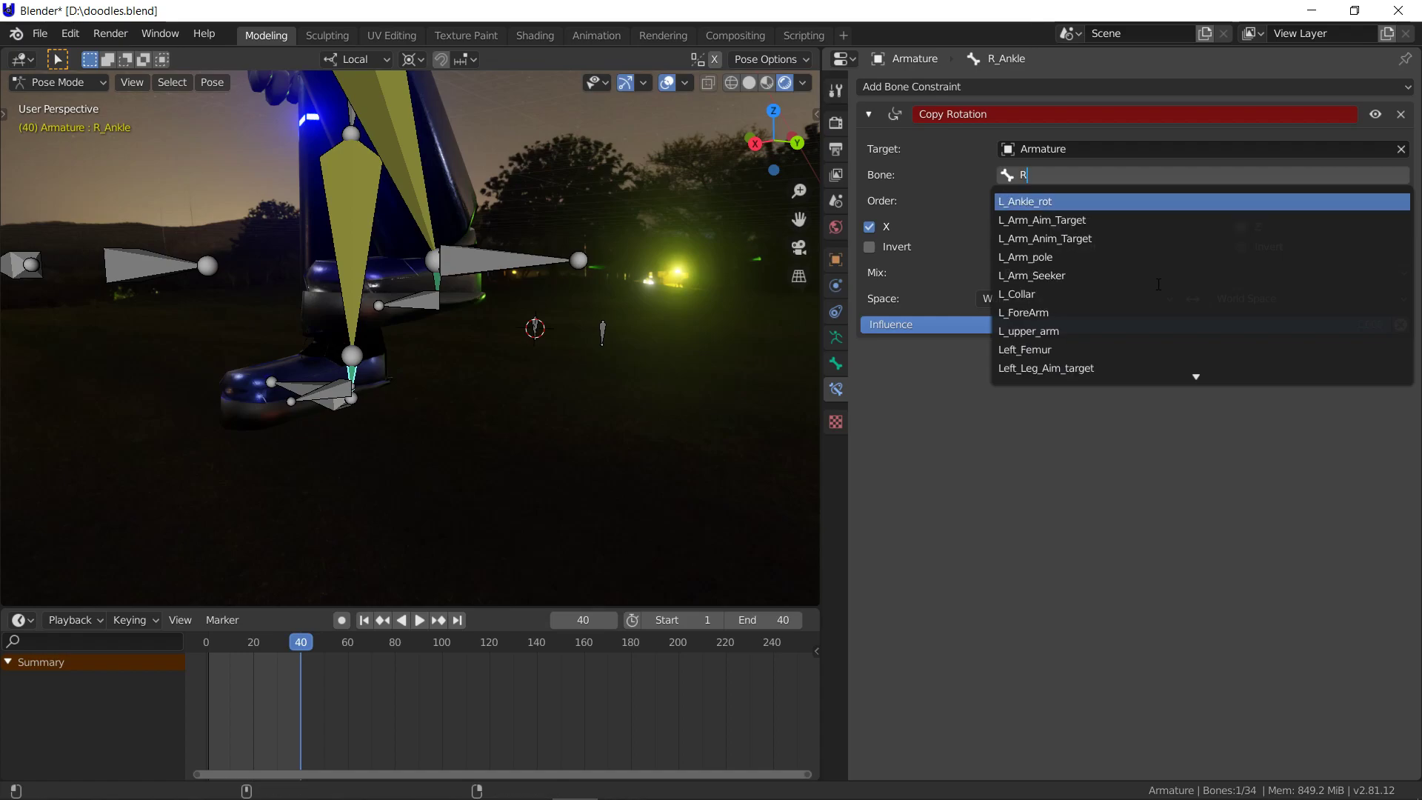
{"action": "type", "text": "_"}
{"action": "key", "text": "Down"}
{"action": "key", "text": "Down"}
{"action": "key", "text": "Return"}
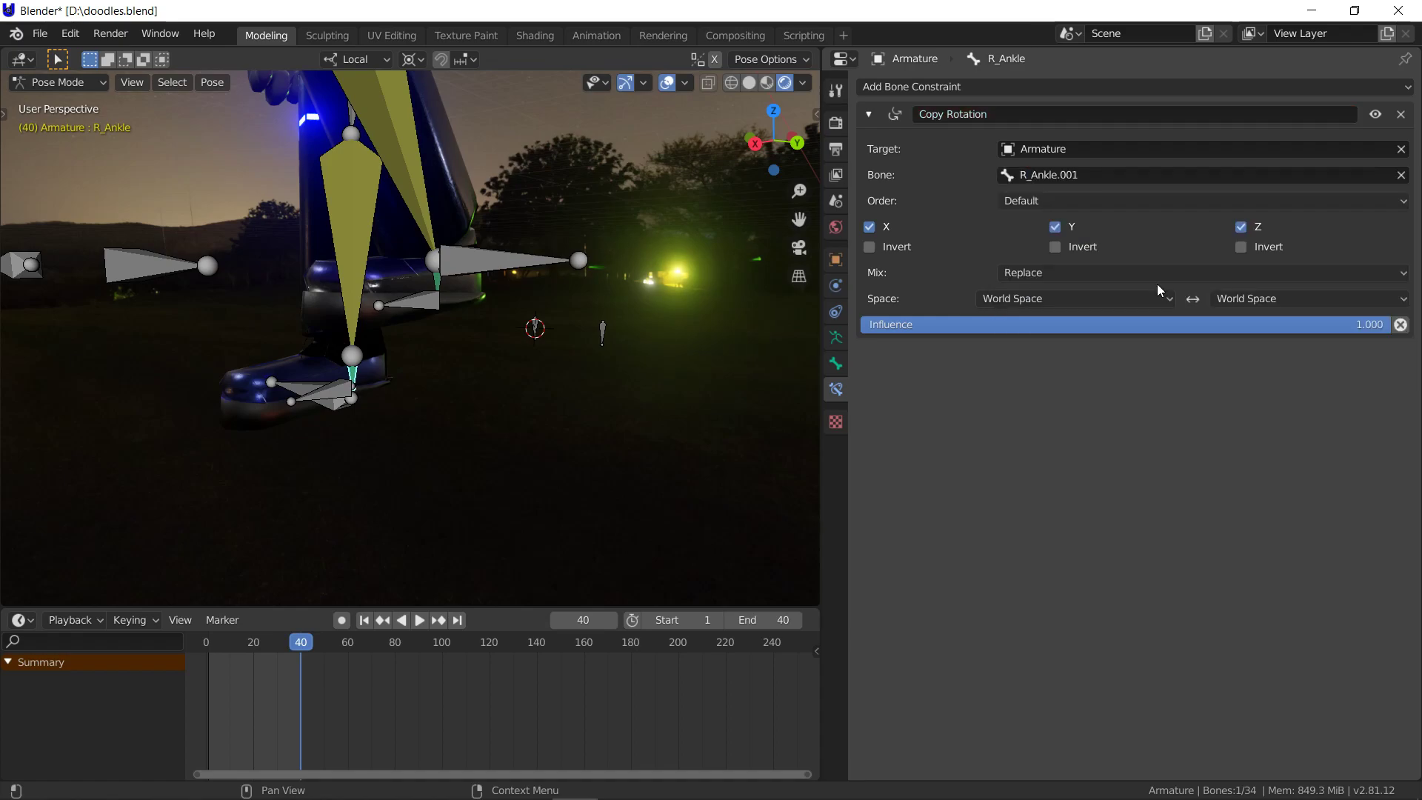
Rename the detached R_Ankle.001 control bone as R_Ankle-Rot
{"action": "left_click", "coordinate": [530, 328]}
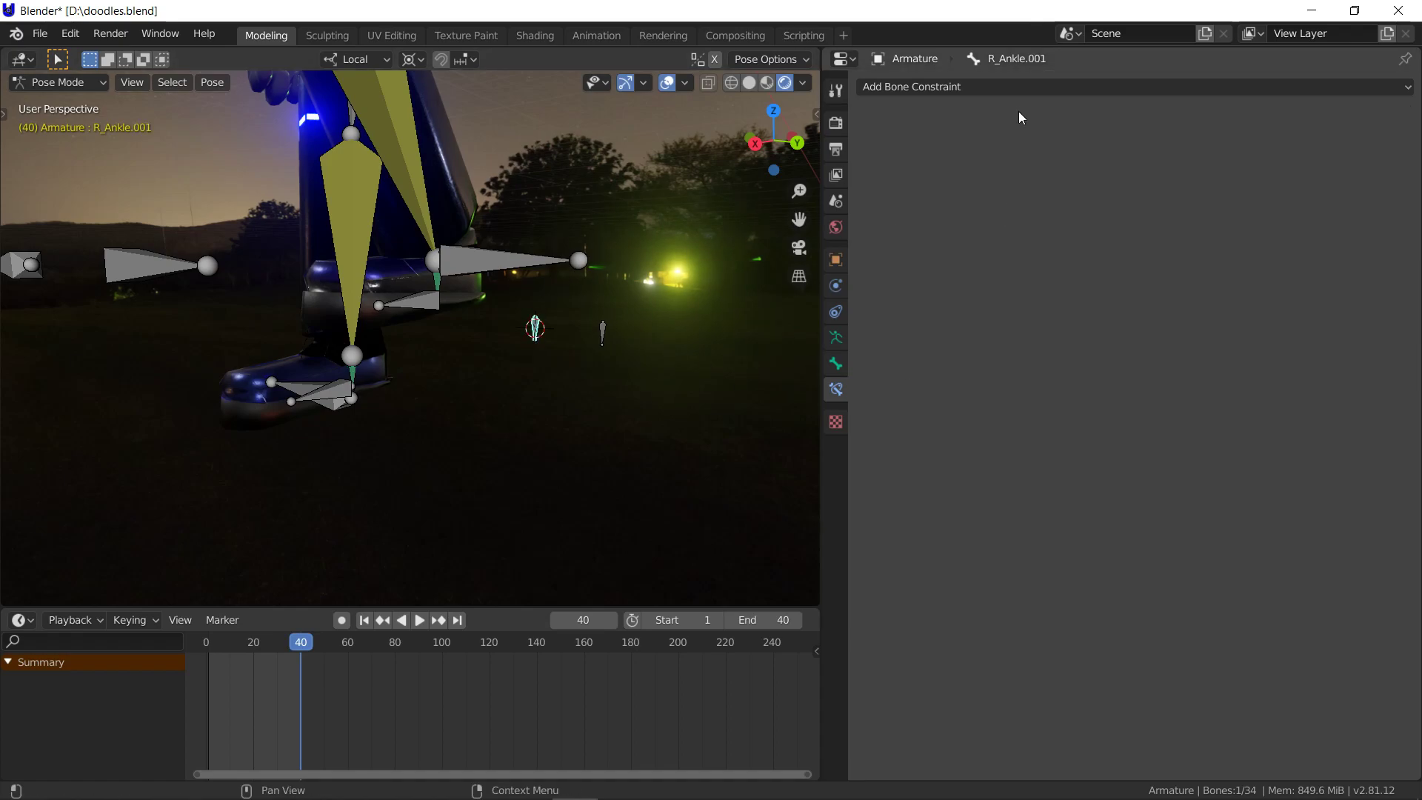
{"action": "left_click", "coordinate": [836, 363]}
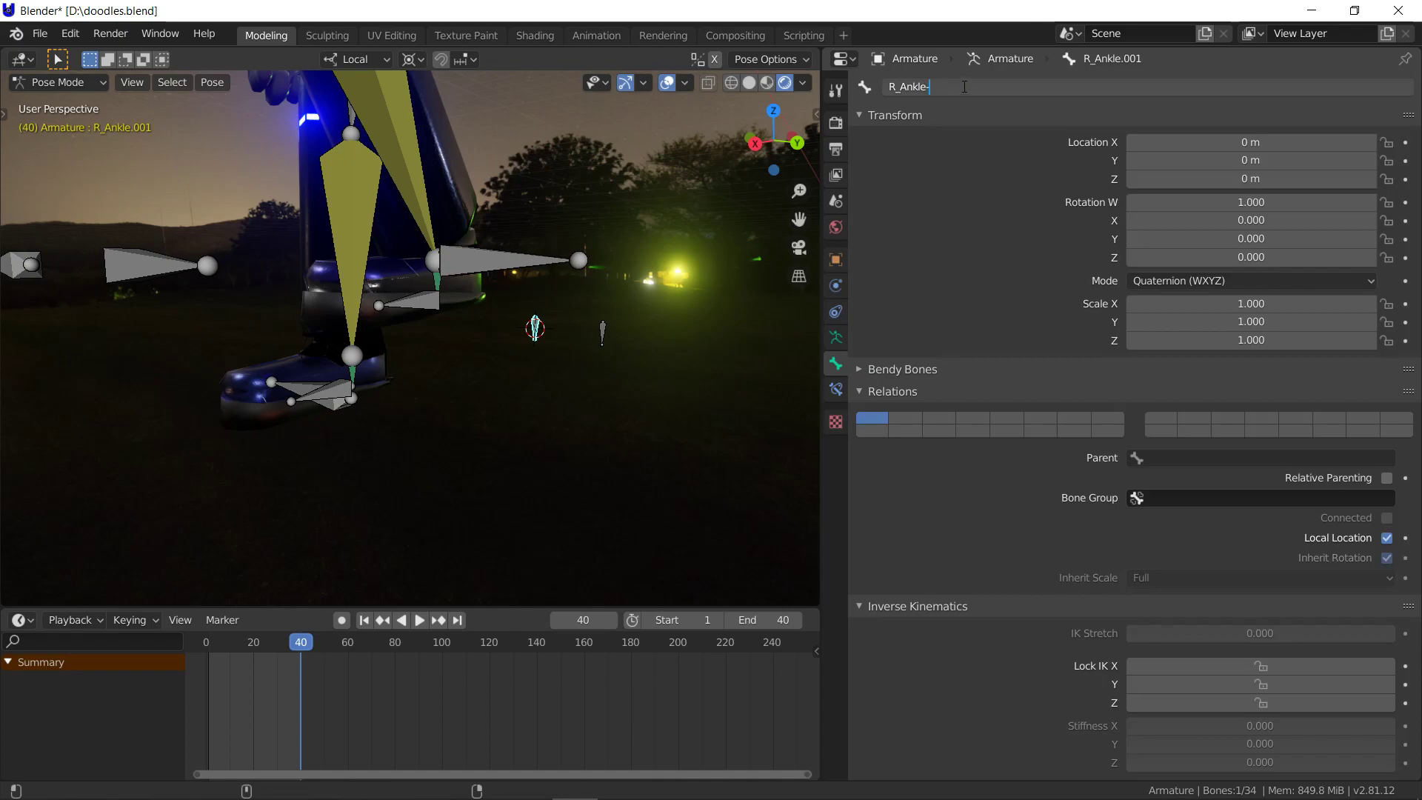
{"action": "type", "text": "ot"}
{"action": "key", "text": "Return"}
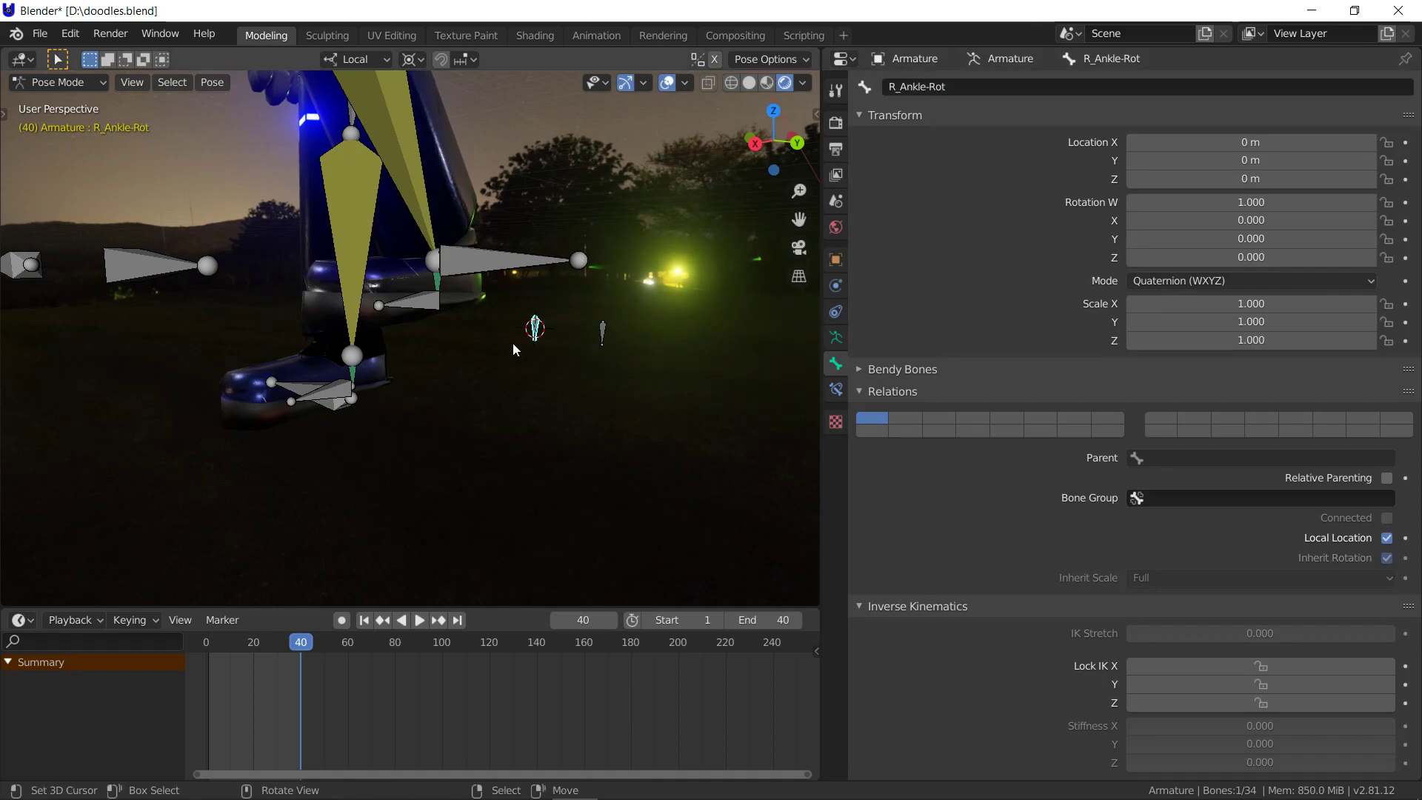
Hide the viewport overlays in Object Mode and play back the walk animation on the whole character
{"action": "left_click", "coordinate": [59, 83]}
{"action": "left_click", "coordinate": [55, 100]}
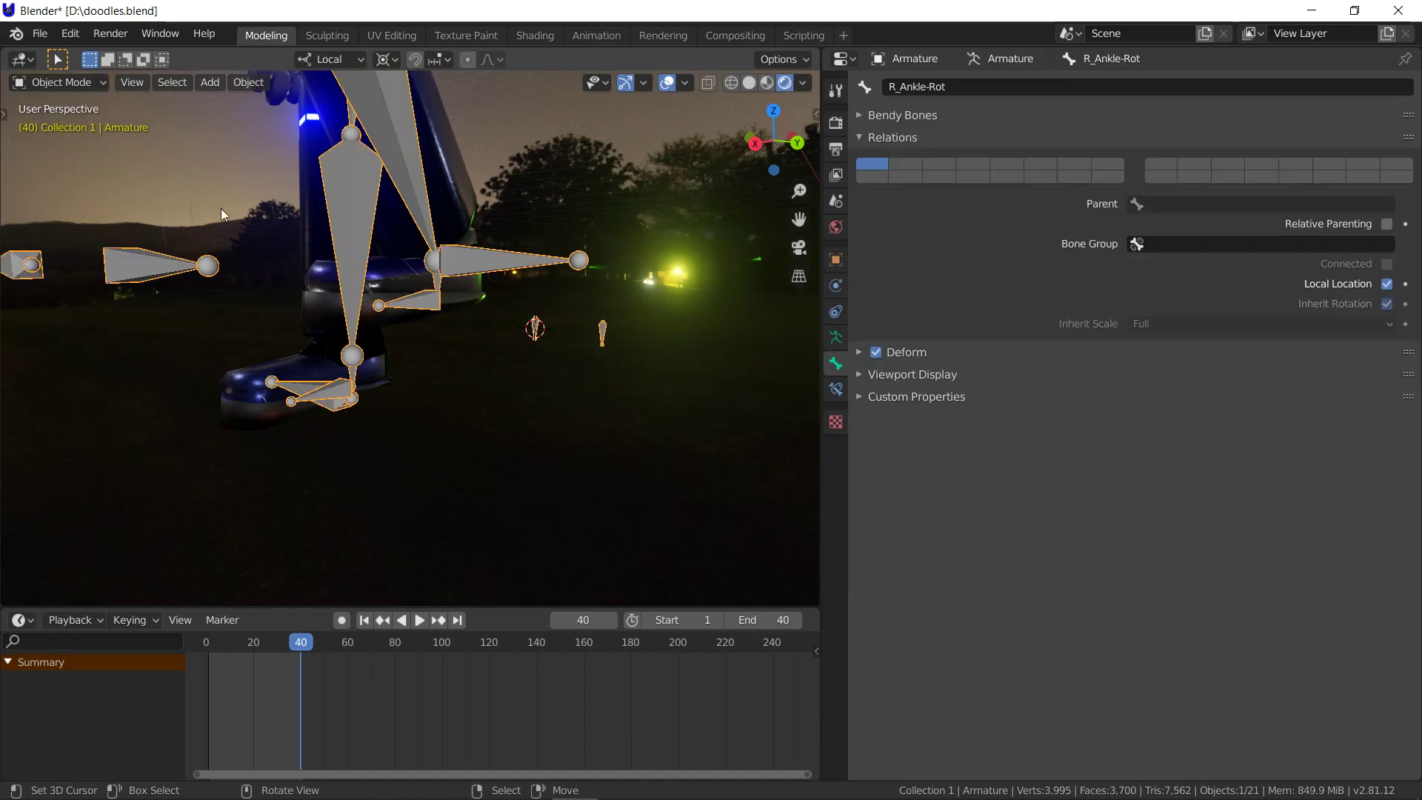
{"action": "key", "text": "shift+grave"}
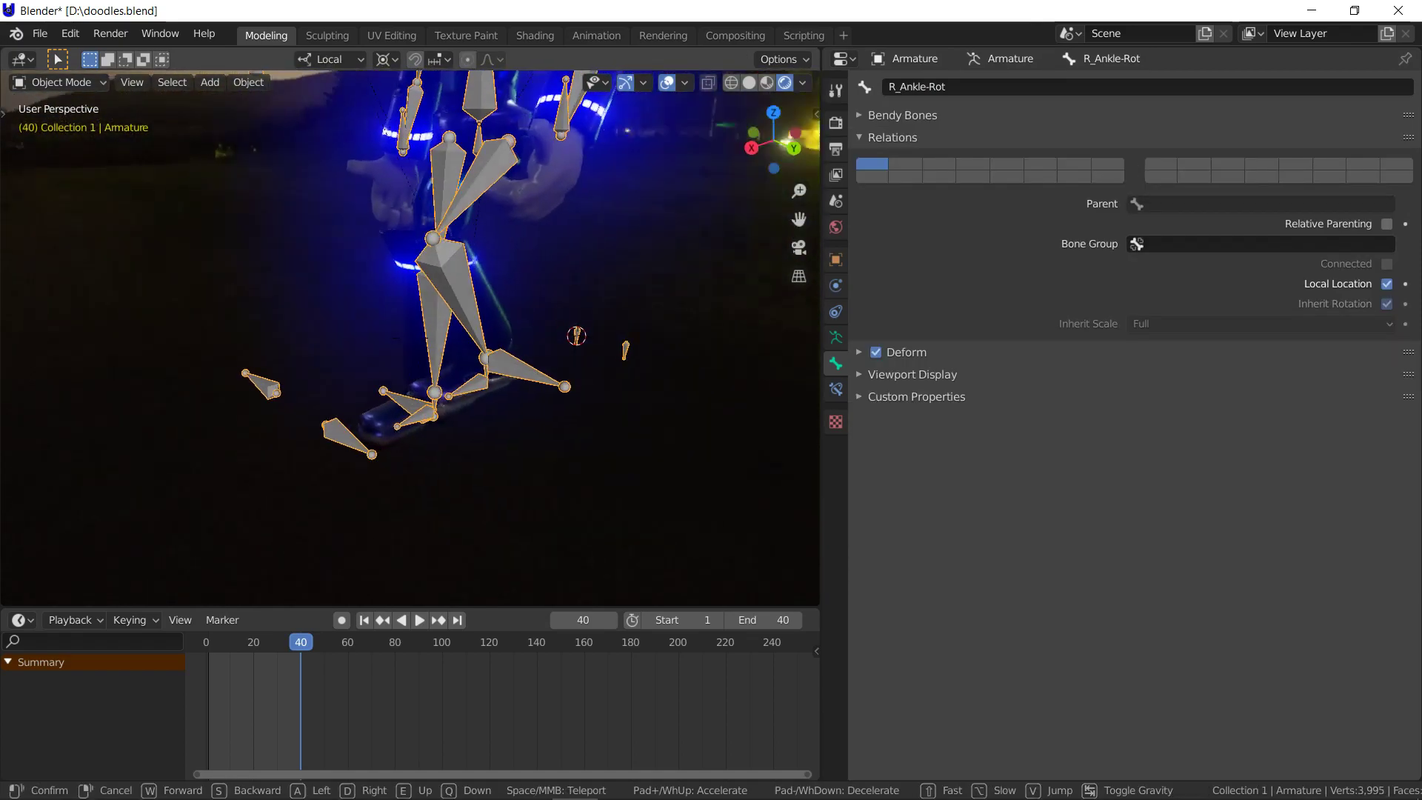
{"action": "key", "text": "s"}
{"action": "key", "text": "Return"}
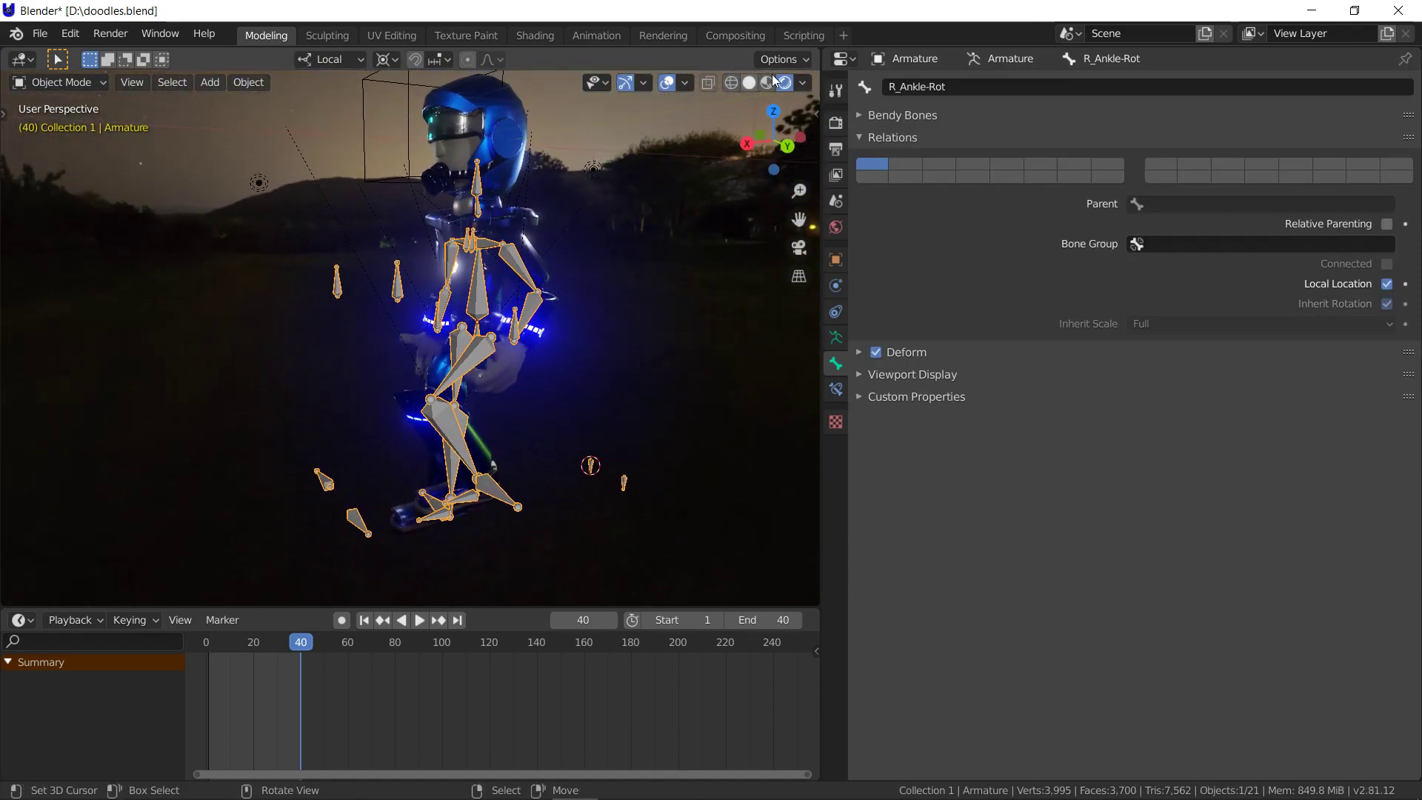
{"action": "left_click", "coordinate": [666, 85]}
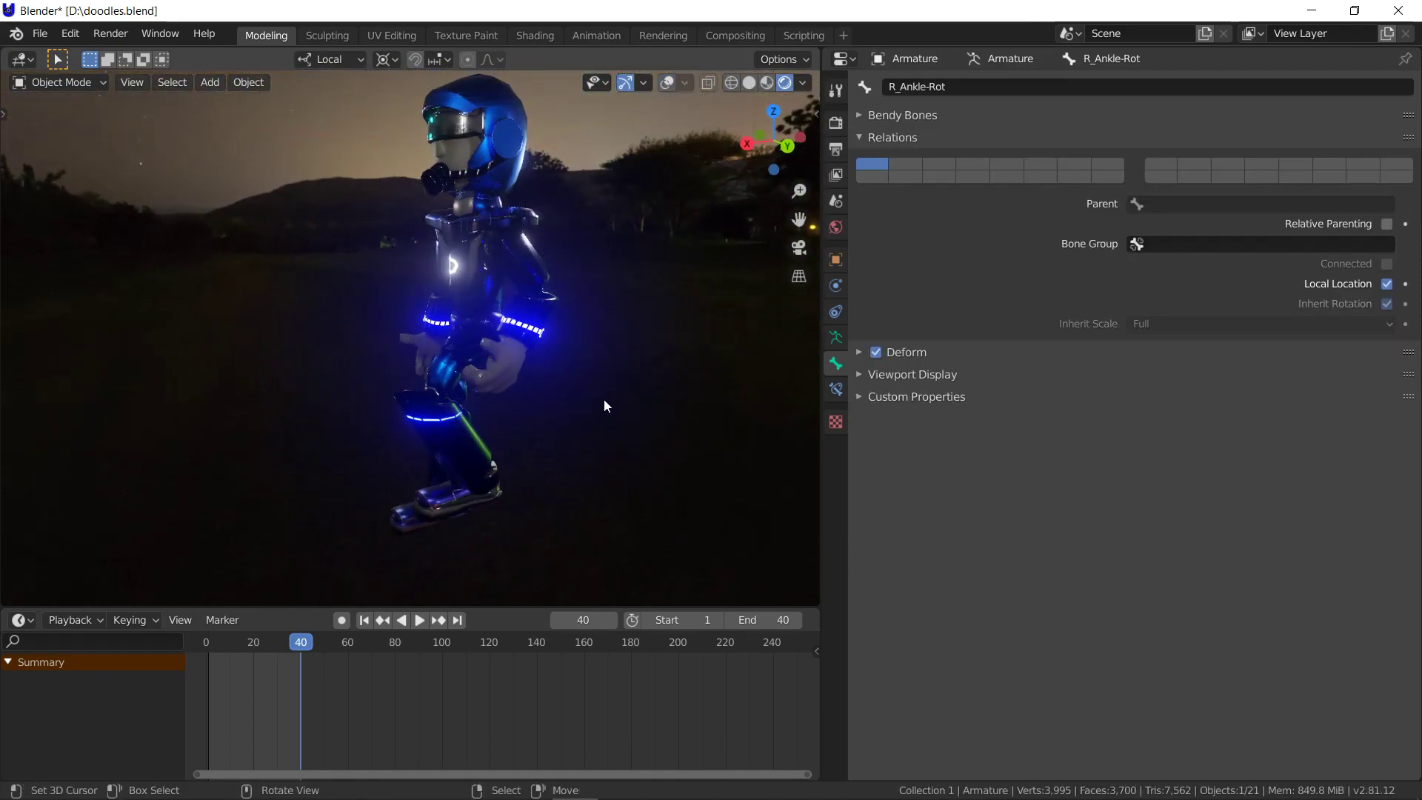
{"action": "left_click", "coordinate": [416, 621]}
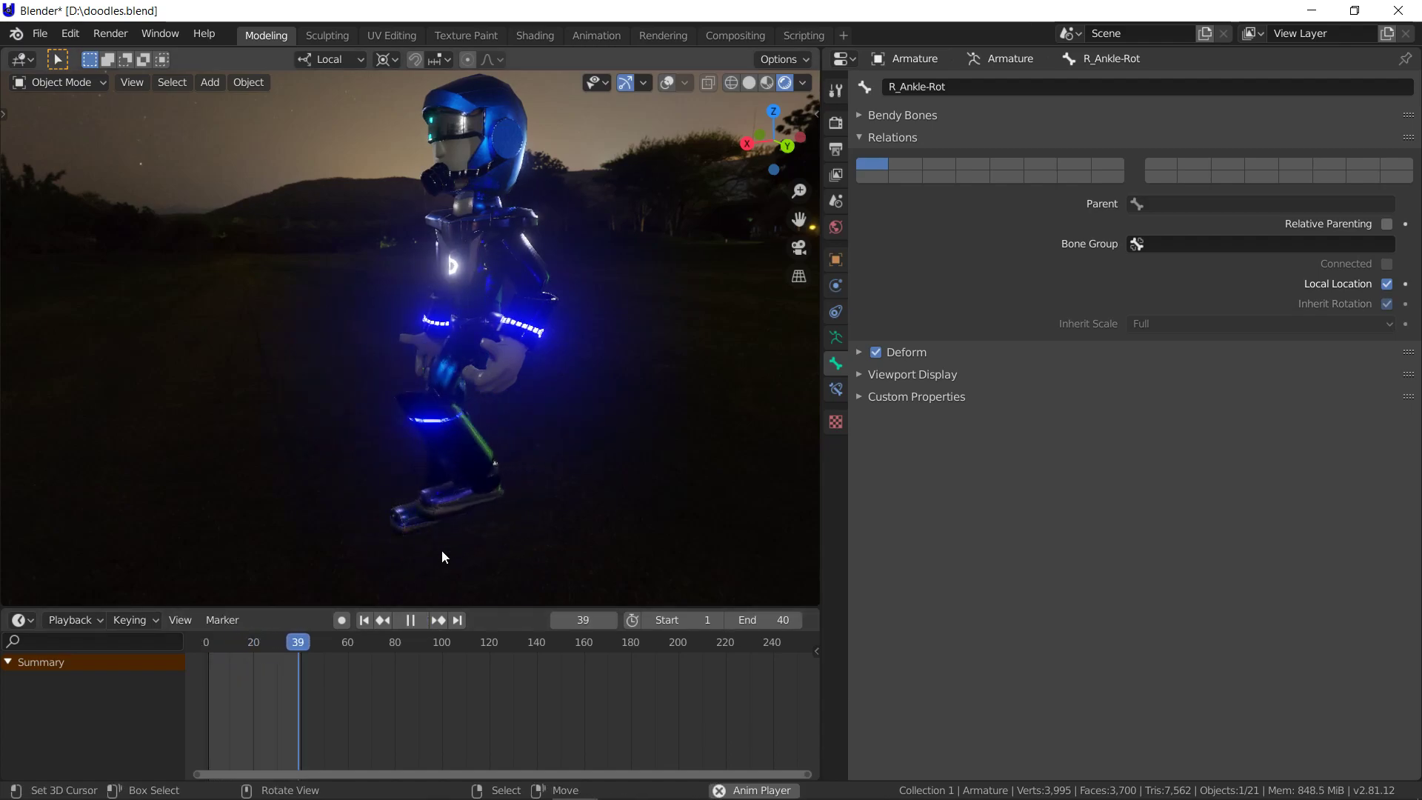
{"action": "key", "text": "Escape"}
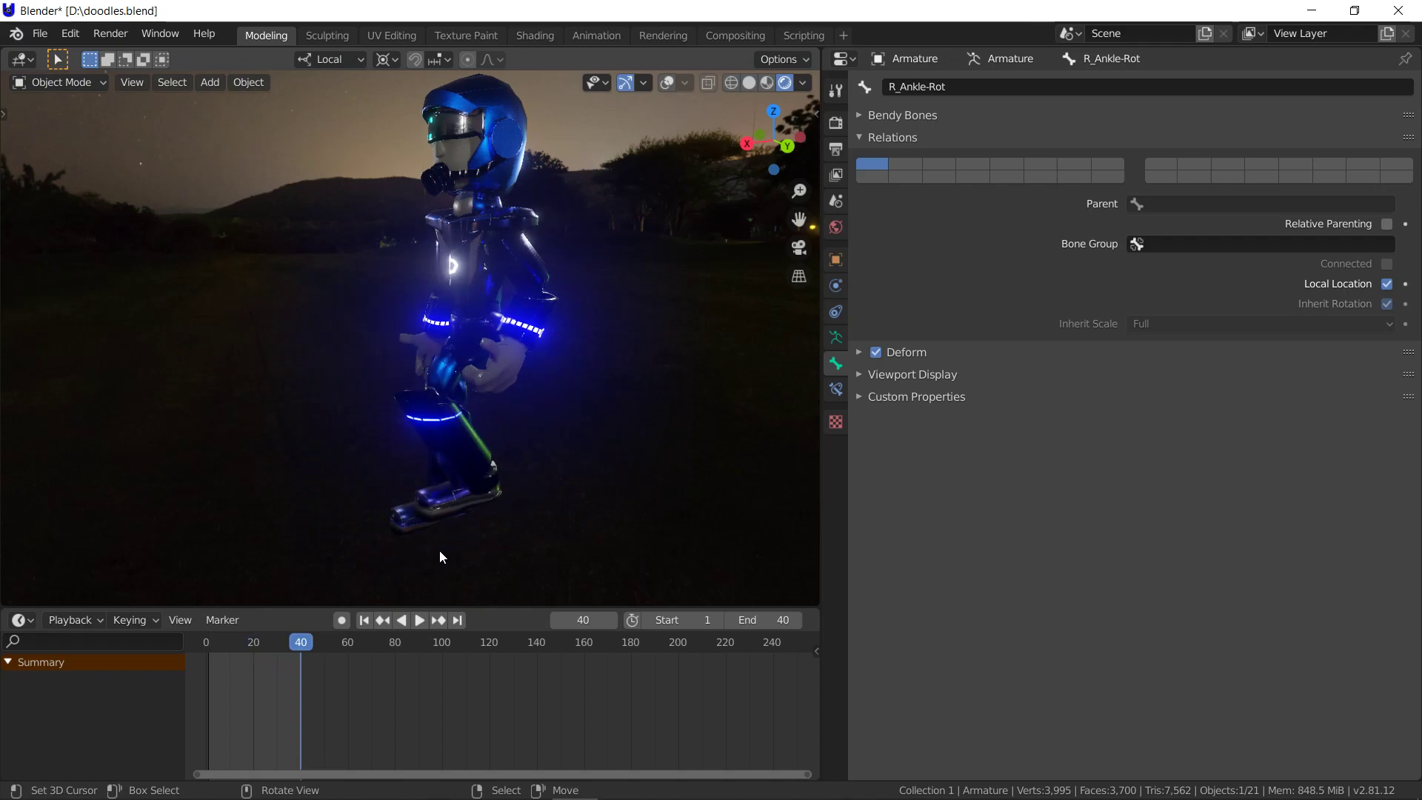
Show the viewport overlays and select the right shoe mesh Cube.011 together with the Armature as the active object
{"action": "key", "text": "shift+grave"}
{"action": "left_click", "coordinate": [535, 410]}
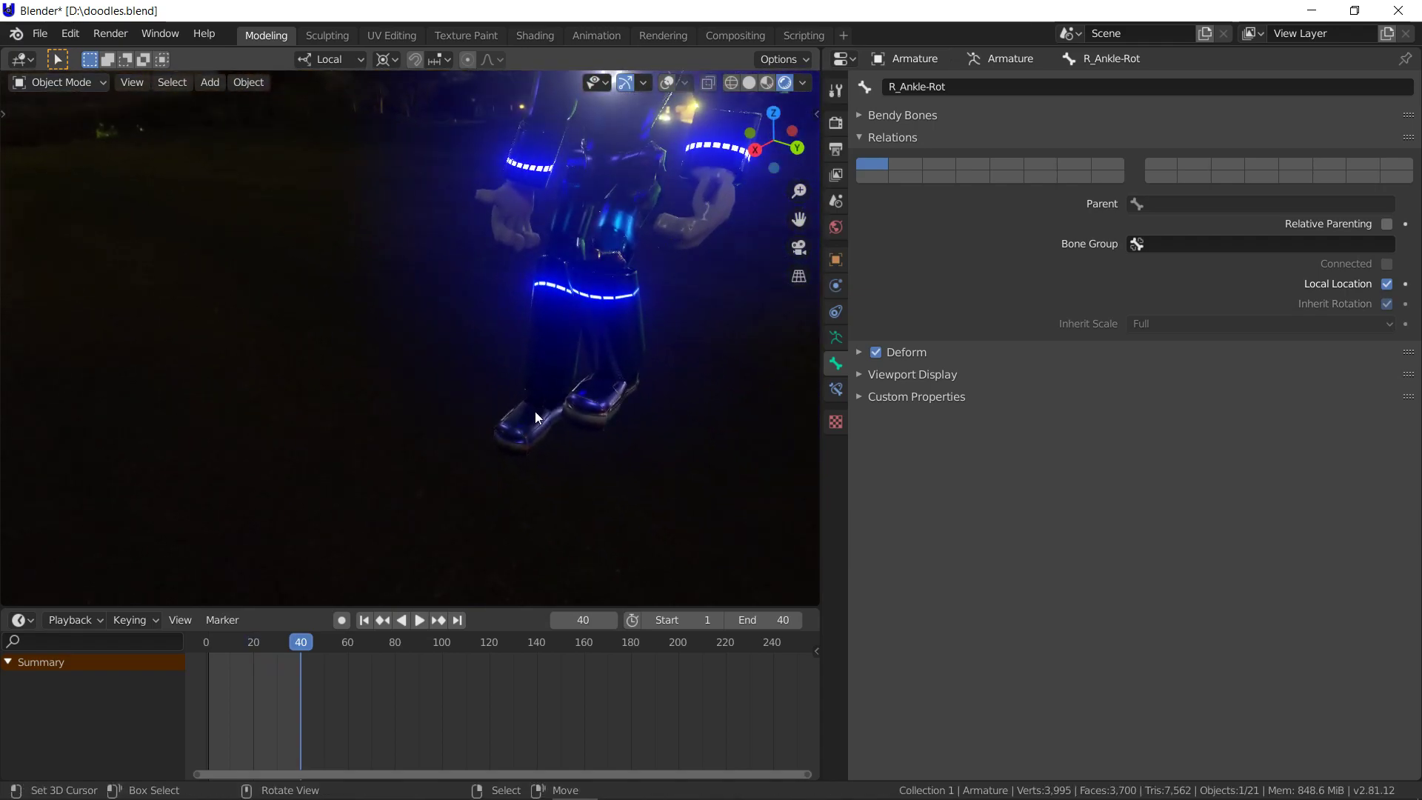
{"action": "left_click", "coordinate": [527, 296]}
{"action": "left_click", "coordinate": [668, 82]}
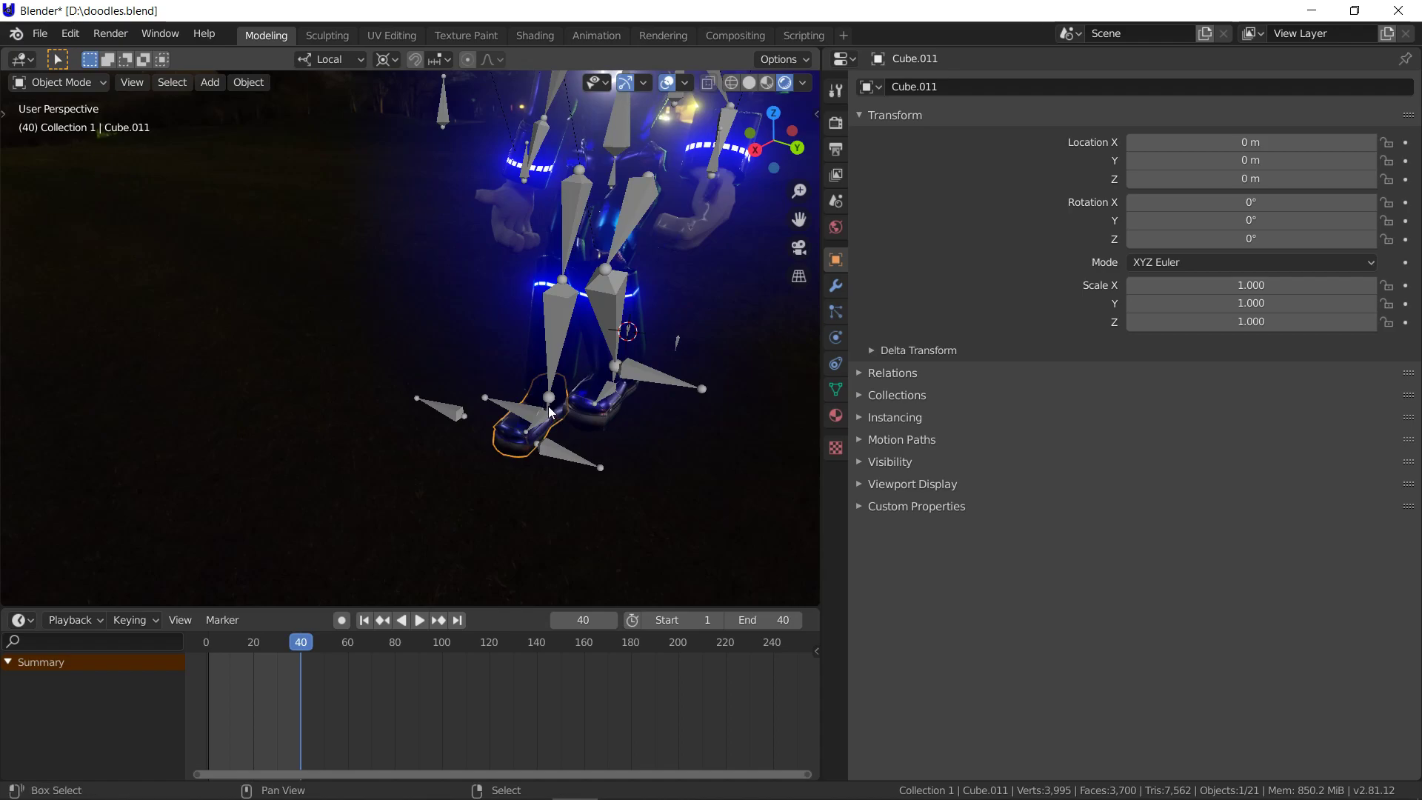
{"action": "left_click", "coordinate": [532, 434], "text": "shift"}
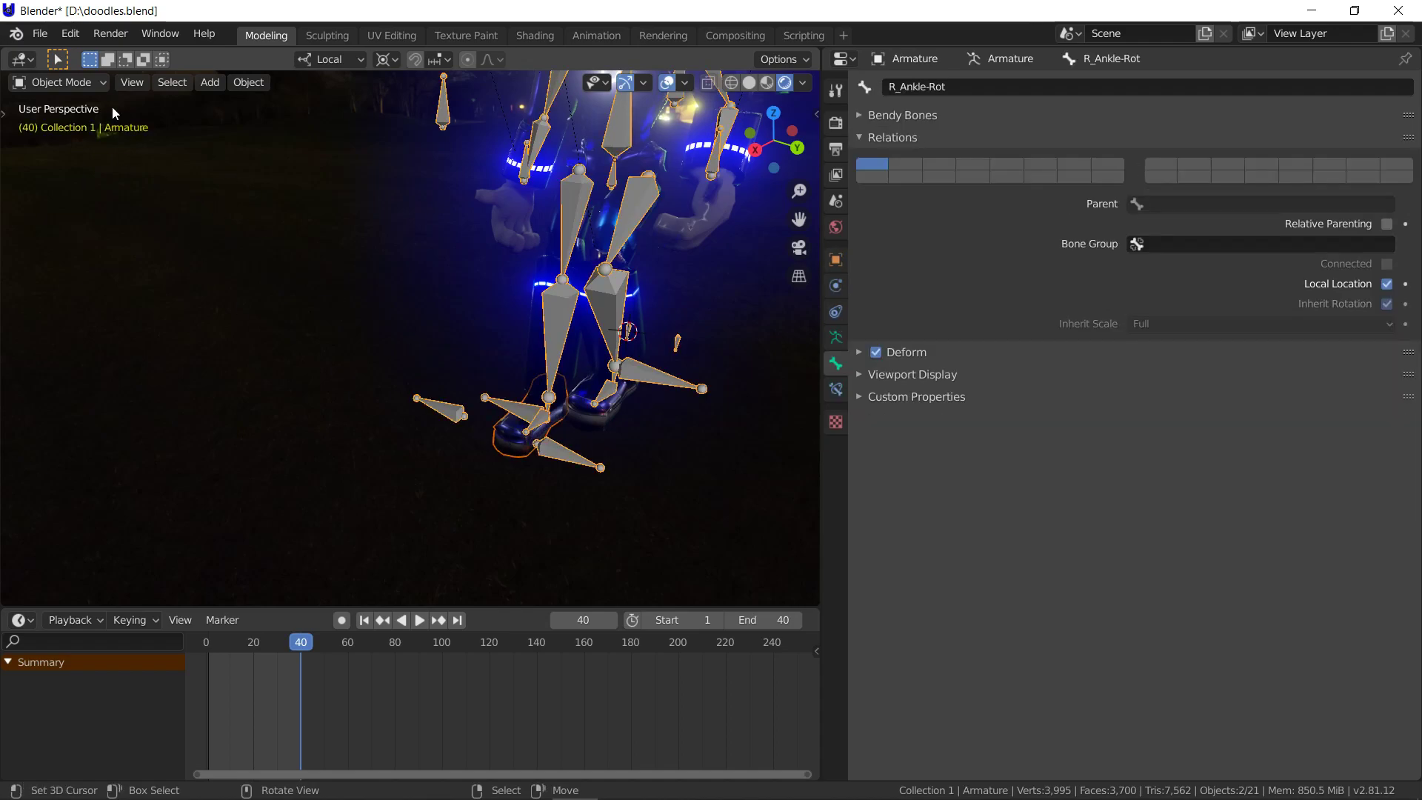
{"action": "left_click", "coordinate": [541, 436]}
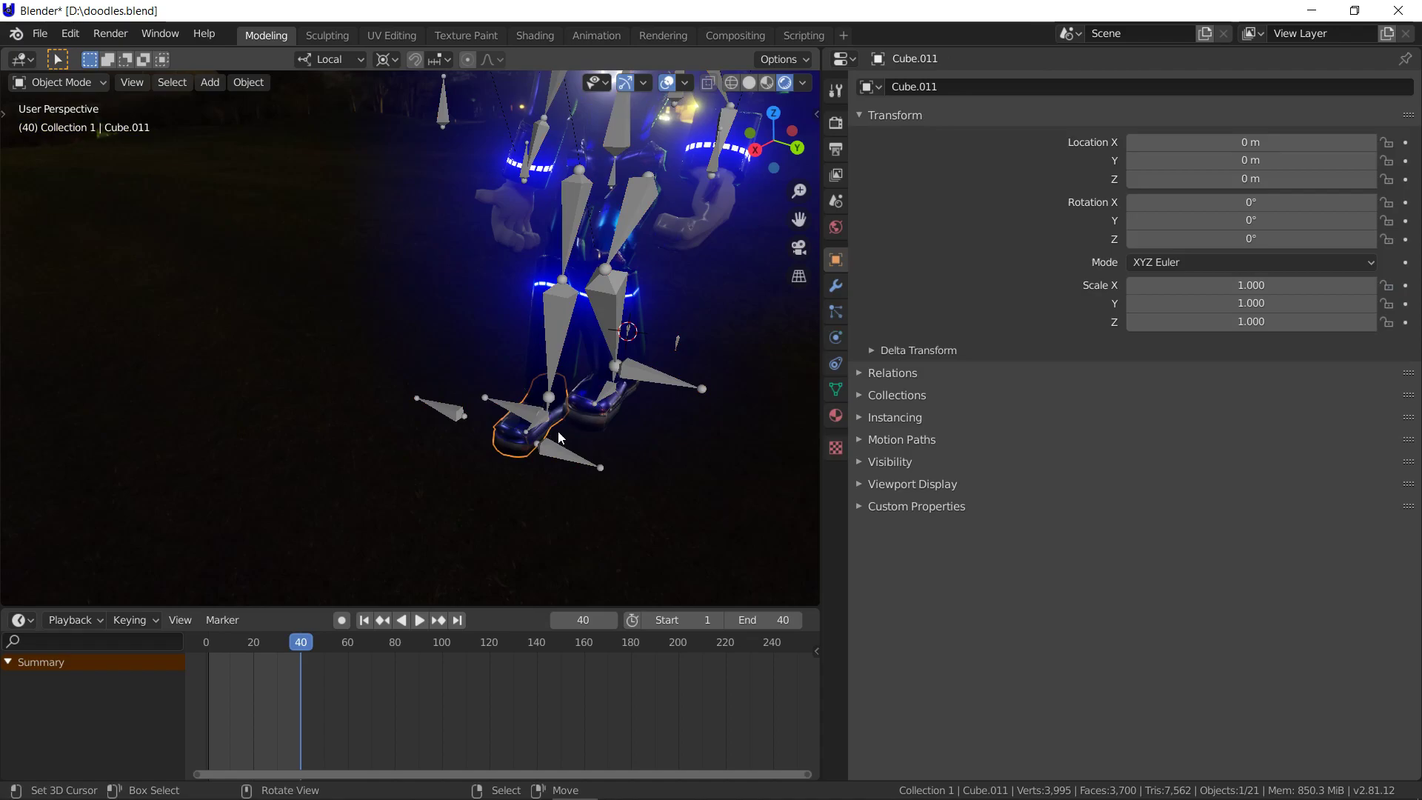
{"action": "key", "text": "ctrl+z"}
Parent the selected right shoe to the R_Ankle bone in Pose Mode
{"action": "left_click", "coordinate": [77, 78]}
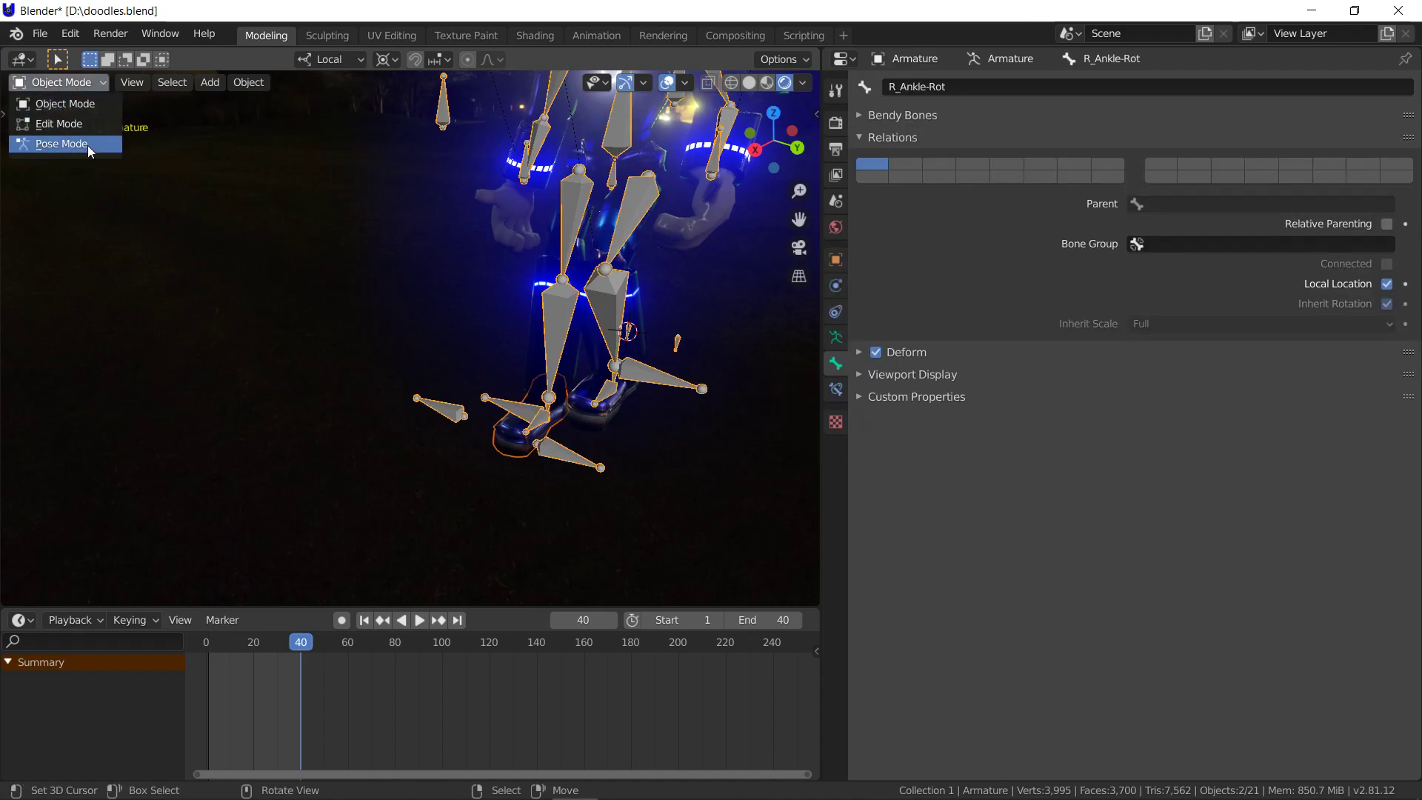
{"action": "left_click", "coordinate": [67, 143]}
{"action": "left_click", "coordinate": [548, 407]}
{"action": "left_click", "coordinate": [548, 407], "text": "shift"}
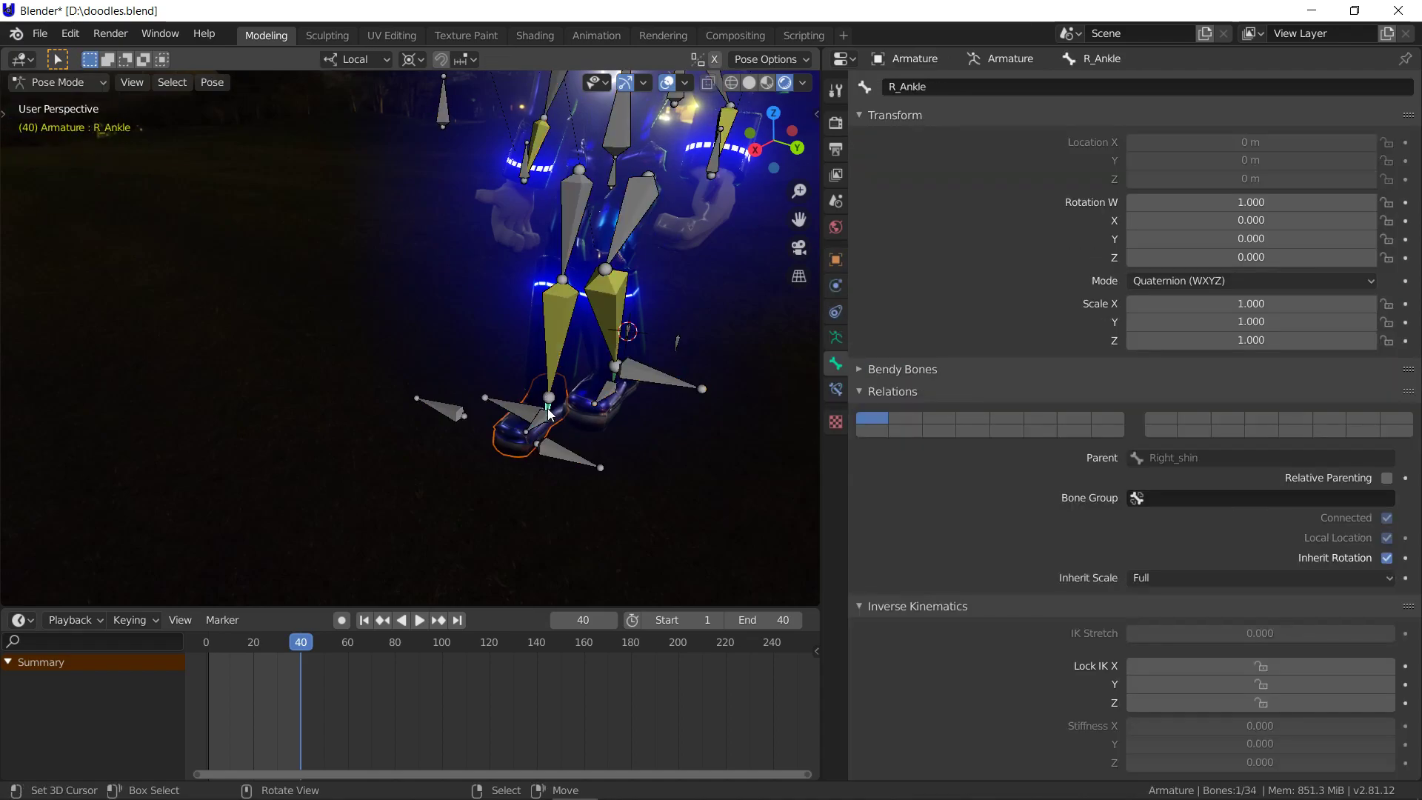
{"action": "key", "text": "ctrl+p"}
{"action": "left_click", "coordinate": [548, 409]}
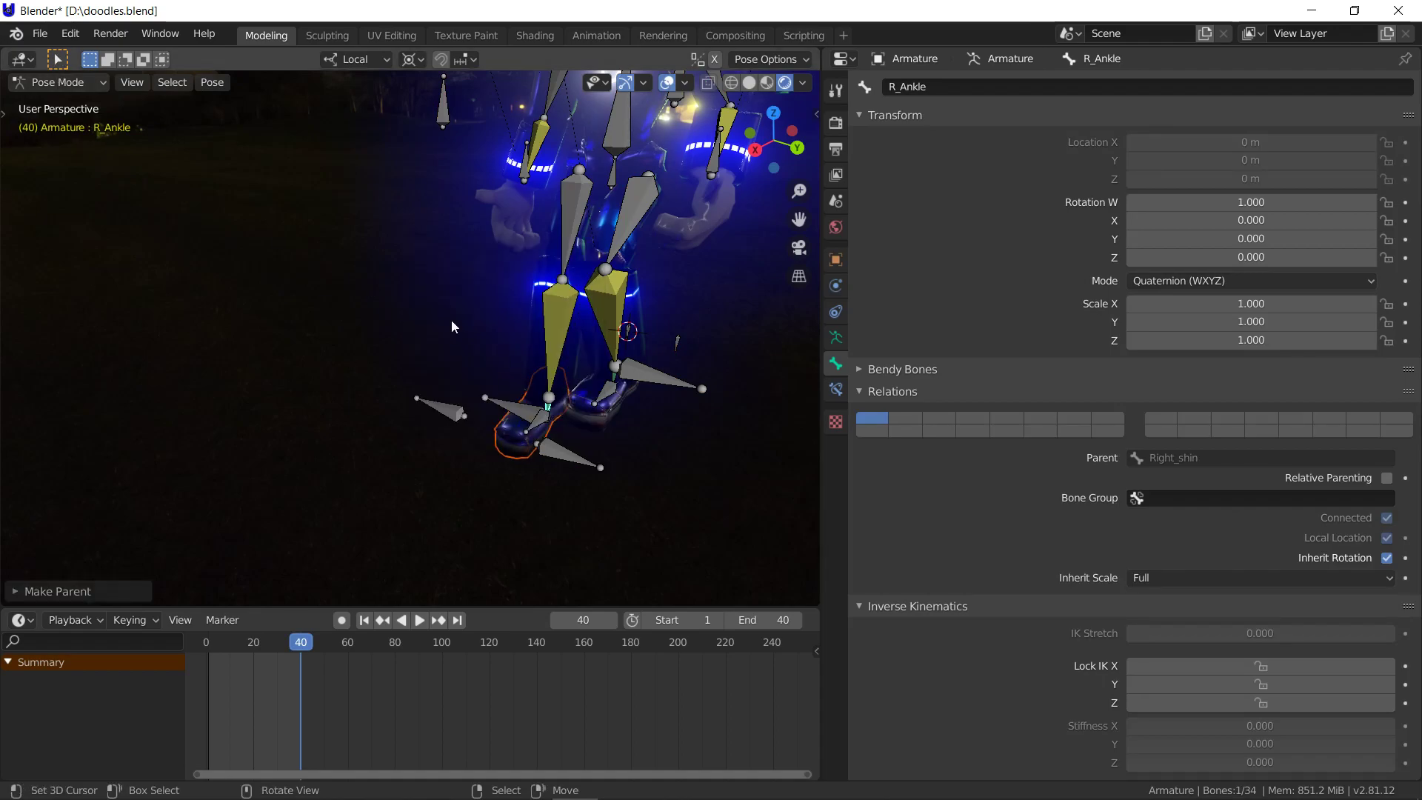
Return to Object Mode, hide the overlays and play the walk animation to check how the right shoe follows
{"action": "left_click", "coordinate": [61, 83]}
{"action": "left_click", "coordinate": [63, 103]}
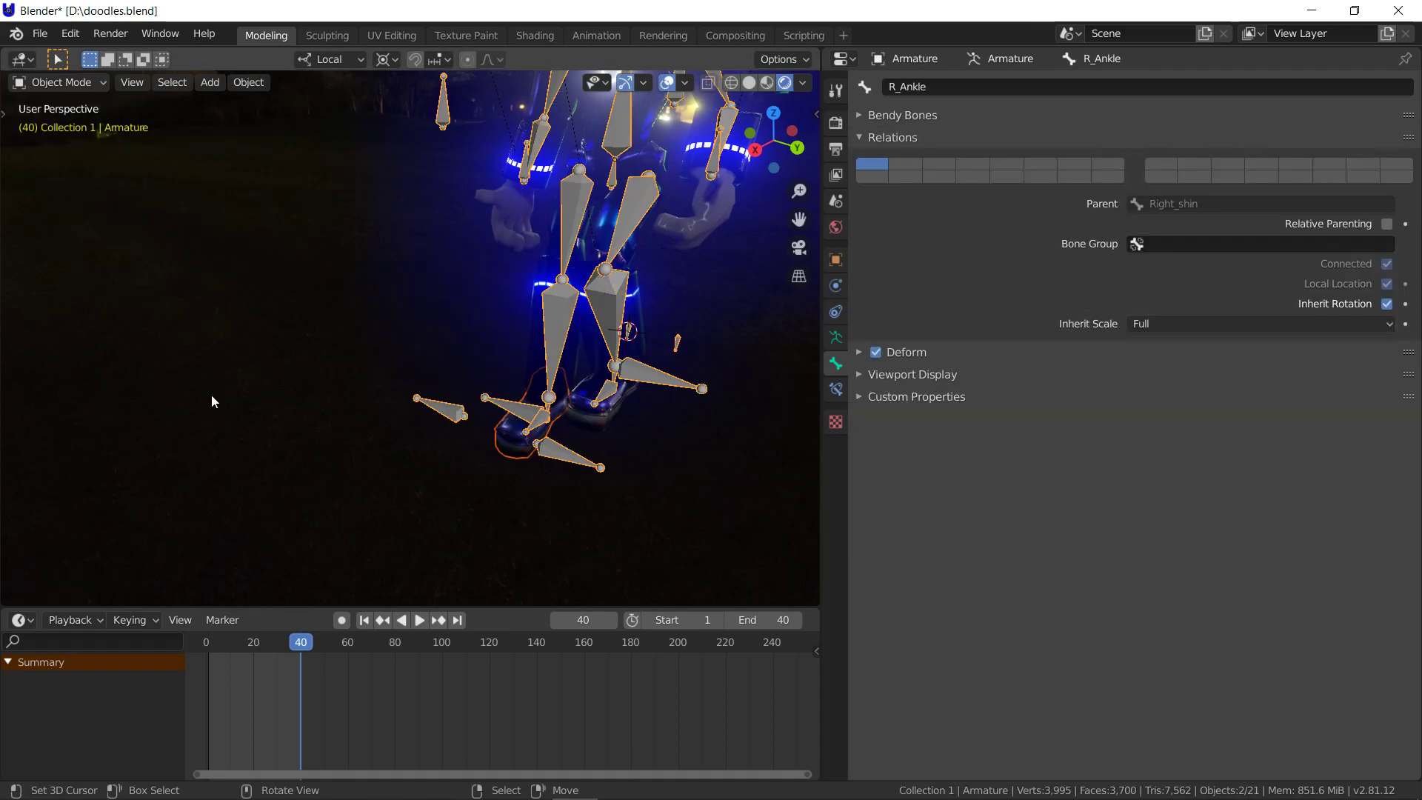
{"action": "left_click", "coordinate": [419, 620]}
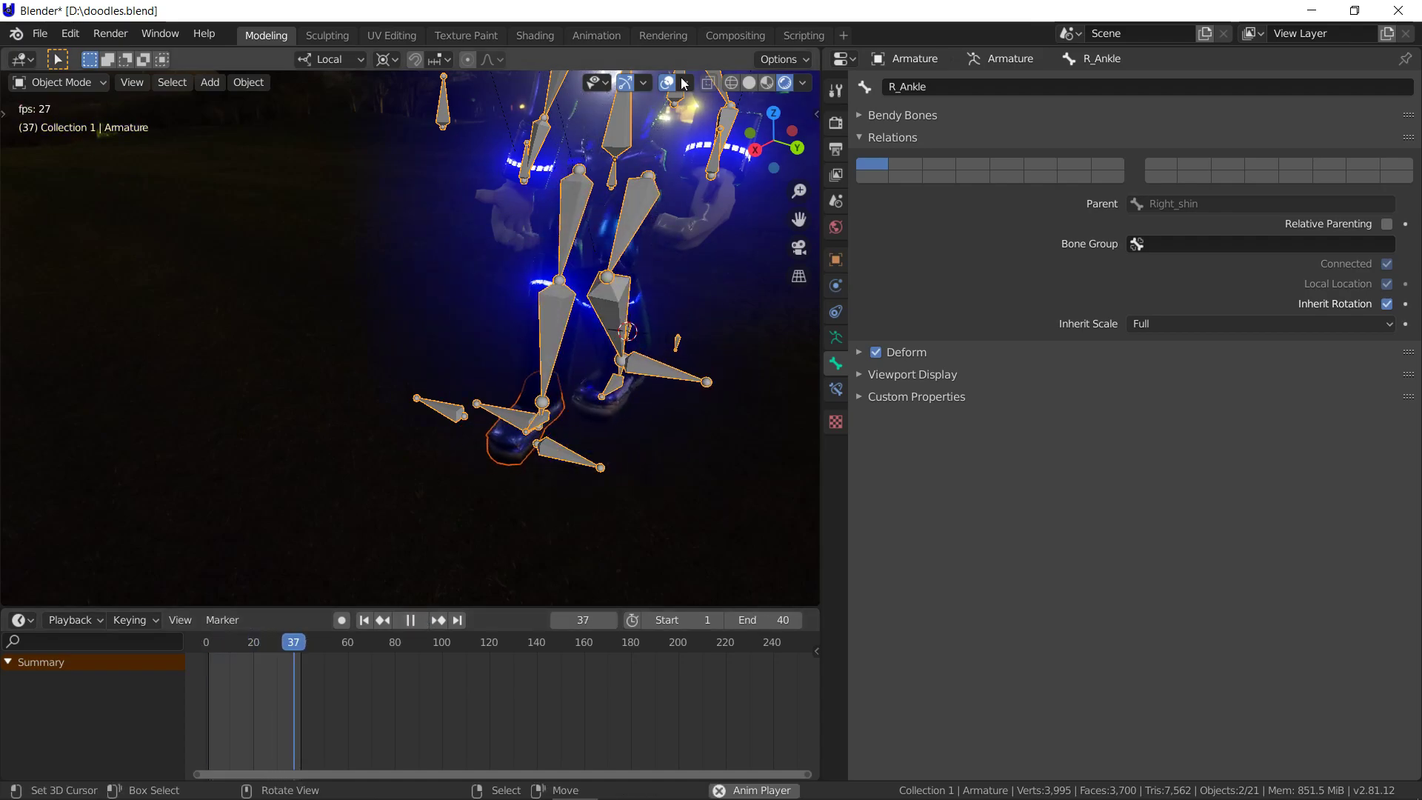
{"action": "key", "text": "shift+alt+z"}
{"action": "key", "text": "shift+grave"}
{"action": "key", "text": "s"}
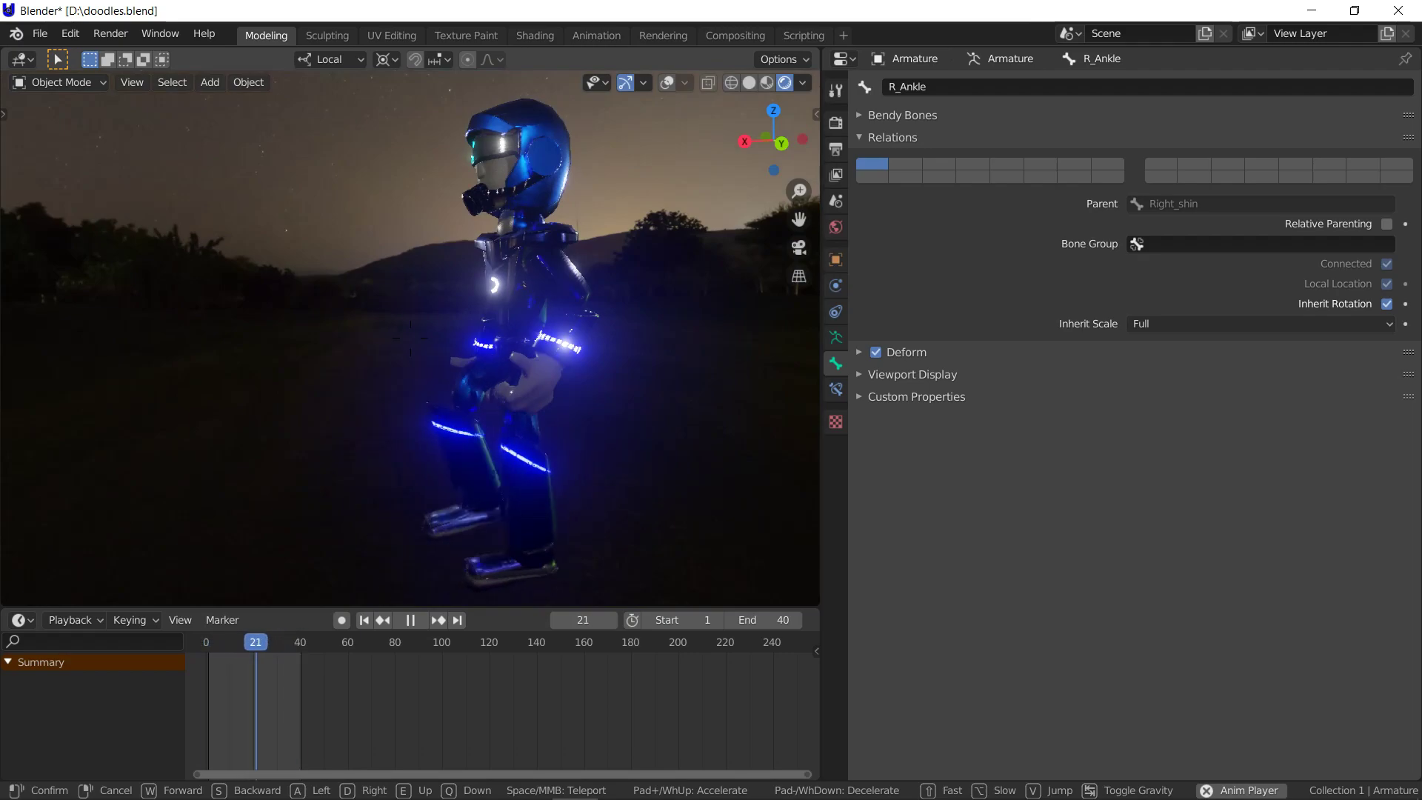
{"action": "key", "text": "Escape"}
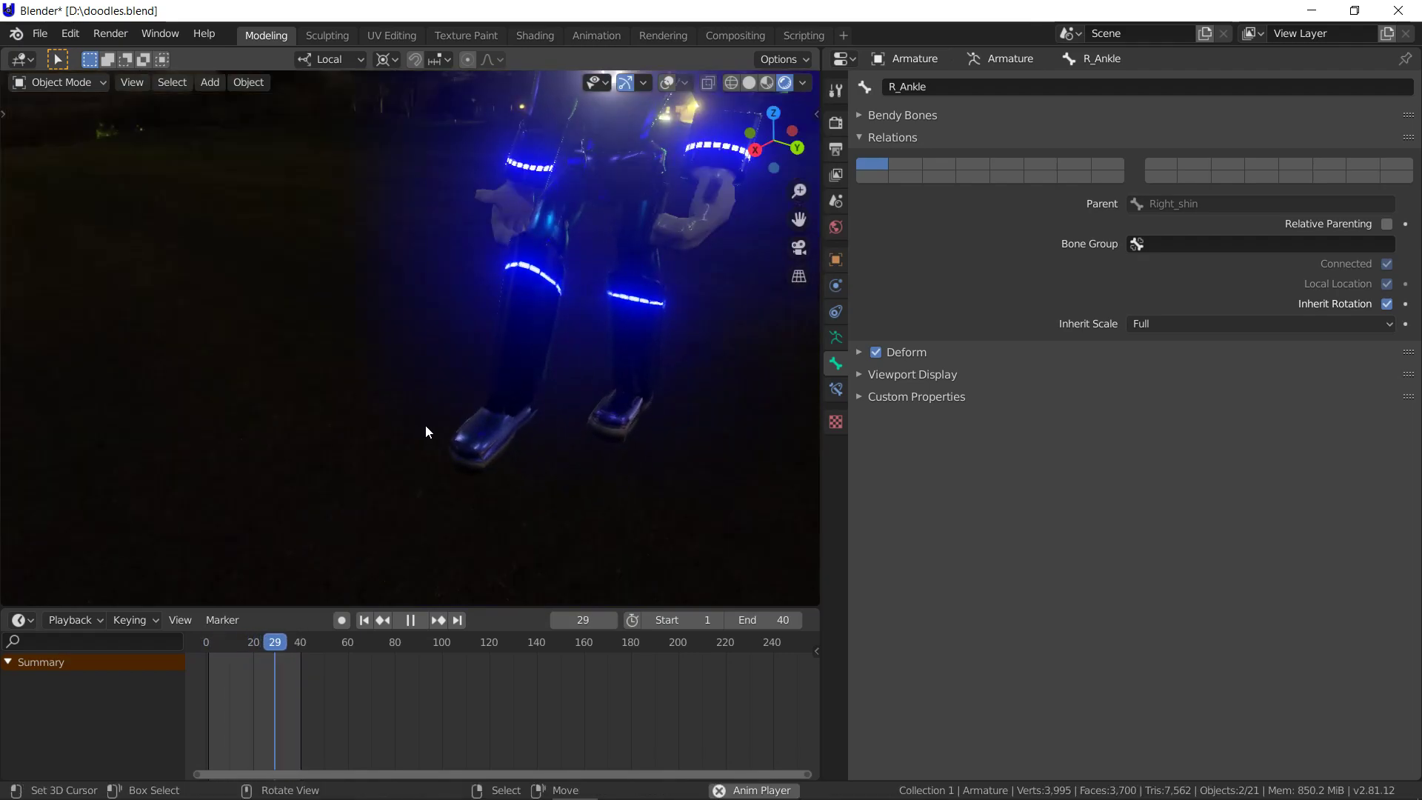
{"action": "key", "text": "Escape"}
Select the right shoe Cube.011 and show the viewport overlays again for a side view of the feet
{"action": "left_click", "coordinate": [542, 439]}
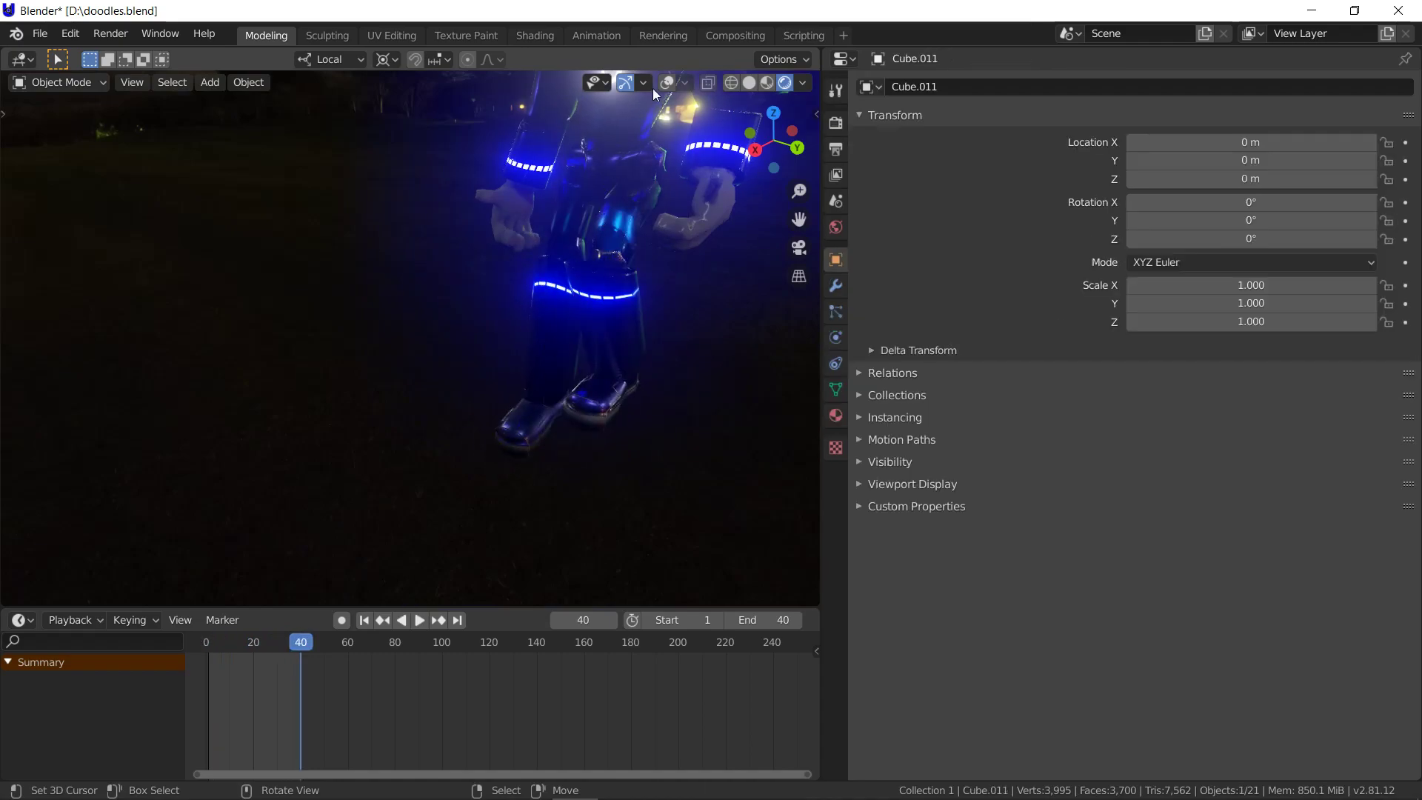
{"action": "left_click", "coordinate": [670, 83]}
{"action": "key", "text": "shift+grave"}
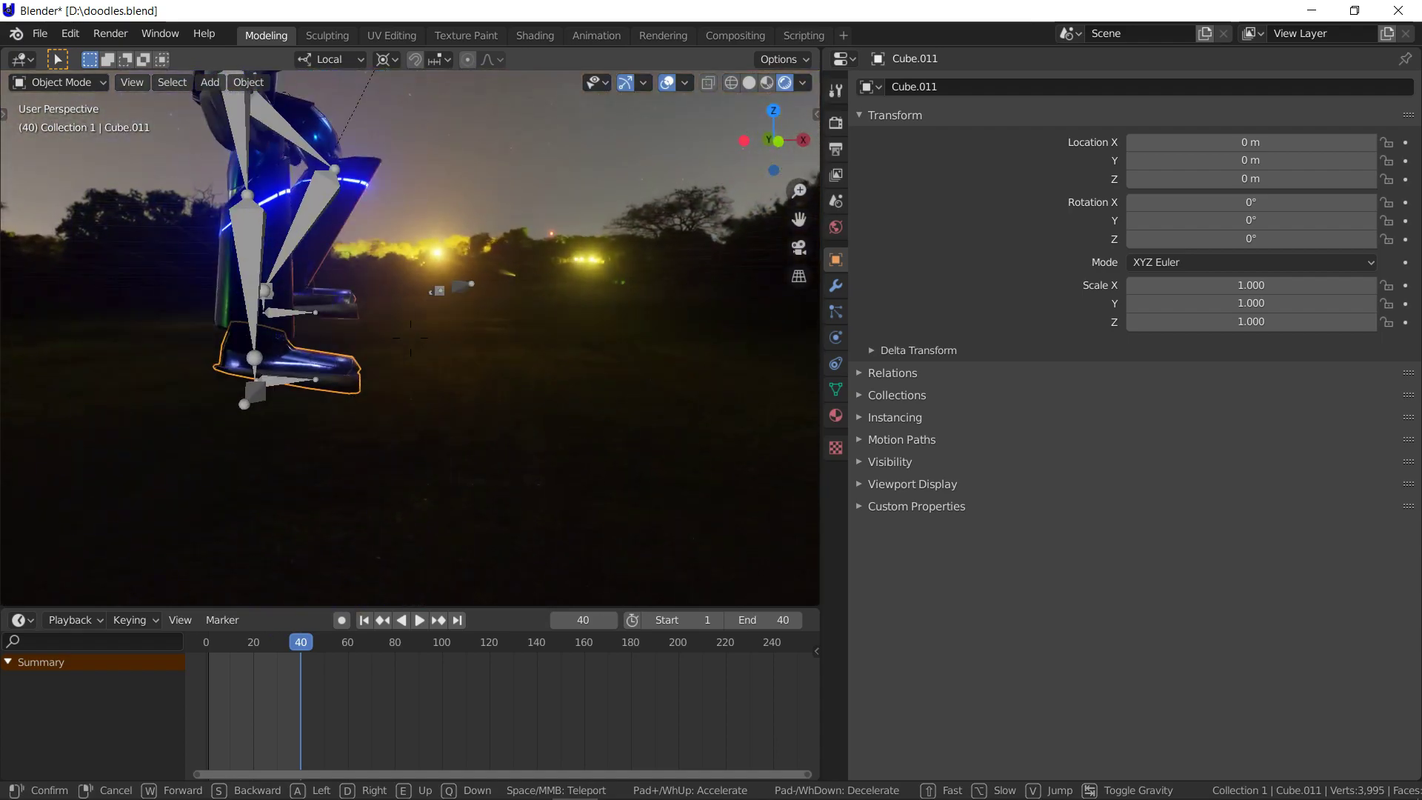
{"action": "left_click", "coordinate": [411, 338]}
{"action": "key", "text": "shift+s"}
{"action": "left_click", "coordinate": [292, 495]}
{"action": "key", "text": "Tab"}
{"action": "key", "text": "Tab"}
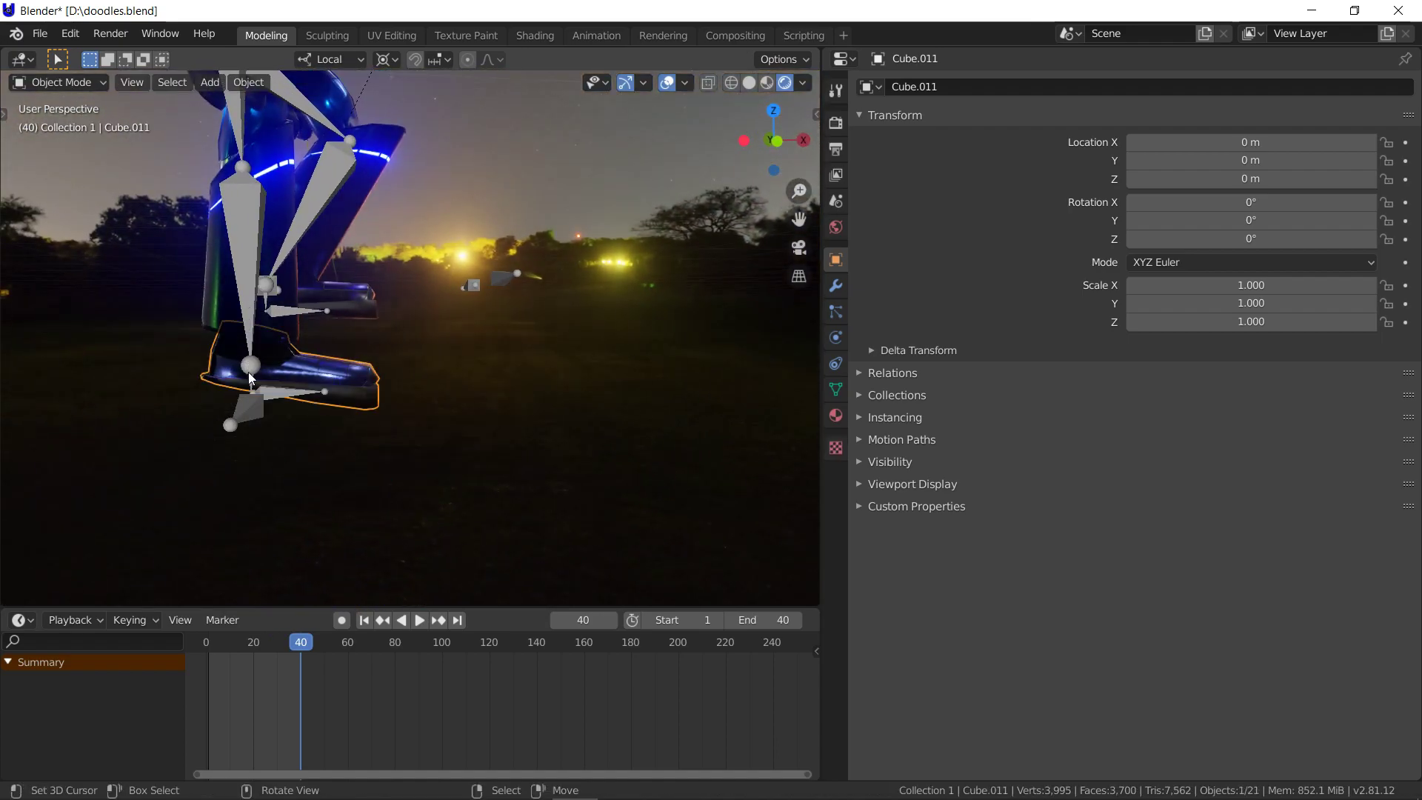
{"action": "left_click", "coordinate": [250, 372]}
{"action": "key", "text": "Tab"}
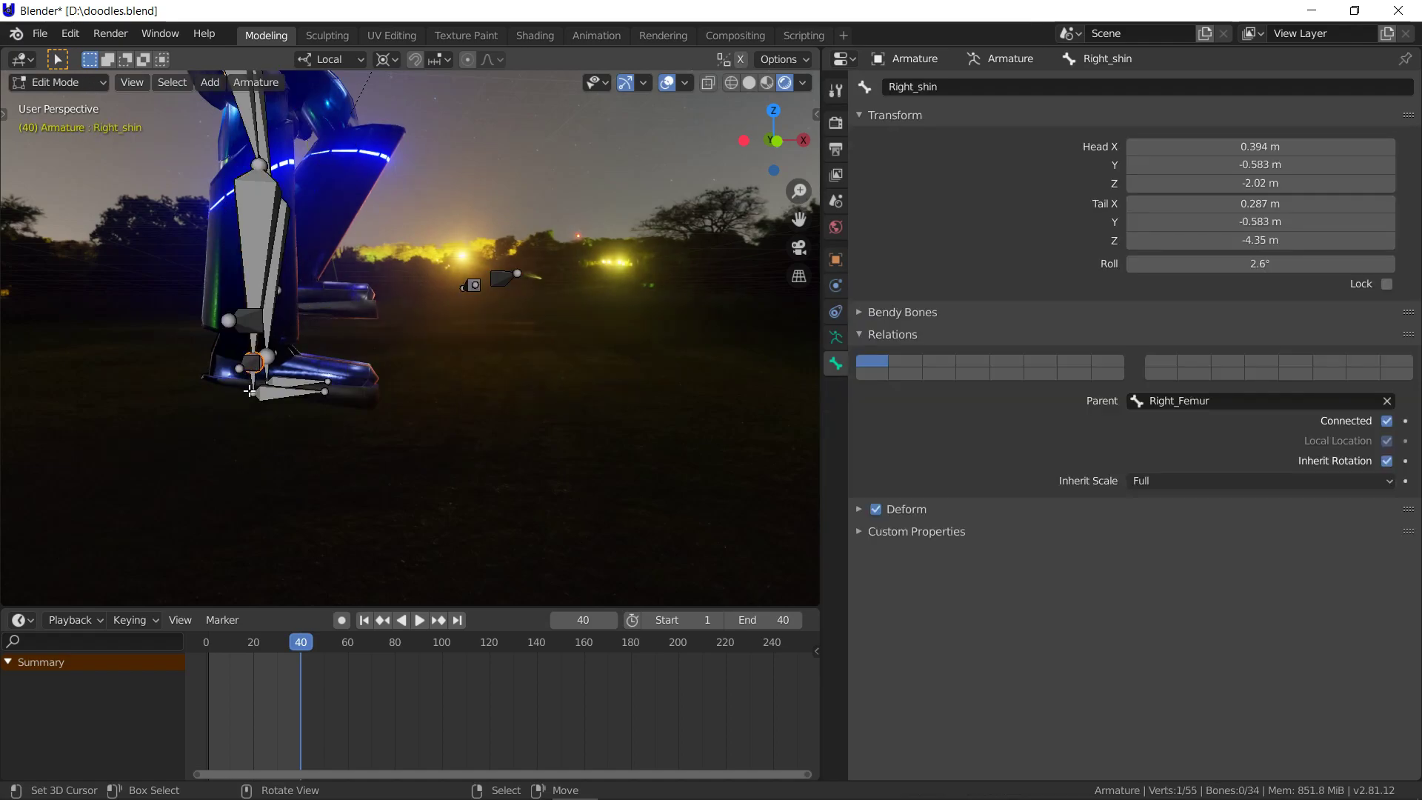
{"action": "key", "text": "Tab"}
Snap the 3D cursor to the R_Ankle bone in Pose Mode and reselect the right shoe in Object Mode
{"action": "left_click", "coordinate": [59, 82]}
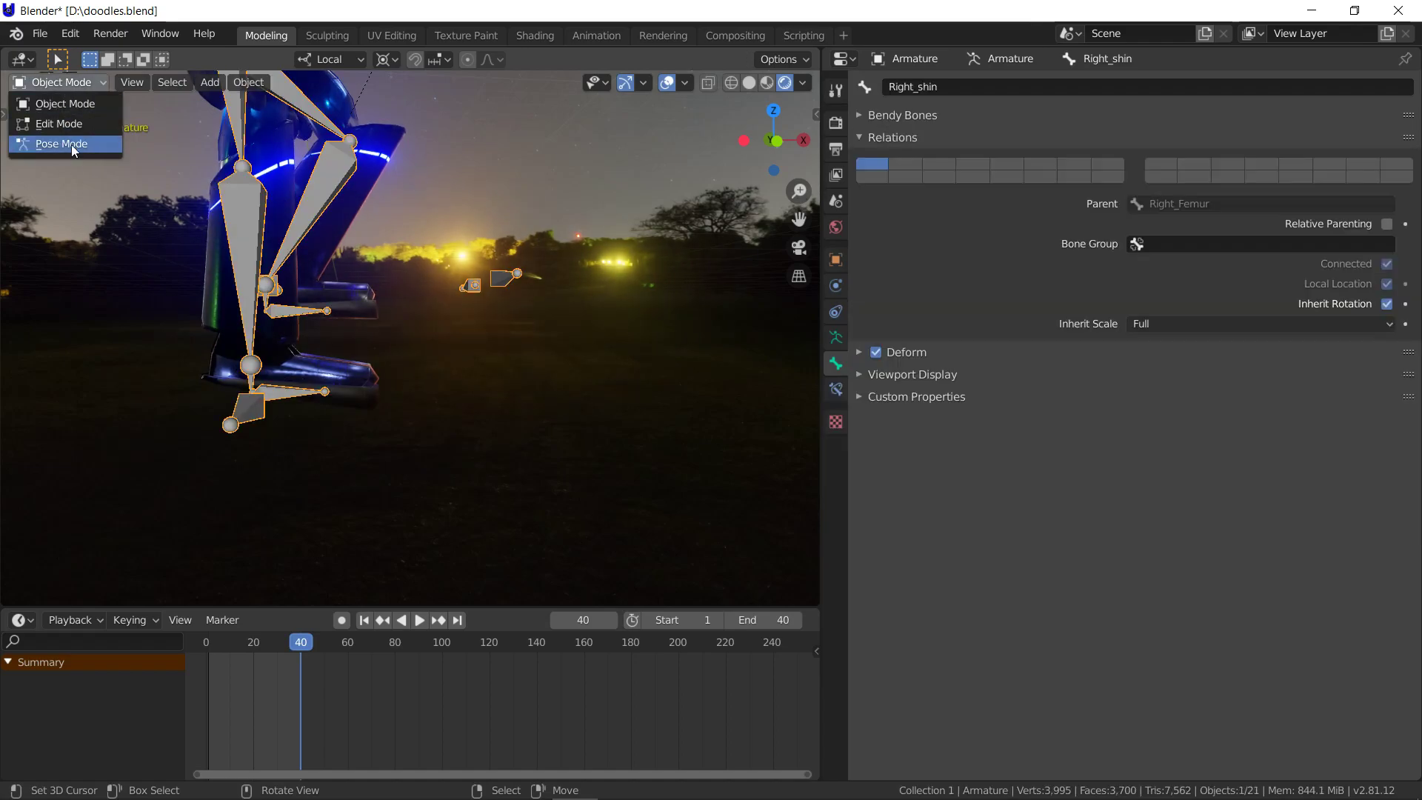
{"action": "left_click", "coordinate": [68, 142]}
{"action": "left_click", "coordinate": [251, 383]}
{"action": "key", "text": "shift+s"}
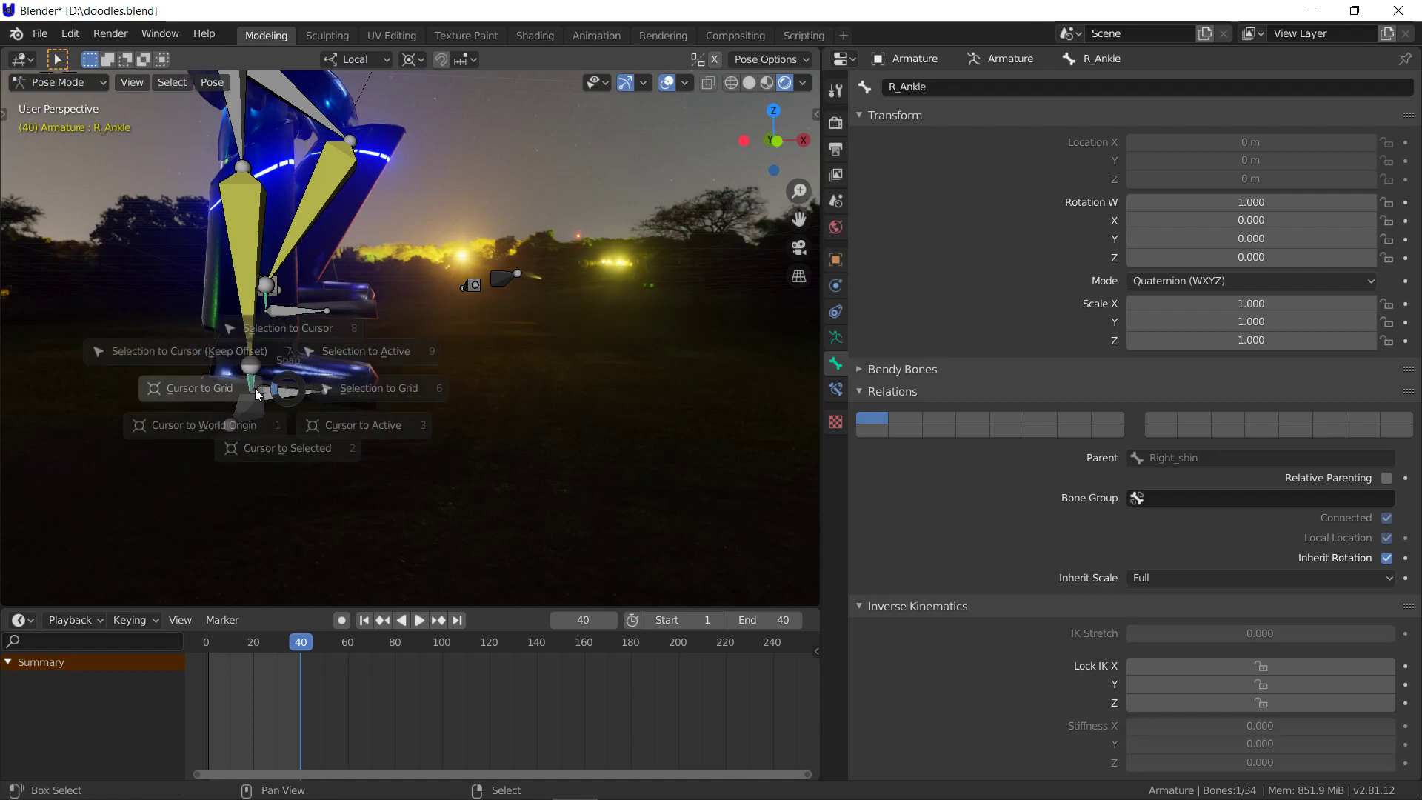
{"action": "left_click", "coordinate": [264, 501]}
{"action": "left_click", "coordinate": [59, 82]}
{"action": "left_click", "coordinate": [65, 104]}
{"action": "left_click", "coordinate": [354, 403]}
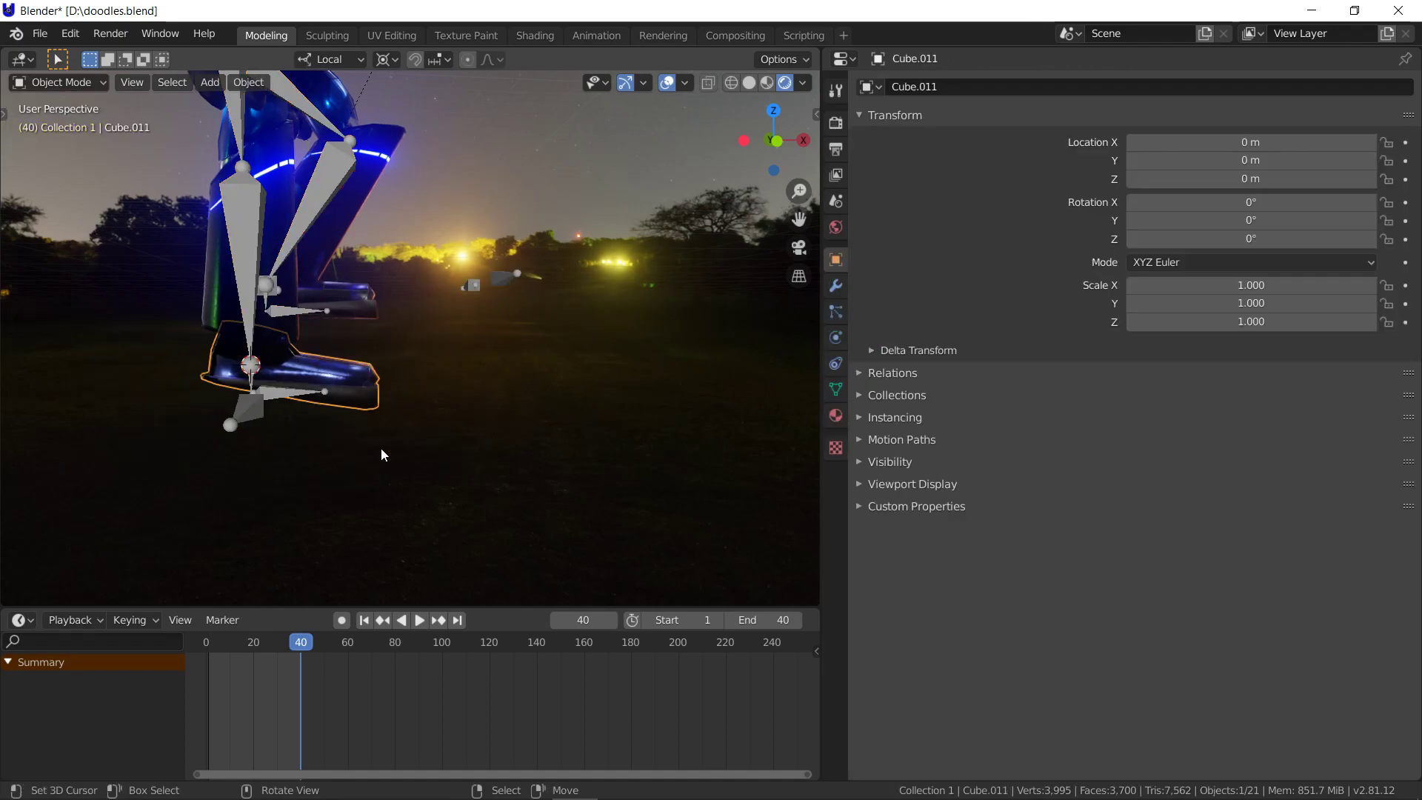
{"action": "key", "text": "g"}
{"action": "key", "text": "Escape"}
{"action": "key", "text": "shift+s"}
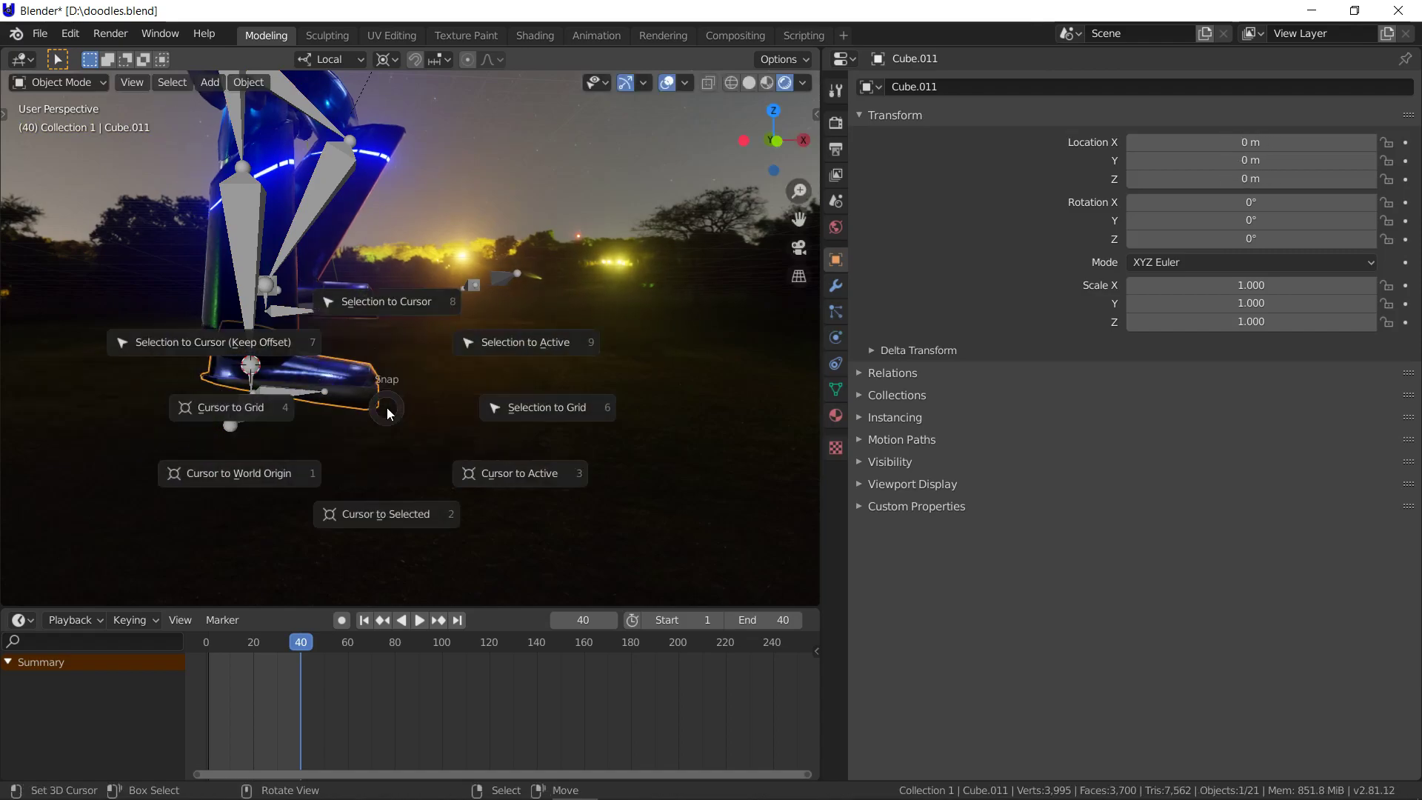
{"action": "left_click", "coordinate": [773, 59]}
{"action": "left_click", "coordinate": [773, 59]}
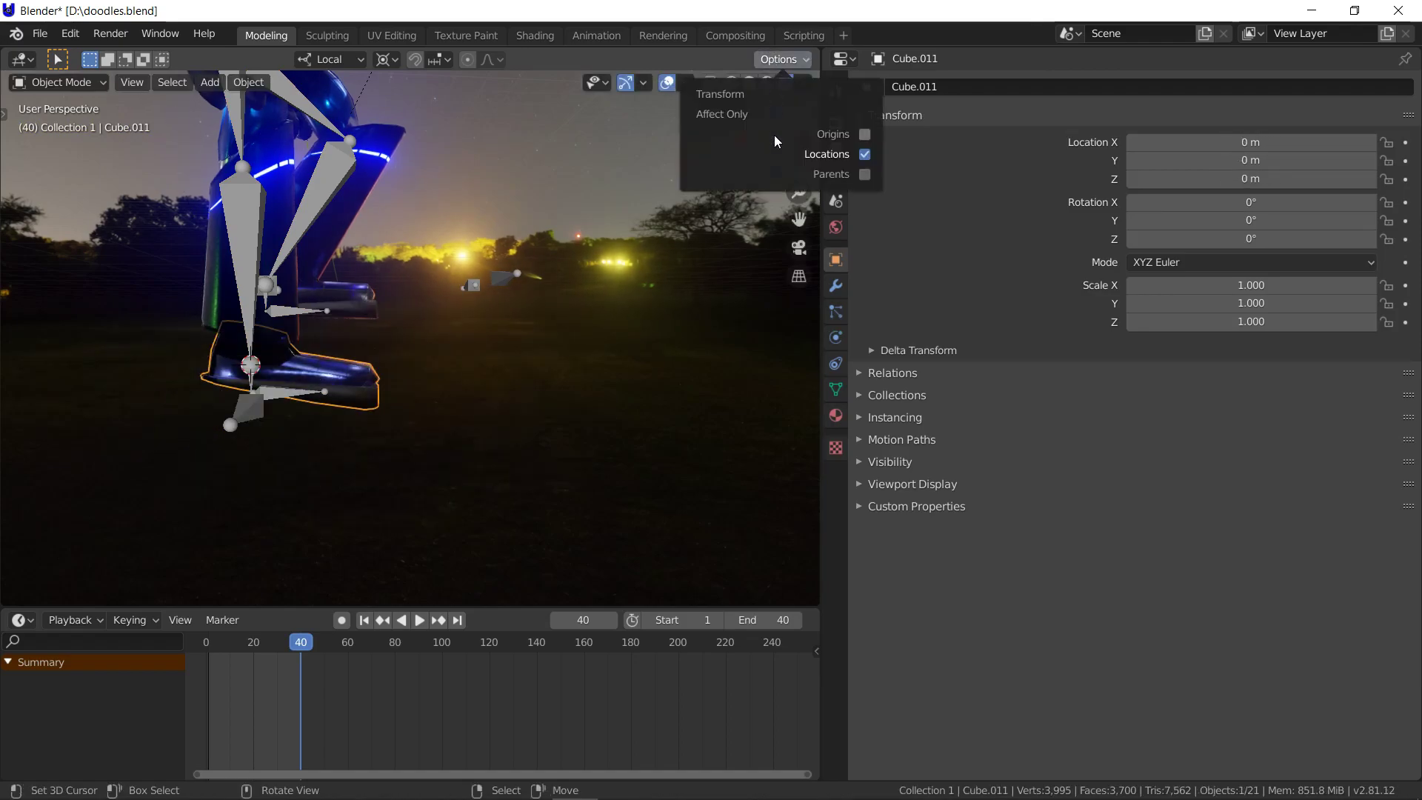
{"action": "key", "text": "shift+s"}
{"action": "left_click", "coordinate": [419, 490]}
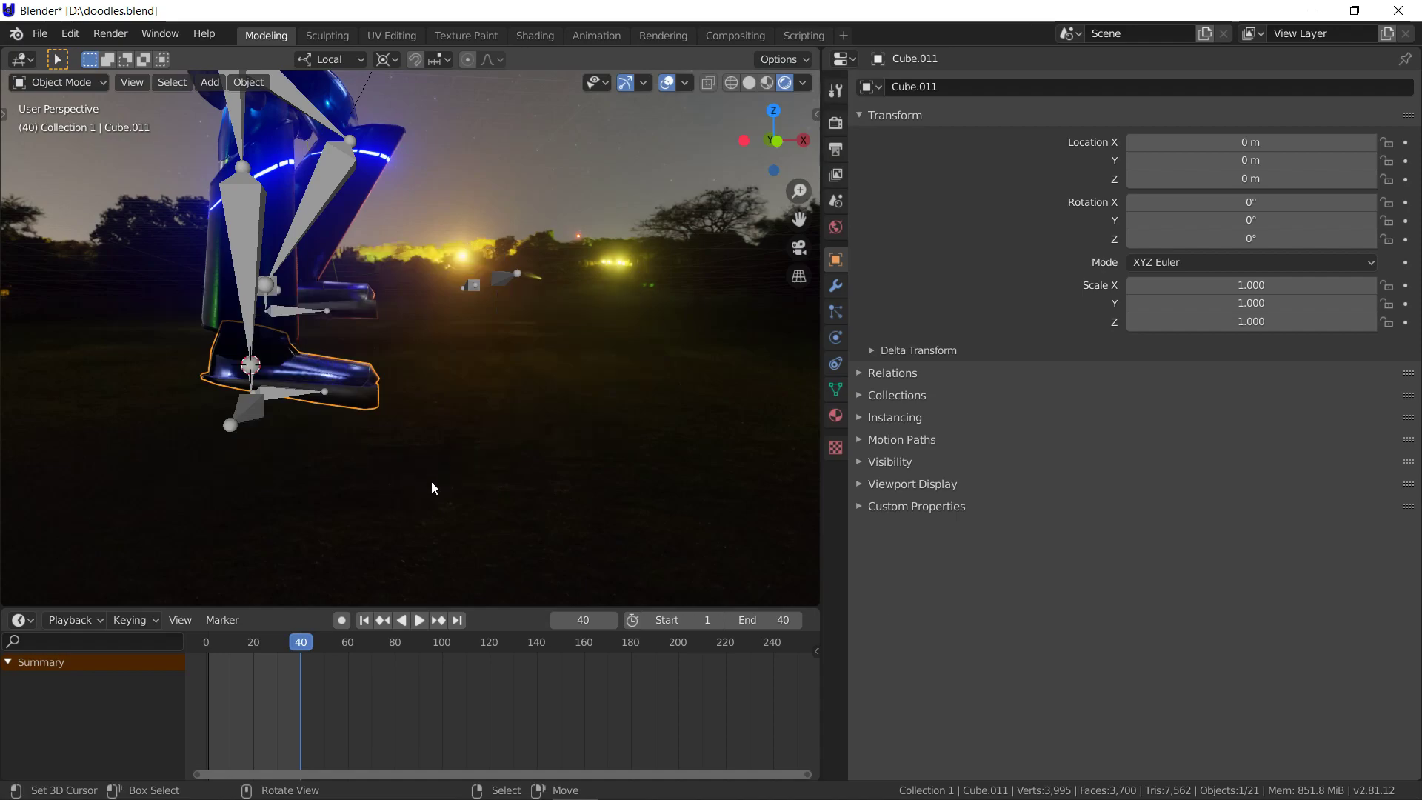
Rotate the right shoe by -10° about its local Y axis around the 3D cursor
{"action": "key", "text": "r"}
{"action": "key", "text": "y"}
{"action": "key", "text": "y"}
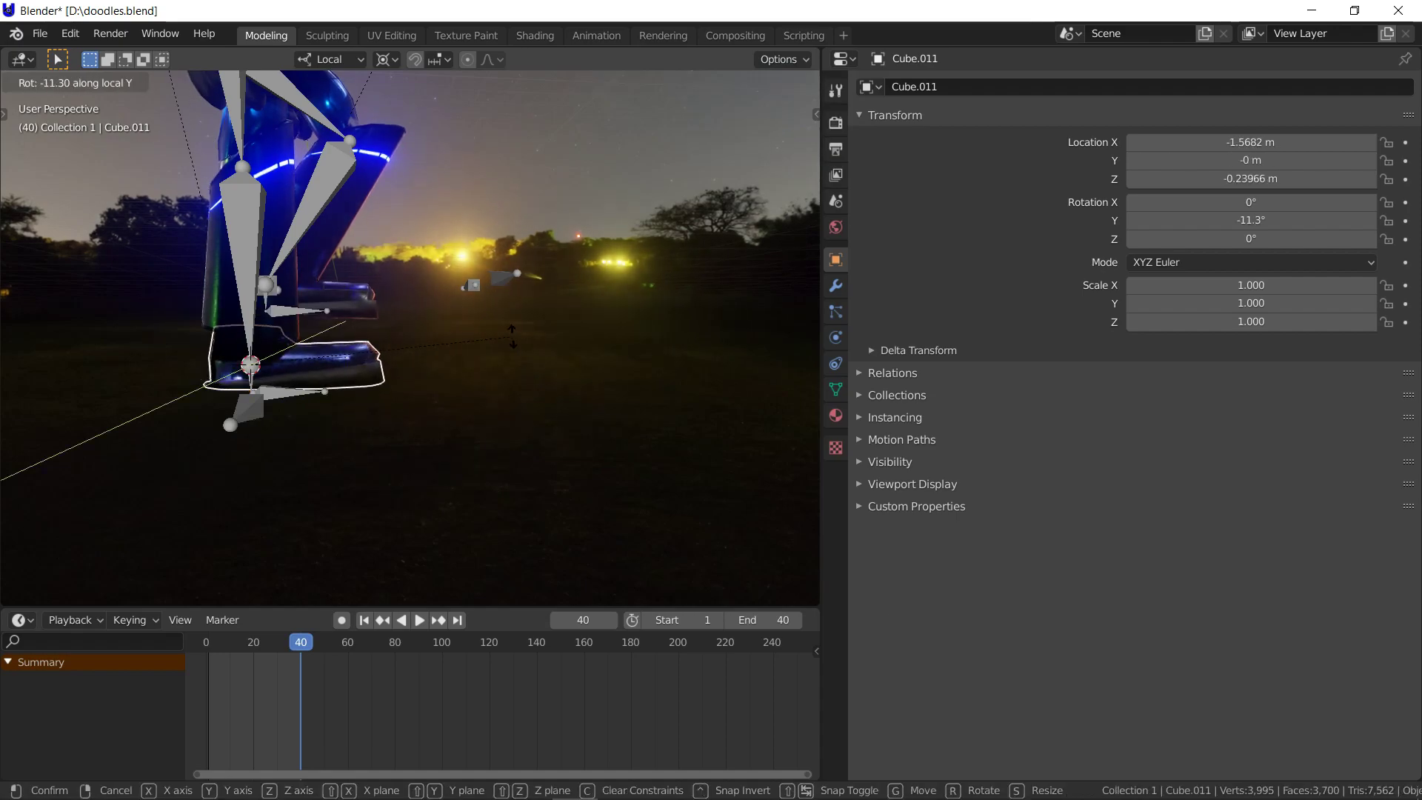
{"action": "type", "text": "-11.25"}
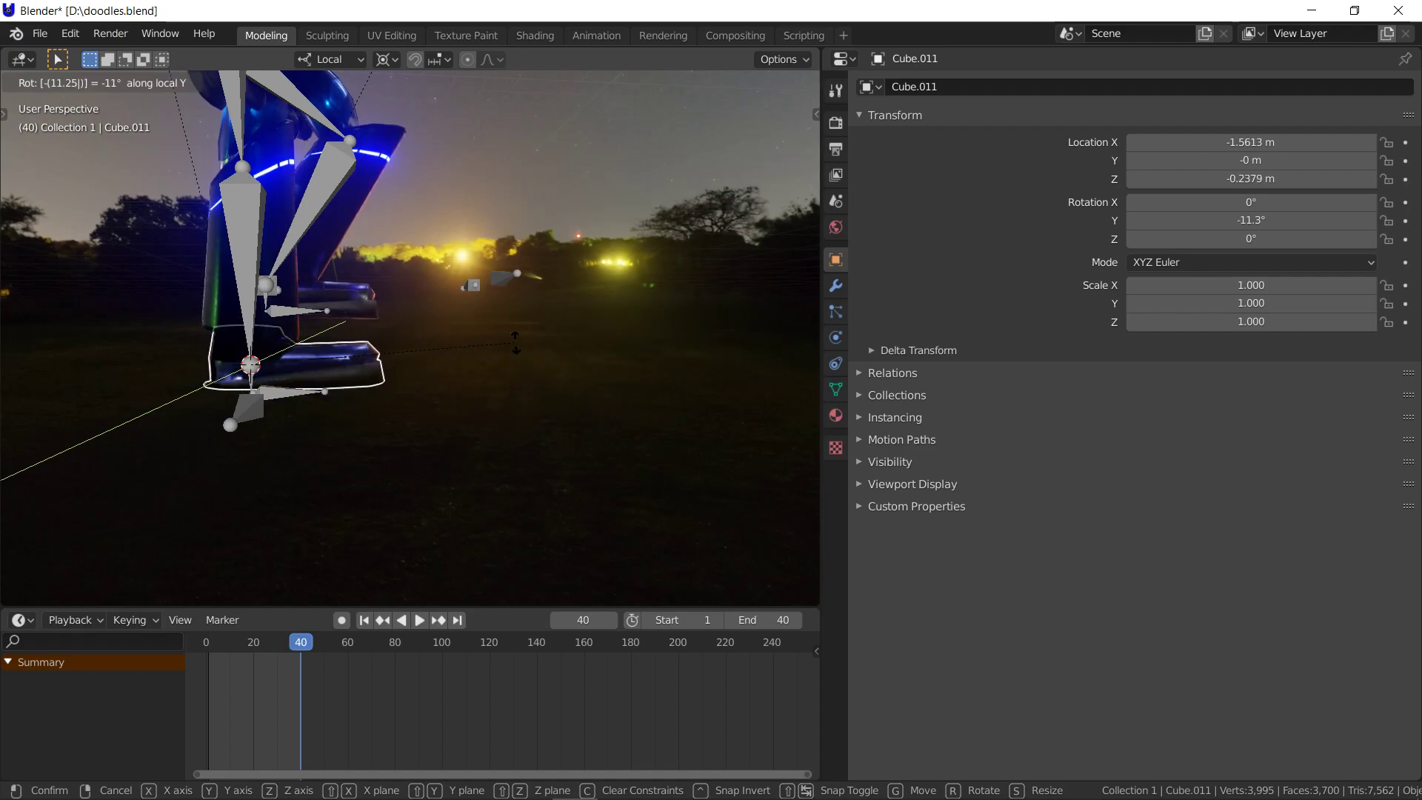
{"action": "key", "text": "BackSpace"}
{"action": "key", "text": "BackSpace"}
{"action": "key", "text": "BackSpace"}
{"action": "key", "text": "BackSpace"}
{"action": "key", "text": "BackSpace"}
{"action": "type", "text": "10"}
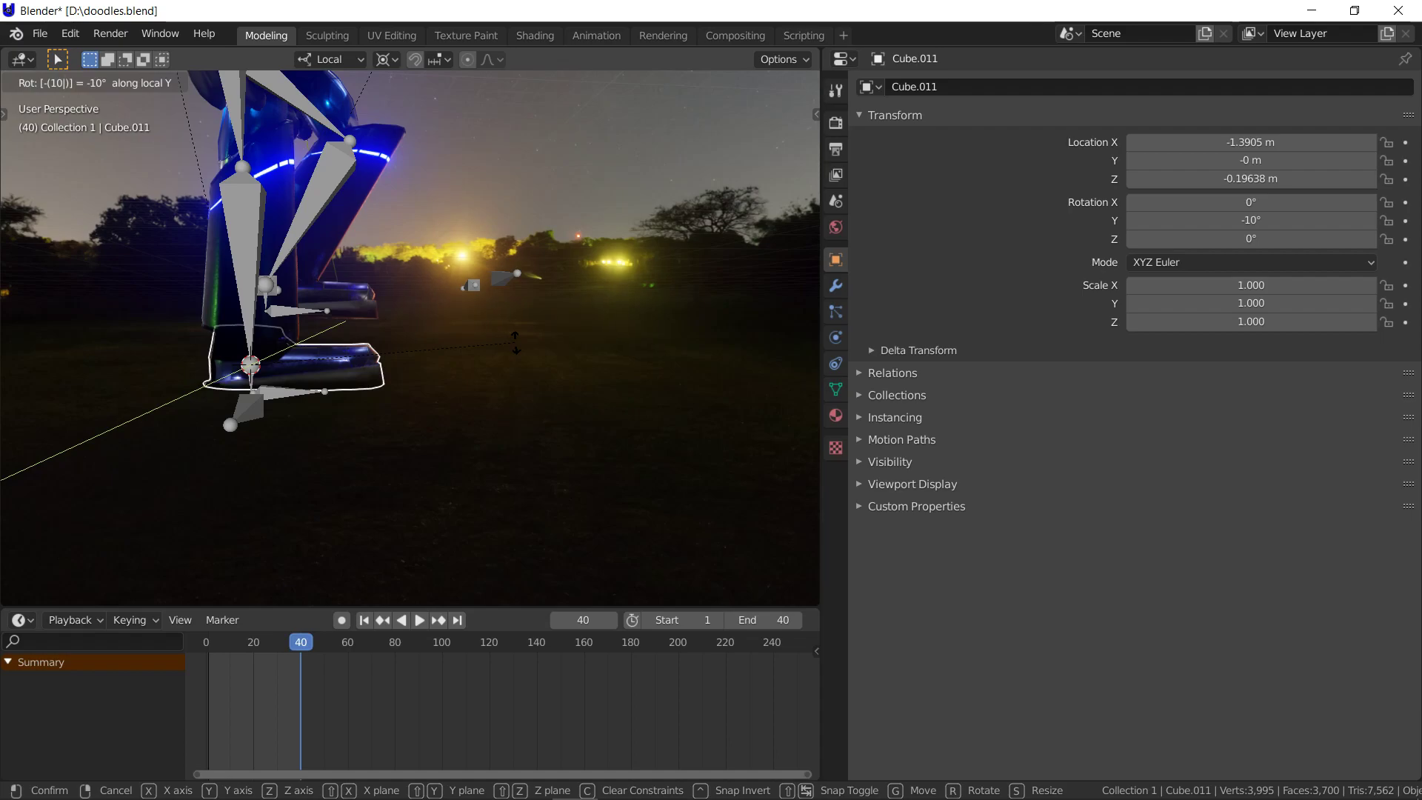
{"action": "key", "text": "Return"}
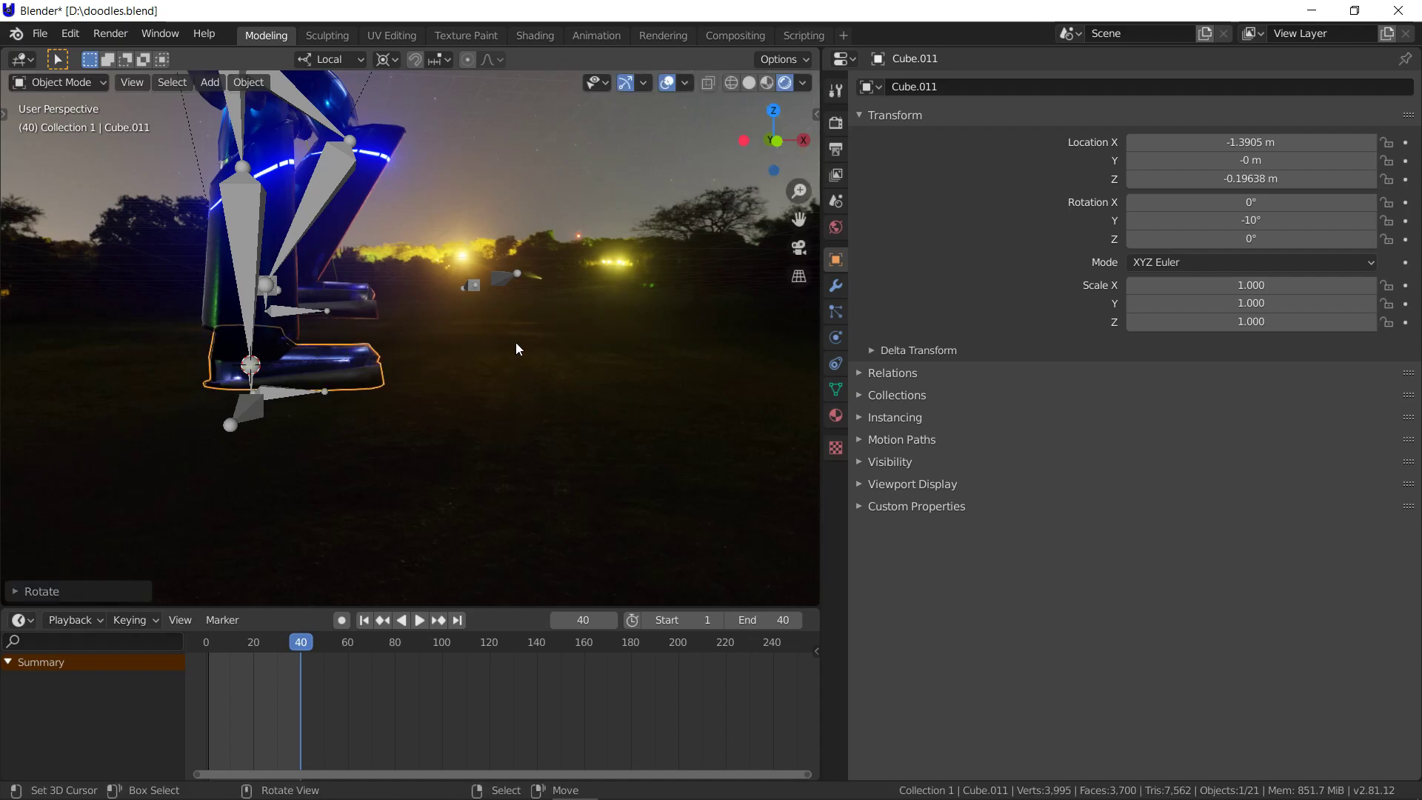
Hide the overlays and play back the walk on the whole character to check the rotated right shoe
{"action": "left_click", "coordinate": [666, 84]}
{"action": "key", "text": "shift+grave"}
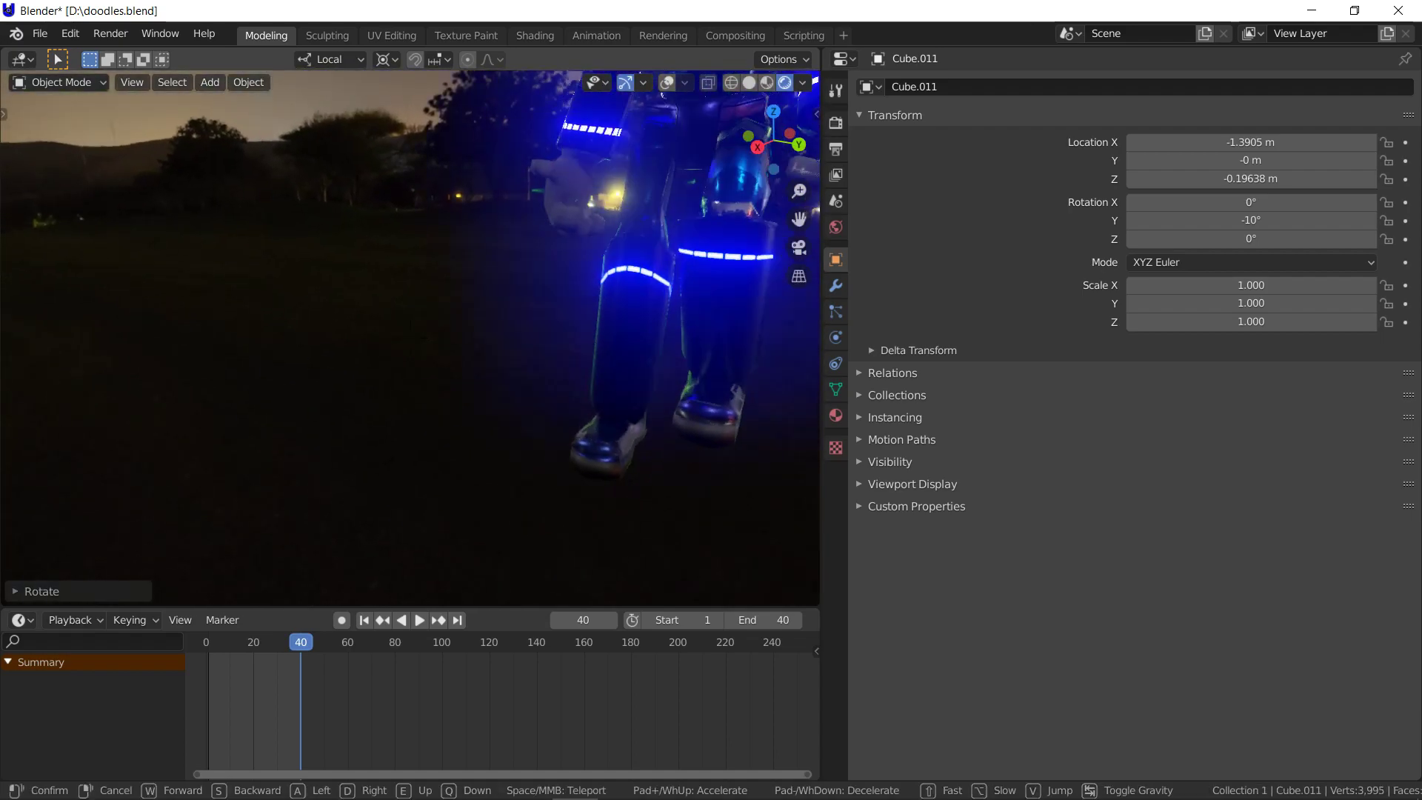
{"action": "left_click", "coordinate": [389, 504]}
{"action": "left_click", "coordinate": [419, 620]}
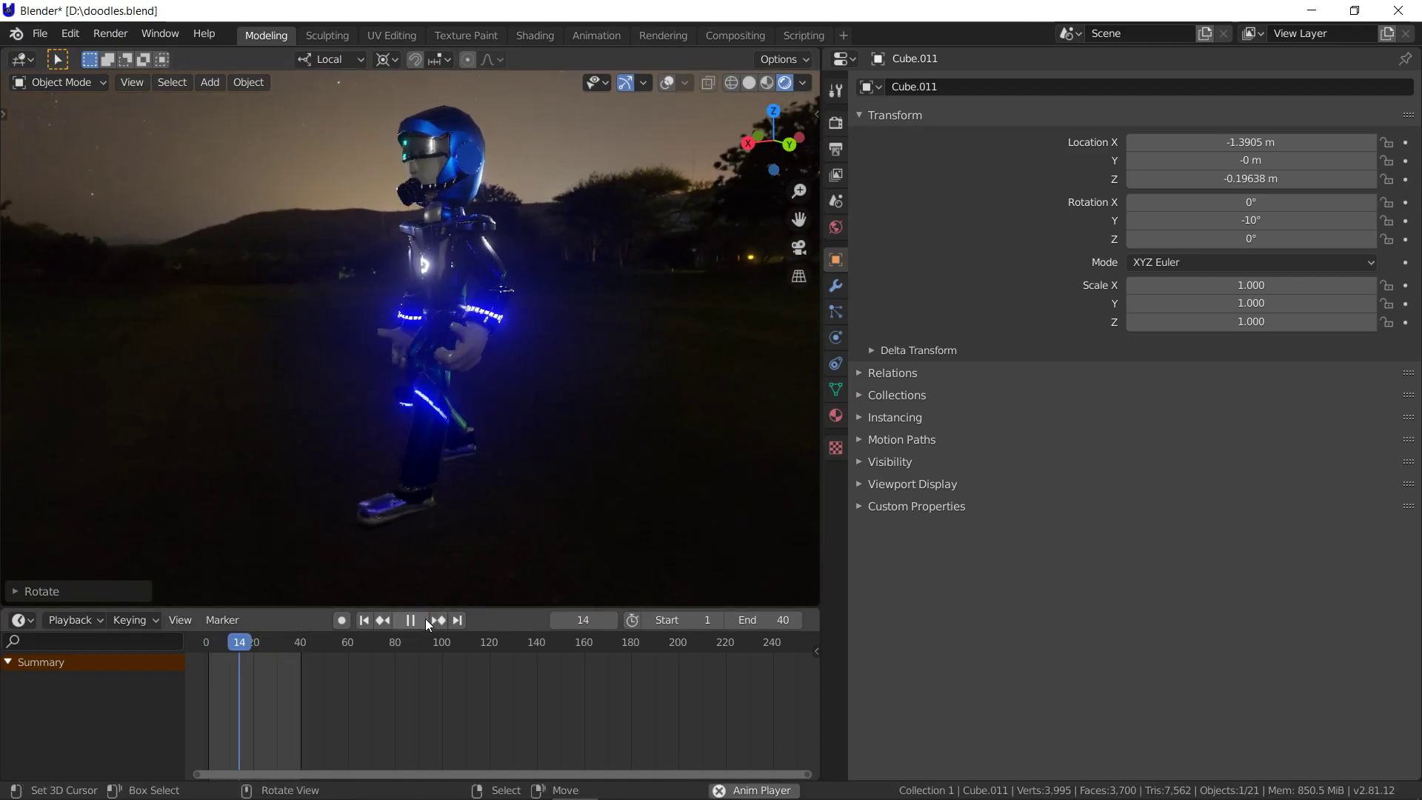
{"action": "key", "text": "Escape"}
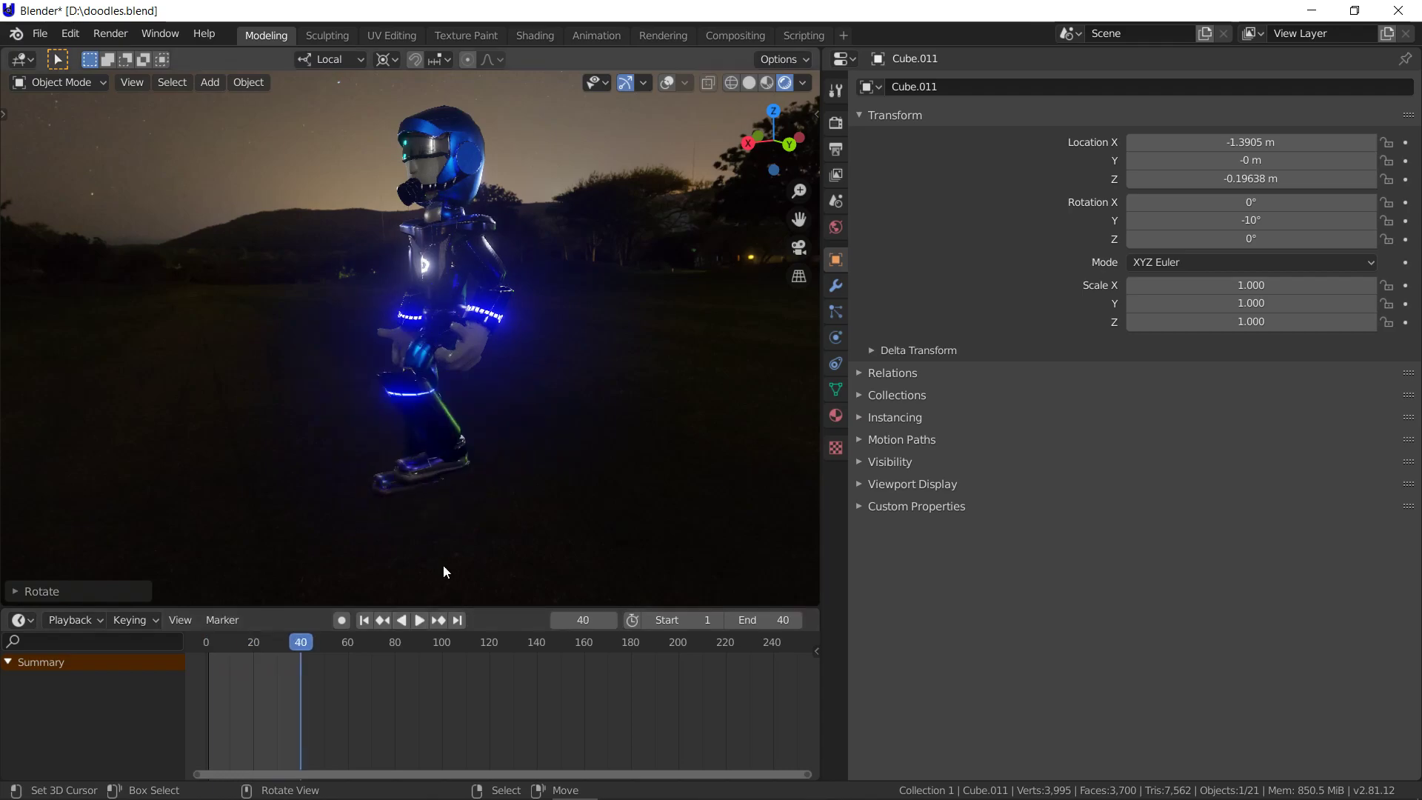
Show the overlays again and select the armature's Root bone in Pose Mode
{"action": "left_click", "coordinate": [667, 83]}
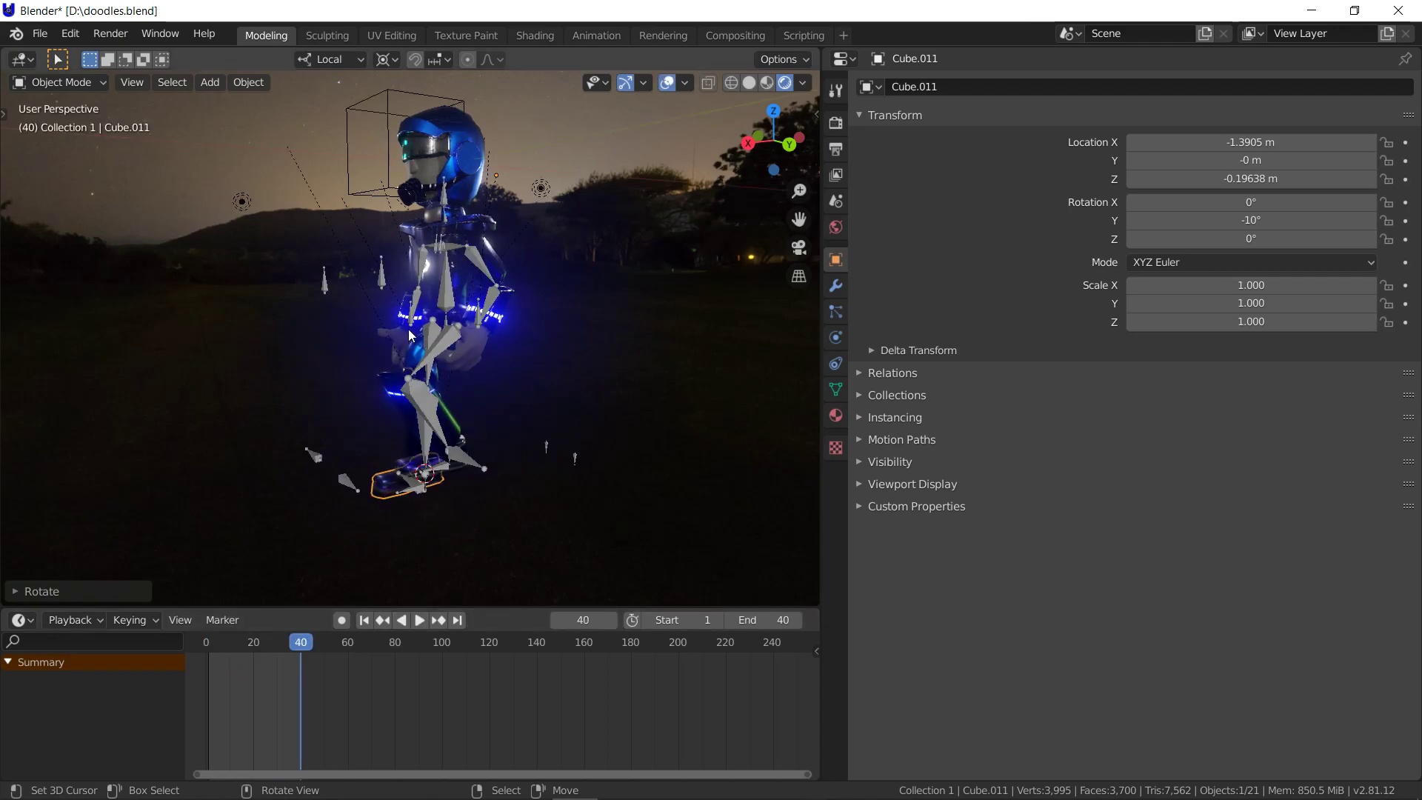
{"action": "left_click", "coordinate": [450, 326]}
{"action": "left_click", "coordinate": [86, 78]}
{"action": "left_click", "coordinate": [90, 99]}
{"action": "left_click", "coordinate": [82, 81]}
{"action": "left_click", "coordinate": [67, 143]}
{"action": "left_click", "coordinate": [448, 321]}
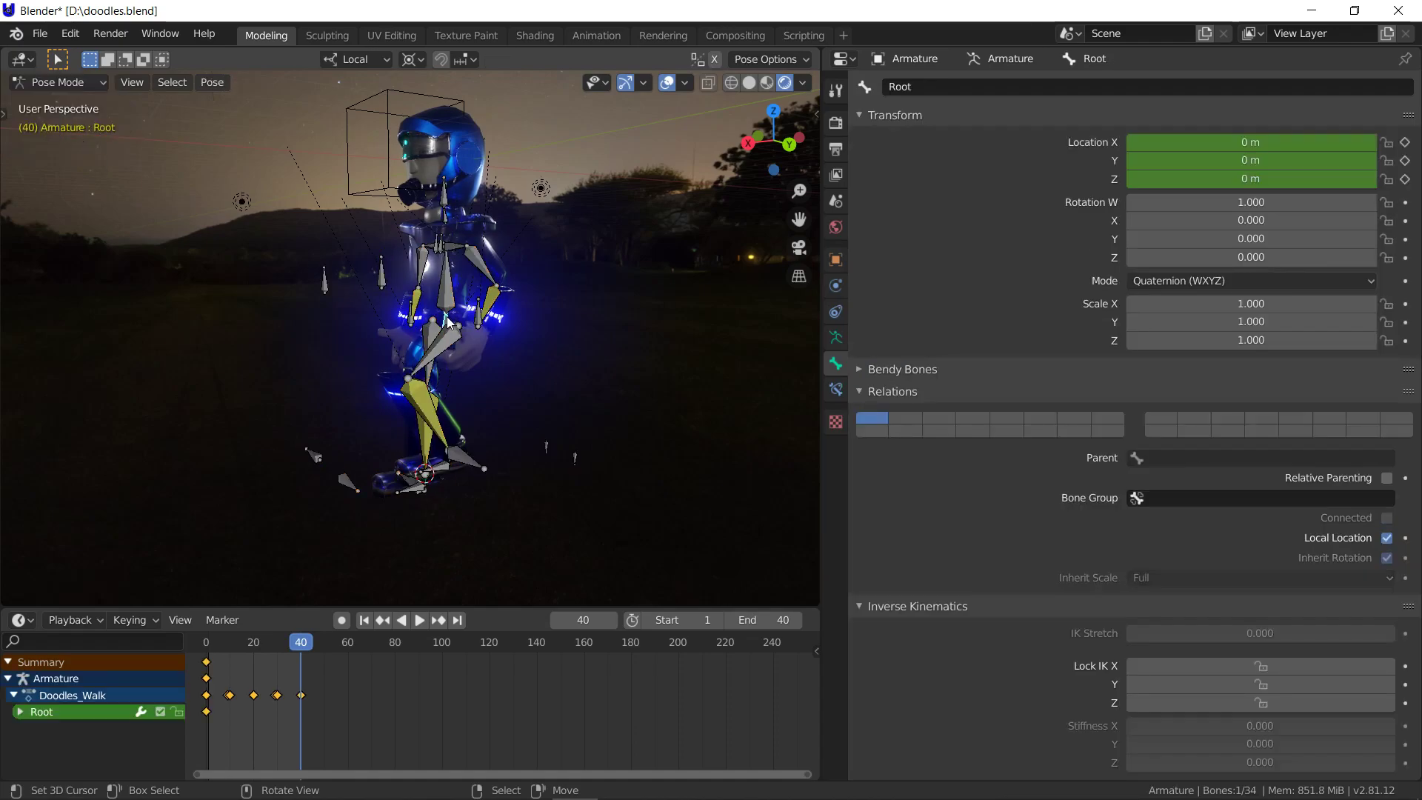
Step the timeline back to frame 0 and advance it to frame 9
{"action": "key", "text": "Left"}
{"action": "key", "text": "Left"}
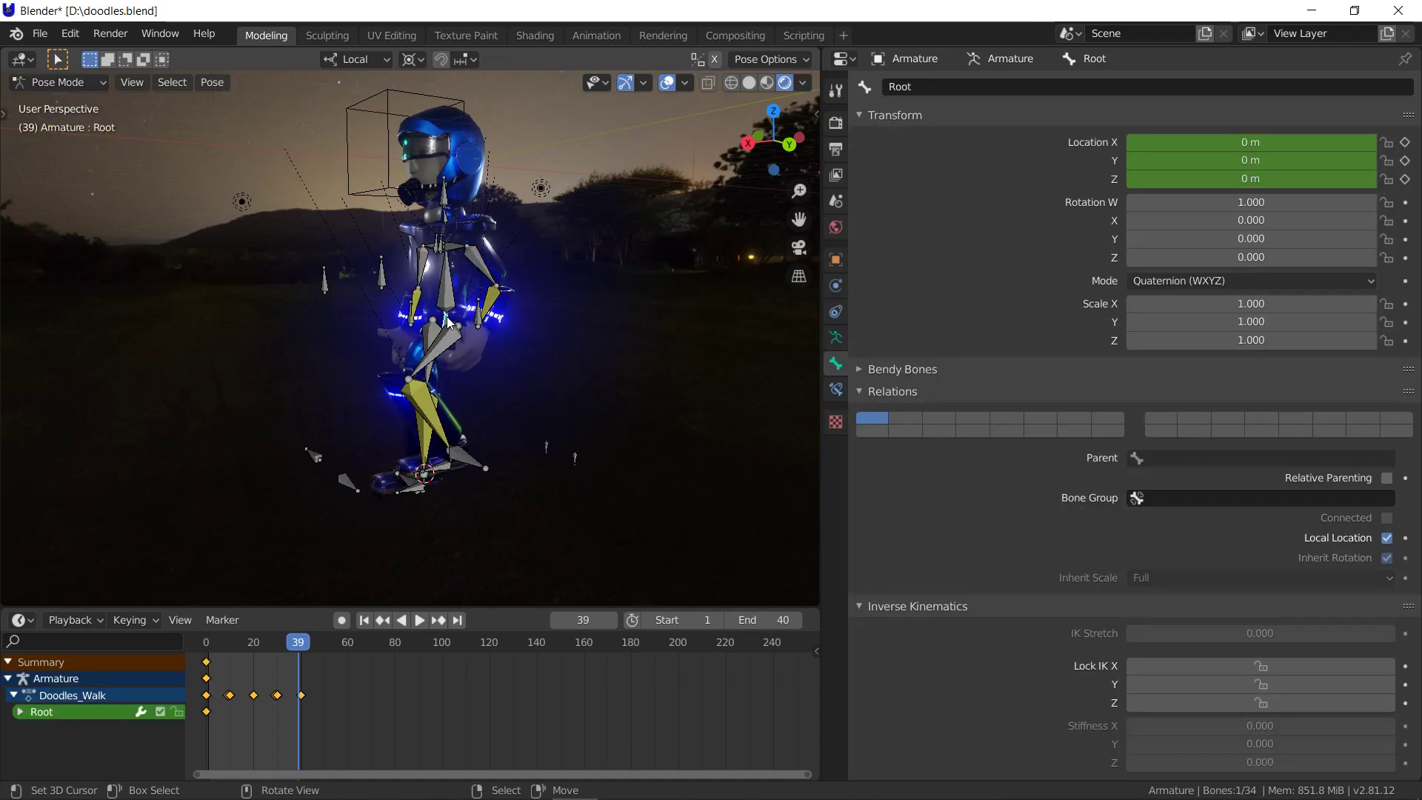
{"action": "key", "text": "Left"}
{"action": "key", "text": "Left"}
{"action": "key", "text": "Left"}
{"action": "key", "text": "Left"}
{"action": "key", "text": "Left"}
{"action": "key", "text": "Left"}
{"action": "key", "text": "Left"}
{"action": "key", "text": "Left"}
{"action": "key", "text": "Left"}
{"action": "key", "text": "Left"}
{"action": "key", "text": "Left"}
{"action": "key", "text": "Left"}
{"action": "key", "text": "Left"}
{"action": "key", "text": "Left"}
{"action": "key", "text": "Left"}
{"action": "key", "text": "Left"}
{"action": "key", "text": "Left"}
{"action": "key", "text": "Left"}
{"action": "key", "text": "Left"}
{"action": "key", "text": "Left"}
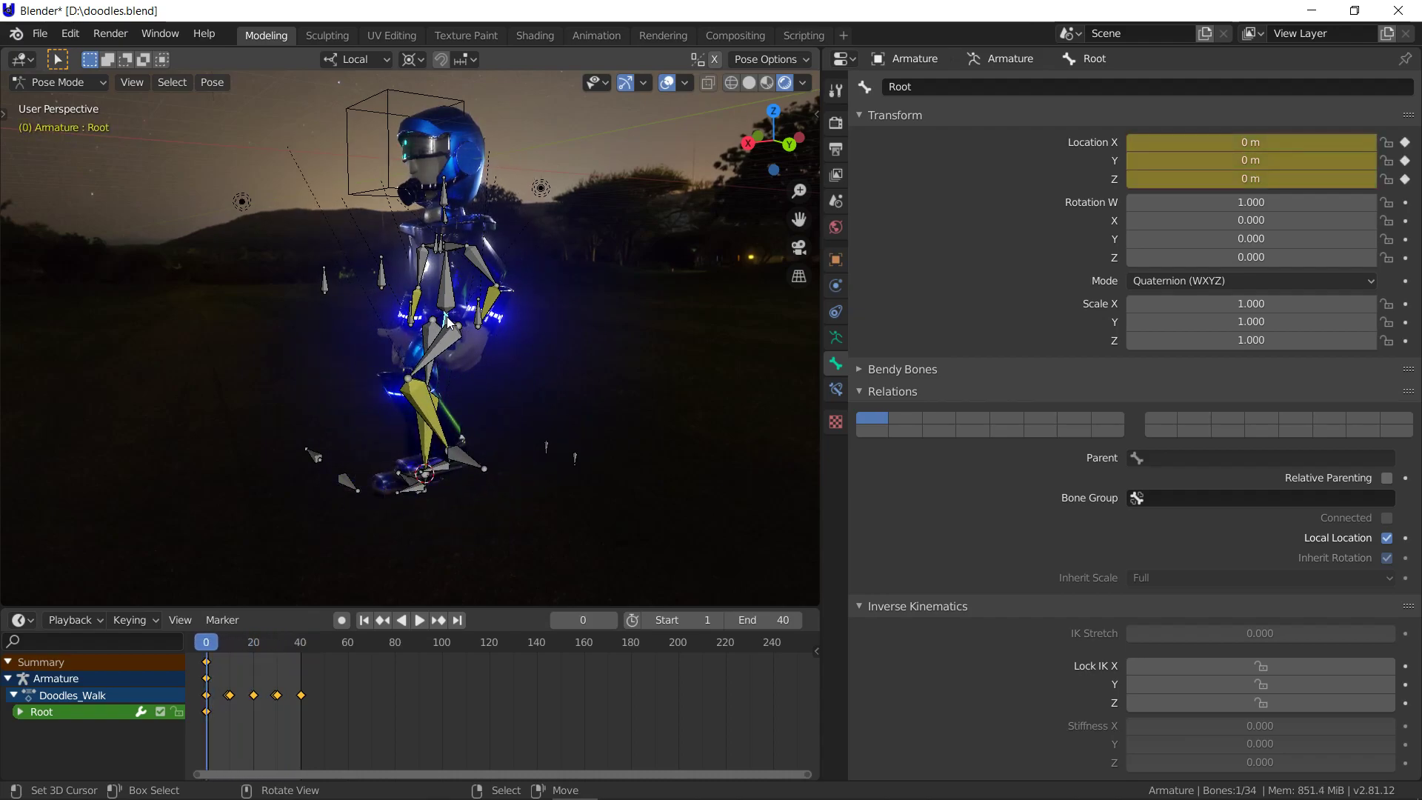
{"action": "key", "text": "space"}
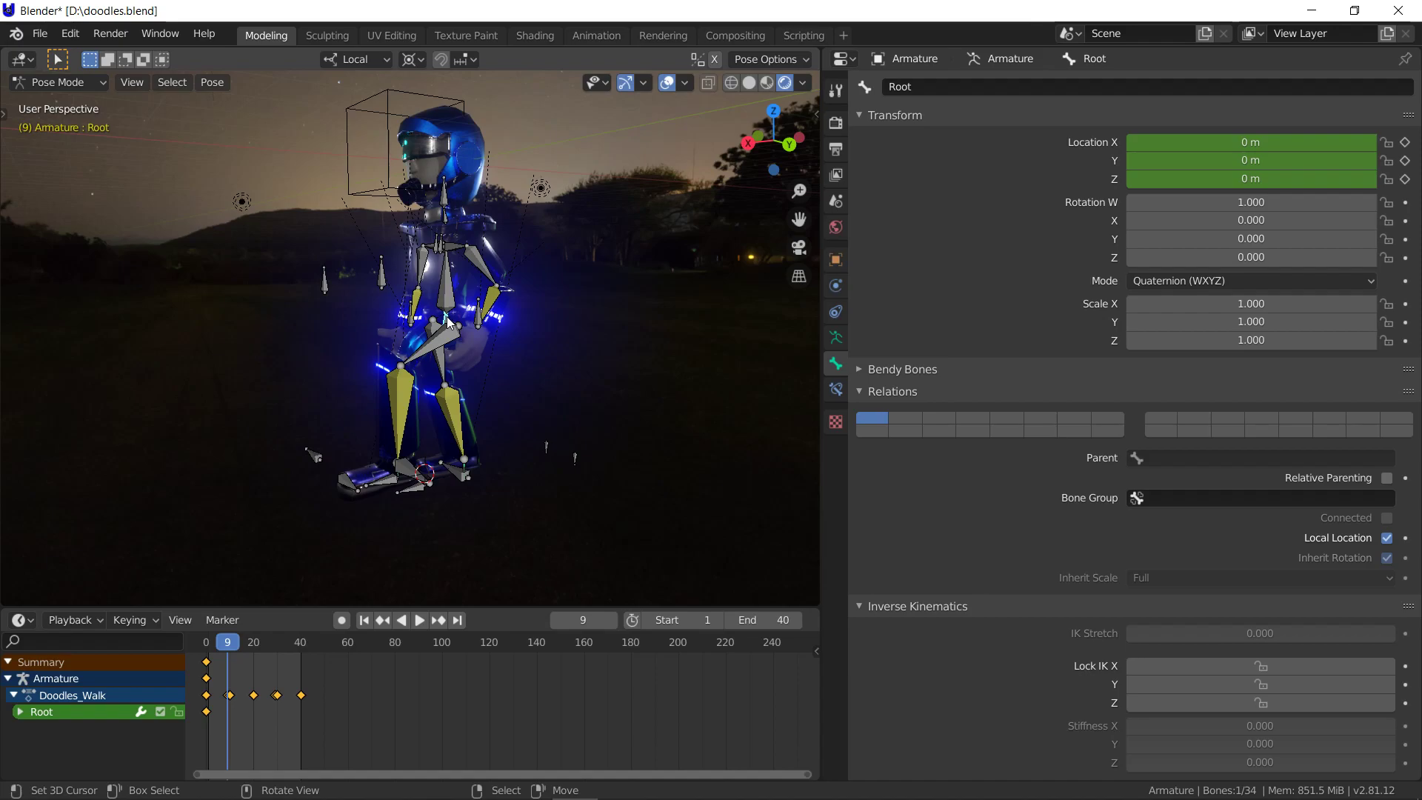
Move the Root bone down 0.5 m along the global Z axis at frame 9
{"action": "key", "text": "g"}
{"action": "key", "text": "z"}
{"action": "type", "text": "z-.5"}
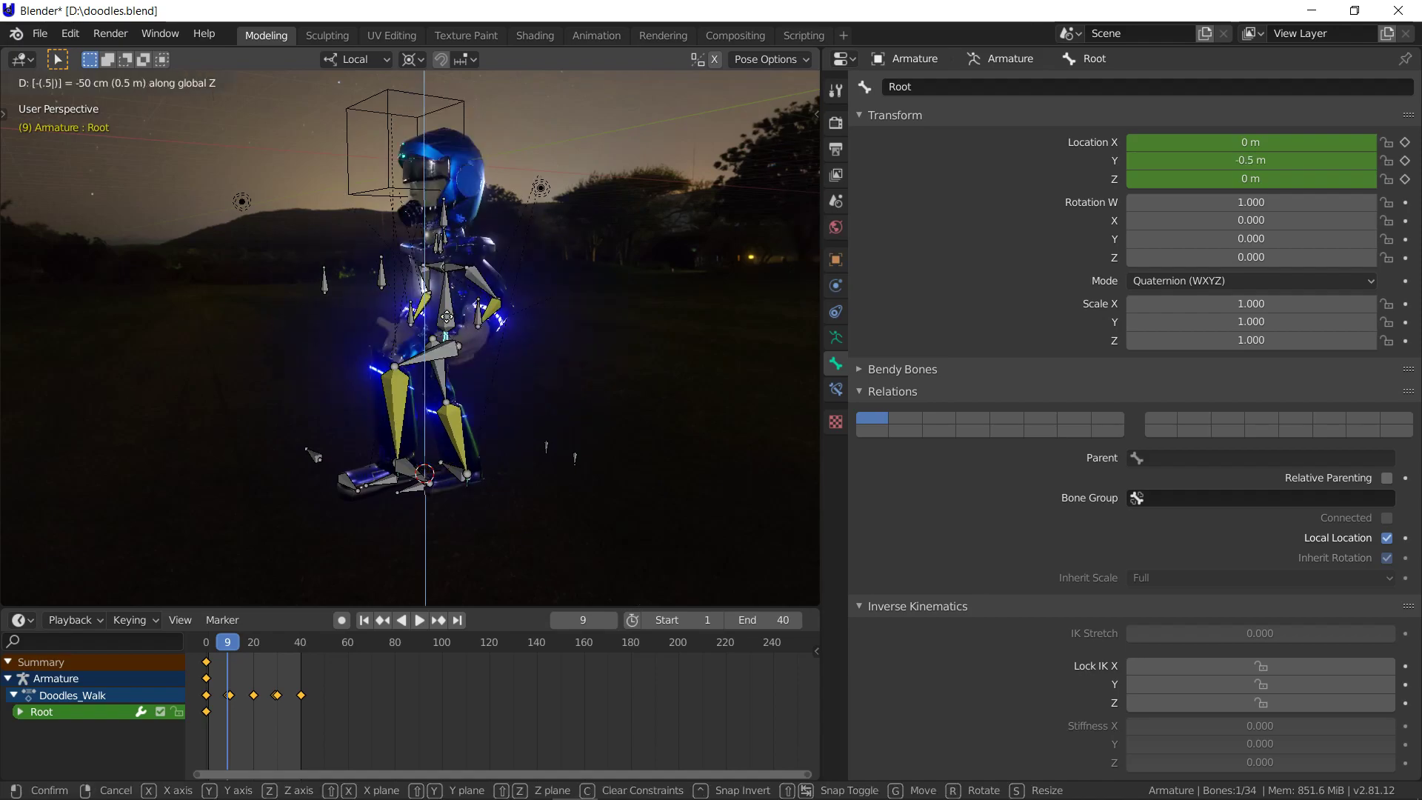
{"action": "key", "text": "Return"}
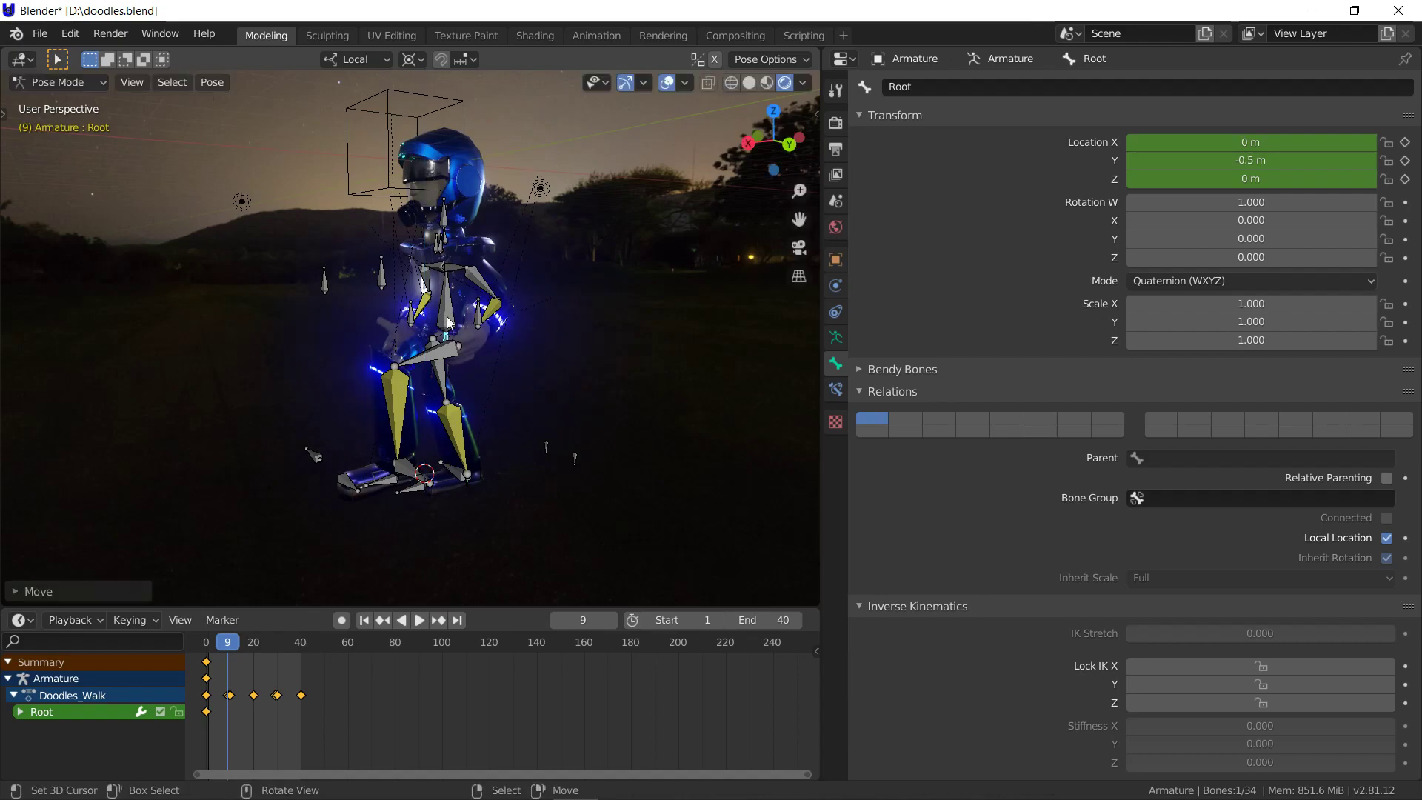
Insert a Location keyframe for the Root bone at frame 9
{"action": "key", "text": "i"}
{"action": "left_click", "coordinate": [447, 316]}
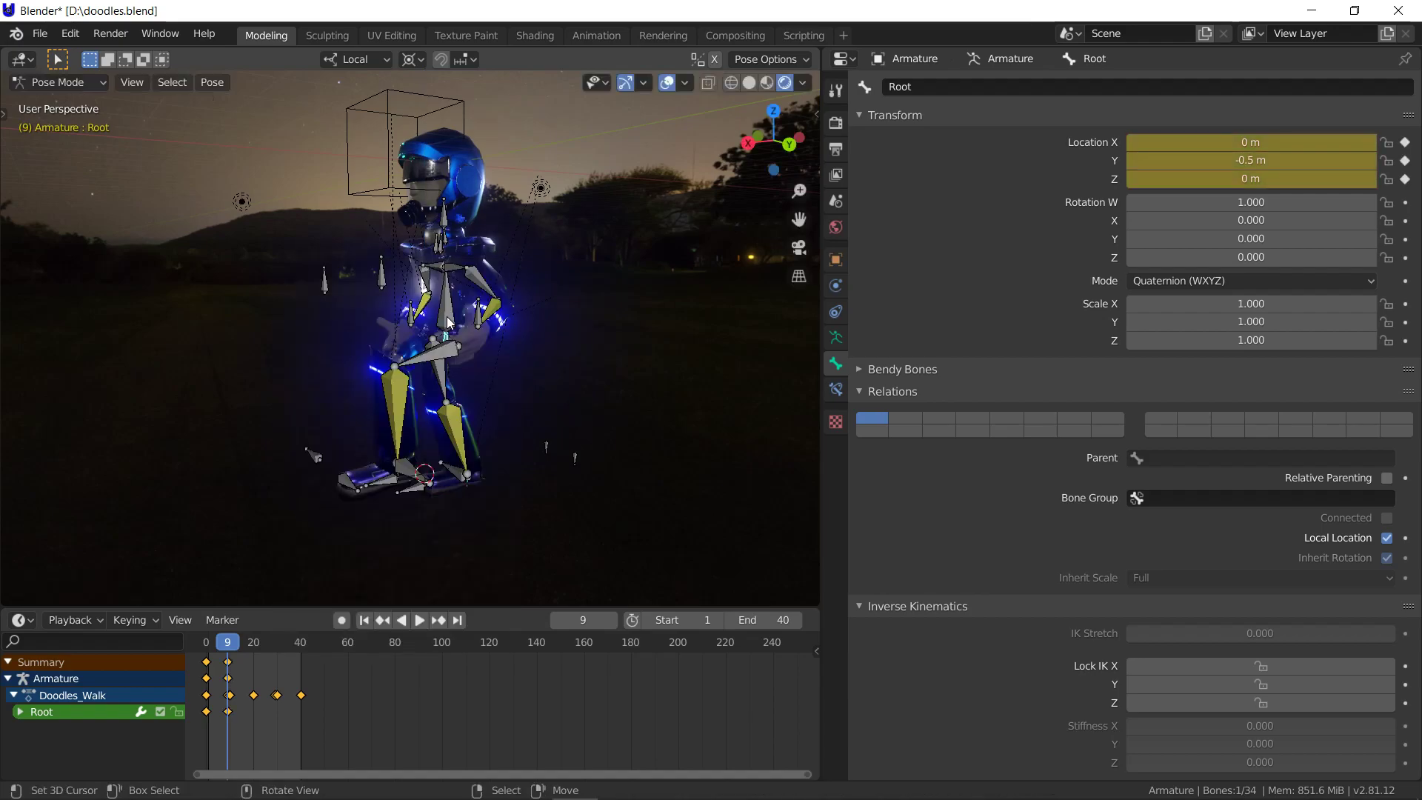
Raise the Root bone 0.5 m along the global Z axis at frame 20 and insert a Location keyframe
{"action": "key", "text": "space"}
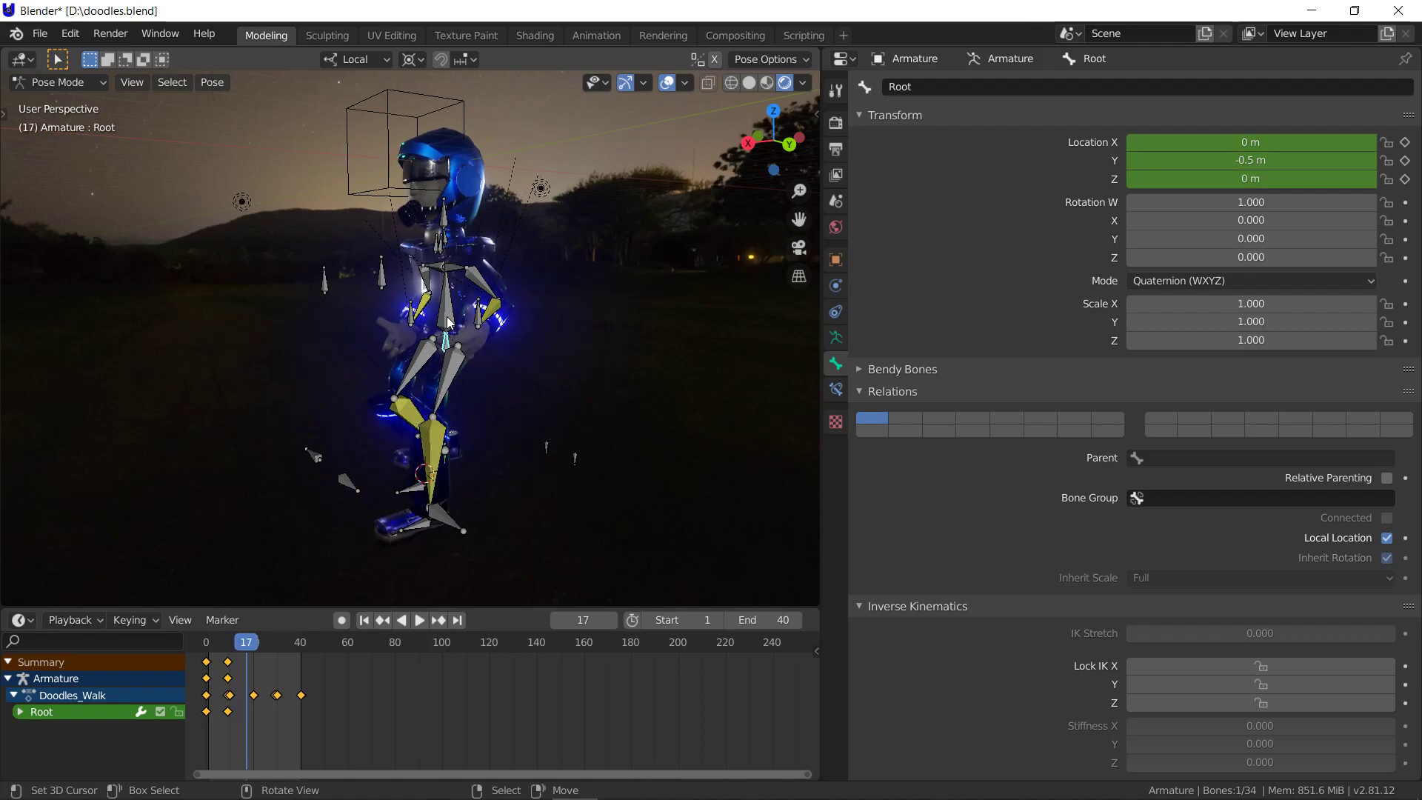
{"action": "key", "text": "g"}
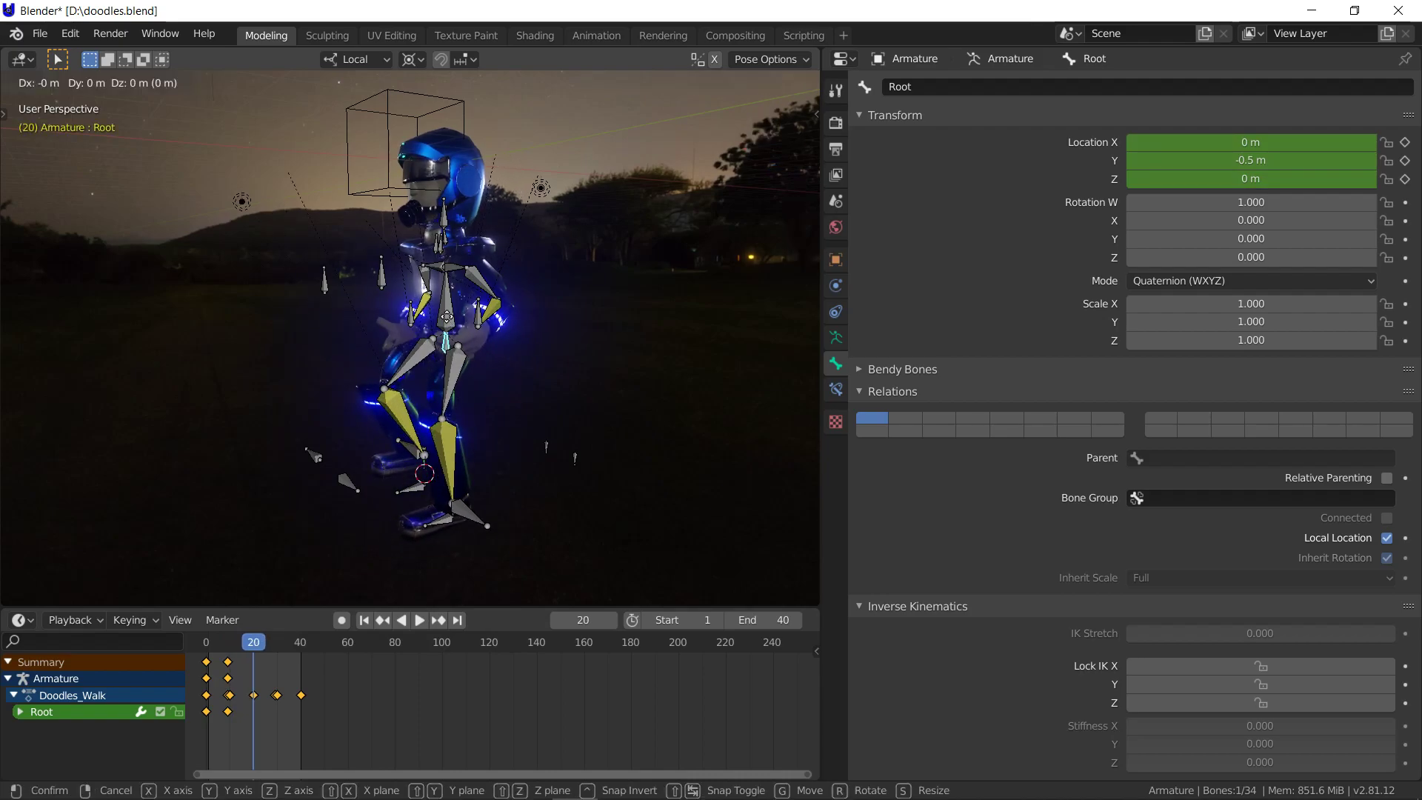
{"action": "key", "text": "z"}
{"action": "left_click", "coordinate": [446, 317]}
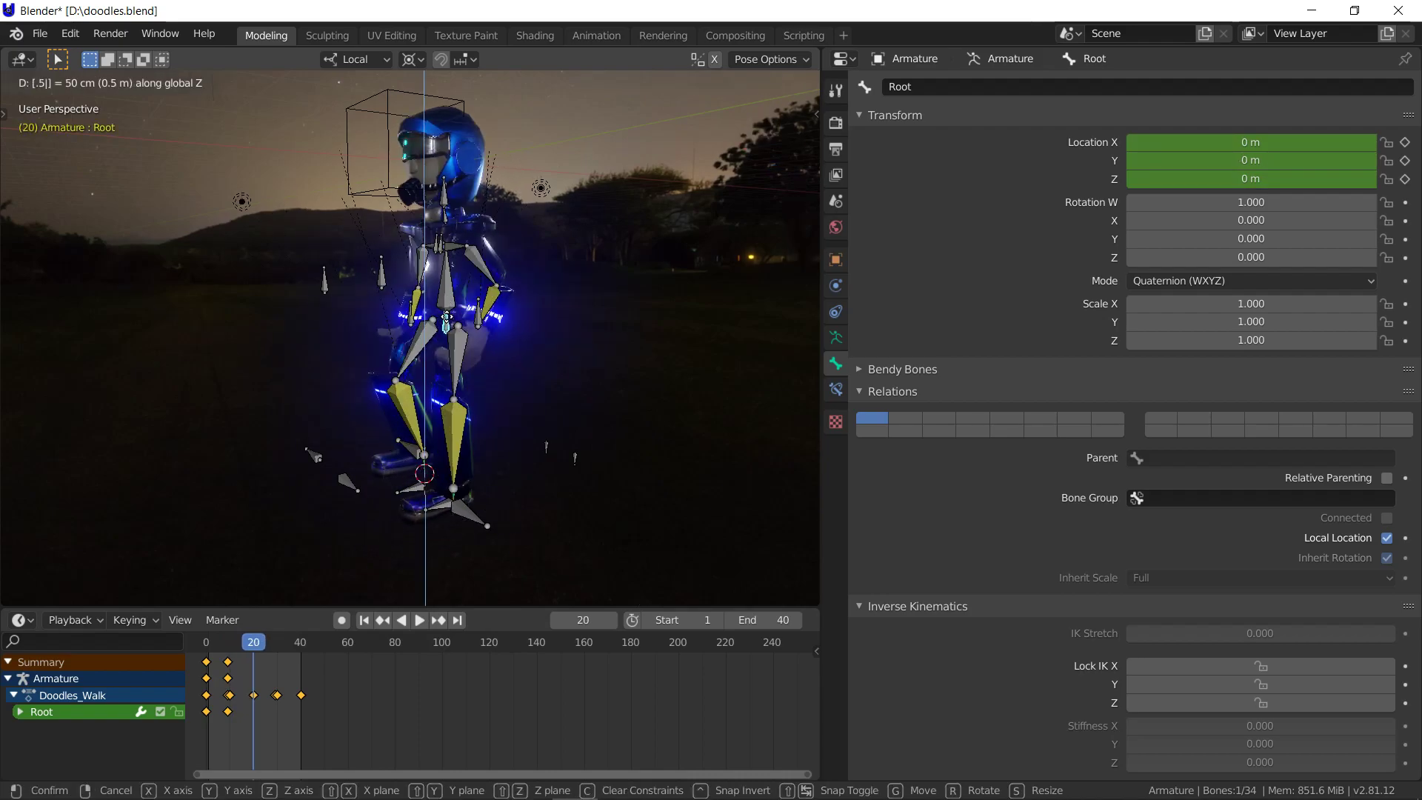
{"action": "key", "text": "i"}
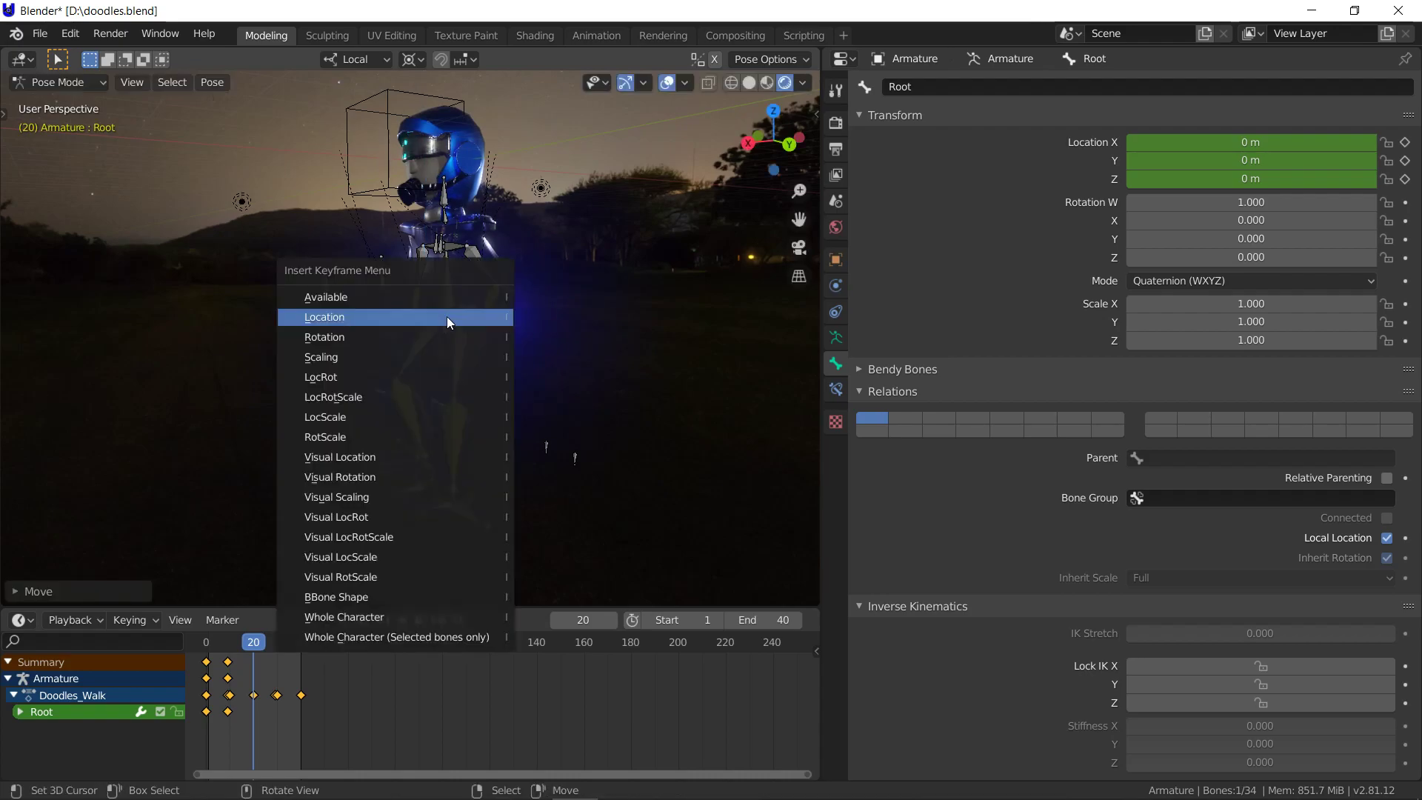
{"action": "left_click", "coordinate": [446, 317]}
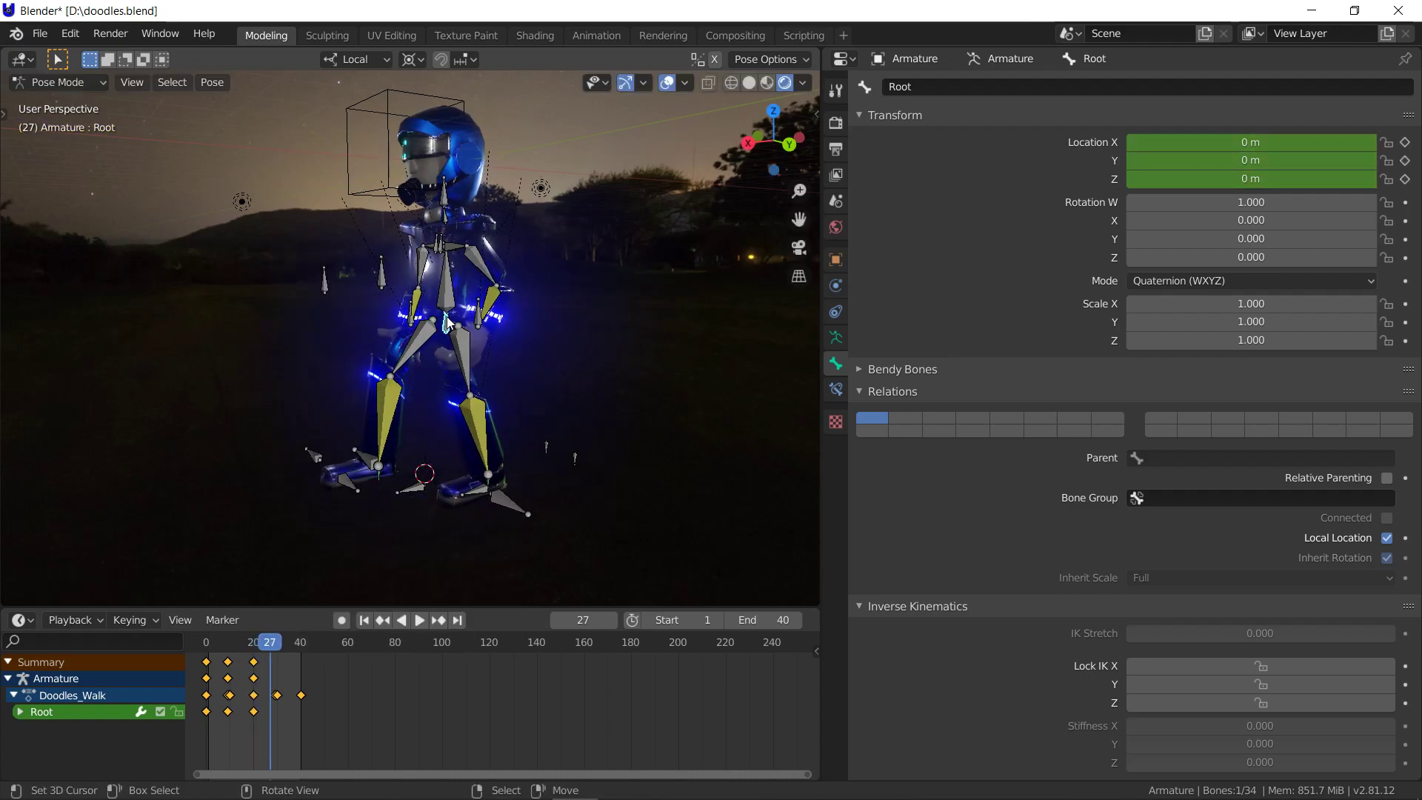
Lower the Root bone 0.5 m along the global Z axis at frame 29 and insert a Location keyframe
{"action": "type", "text": "gz.5"}
{"action": "type", "text": "-"}
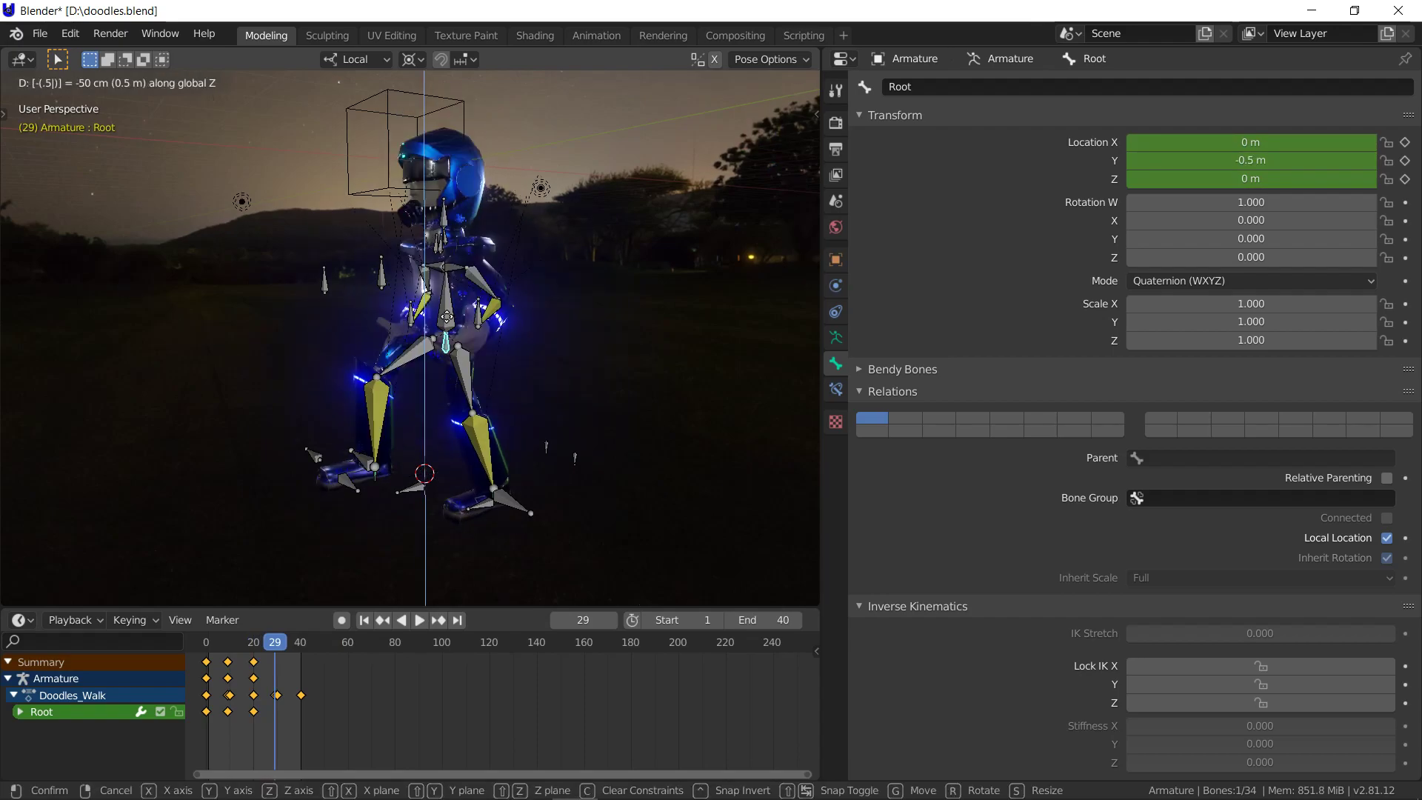
{"action": "key", "text": "Return"}
{"action": "key", "text": "i"}
{"action": "left_click", "coordinate": [446, 317]}
Advance to frame 40, raise the Root bone 0.5 m along the global Z axis, and insert a Location keyframe
{"action": "key", "text": "space"}
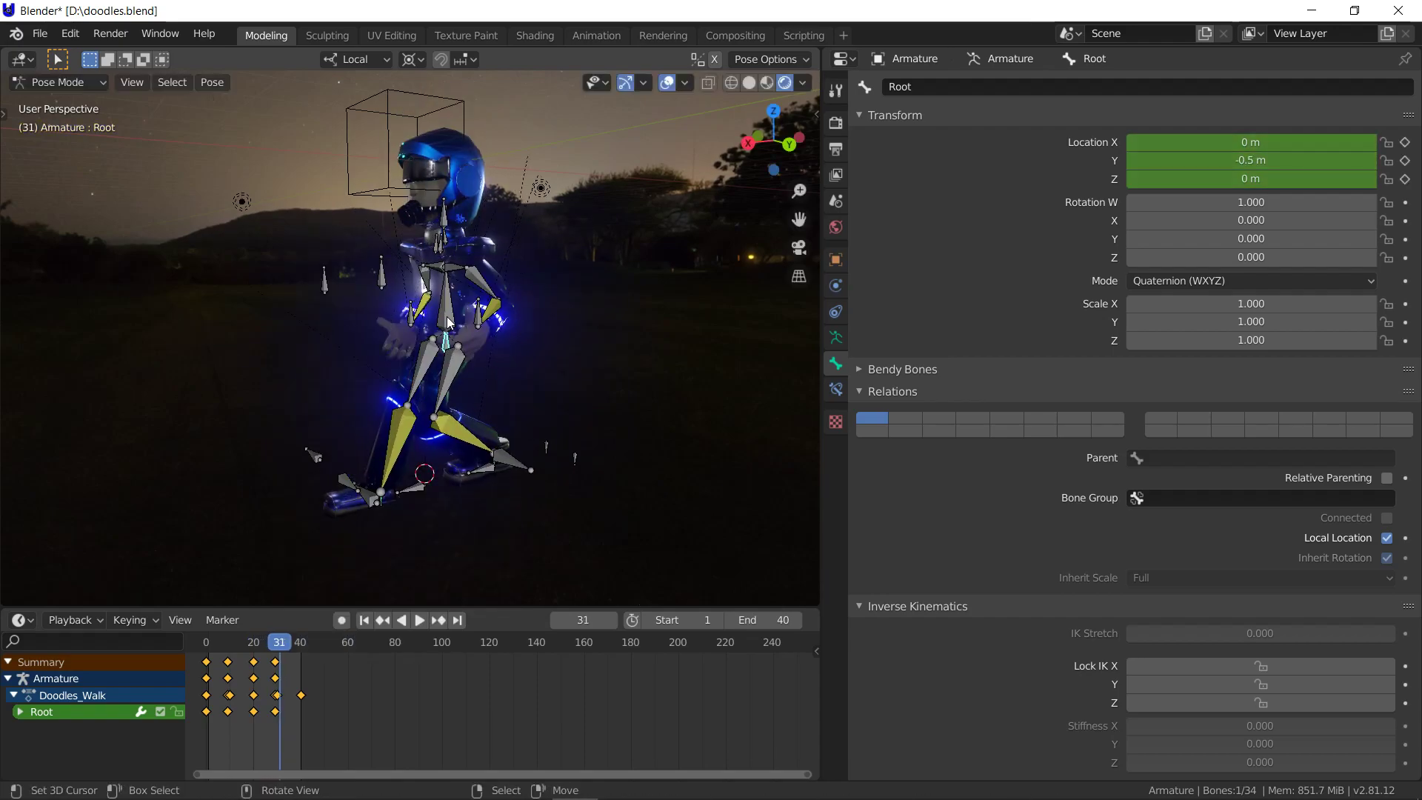
{"action": "key", "text": "space"}
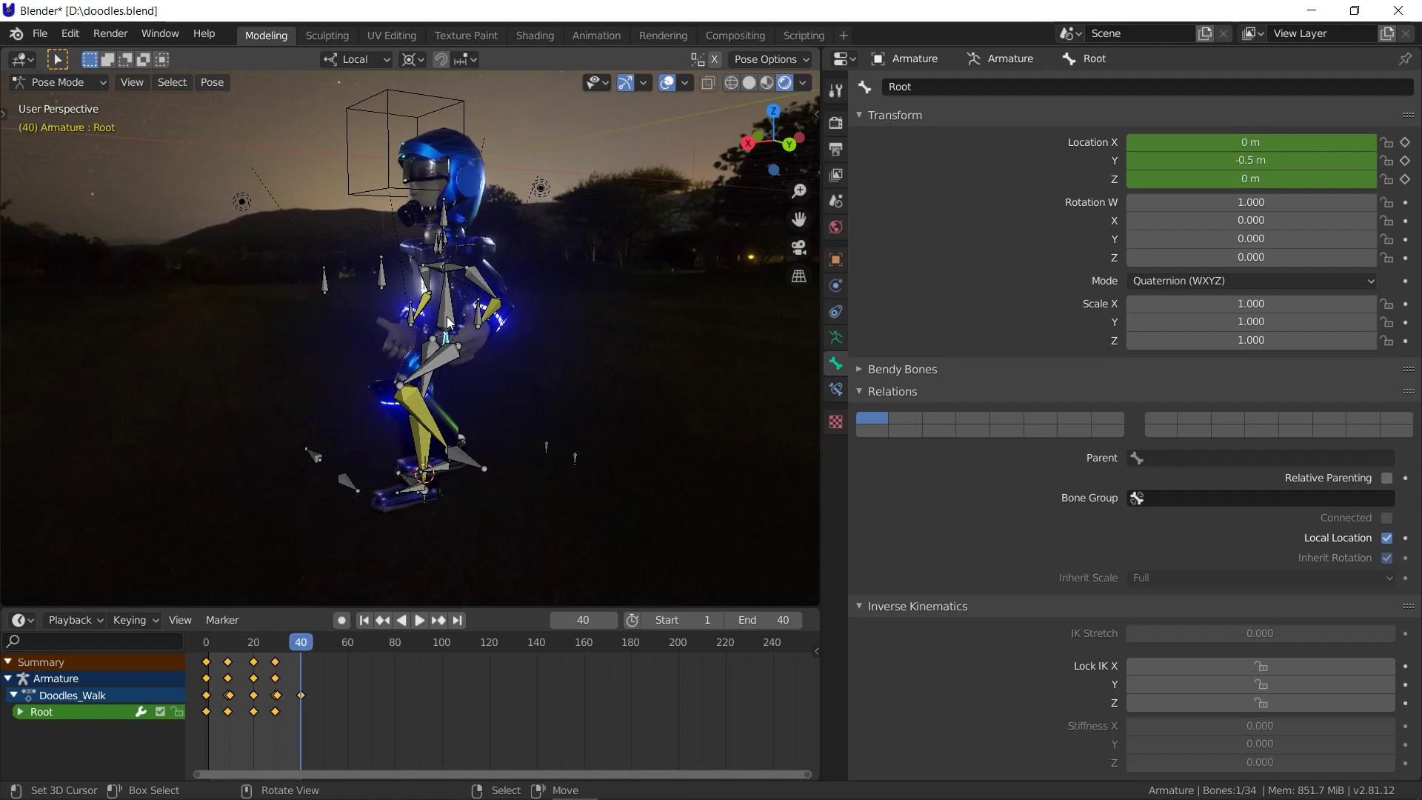
{"action": "type", "text": "gy.5z"}
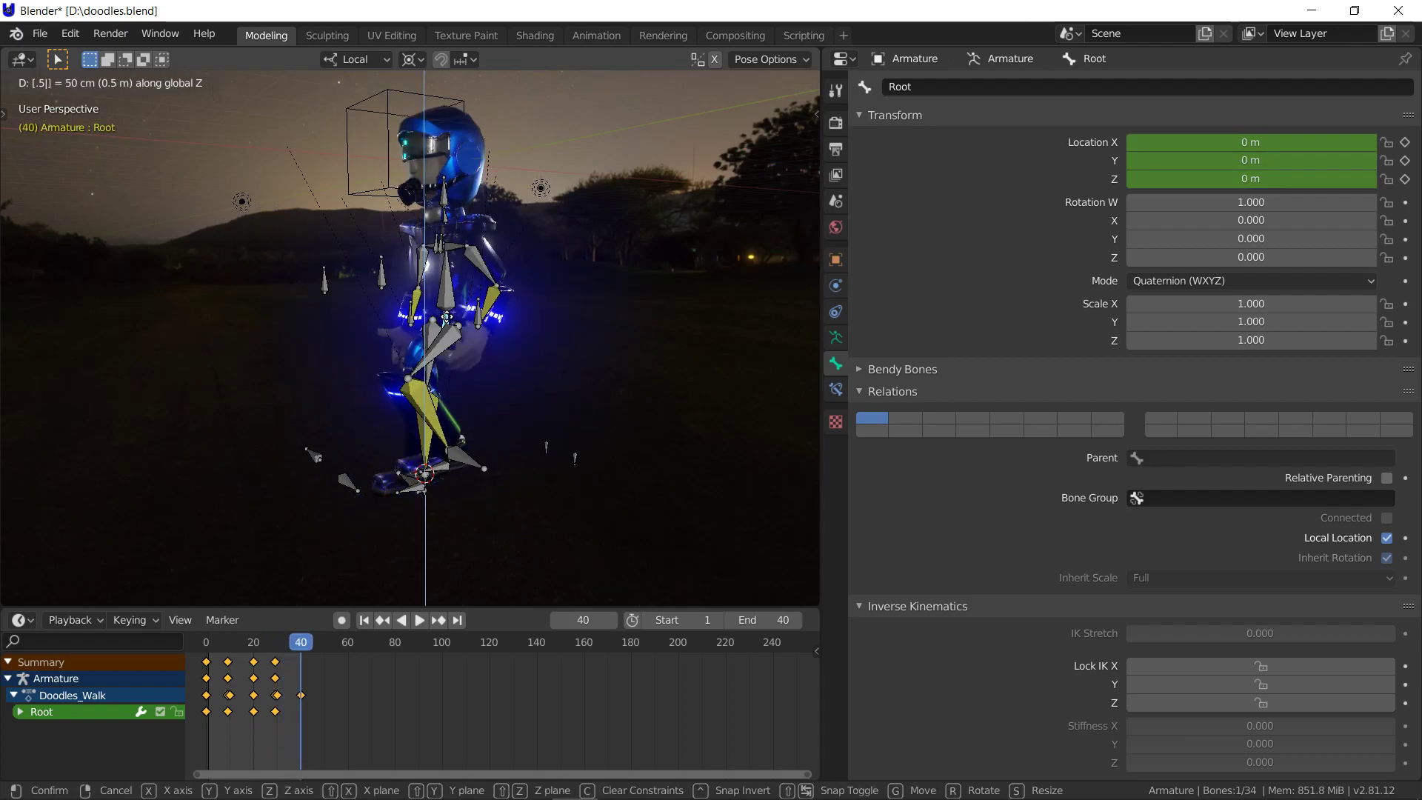
{"action": "key", "text": "Return"}
{"action": "key", "text": "i"}
{"action": "left_click", "coordinate": [447, 317]}
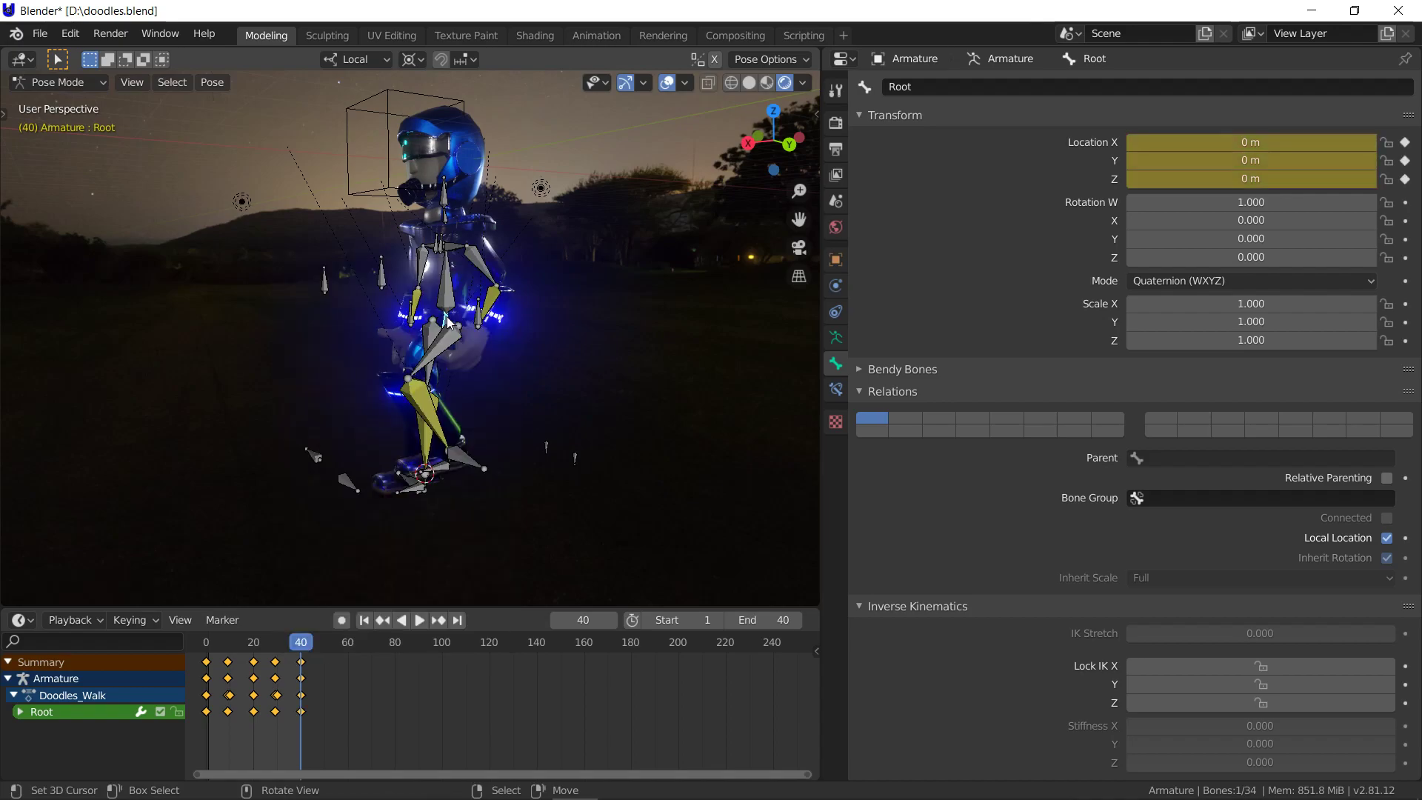
Hide the overlays and play back the walk to check the Root bone's up-and-down motion
{"action": "key", "text": "shift+alt+z"}
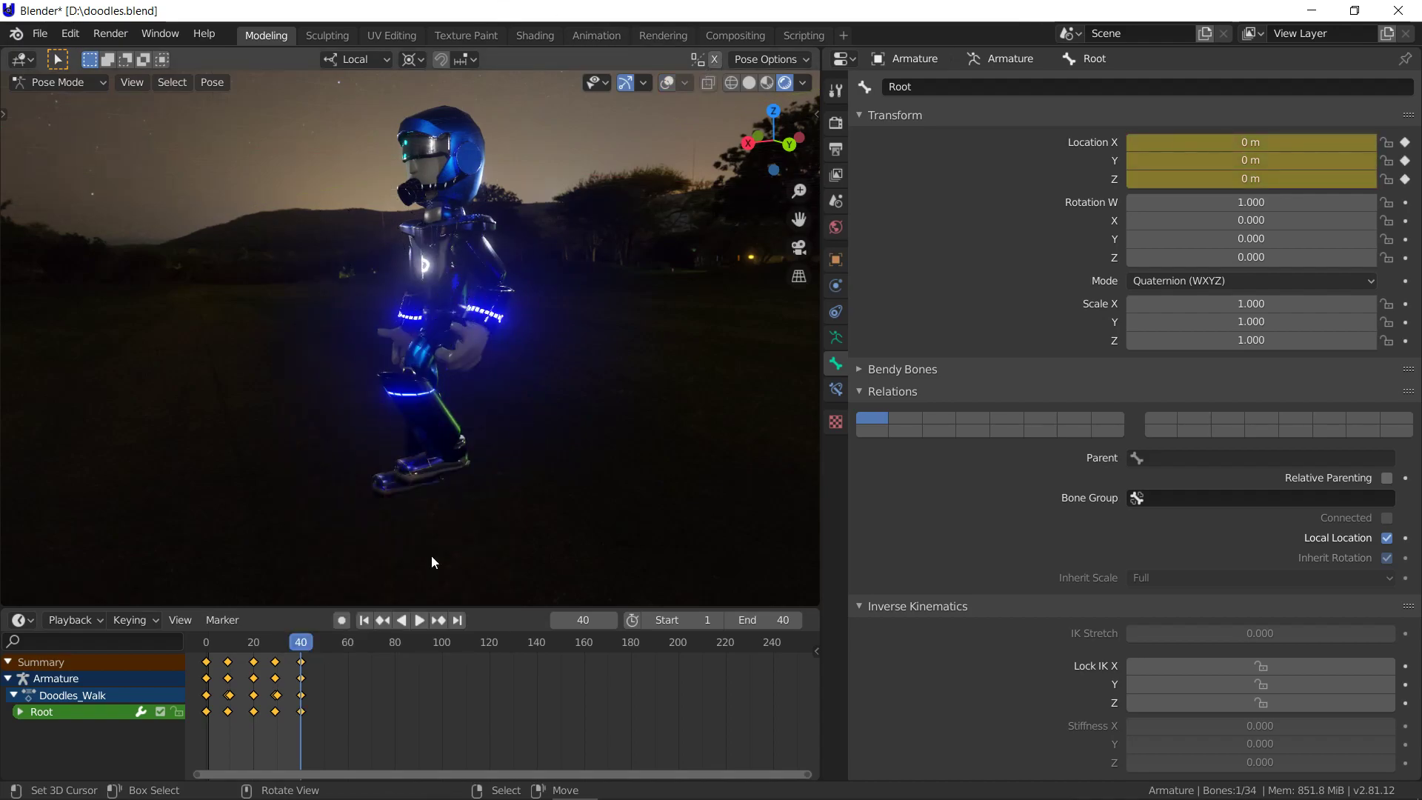
{"action": "left_click", "coordinate": [419, 619]}
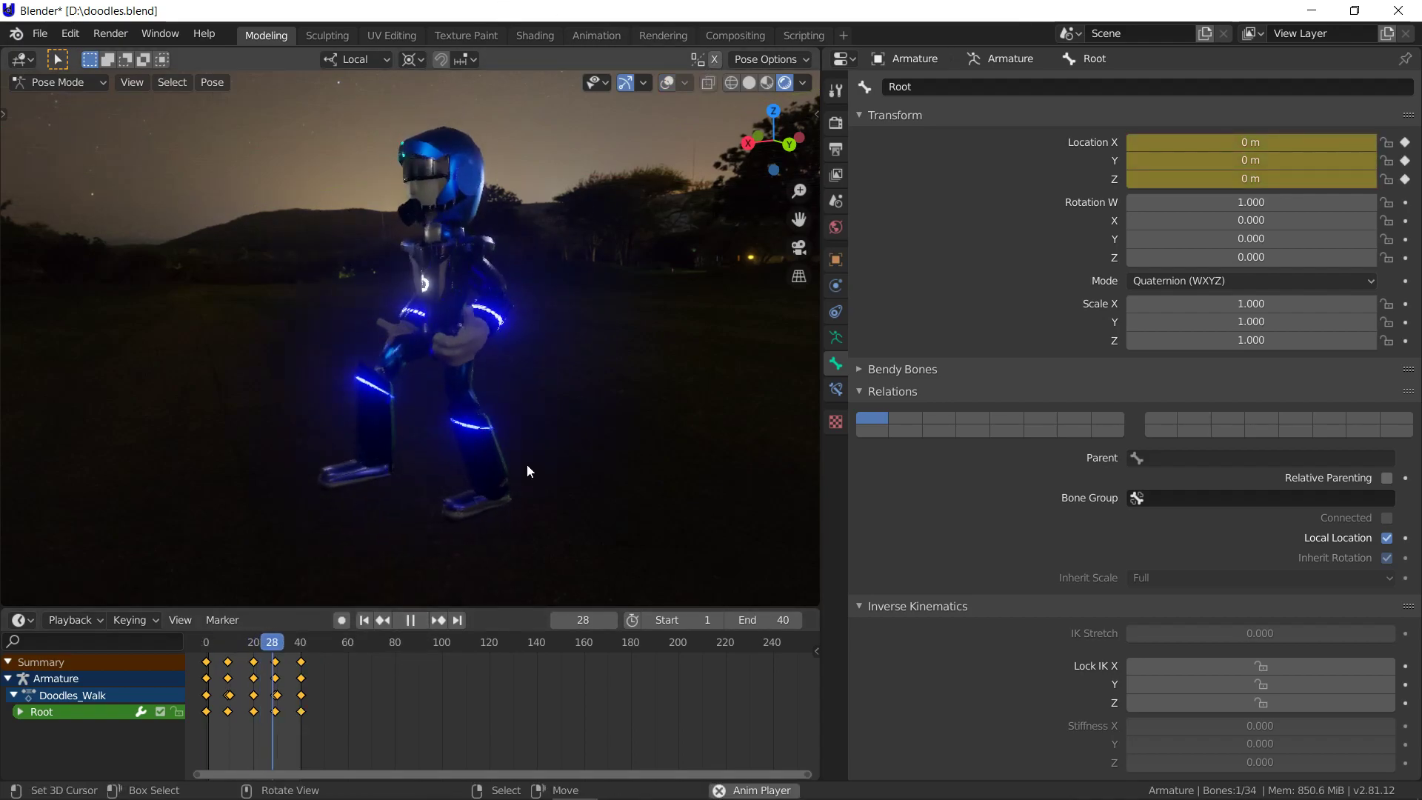
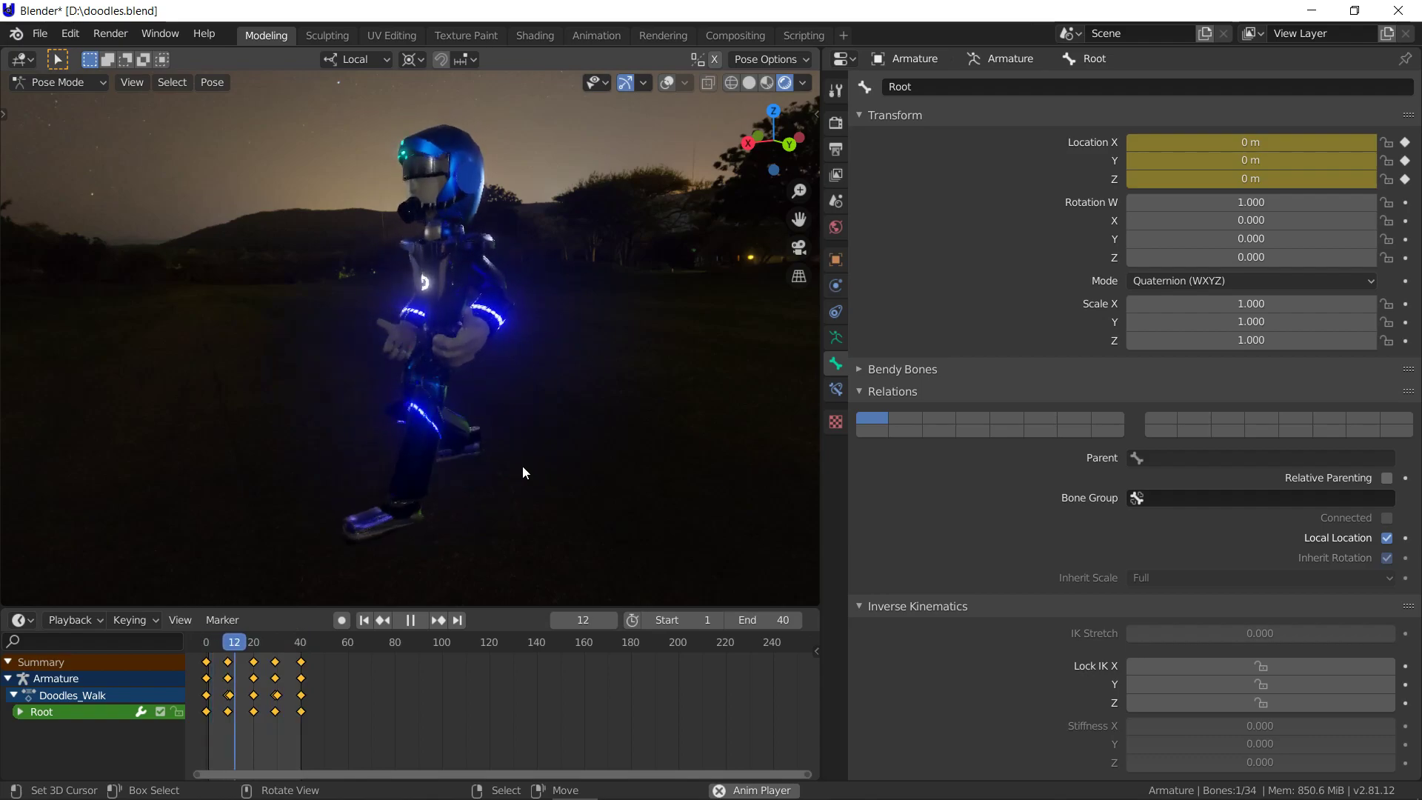
{"action": "key", "text": "Escape"}
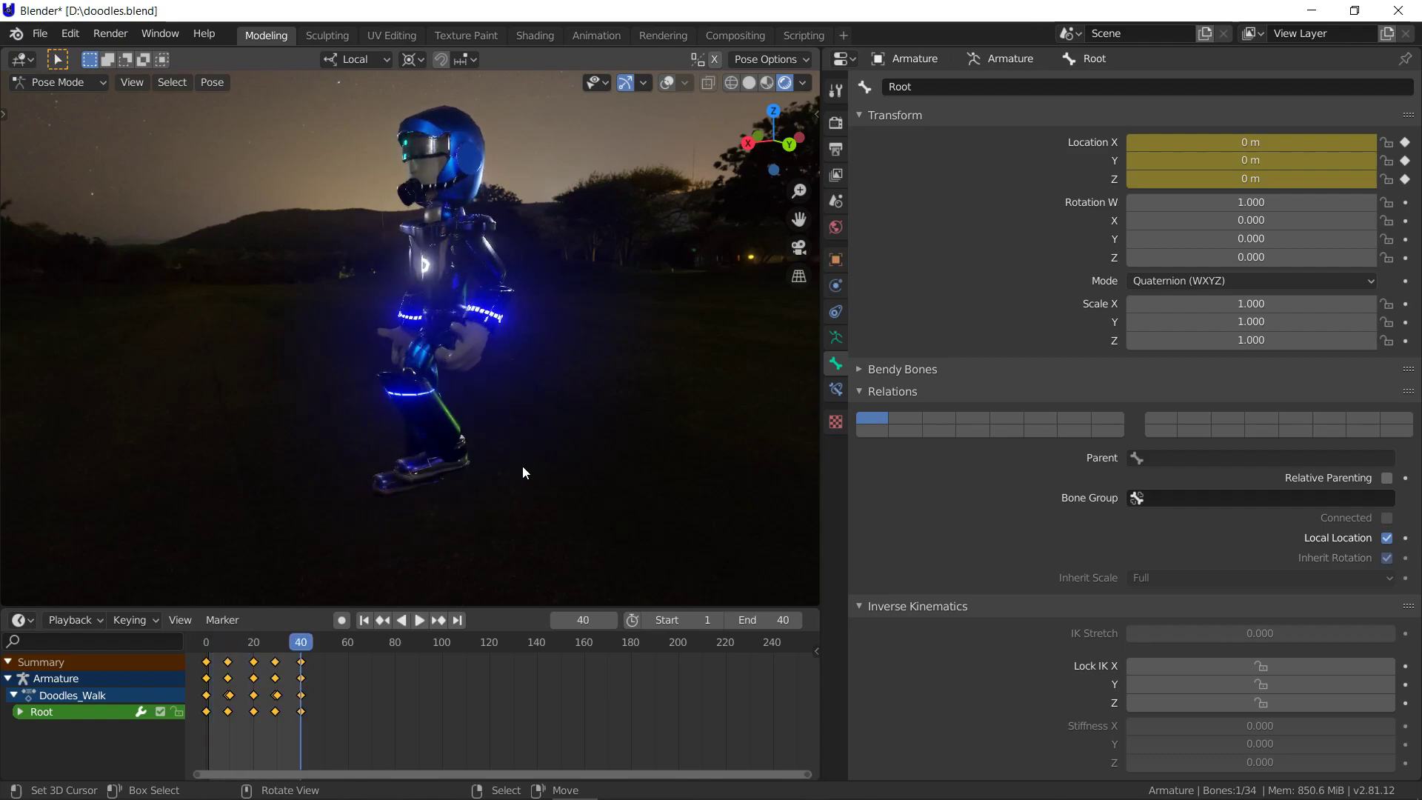
Select the Root bone's keyframes at frame 9 and inspect its X, Y and Z Location channels in Doodles_Walk
{"action": "left_click", "coordinate": [225, 702]}
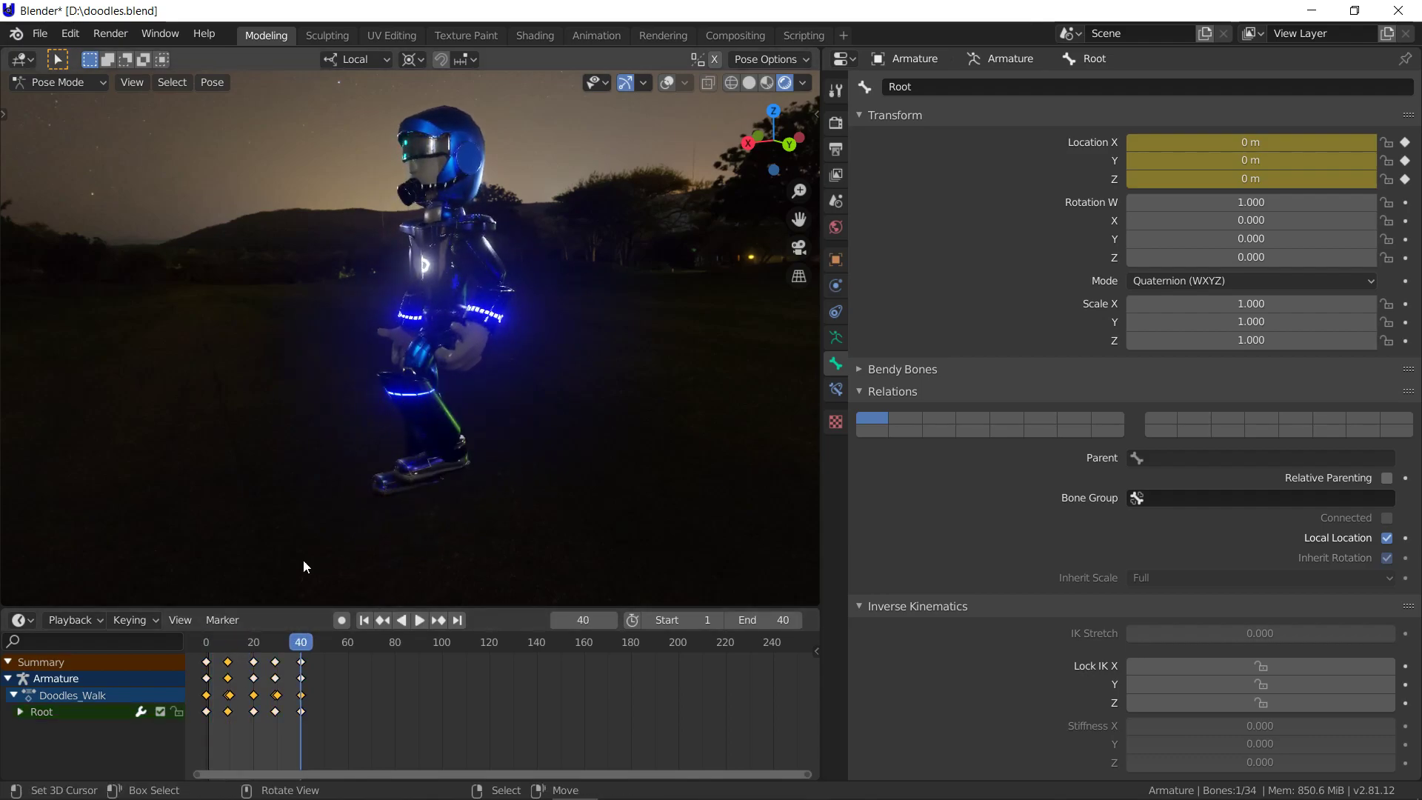
{"action": "left_click", "coordinate": [15, 696]}
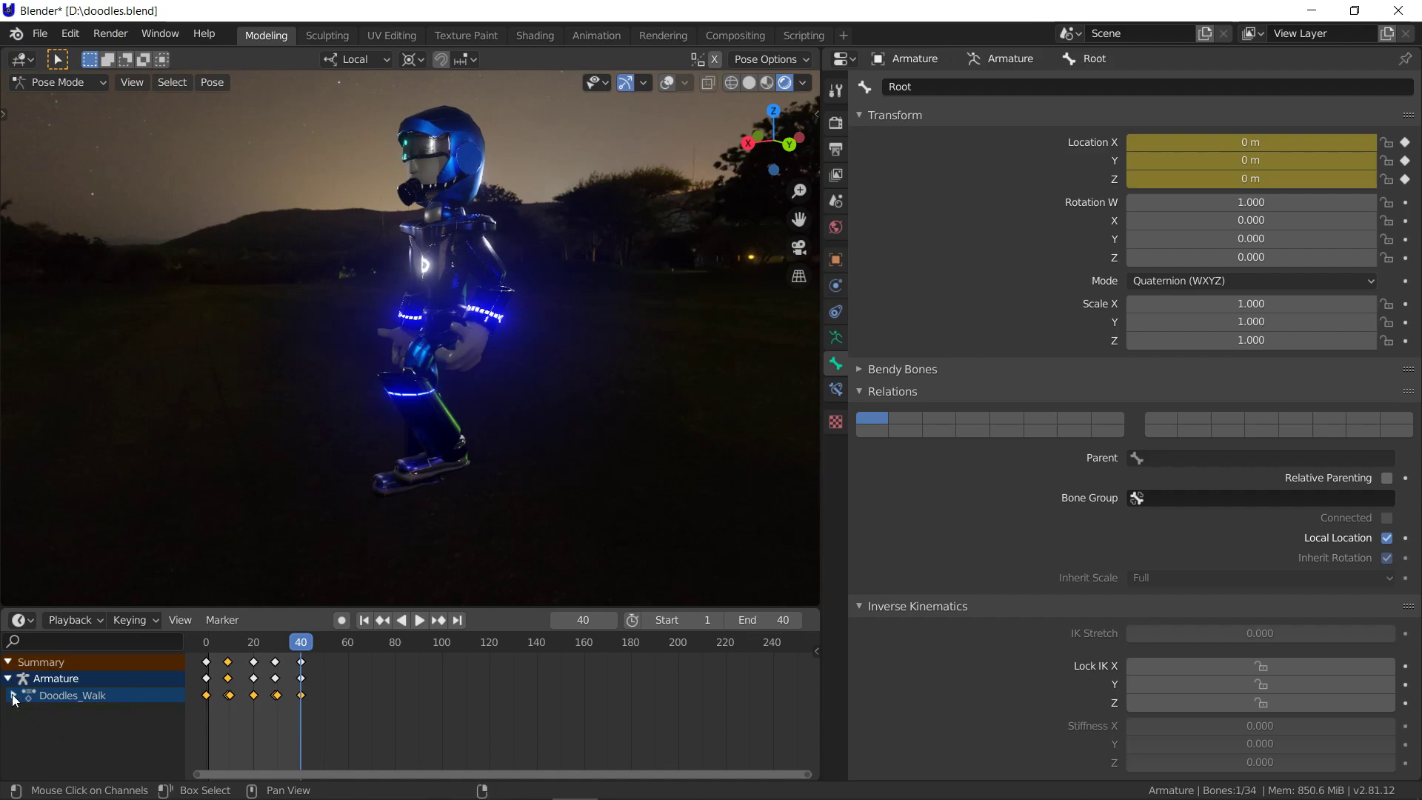
{"action": "left_click", "coordinate": [14, 696]}
{"action": "left_click", "coordinate": [16, 712]}
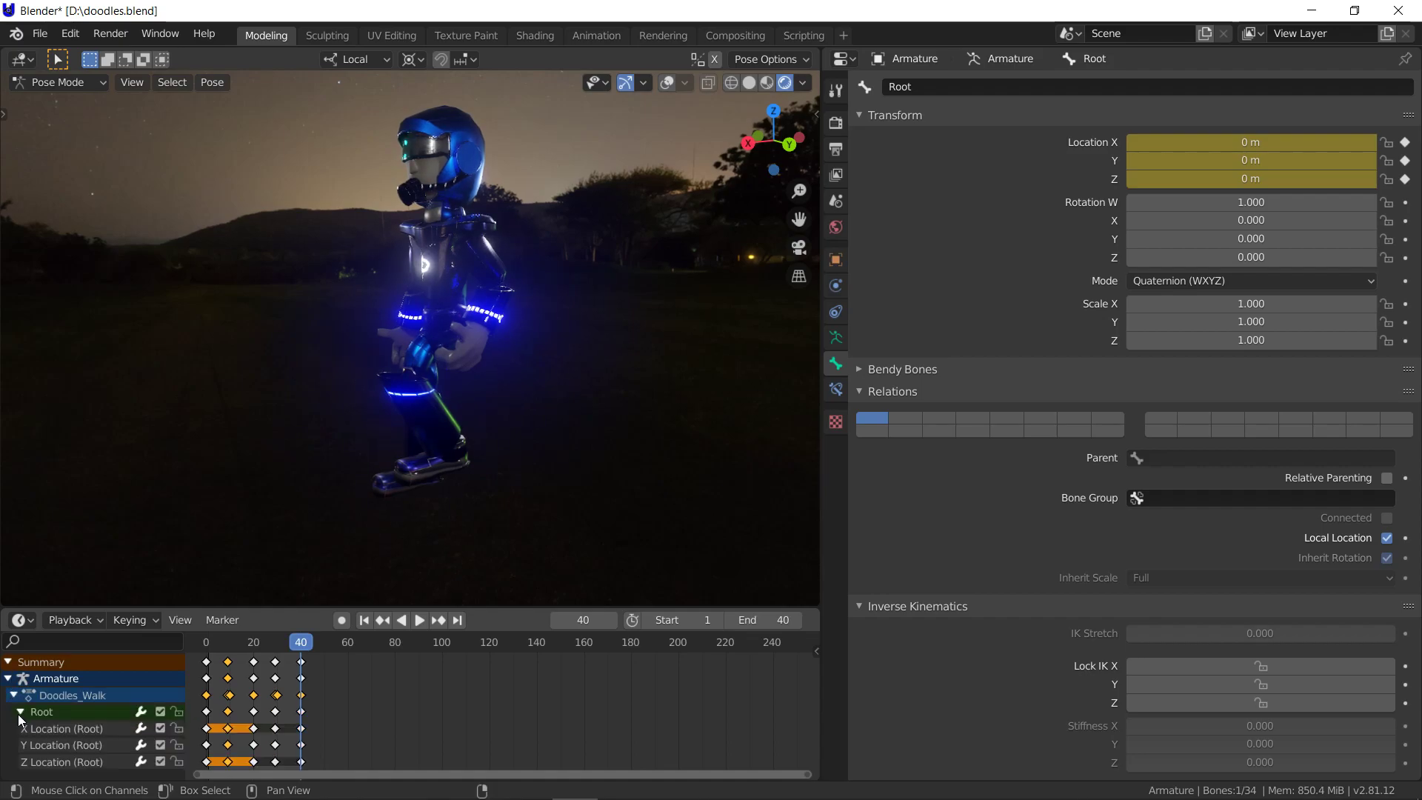
{"action": "left_click", "coordinate": [20, 712]}
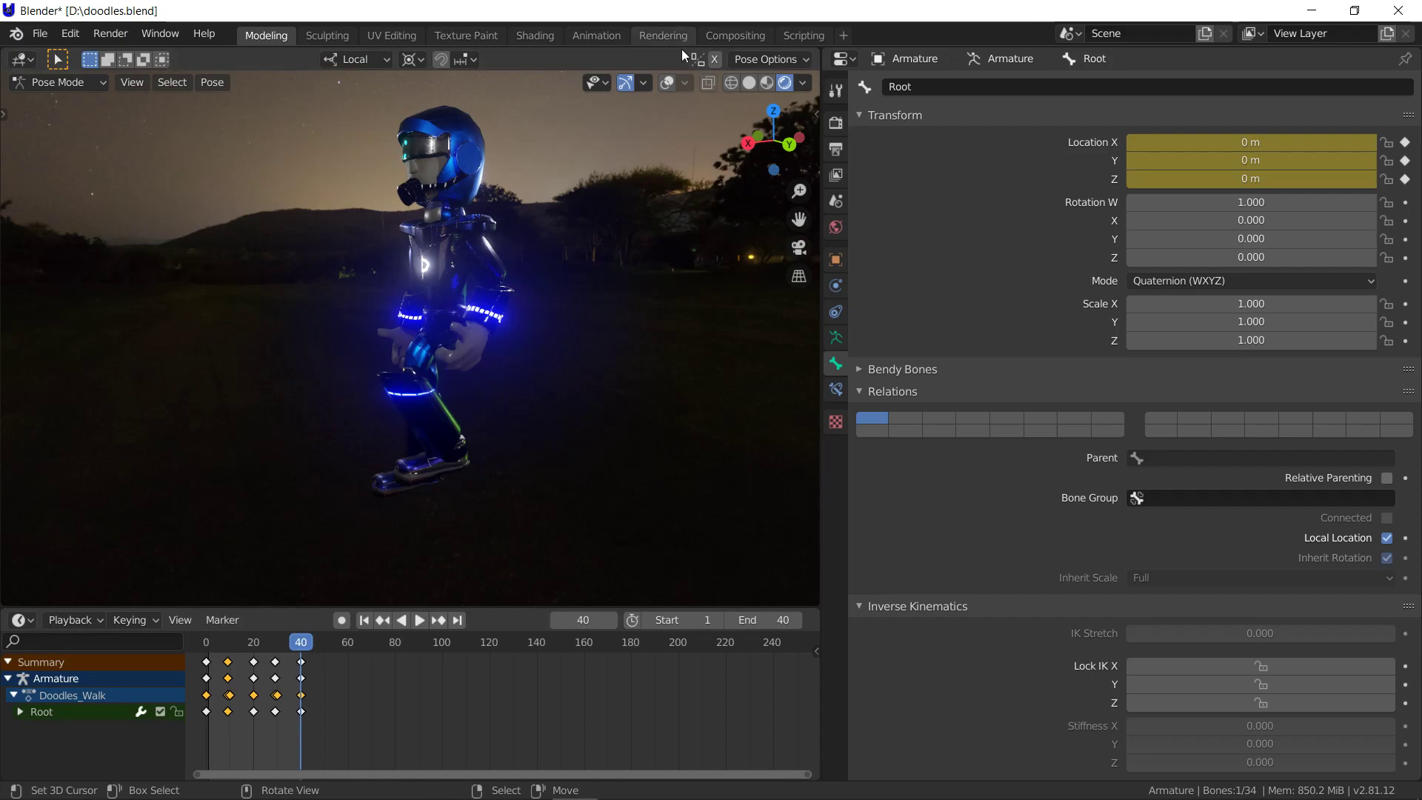
Show the overlays, select Left_Leg_Anim_Target, and shift its keyframes at frames 9 and 29 to frames 7 and 27
{"action": "left_click", "coordinate": [667, 83]}
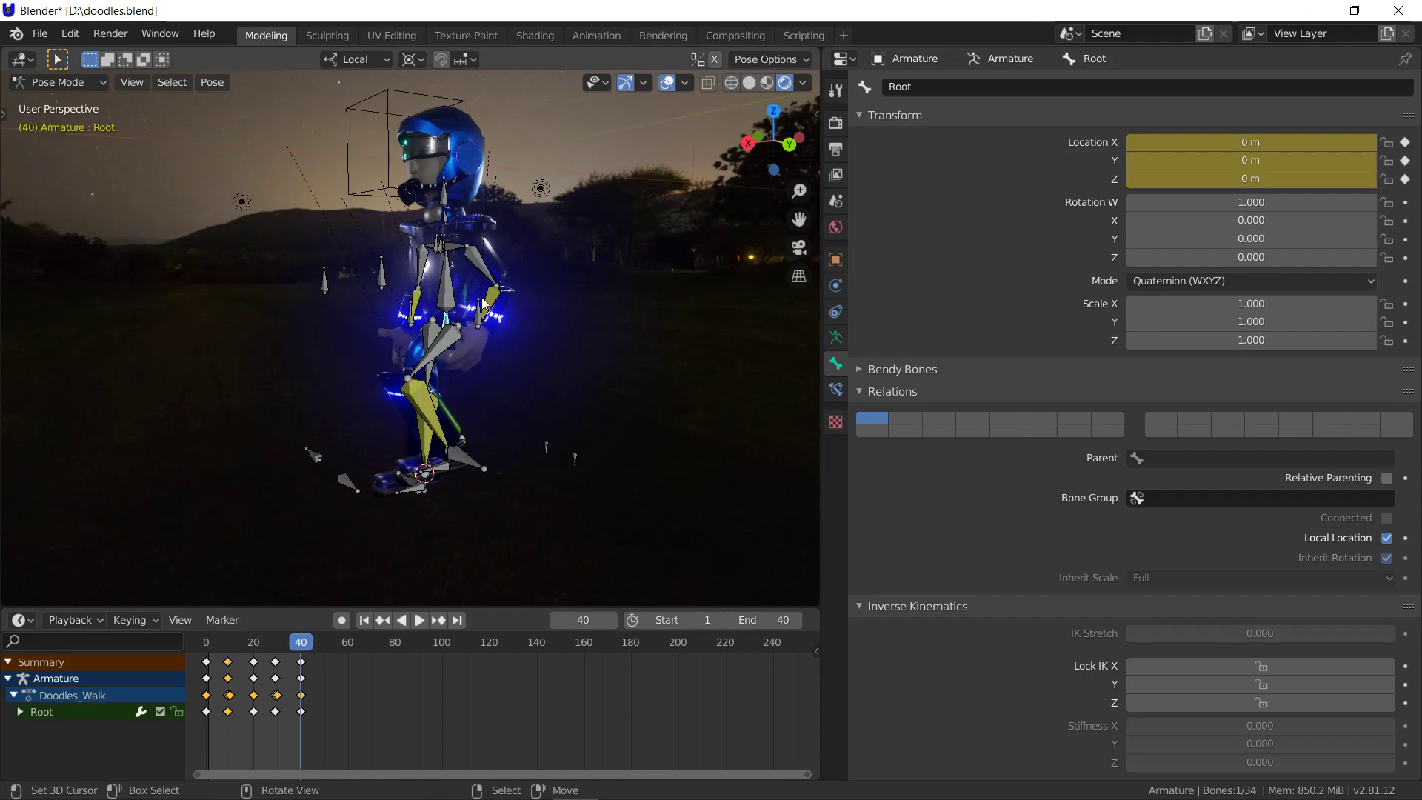
{"action": "left_click", "coordinate": [456, 464]}
{"action": "scroll", "coordinate": [198, 725], "scroll_direction": "up", "scroll_amount": 1}
{"action": "middle_click_drag", "start_coordinate": [197, 725], "coordinate": [397, 736]}
{"action": "scroll", "coordinate": [436, 734], "scroll_direction": "up", "scroll_amount": 2}
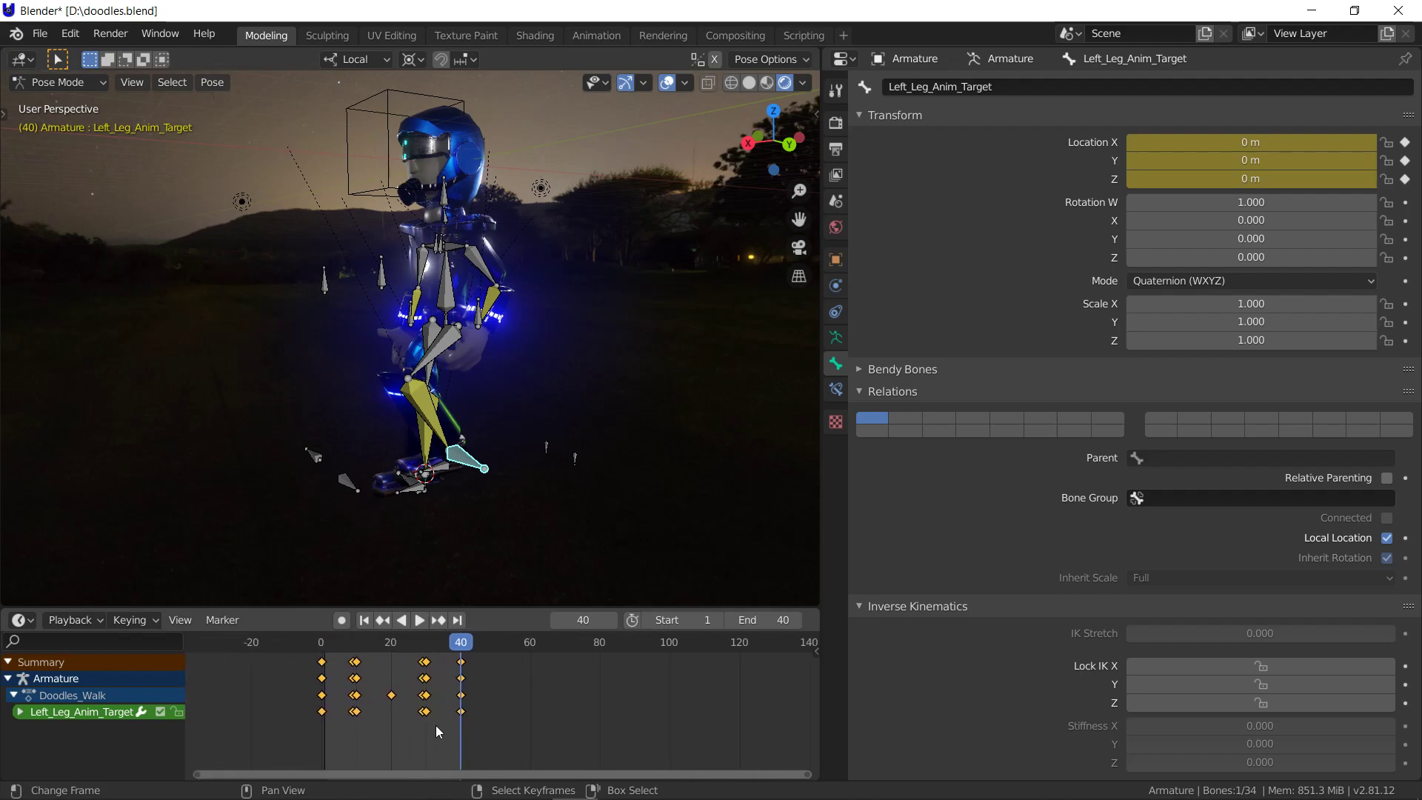
{"action": "scroll", "coordinate": [442, 733], "scroll_direction": "up", "scroll_amount": 1}
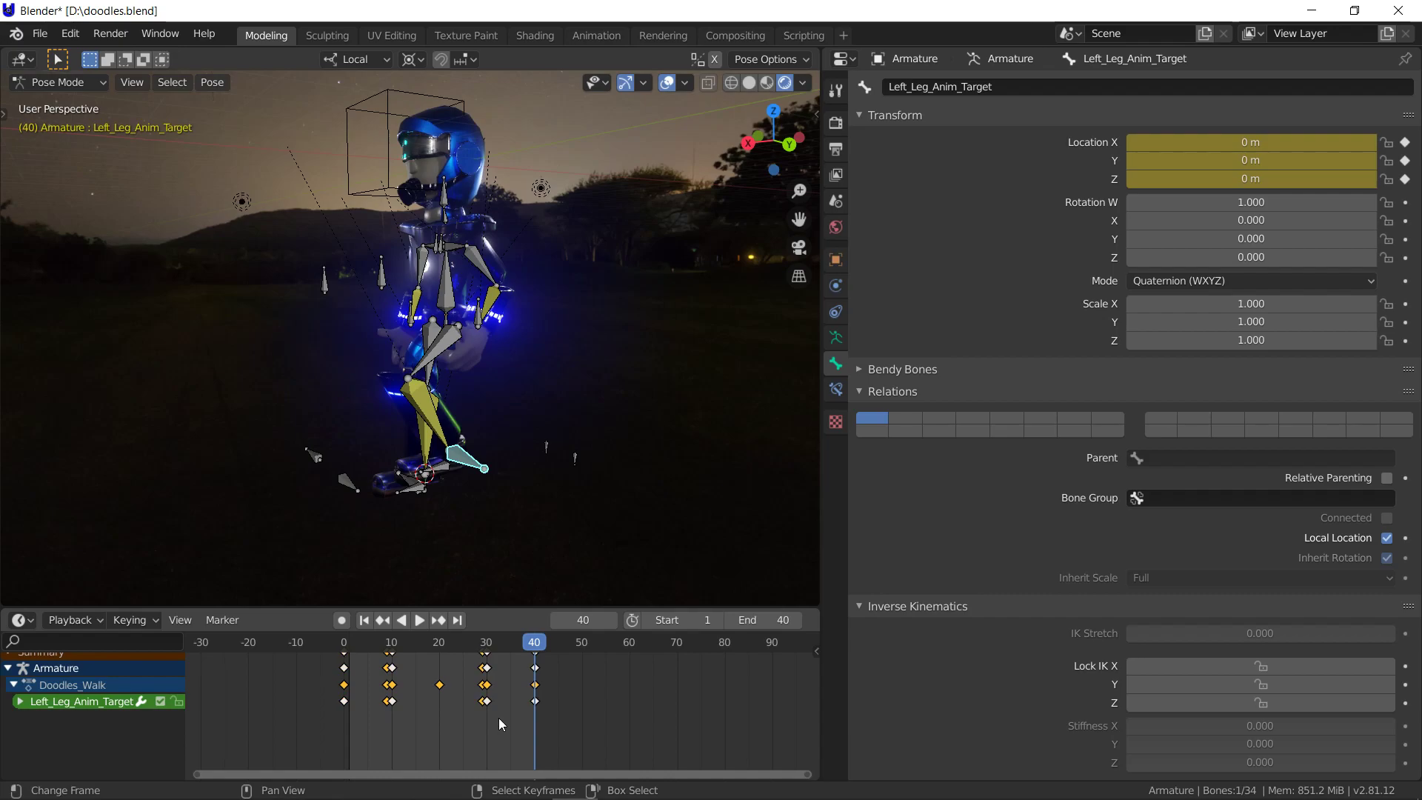
{"action": "key", "text": "g"}
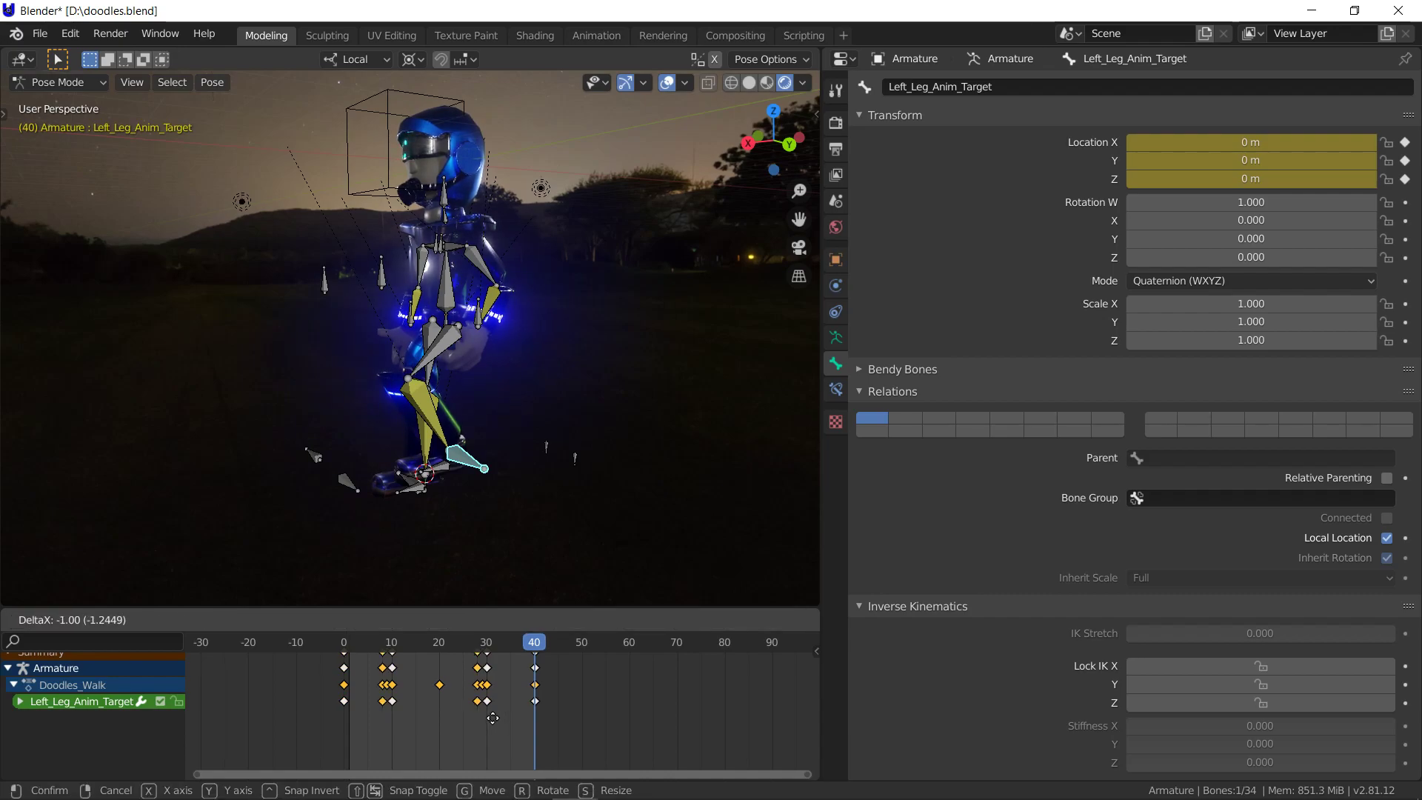
{"action": "left_click", "coordinate": [489, 719]}
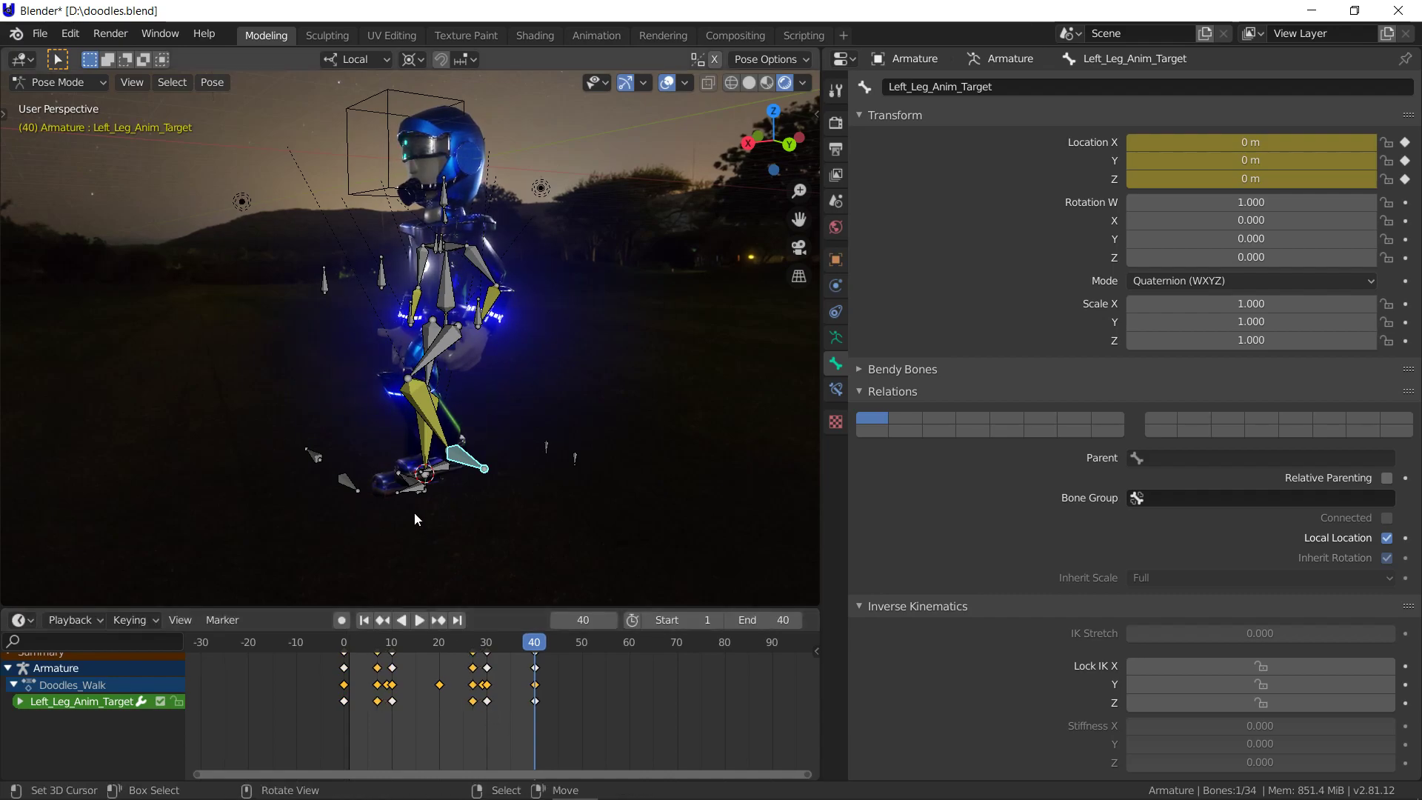
Shift Right_Leg_Anim_Target's keyframes at frames 9 and 29 two frames earlier, to frames 7 and 27
{"action": "left_click", "coordinate": [399, 474]}
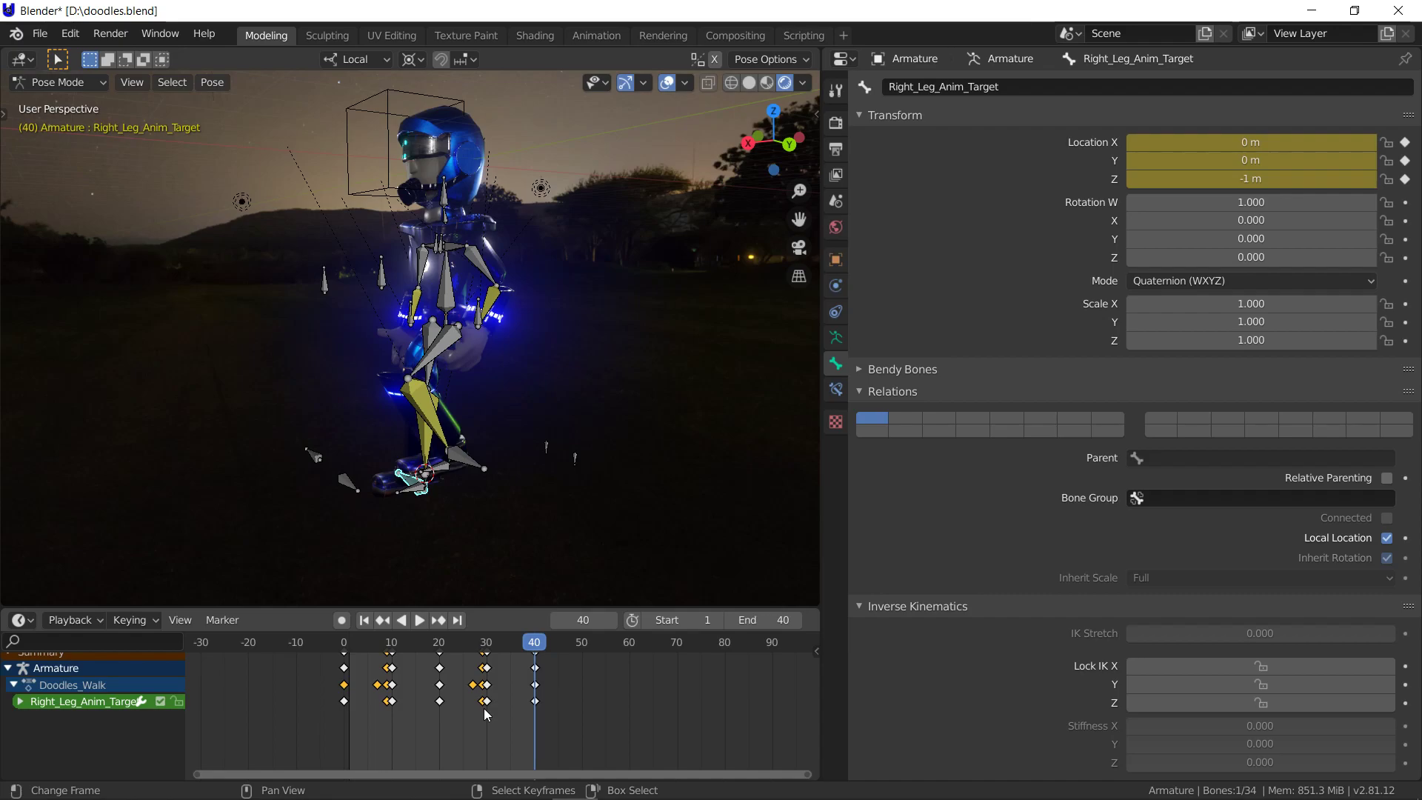
{"action": "key", "text": "g"}
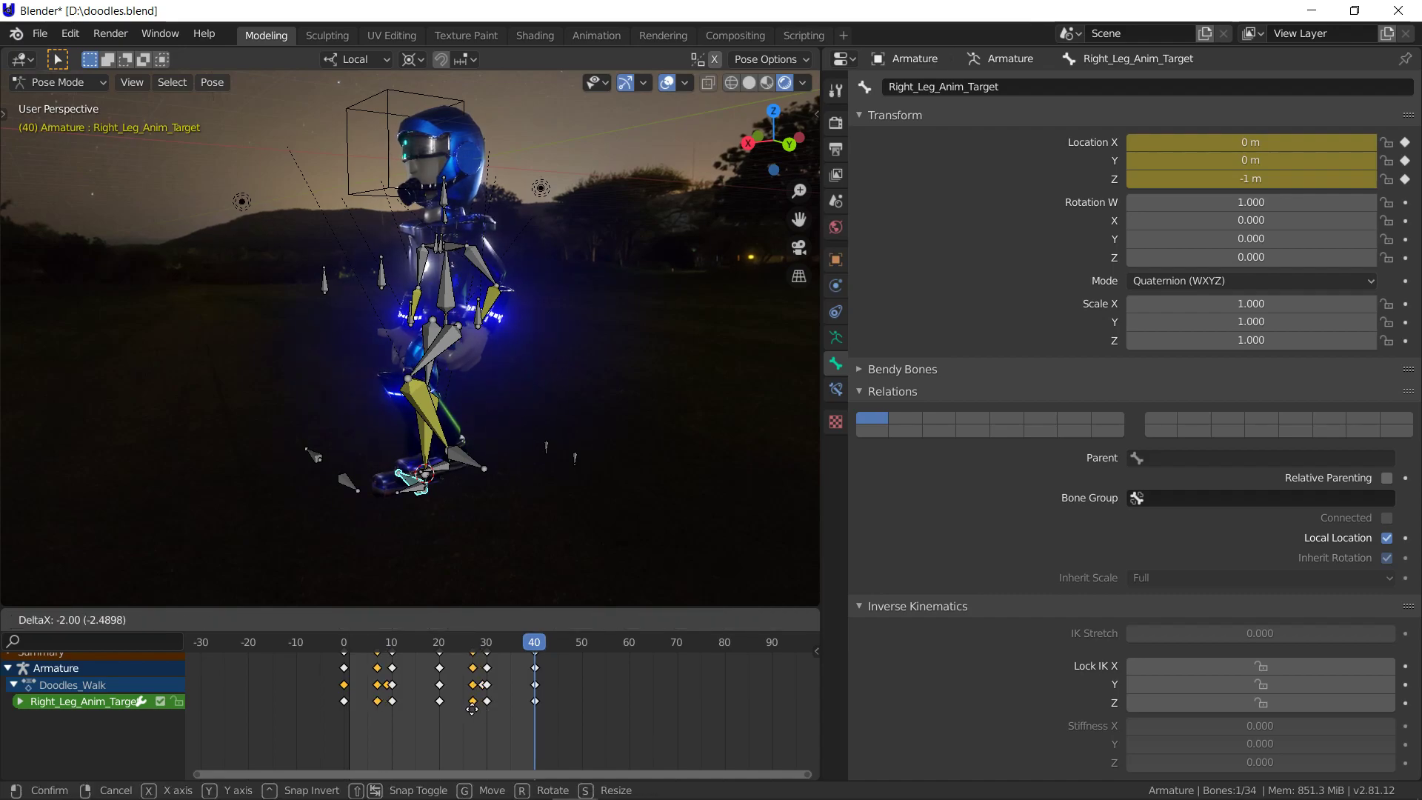
{"action": "left_click", "coordinate": [472, 709]}
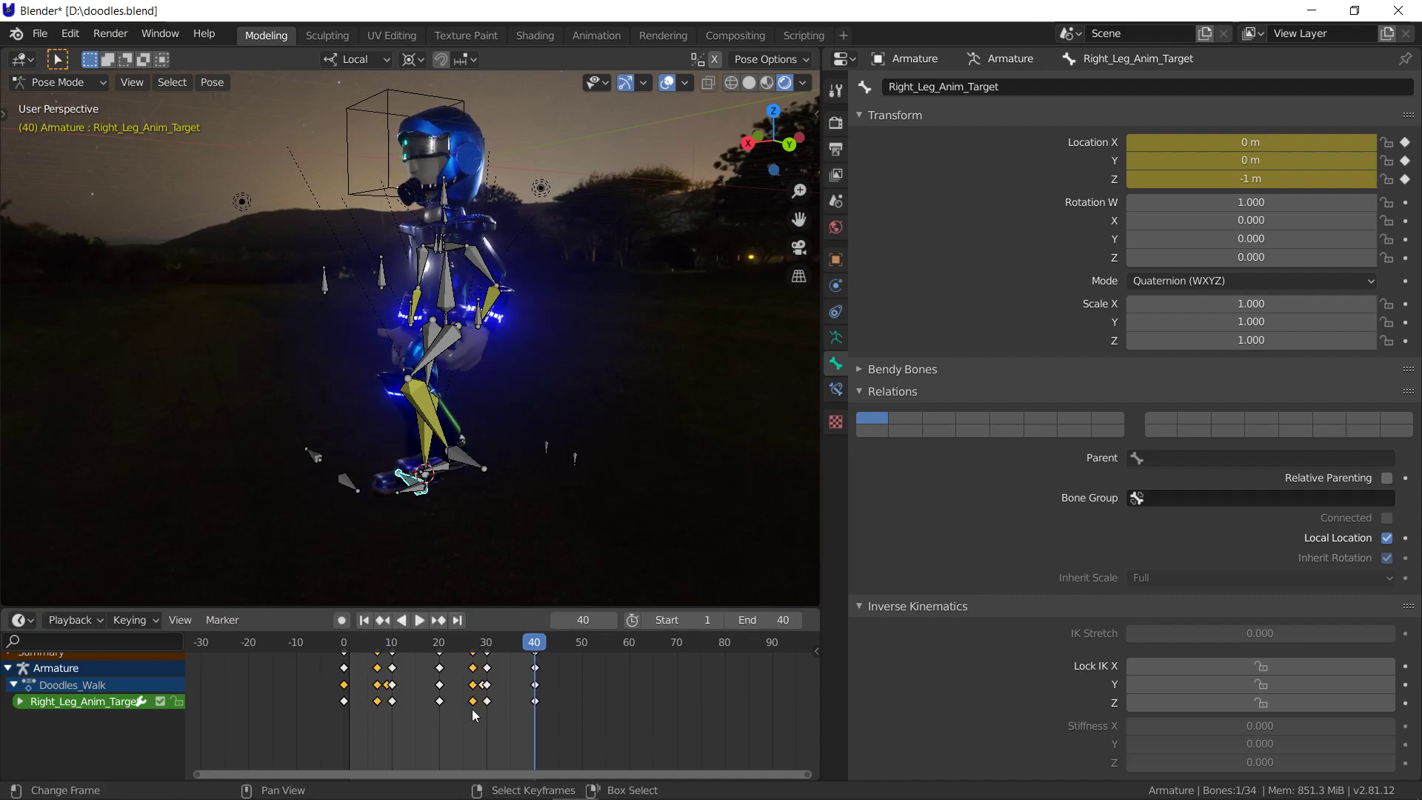
Play back the walk with the overlays shown and again with them hidden to check the retimed leg keyframes
{"action": "left_click", "coordinate": [419, 620]}
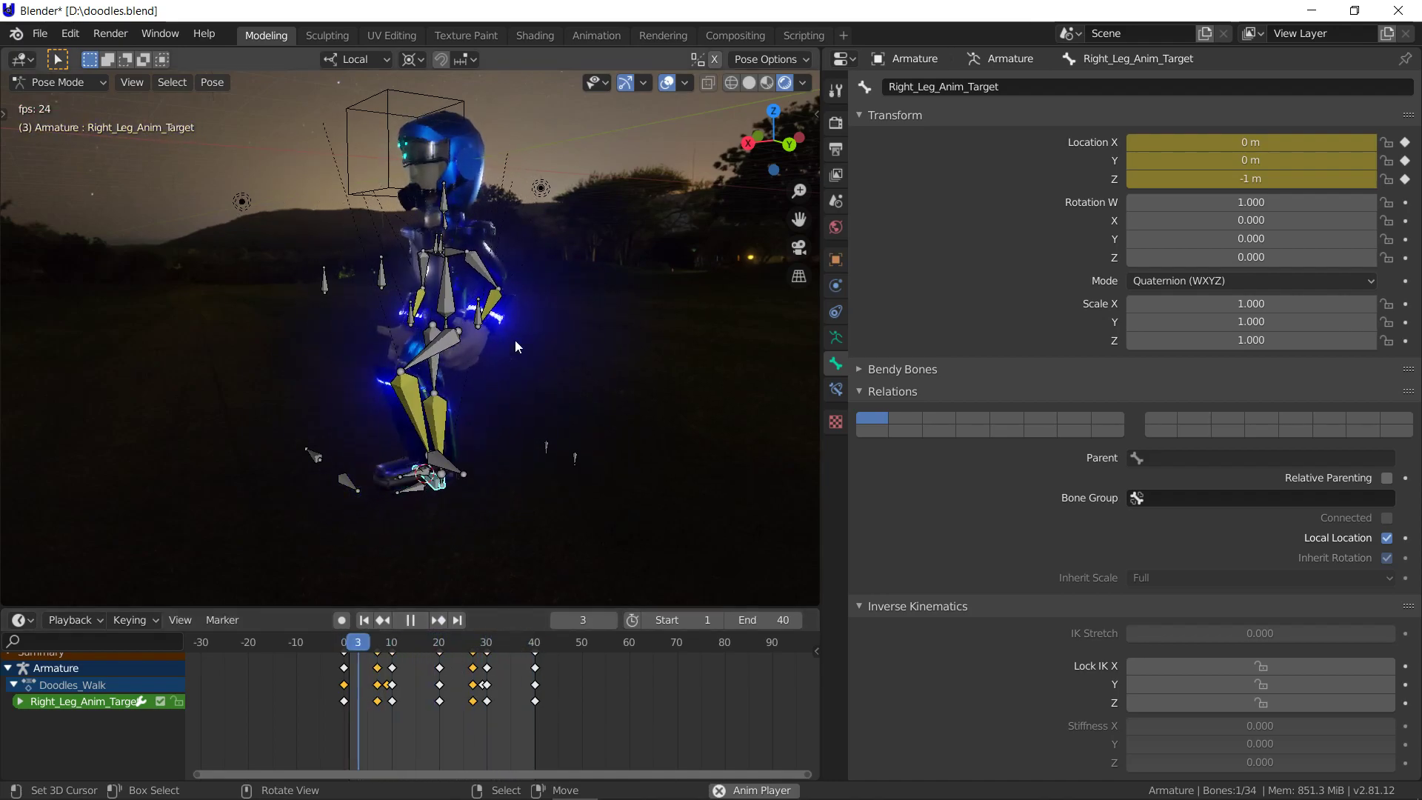
{"action": "key", "text": "Escape"}
{"action": "key", "text": "shift+alt+z"}
{"action": "left_click", "coordinate": [420, 613]}
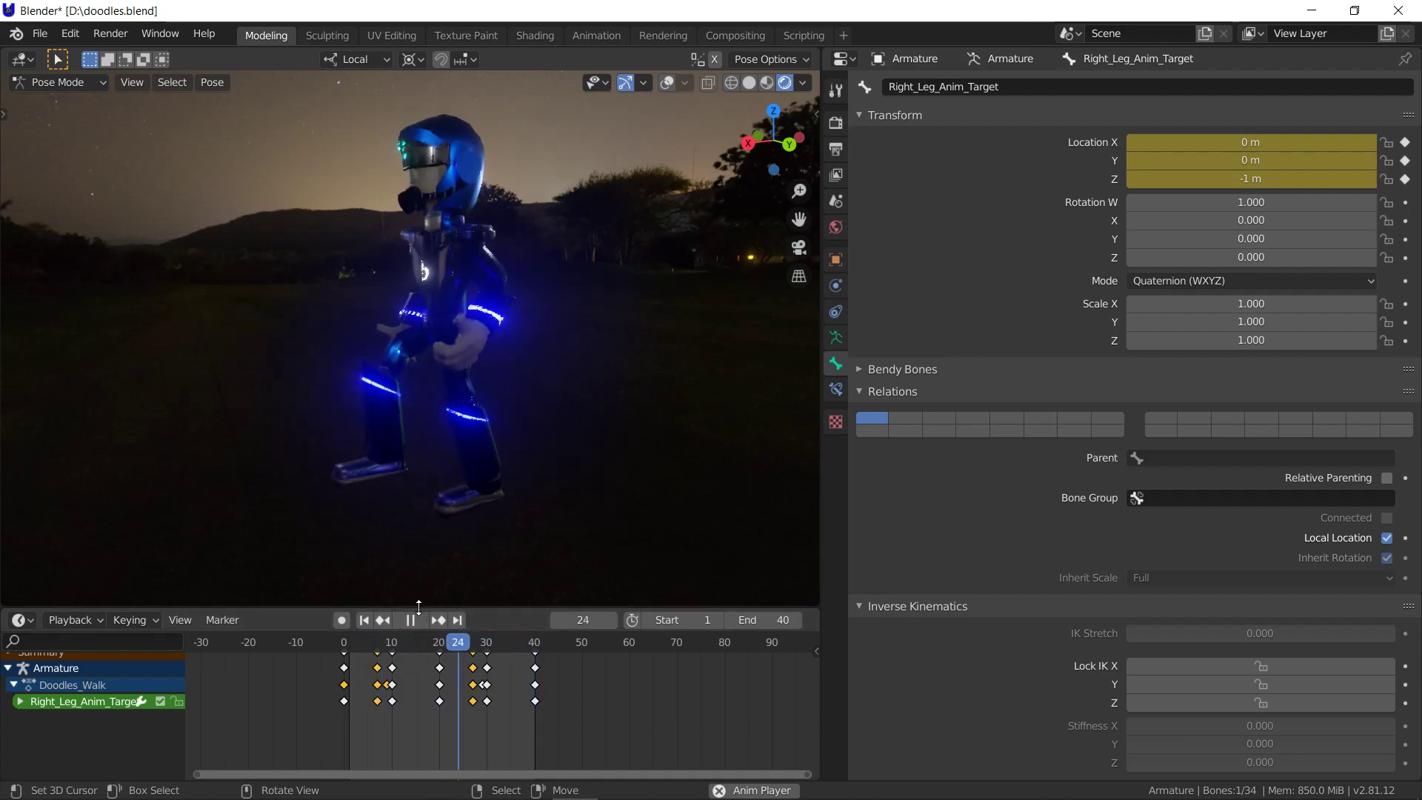
{"action": "key", "text": "Escape"}
Show the overlays and lengthen the L_Arm_Anim_Target bone in Edit Mode by raising its tail along local Z to 0.761 m
{"action": "left_click", "coordinate": [667, 82]}
{"action": "left_click", "coordinate": [468, 326]}
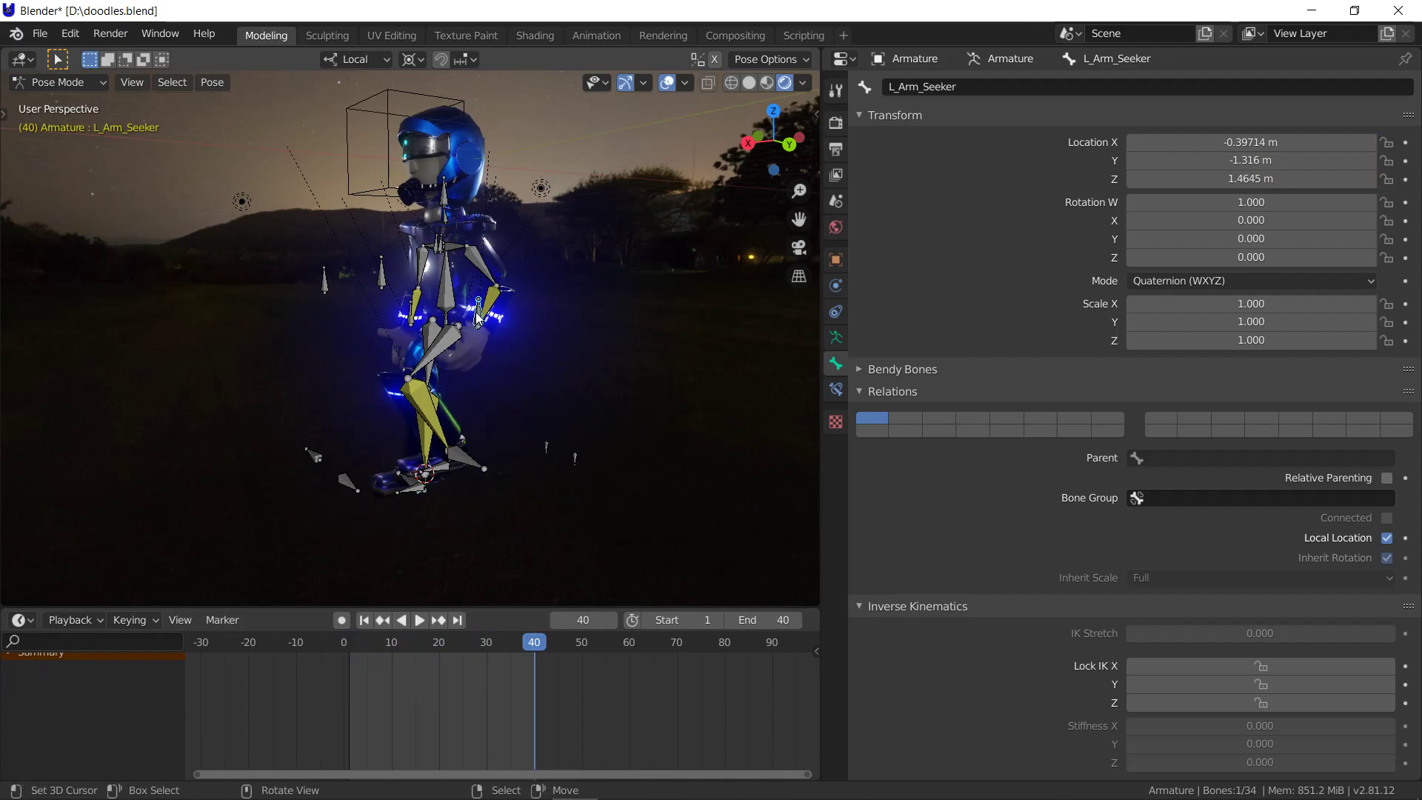
{"action": "left_click", "coordinate": [477, 317]}
{"action": "key", "text": "Tab"}
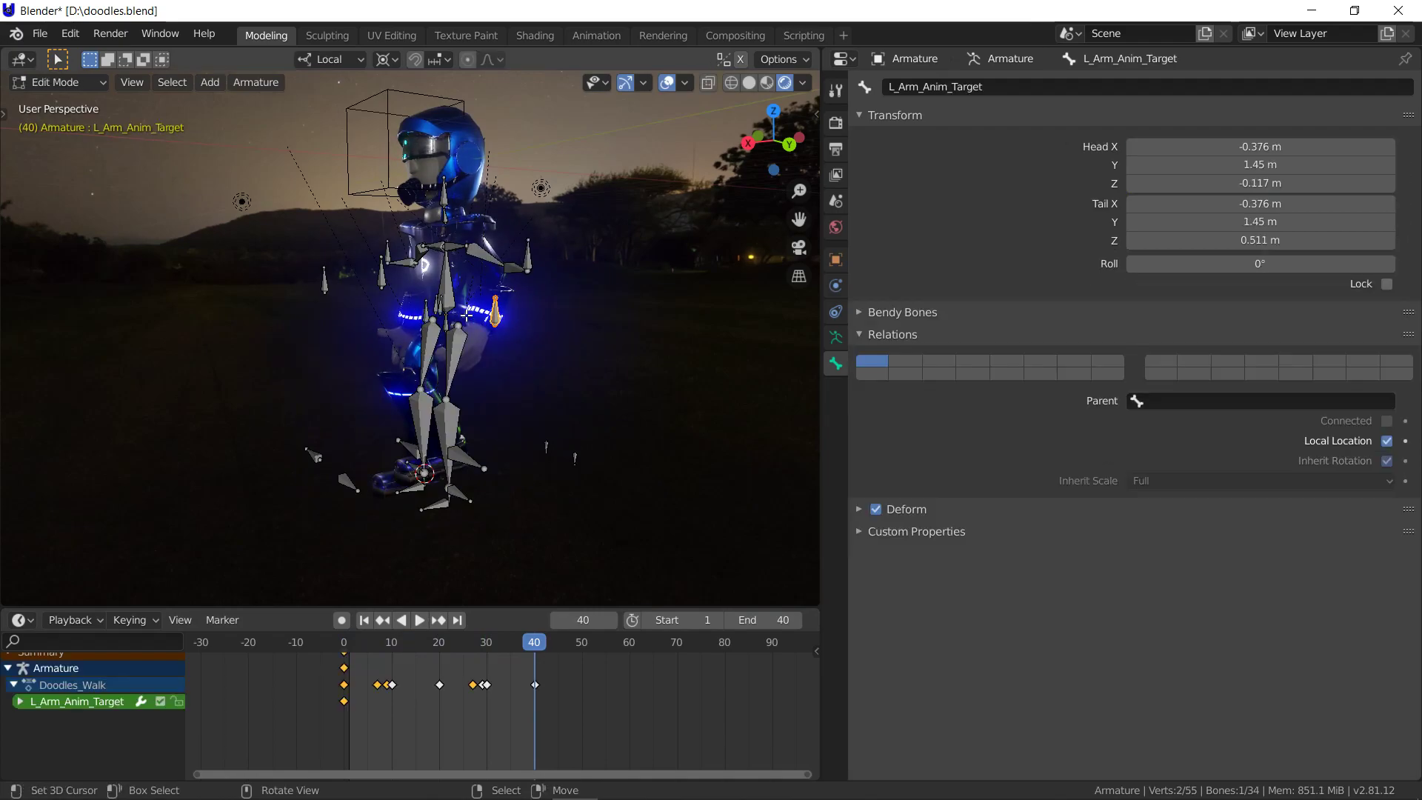
{"action": "key", "text": "g"}
{"action": "key", "text": "z"}
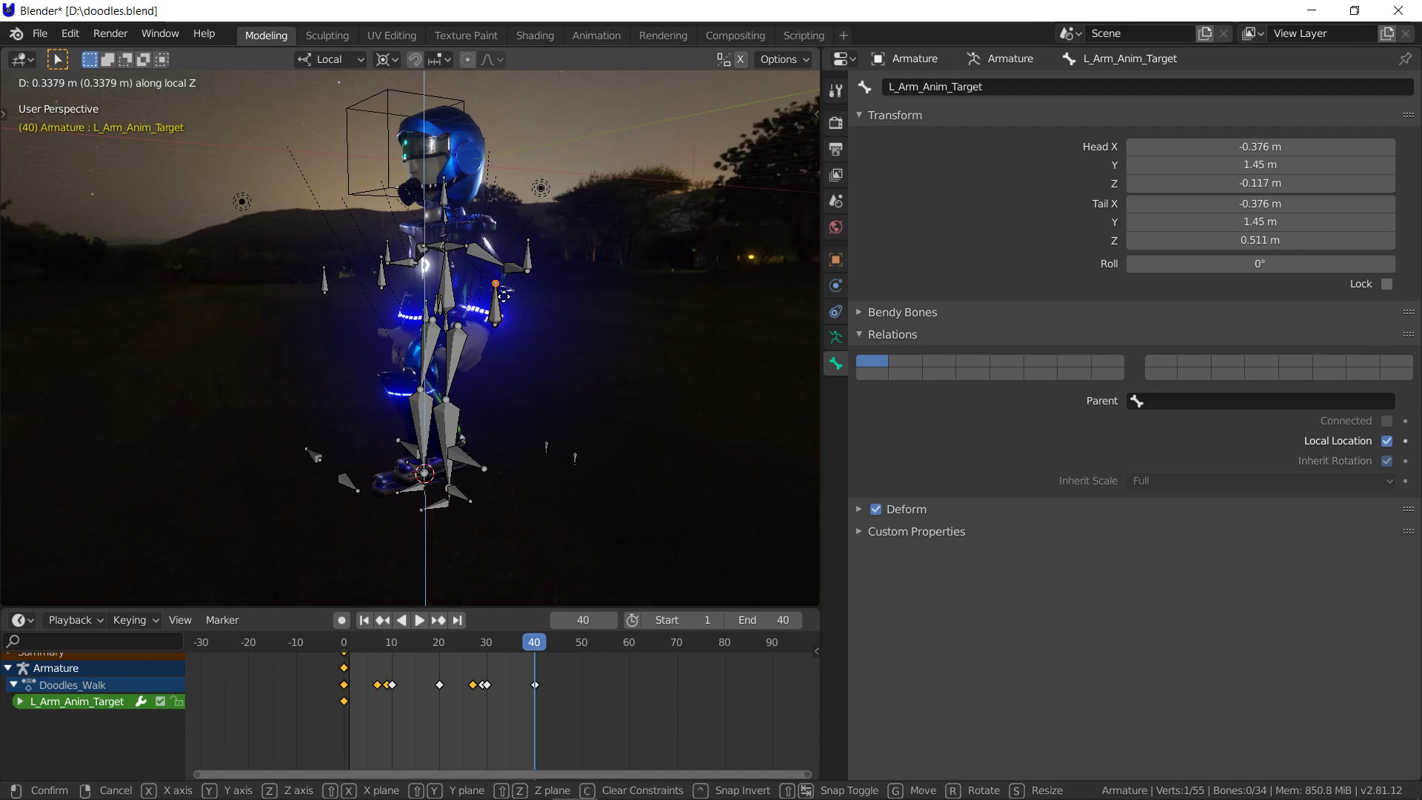
{"action": "key", "text": "Return"}
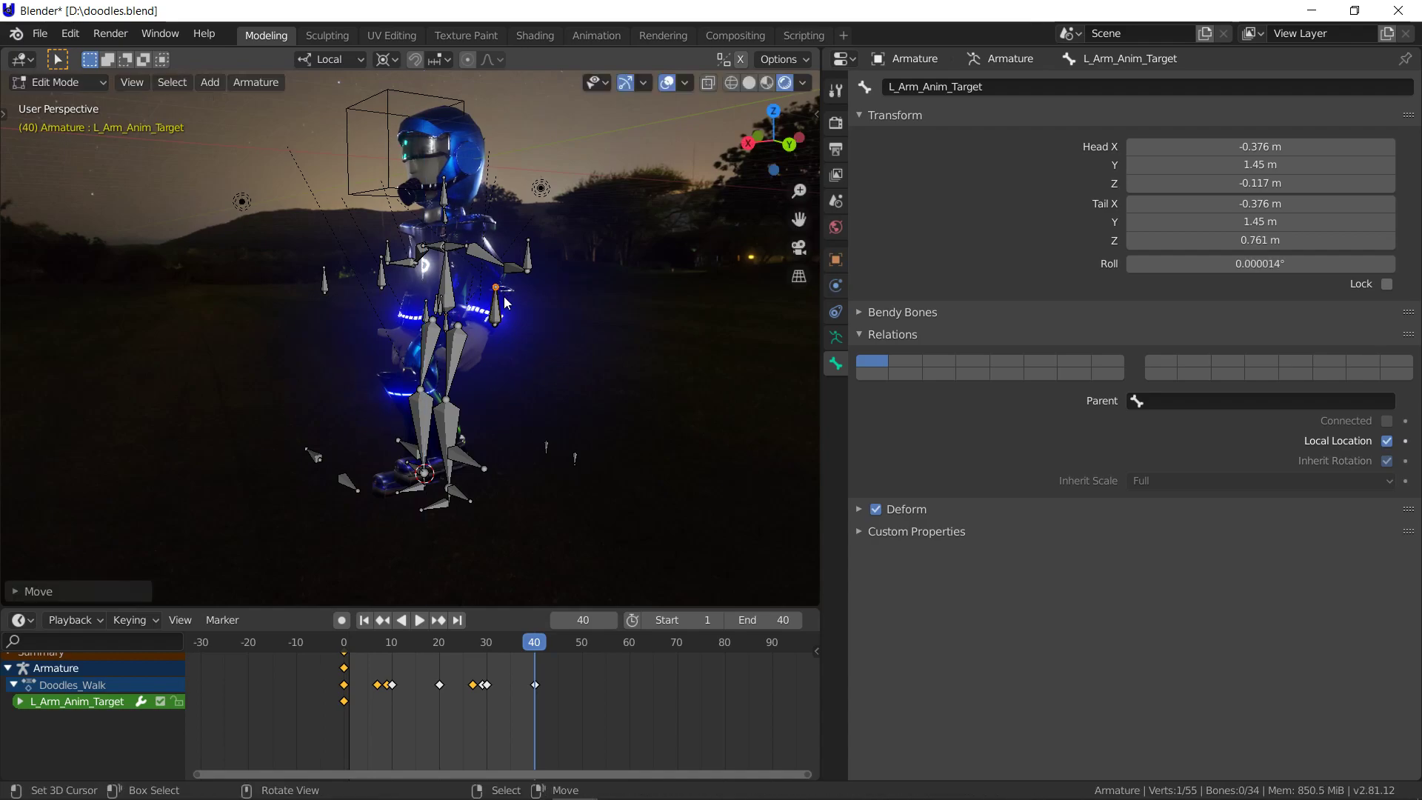
{"action": "key", "text": "Tab"}
Select the R_Arm_Anim_Target bone and lengthen it in Edit Mode by moving its tail along local Z
{"action": "left_click", "coordinate": [412, 317]}
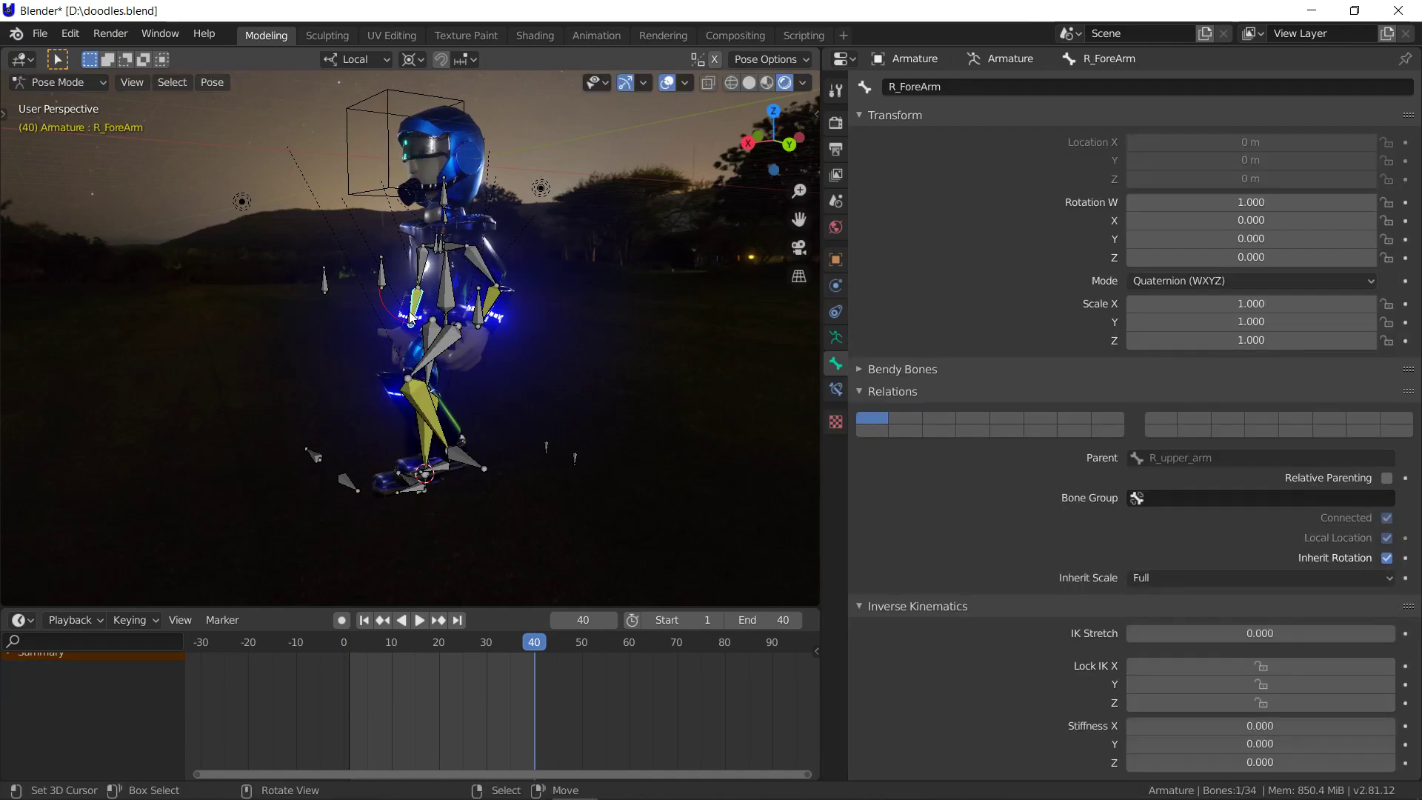
{"action": "left_click", "coordinate": [412, 317]}
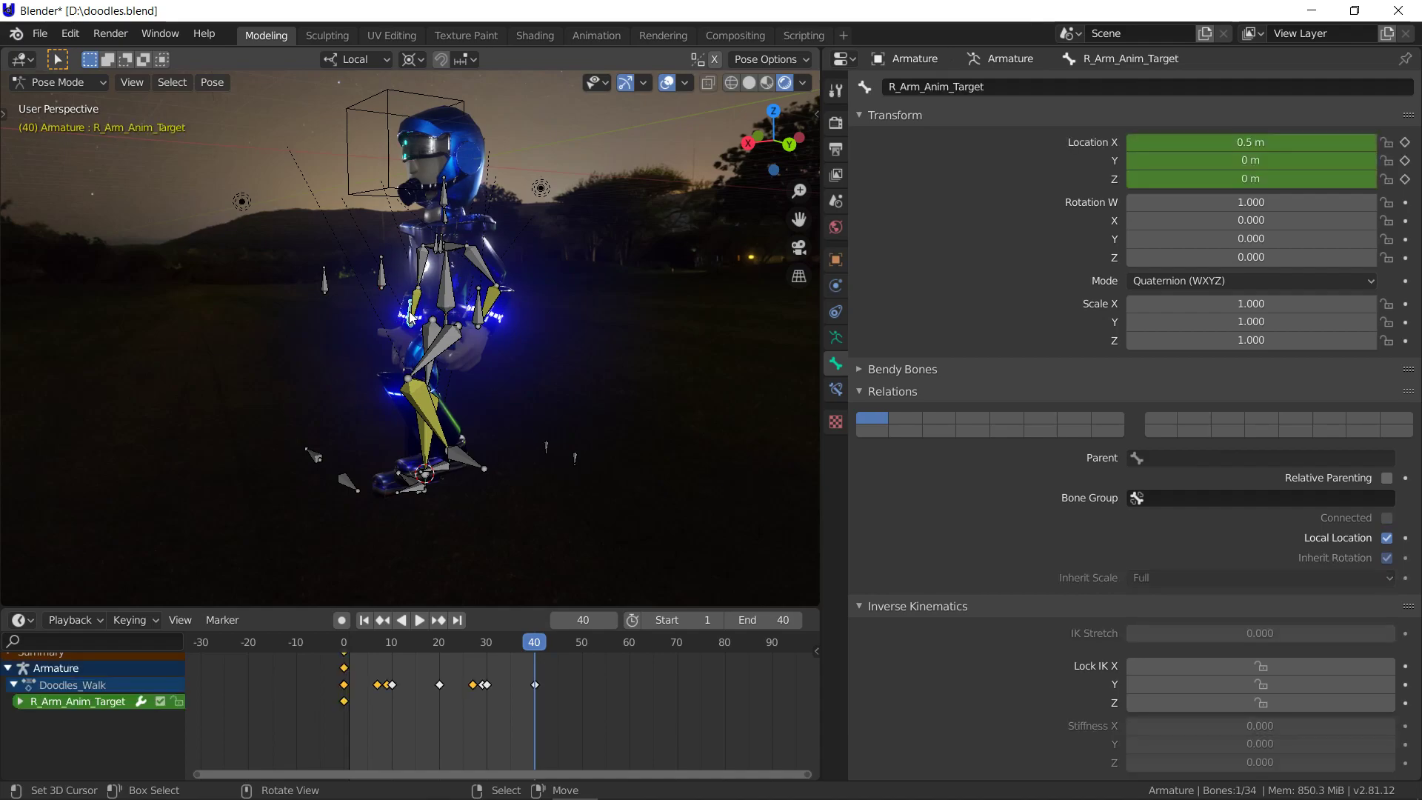
{"action": "key", "text": "Tab"}
{"action": "left_click", "coordinate": [420, 295]}
{"action": "key", "text": "g"}
{"action": "key", "text": "z"}
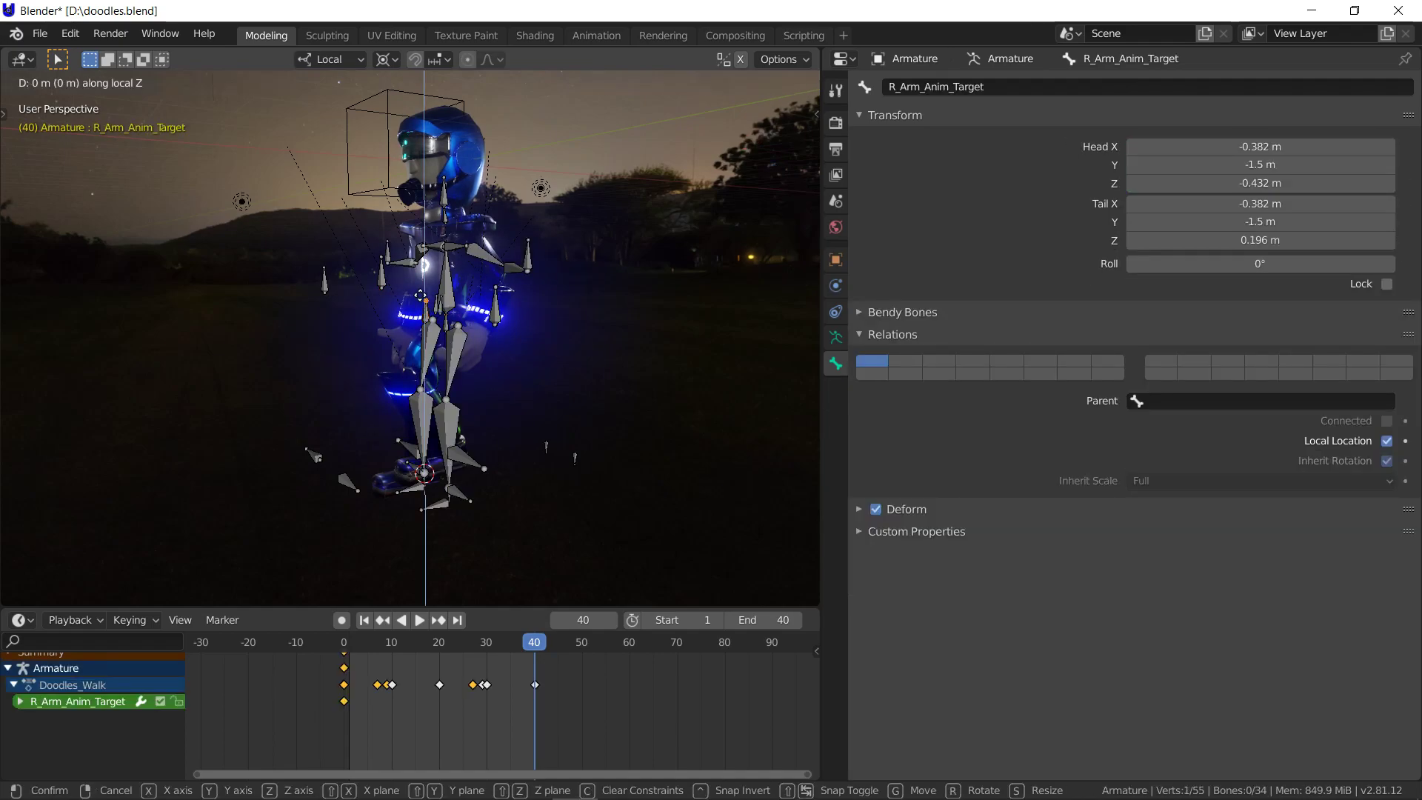
{"action": "key", "text": "Return"}
{"action": "key", "text": "Tab"}
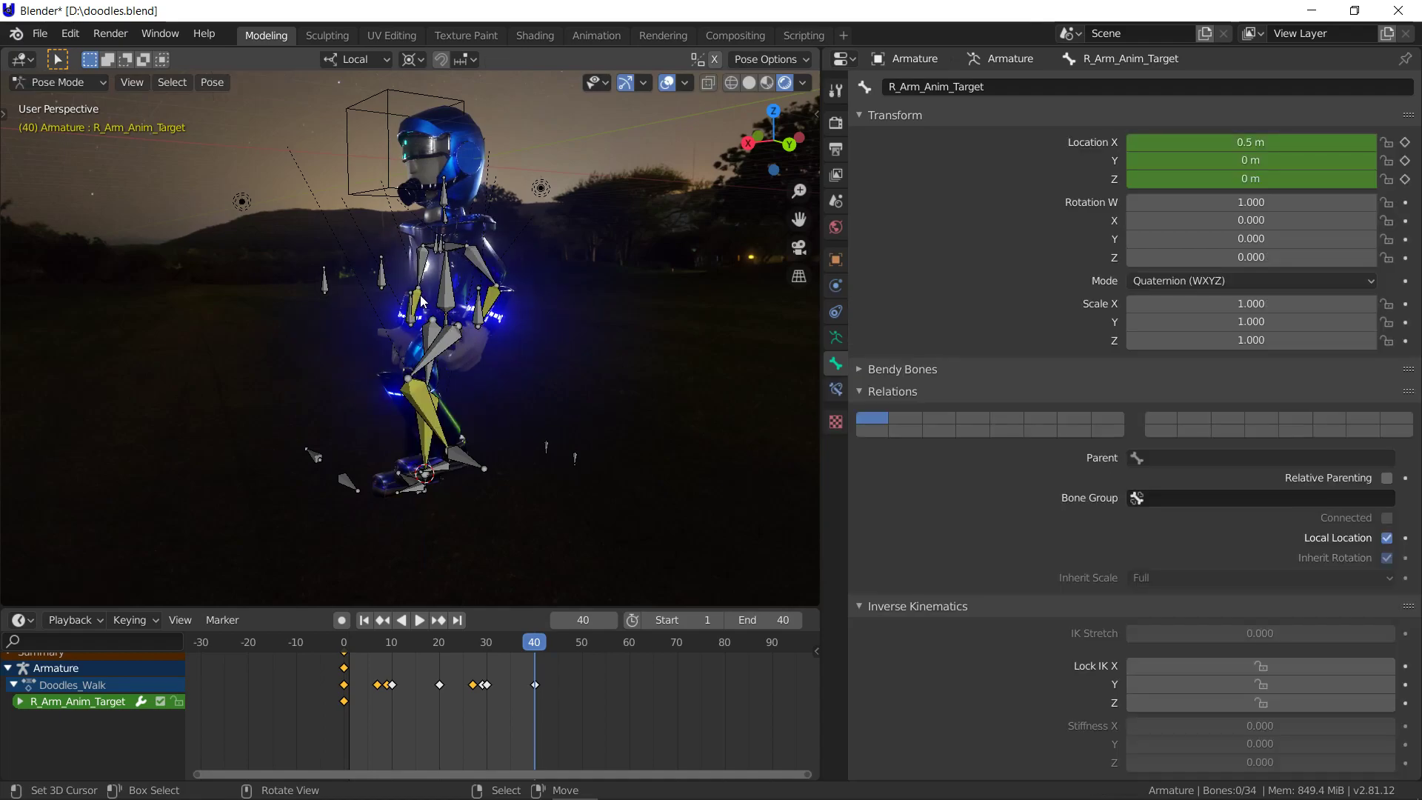
Select both arm target bones in Pose Mode, lower them 0.25 m along local Y at frame 9 and key their location
{"action": "left_click", "coordinate": [414, 298]}
{"action": "left_click", "coordinate": [480, 301], "text": "shift"}
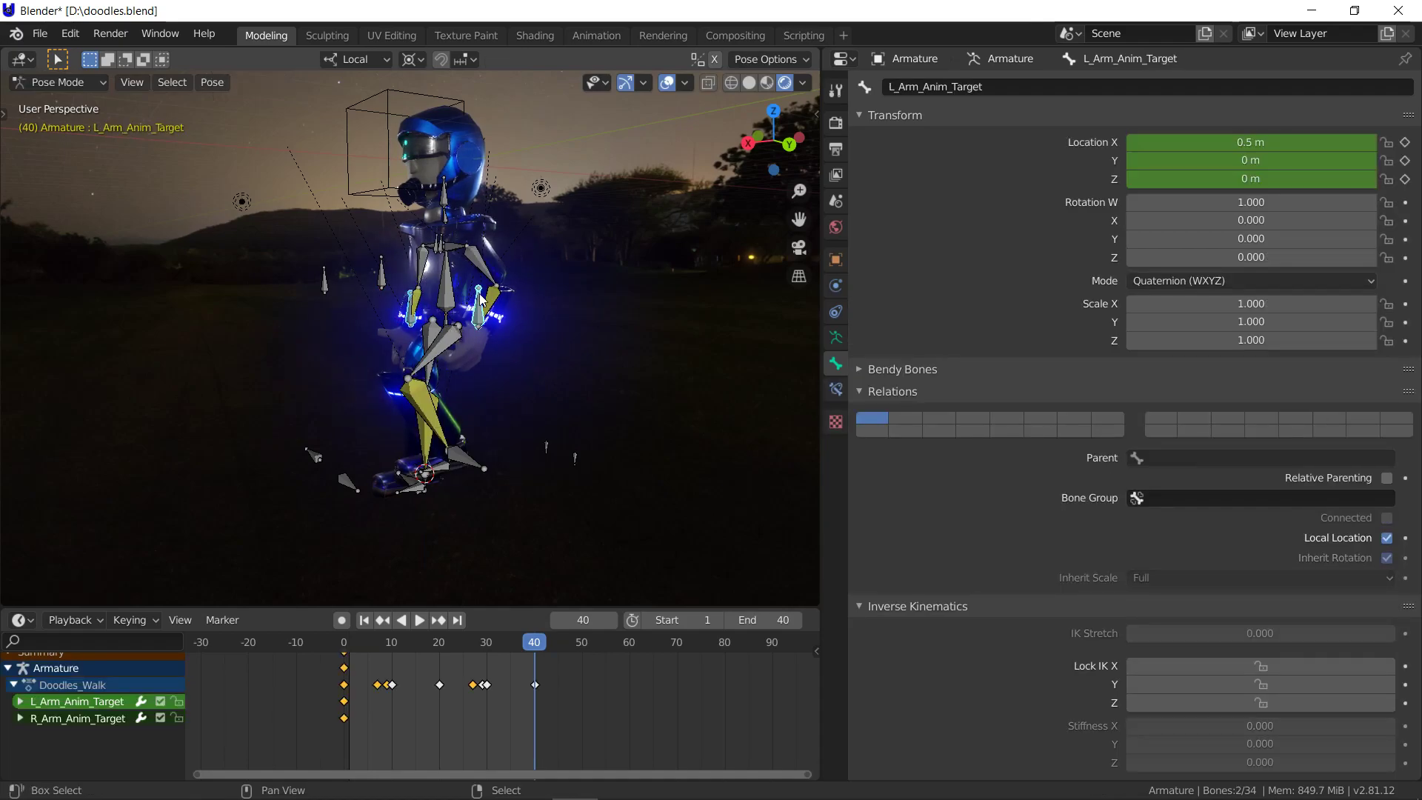
{"action": "key", "text": "Left"}
{"action": "key", "text": "Left"}
{"action": "key", "text": "Left"}
{"action": "key", "text": "Left"}
{"action": "key", "text": "Left"}
{"action": "key", "text": "Left"}
{"action": "key", "text": "Left"}
{"action": "key", "text": "Left"}
{"action": "key", "text": "Left"}
{"action": "key", "text": "Left"}
{"action": "key", "text": "Left"}
{"action": "key", "text": "Left"}
{"action": "key", "text": "Left"}
{"action": "key", "text": "Left"}
{"action": "key", "text": "Left"}
{"action": "key", "text": "Left"}
{"action": "key", "text": "Left"}
{"action": "key", "text": "Left"}
{"action": "key", "text": "Left"}
{"action": "key", "text": "Left"}
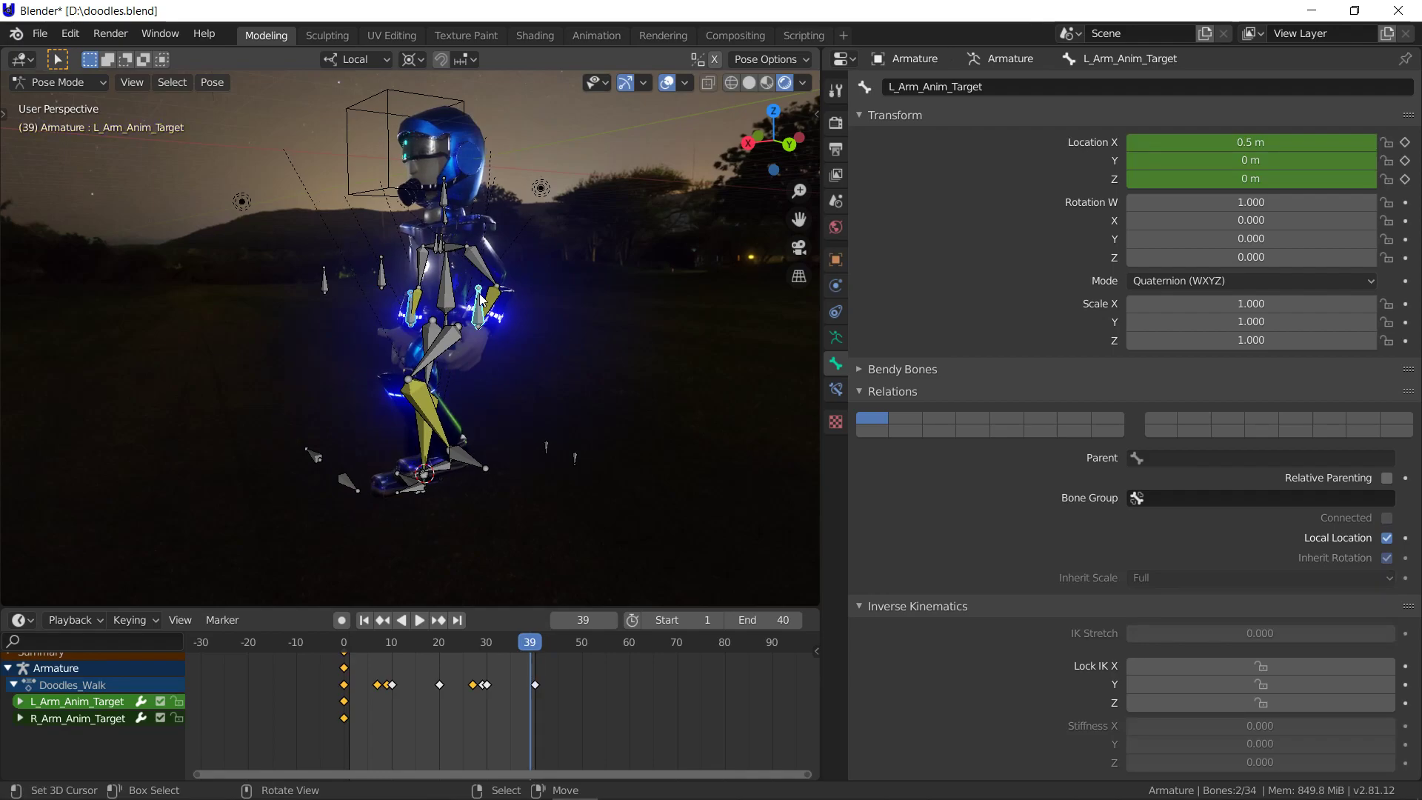
{"action": "key", "text": "Right"}
{"action": "key", "text": "Right"}
{"action": "key", "text": "Right"}
{"action": "key", "text": "Right"}
{"action": "key", "text": "Right"}
{"action": "key", "text": "Right"}
{"action": "key", "text": "Right"}
{"action": "key", "text": "Right"}
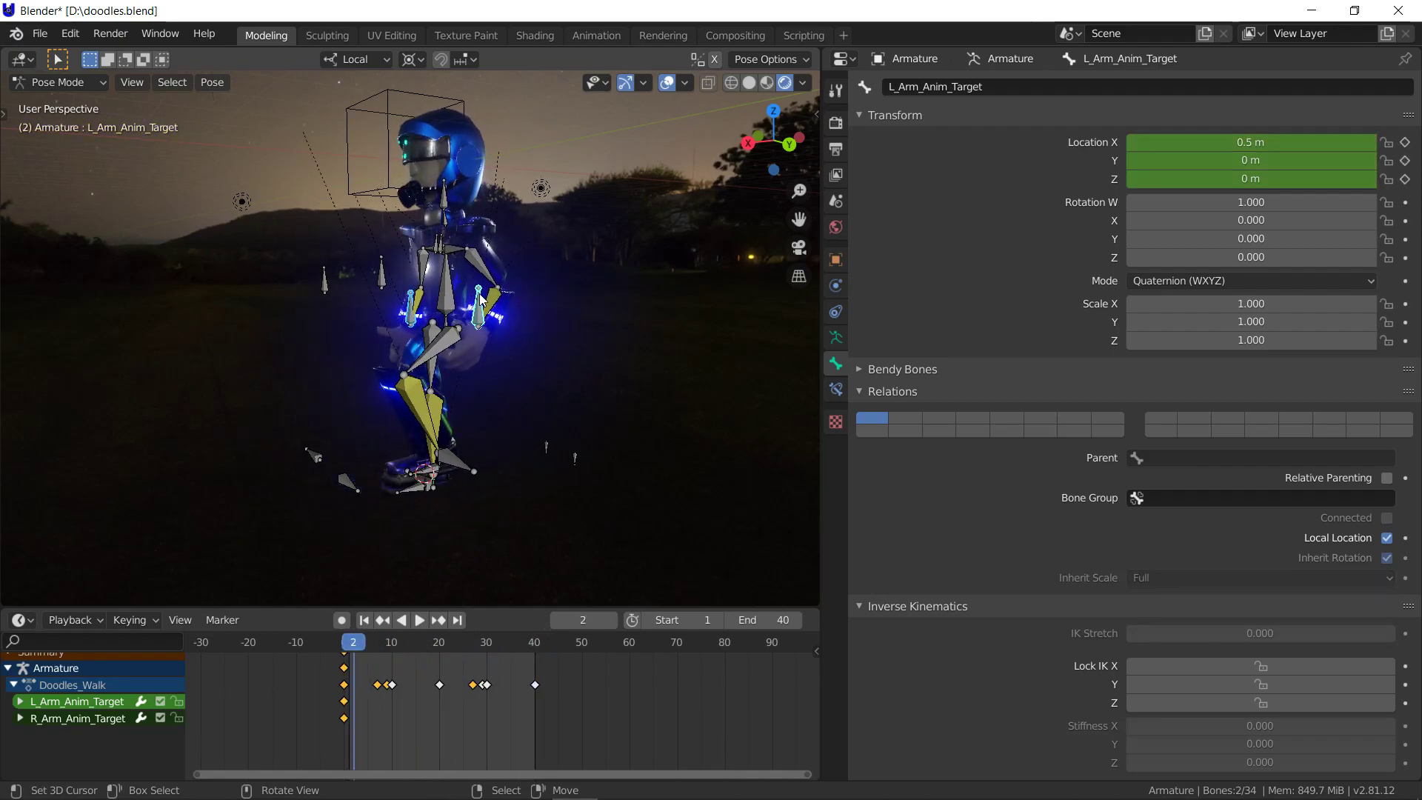
{"action": "key", "text": "Left"}
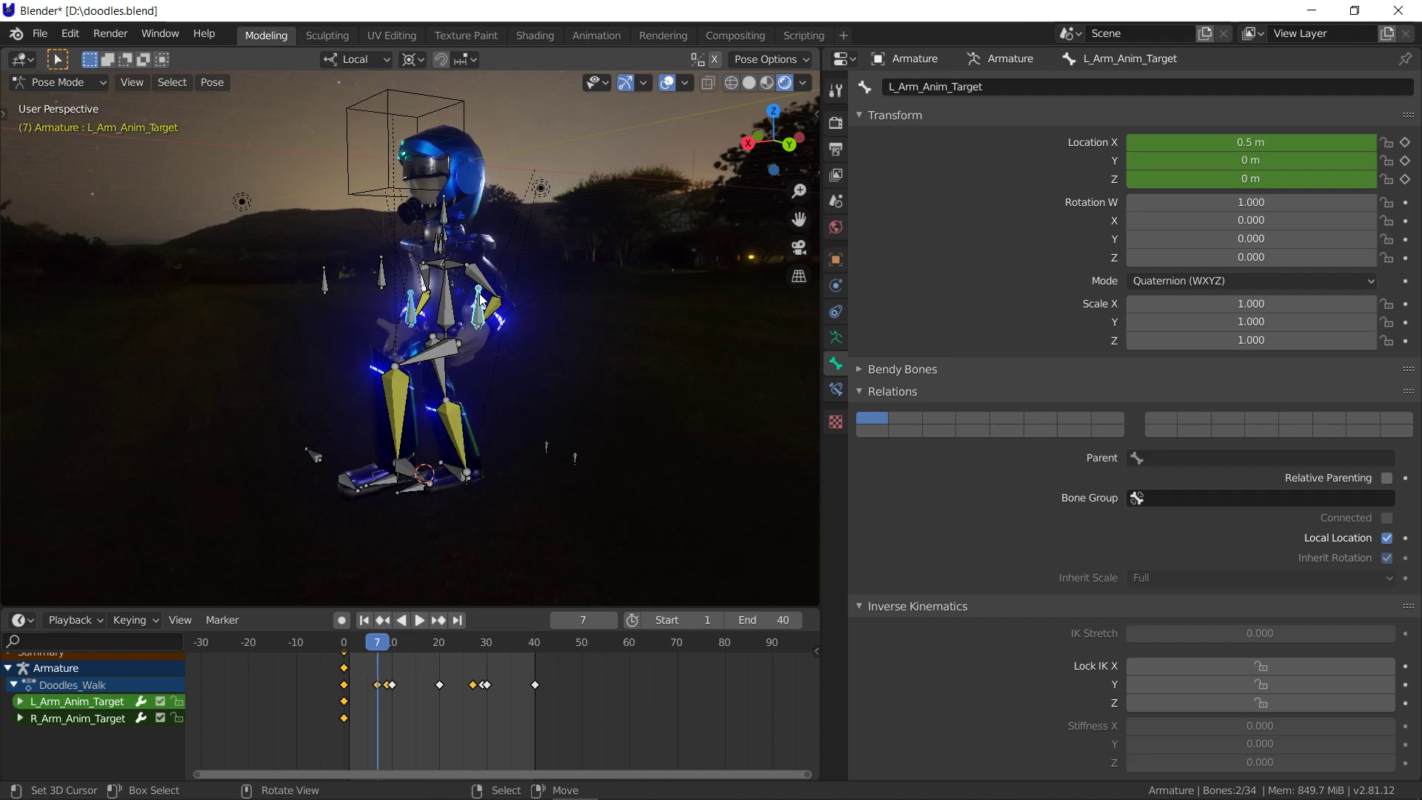
{"action": "key", "text": "Right"}
{"action": "key", "text": "Right"}
{"action": "key", "text": "g"}
{"action": "key", "text": "z"}
{"action": "key", "text": "z"}
{"action": "key", "text": "z"}
{"action": "key", "text": "z"}
{"action": "key", "text": "y"}
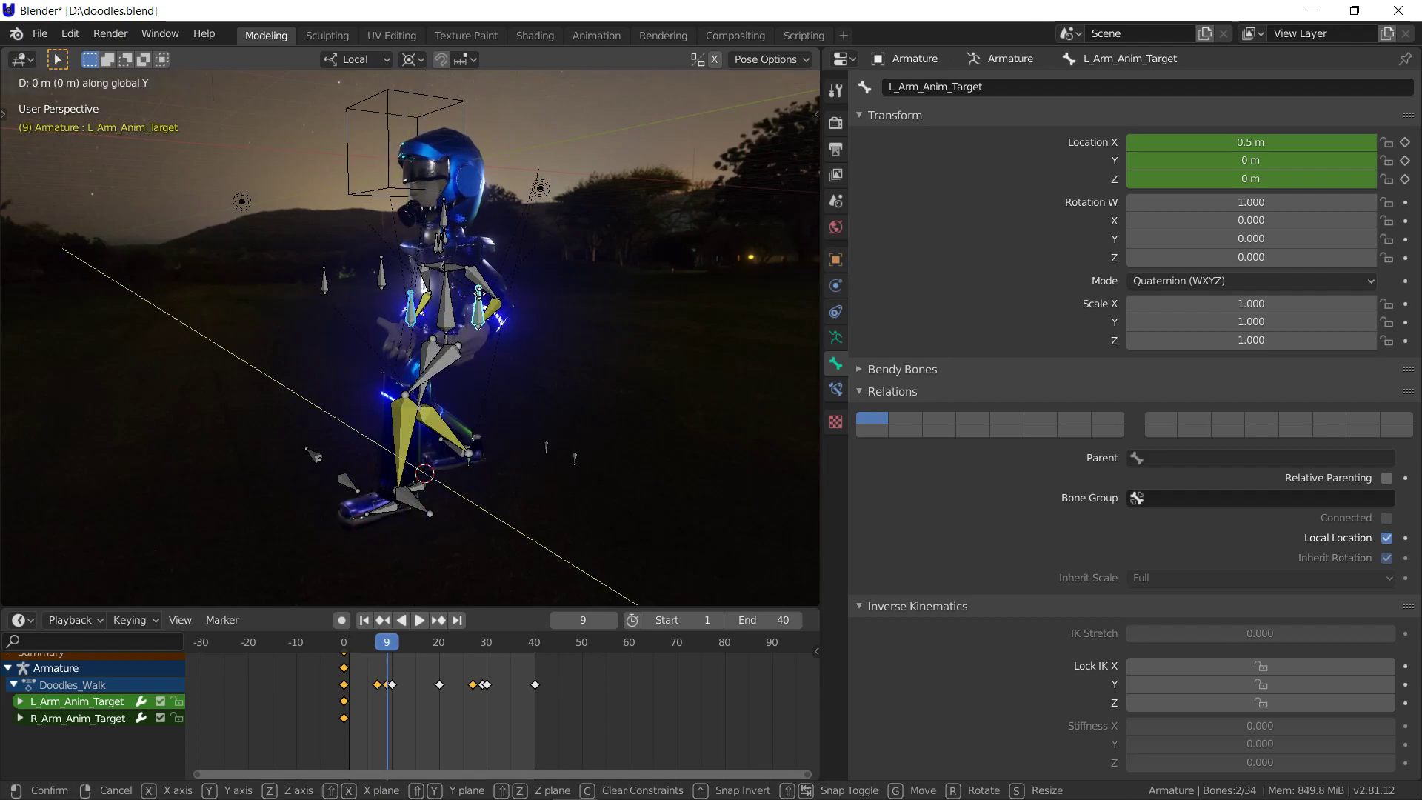
{"action": "key", "text": "y"}
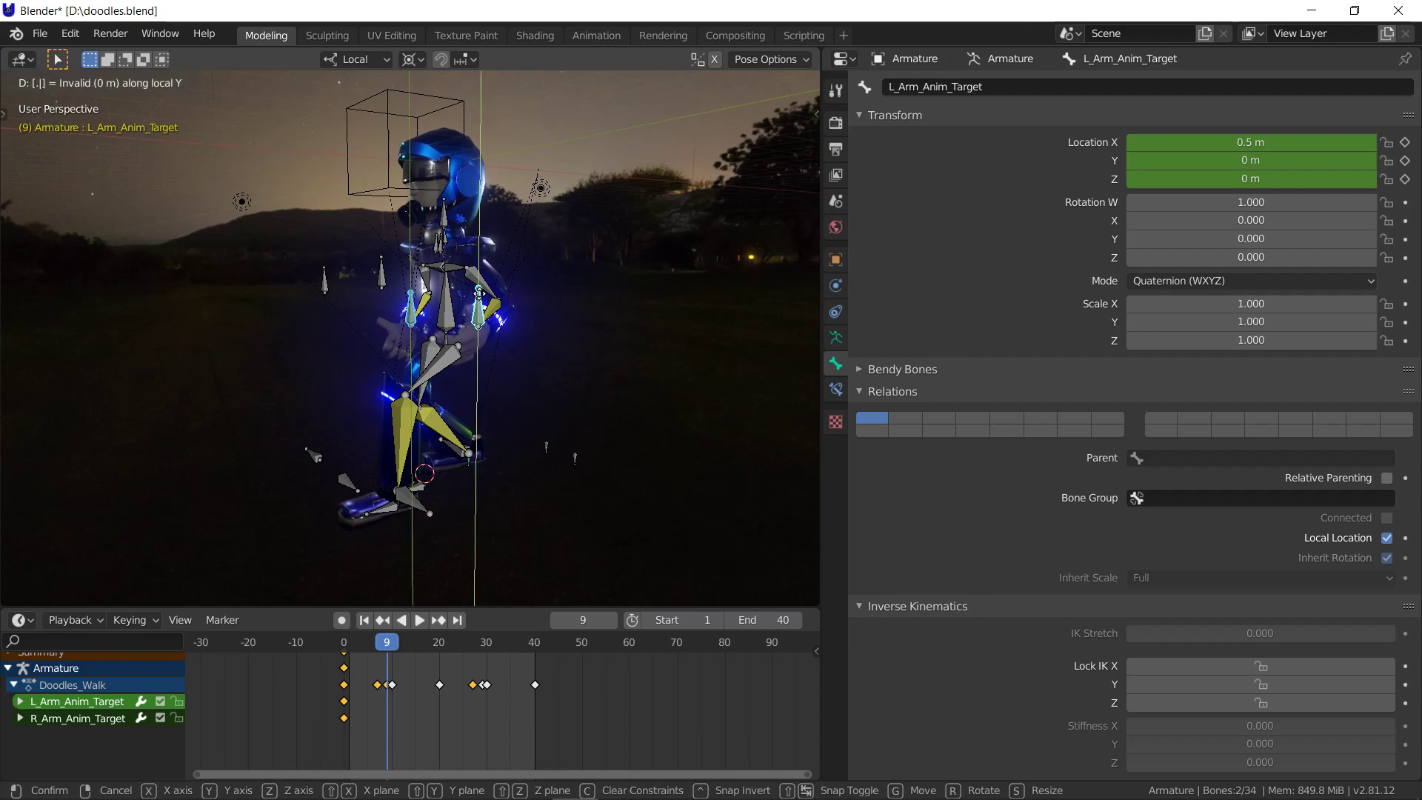
{"action": "type", "text": ".25"}
{"action": "key", "text": "minus"}
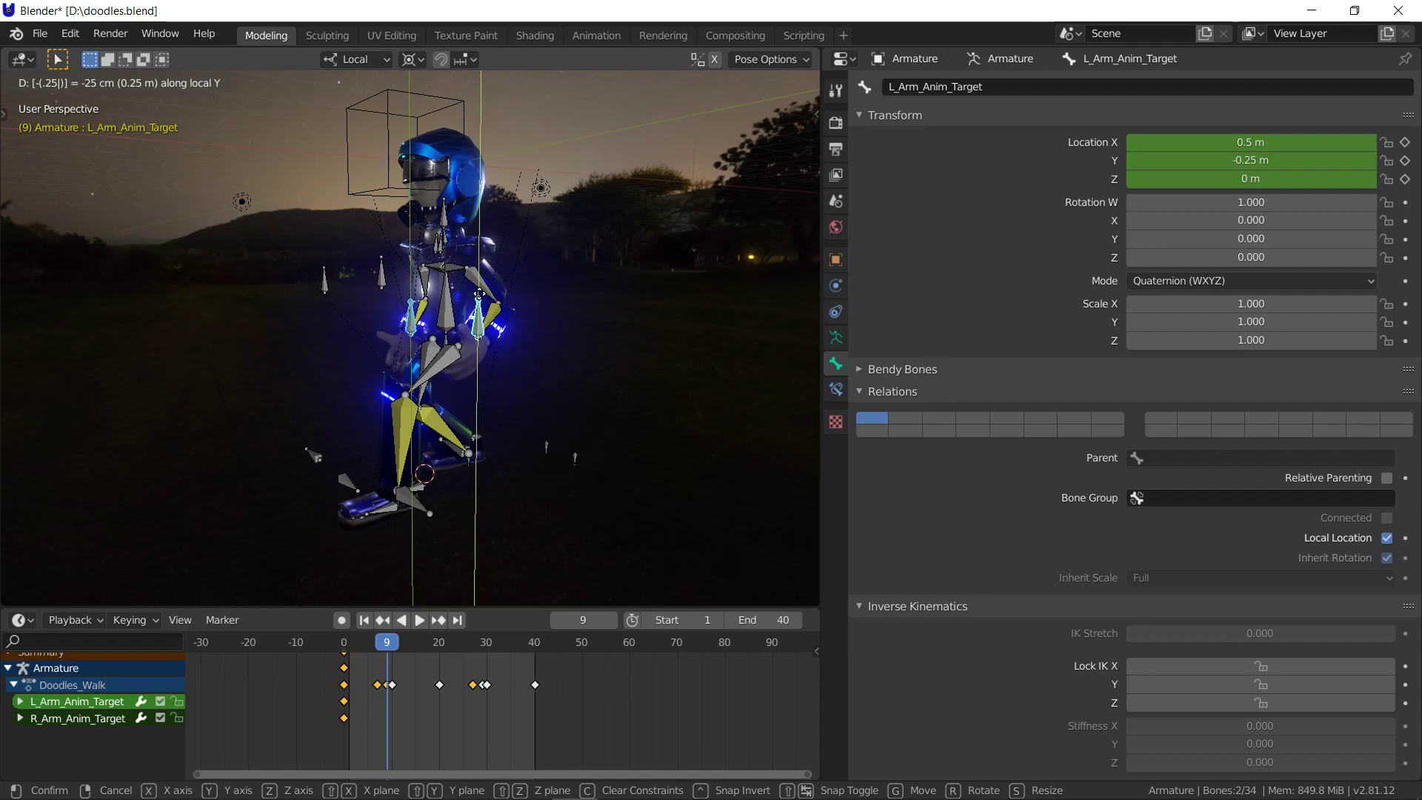
{"action": "key", "text": "Return"}
{"action": "key", "text": "i"}
{"action": "left_click", "coordinate": [481, 299]}
Raise both arm target bones 0.25 m along global Z at frame 20 and insert location keyframes
{"action": "key", "text": "Right"}
{"action": "key", "text": "Right"}
{"action": "key", "text": "Right"}
{"action": "key", "text": "Right"}
{"action": "key", "text": "Right"}
{"action": "key", "text": "Right"}
{"action": "key", "text": "Right"}
{"action": "key", "text": "Right"}
{"action": "key", "text": "Right"}
{"action": "key", "text": "Right"}
{"action": "key", "text": "Right"}
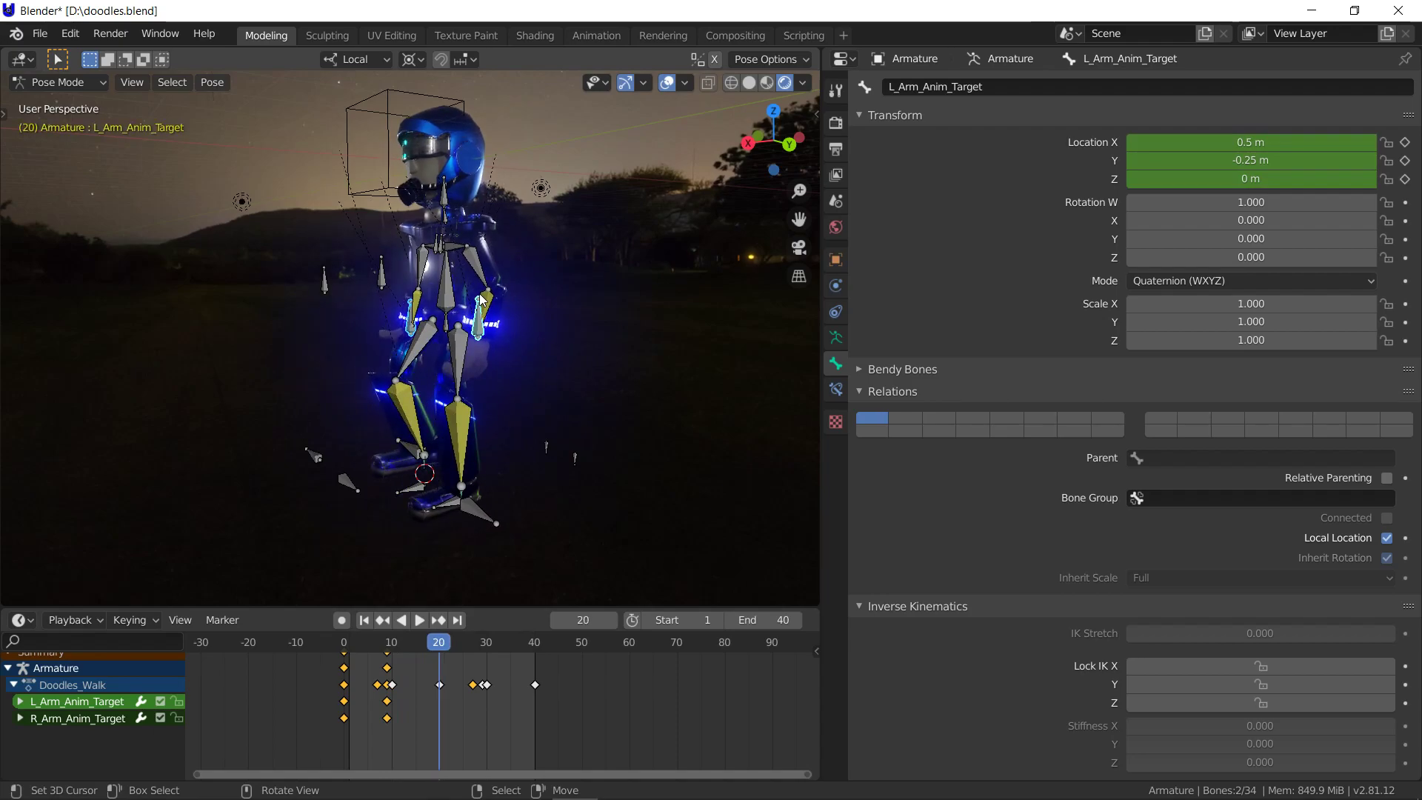
{"action": "type", "text": "gz0.25"}
{"action": "key", "text": "Return"}
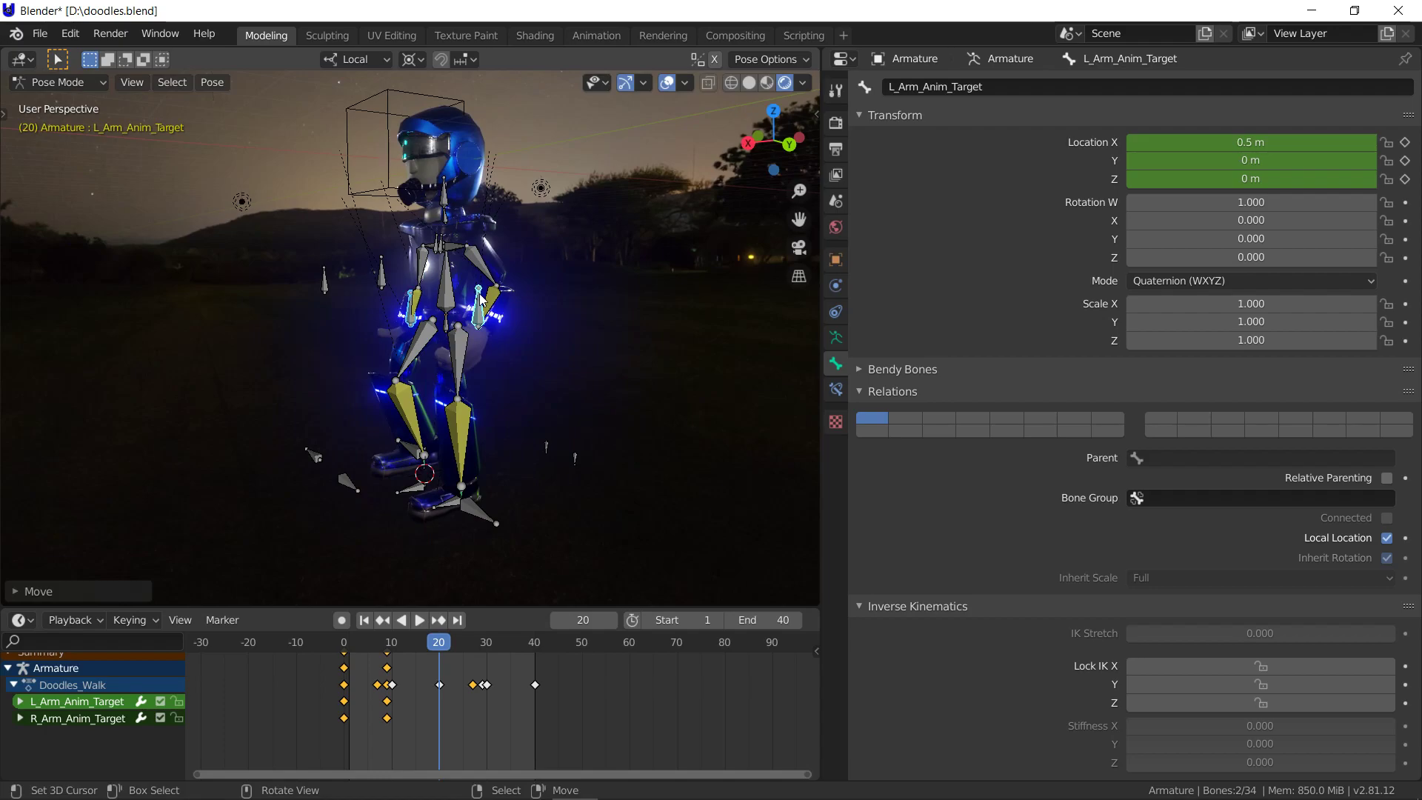
{"action": "key", "text": "i"}
{"action": "left_click", "coordinate": [479, 294]}
Lower both arm target bones 0.25 m along global Z at frame 29 and insert location keyframes
{"action": "key", "text": "Right"}
{"action": "key", "text": "Right"}
{"action": "key", "text": "Right"}
{"action": "key", "text": "Right"}
{"action": "key", "text": "Right"}
{"action": "key", "text": "Right"}
{"action": "key", "text": "Right"}
{"action": "key", "text": "Right"}
{"action": "key", "text": "Right"}
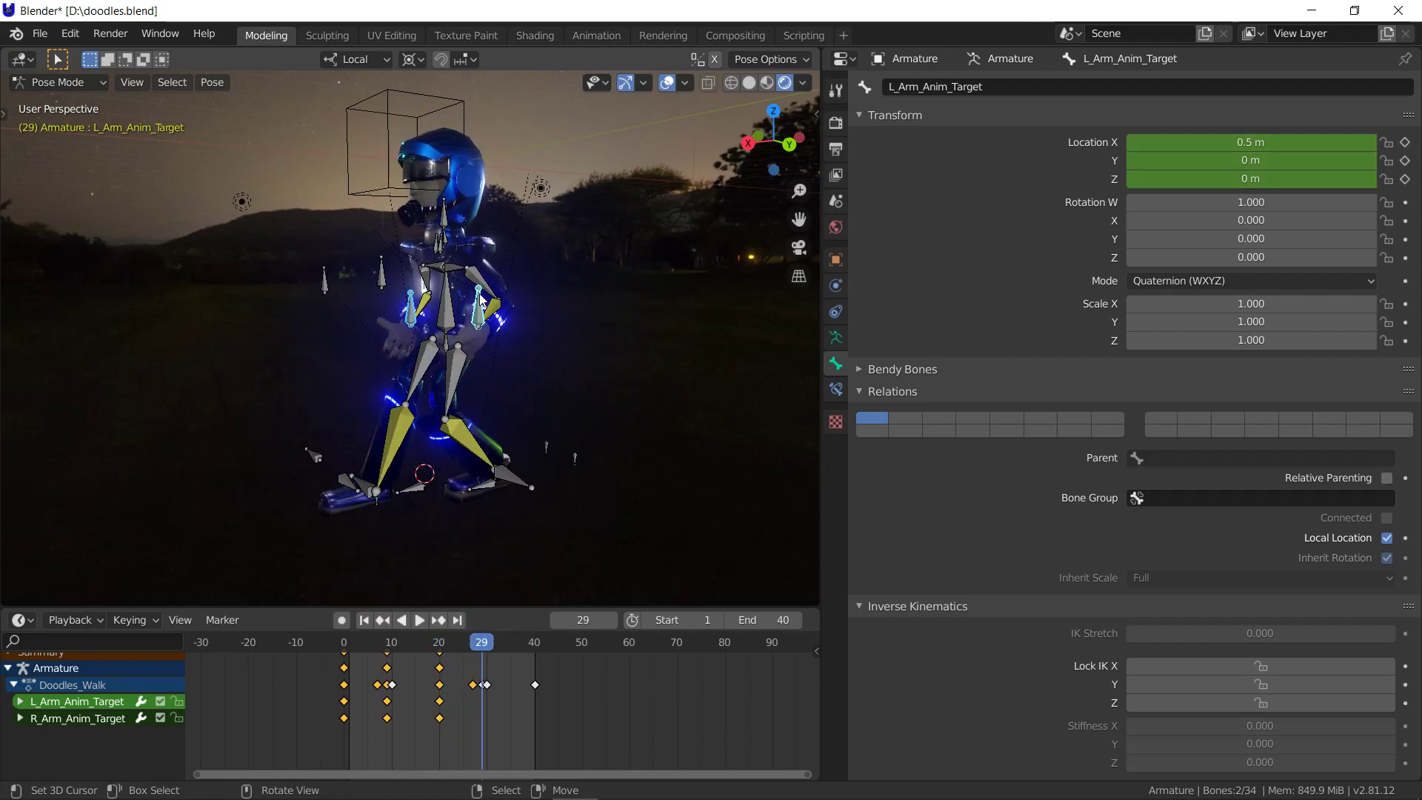
{"action": "type", "text": "gz"}
{"action": "type", "text": ".25"}
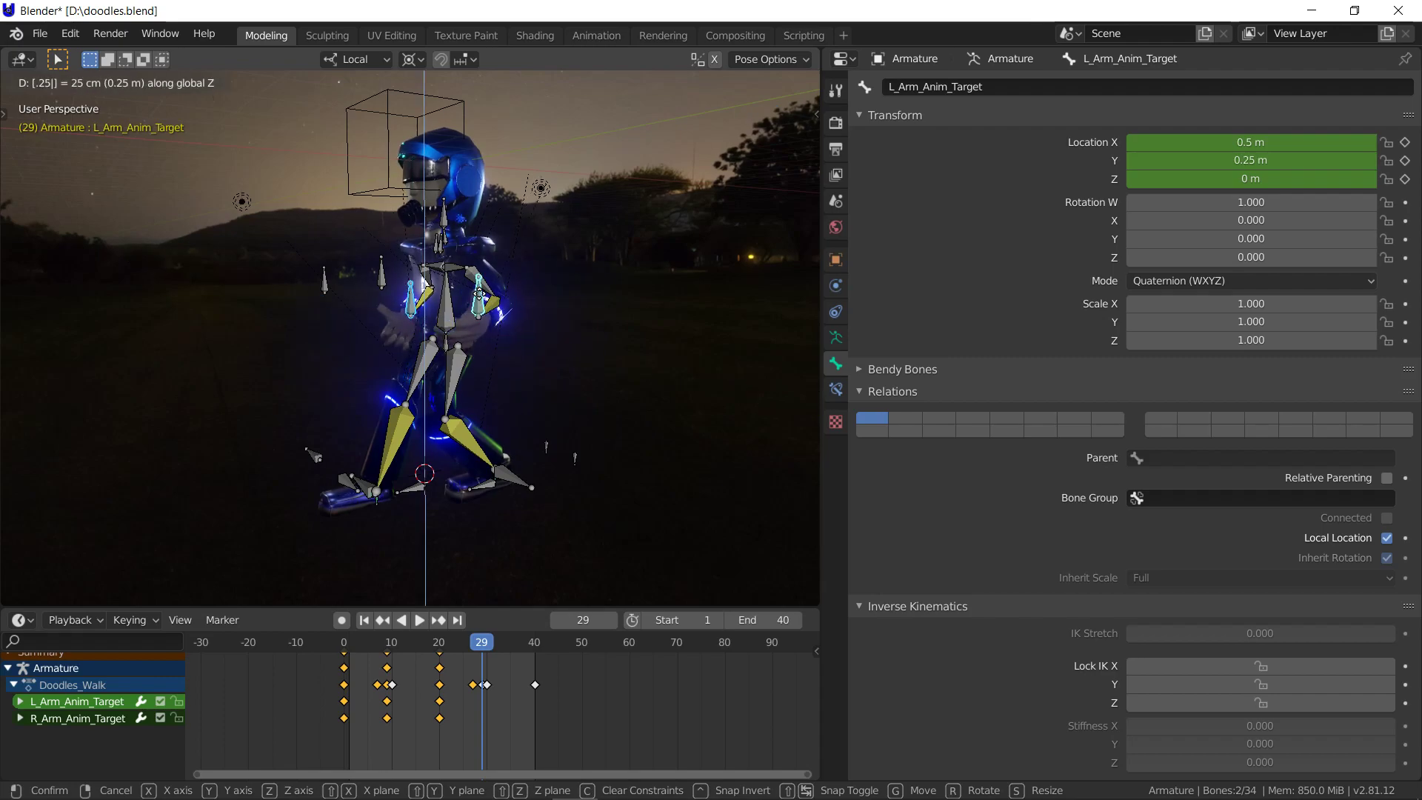
{"action": "key", "text": "Return"}
{"action": "key", "text": "i"}
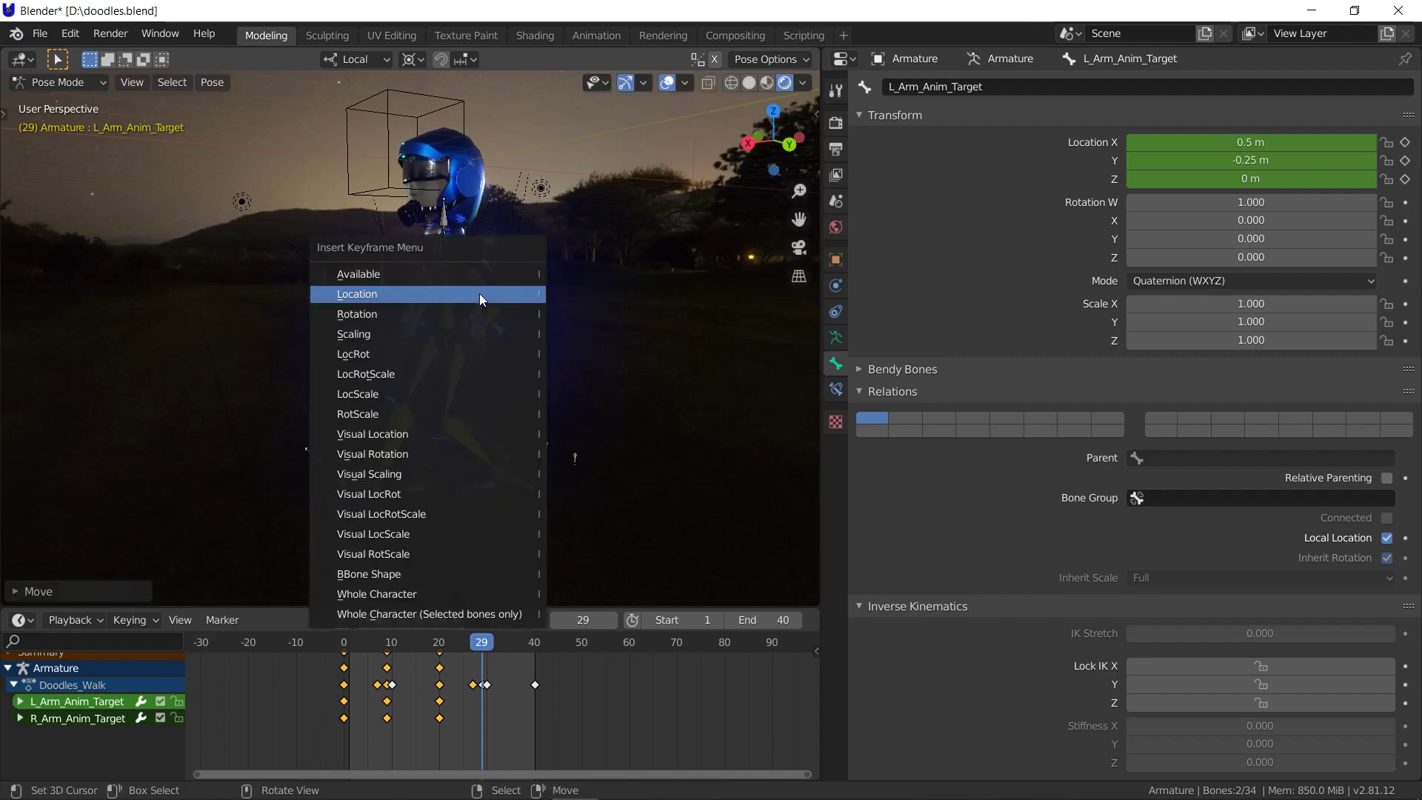
{"action": "left_click", "coordinate": [479, 294]}
Raise both arm target bones 0.25 m along global Z at frame 40 and insert location keyframes
{"action": "key", "text": "space"}
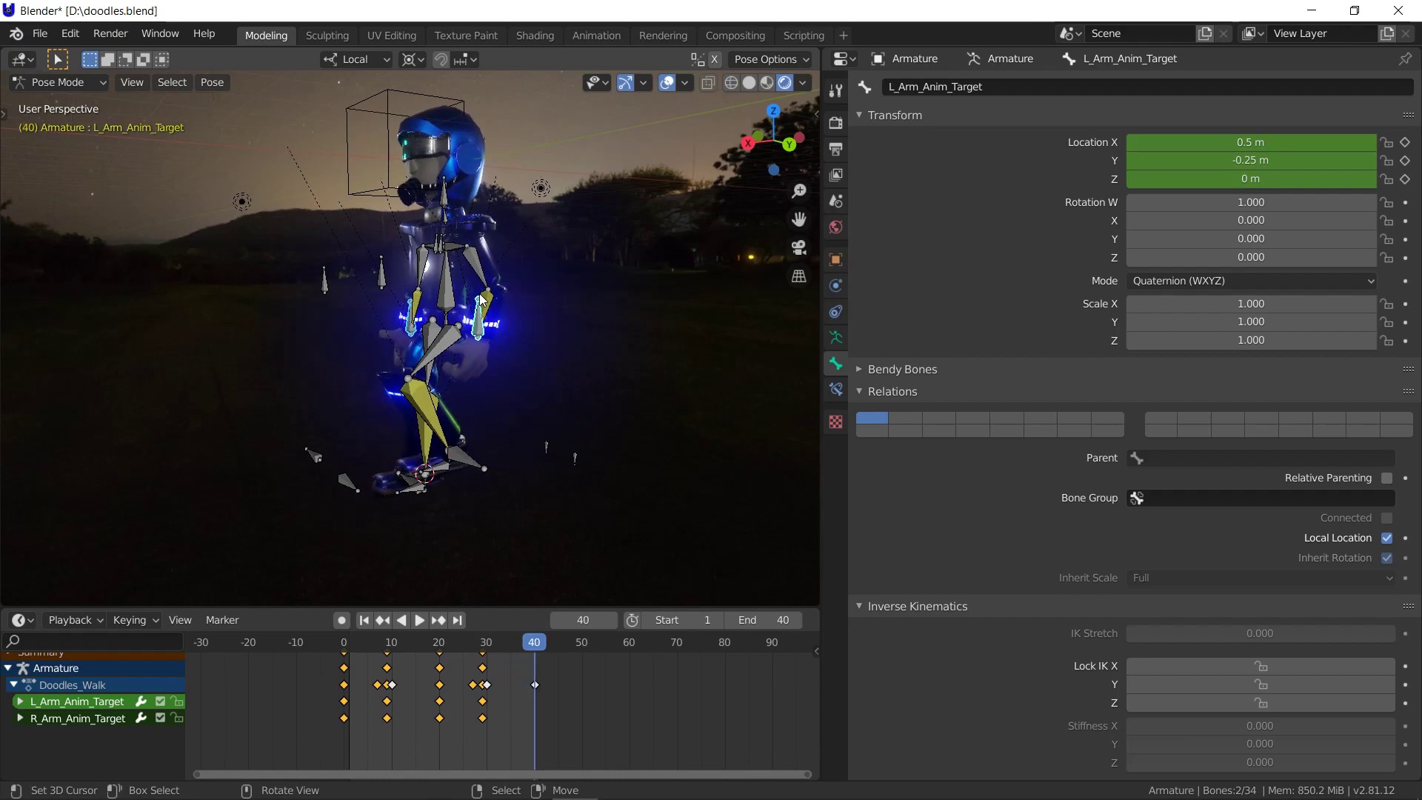
{"action": "key", "text": "g"}
{"action": "key", "text": "z"}
{"action": "type", "text": ".25"}
{"action": "key", "text": "Return"}
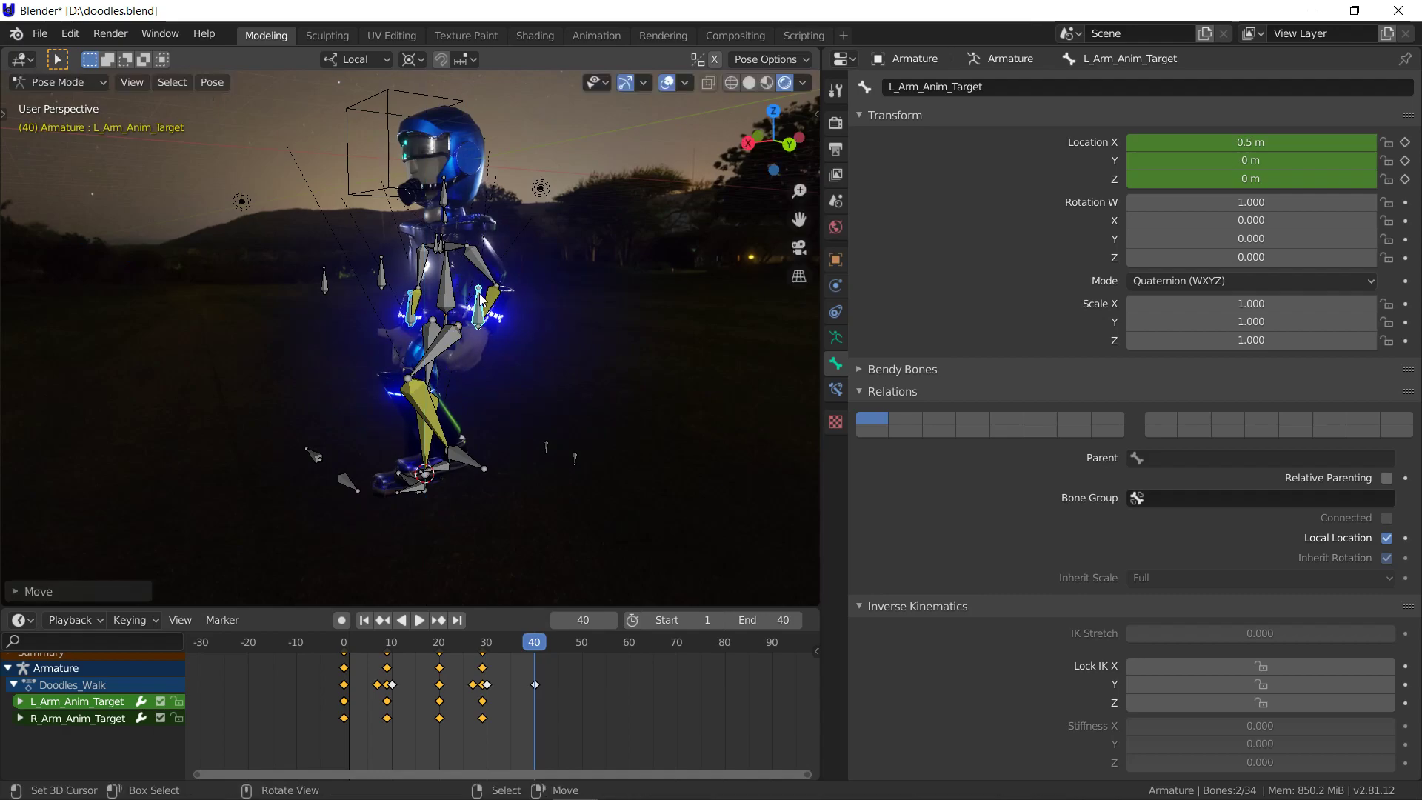
{"action": "key", "text": "i"}
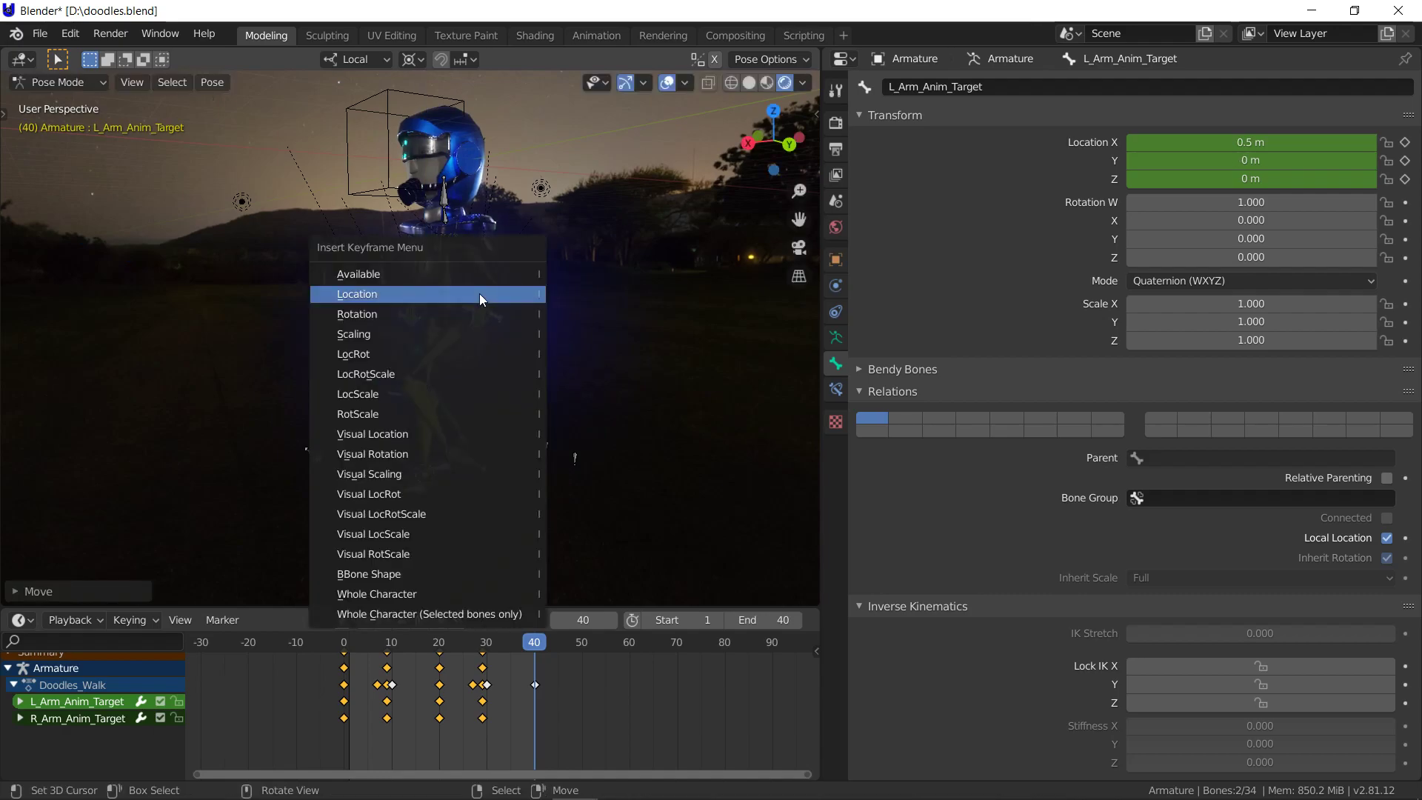
{"action": "left_click", "coordinate": [479, 295]}
Play the walk briefly and duplicate both arm target bones' frame 0 keyframes onto frame 40
{"action": "key", "text": "space"}
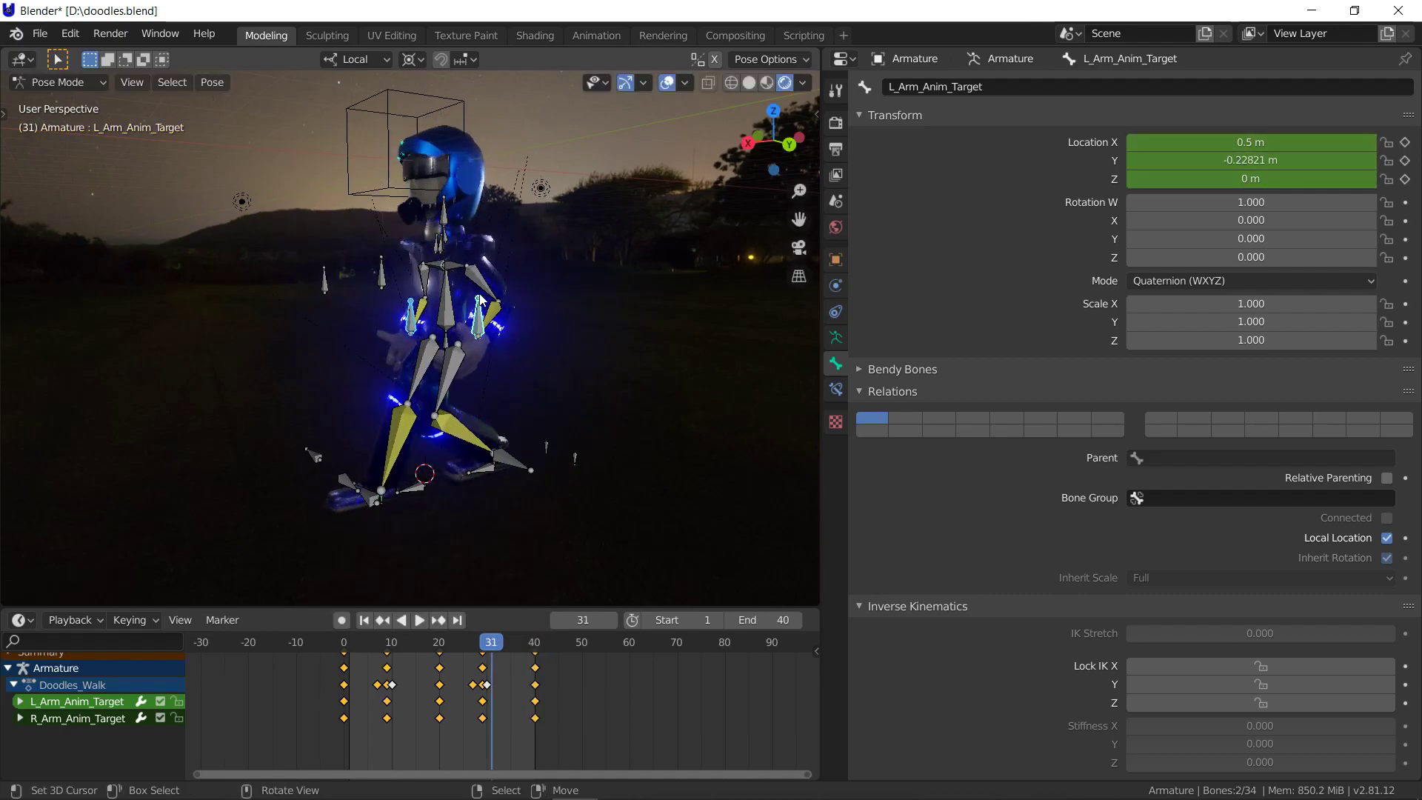
{"action": "key", "text": "Escape"}
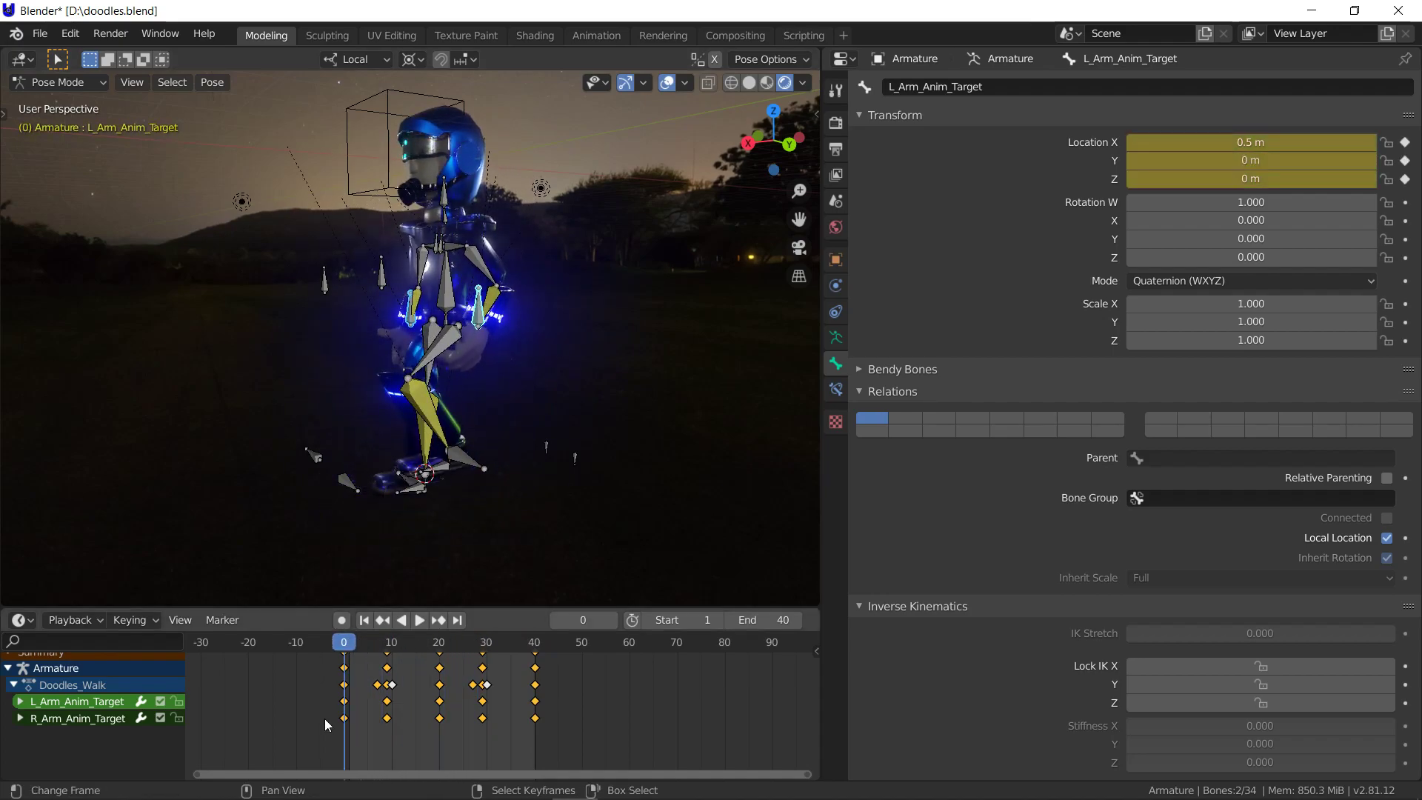
{"action": "left_click", "coordinate": [344, 718]}
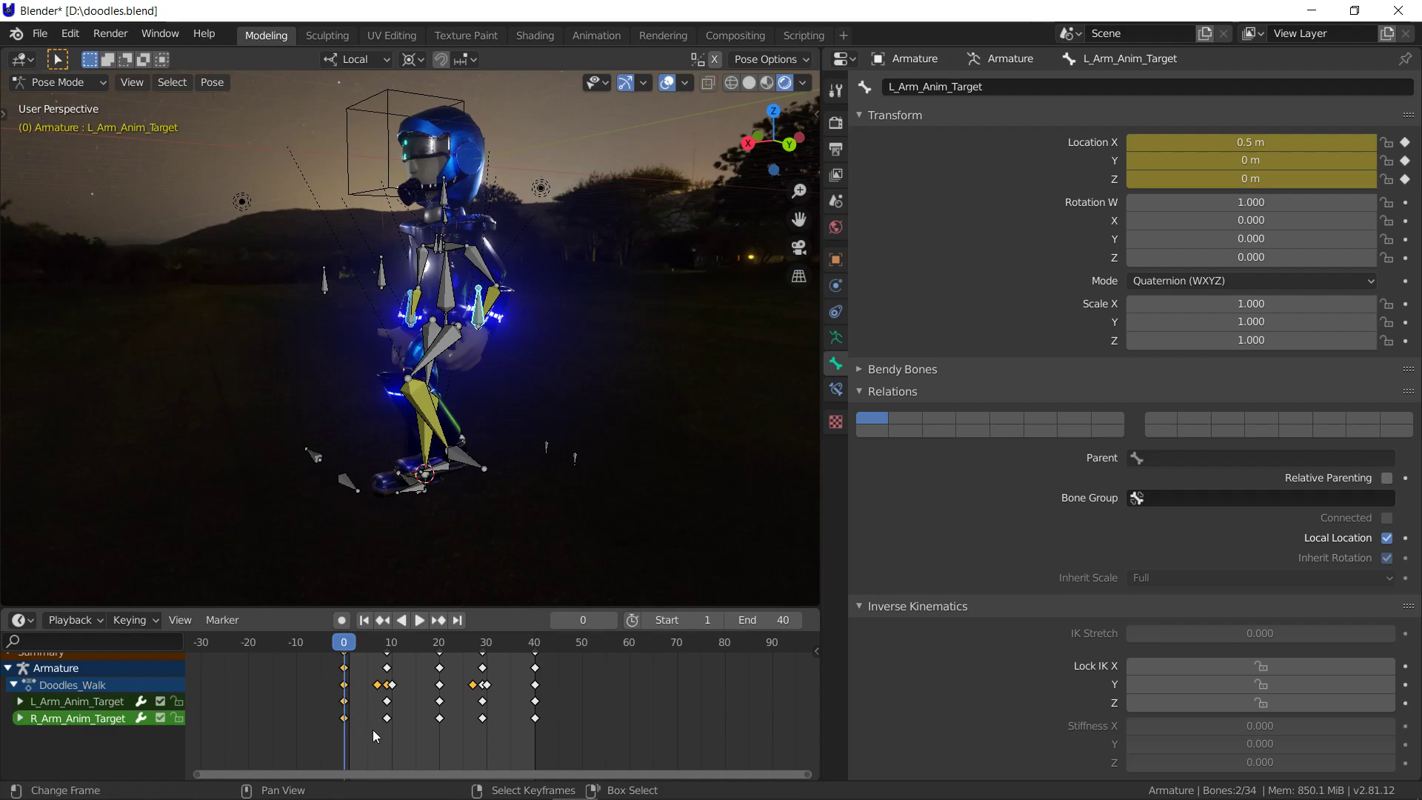
{"action": "key", "text": "shift+d"}
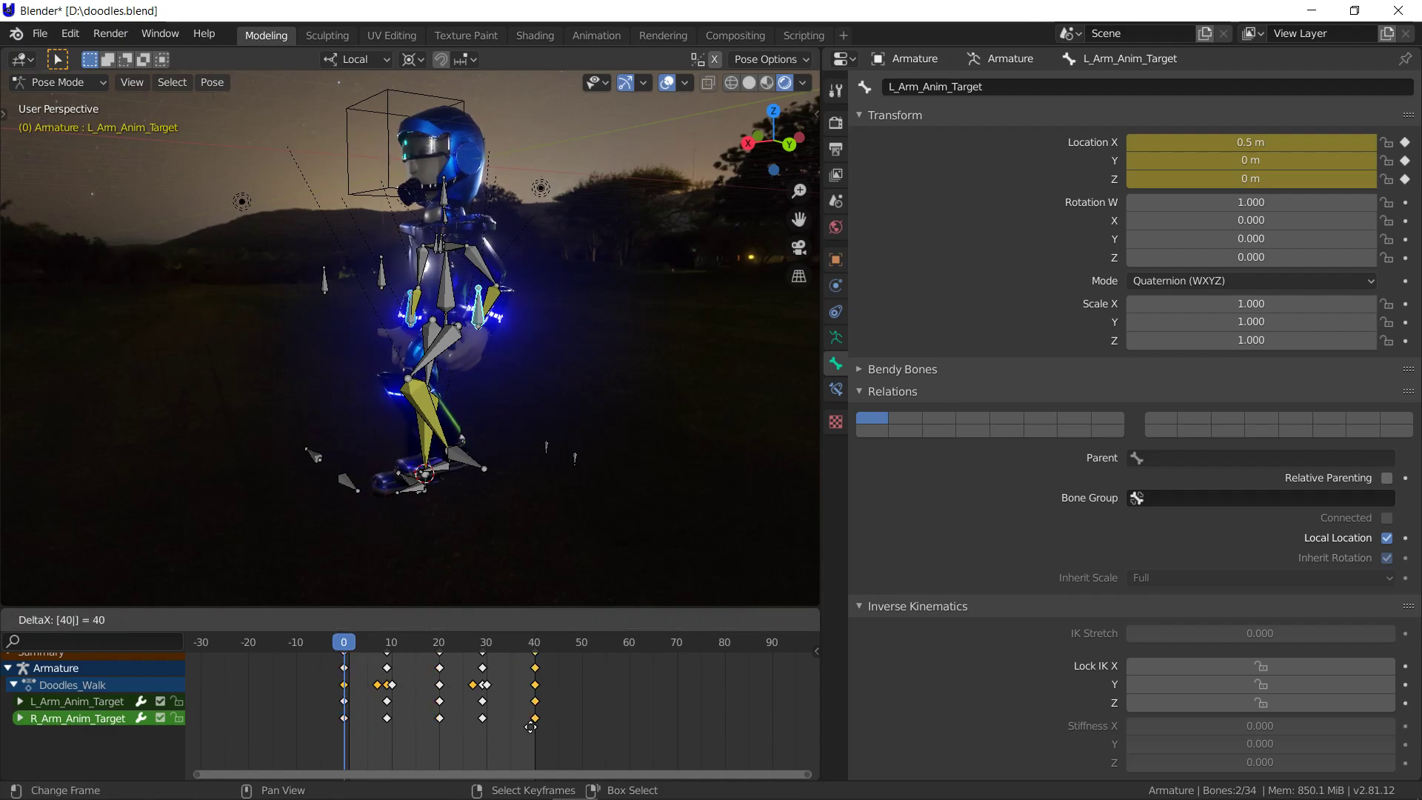
{"action": "key", "text": "Return"}
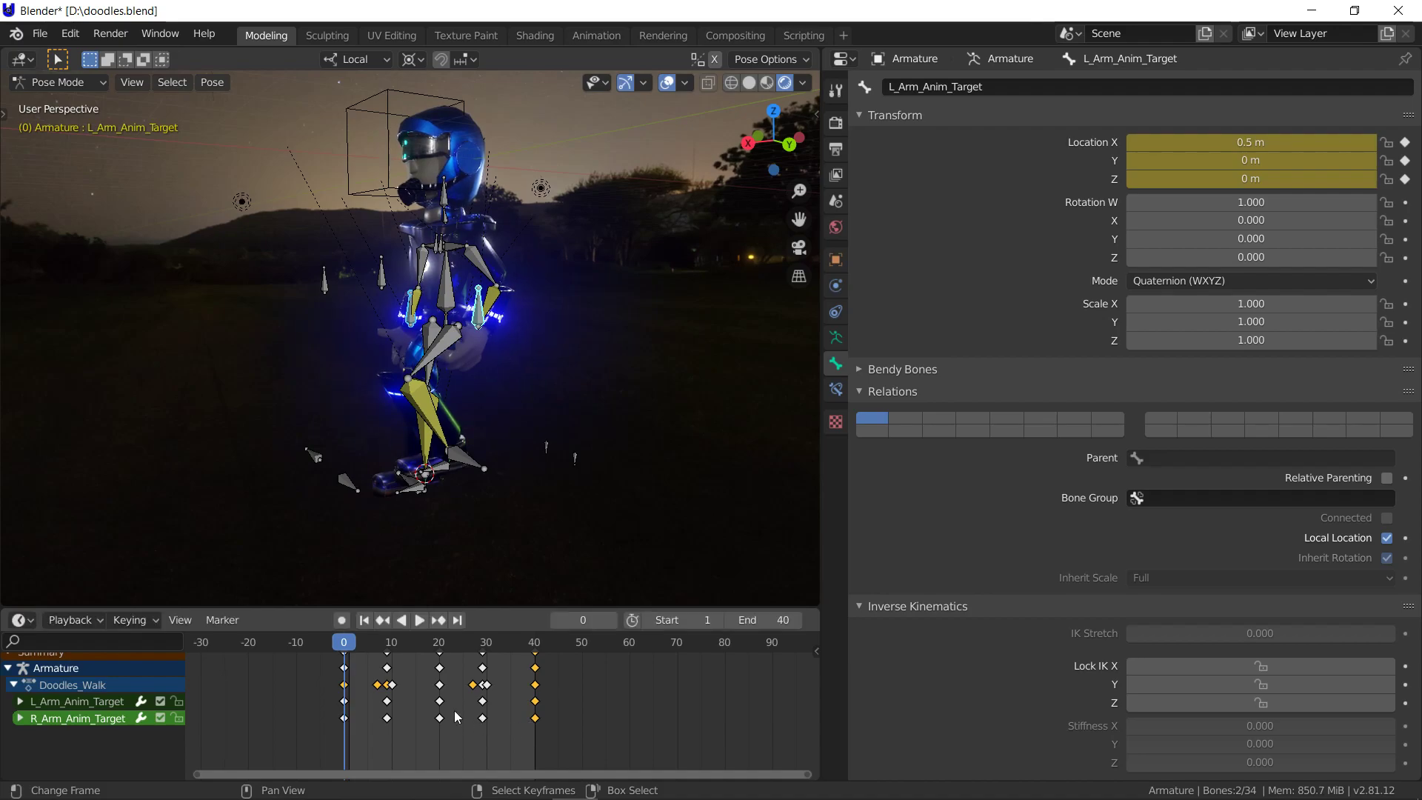
Play back the walk with the overlays shown and again hidden to check the arm motion
{"action": "left_click", "coordinate": [419, 621]}
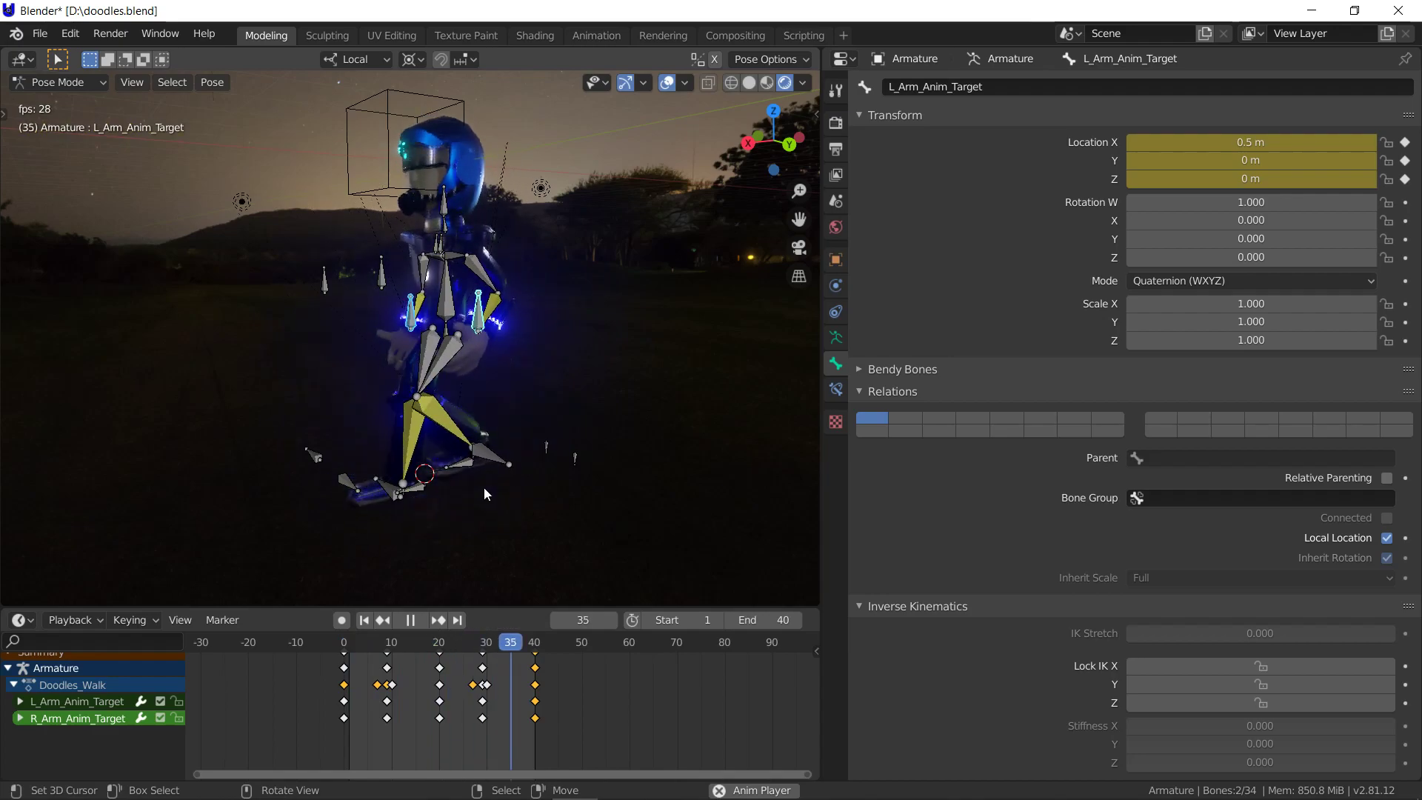
{"action": "left_click", "coordinate": [666, 82]}
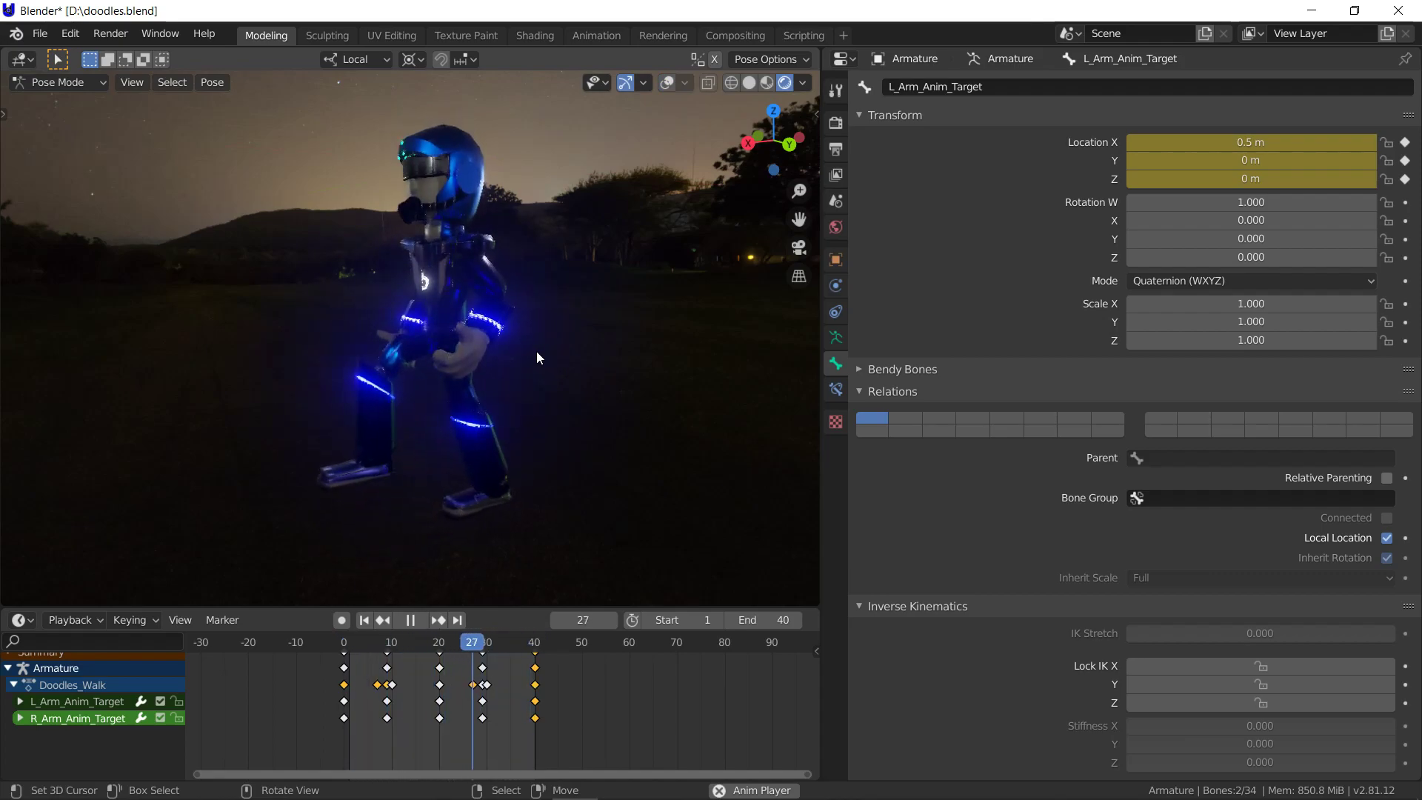
{"action": "key", "text": "Escape"}
{"action": "key", "text": "space"}
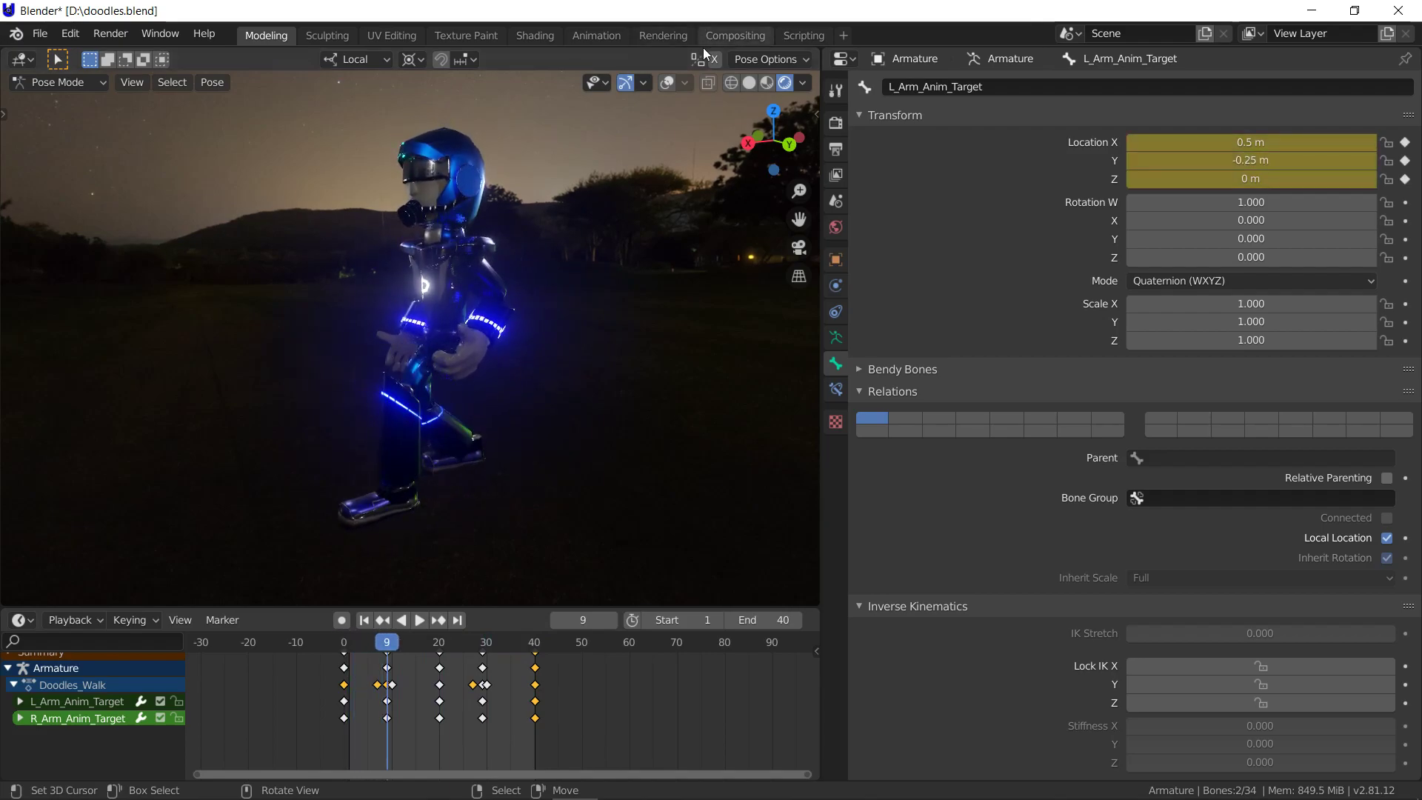
Show the overlays and re-key both arm target bones' location at frame 9 with Y at -0.5 m
{"action": "left_click", "coordinate": [666, 82]}
{"action": "key", "text": "g"}
{"action": "key", "text": "z"}
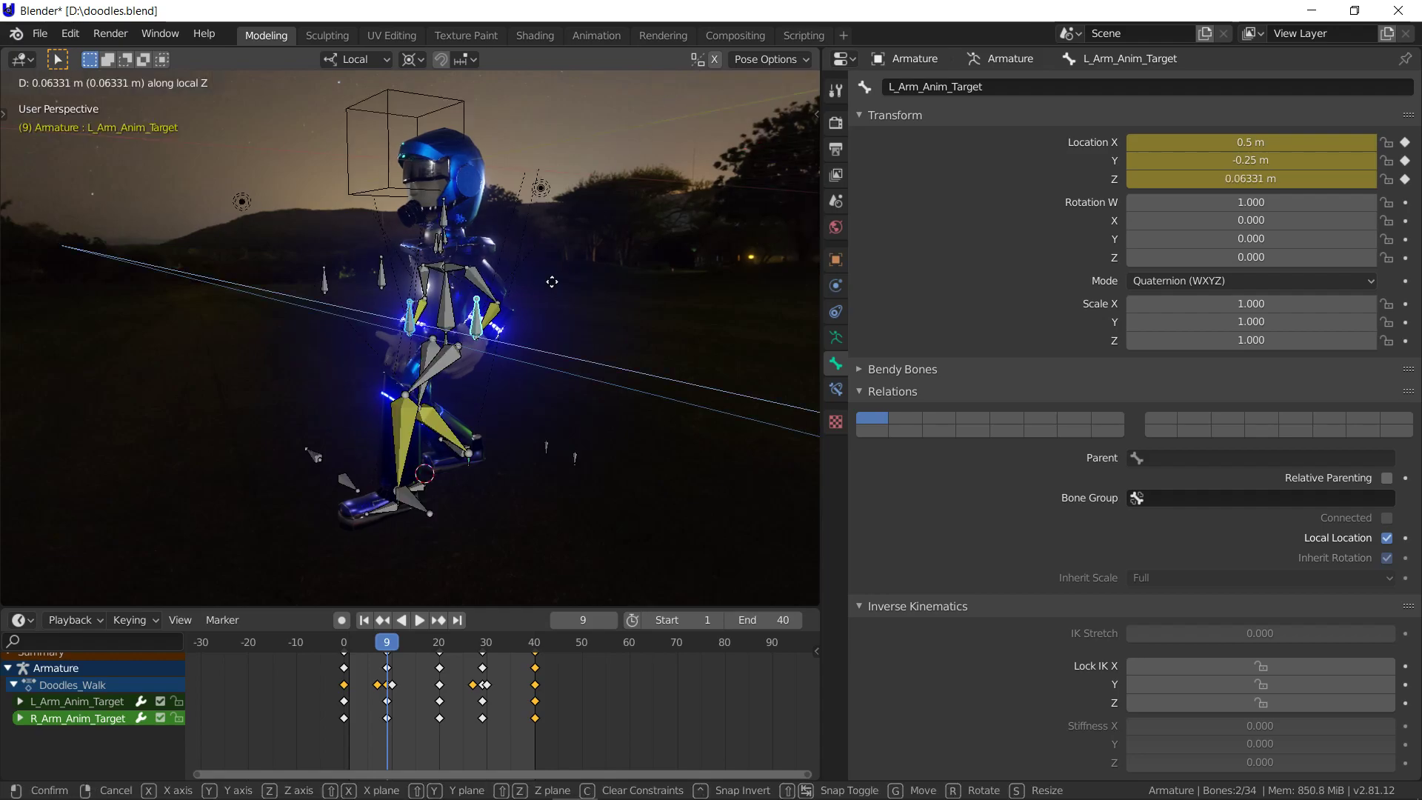
{"action": "type", "text": "z.25"}
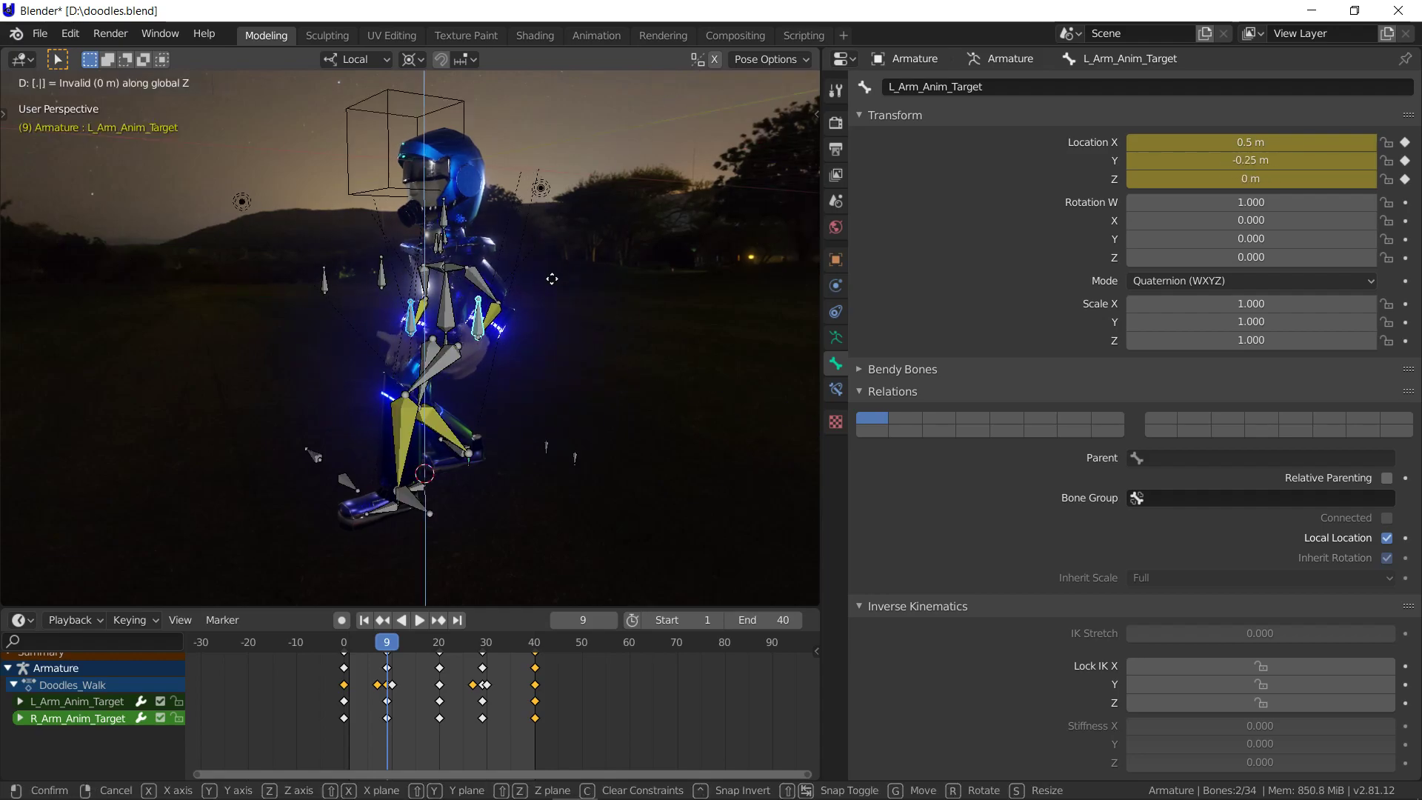
{"action": "key", "text": "Return"}
{"action": "key", "text": "i"}
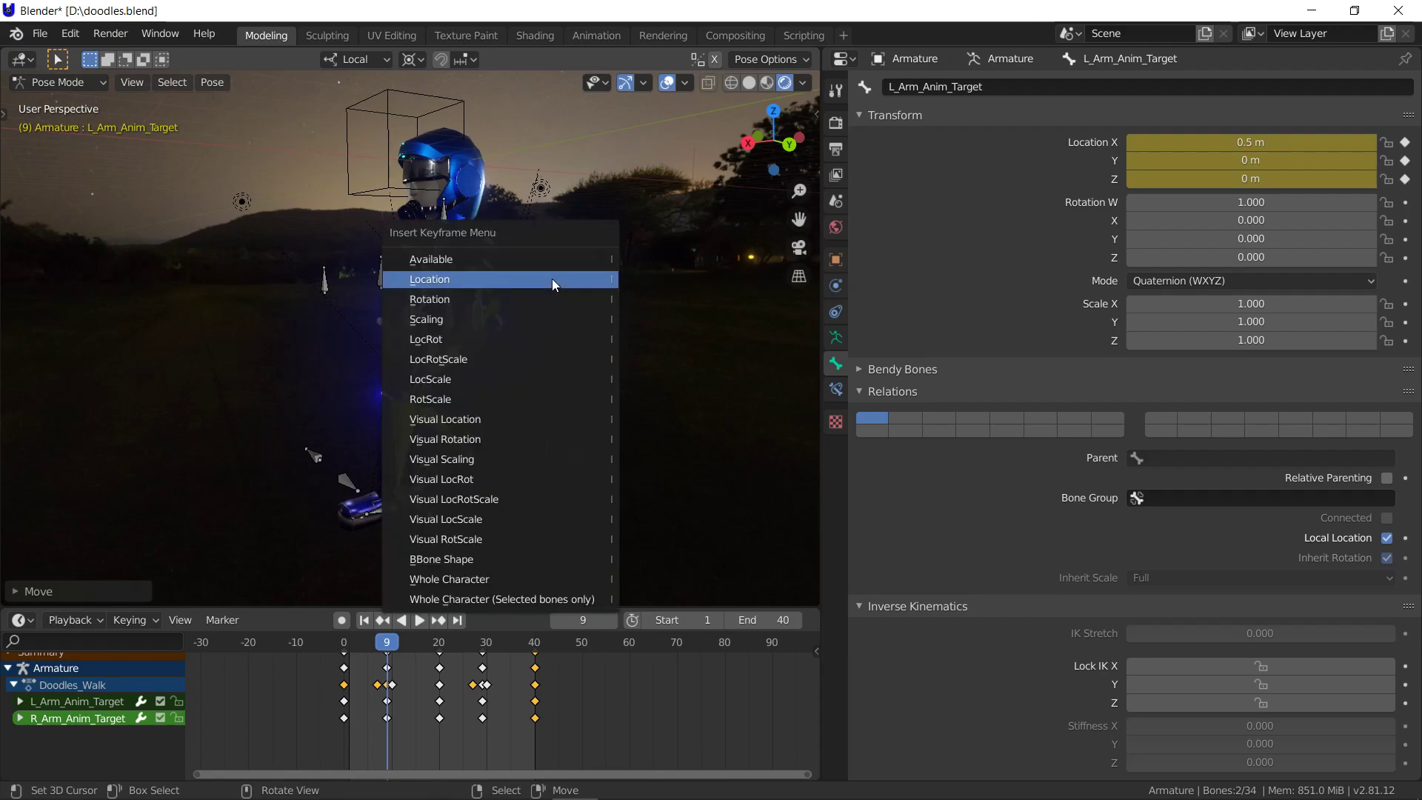
{"action": "left_click", "coordinate": [553, 278]}
{"action": "key", "text": "g"}
{"action": "type", "text": "z-.5"}
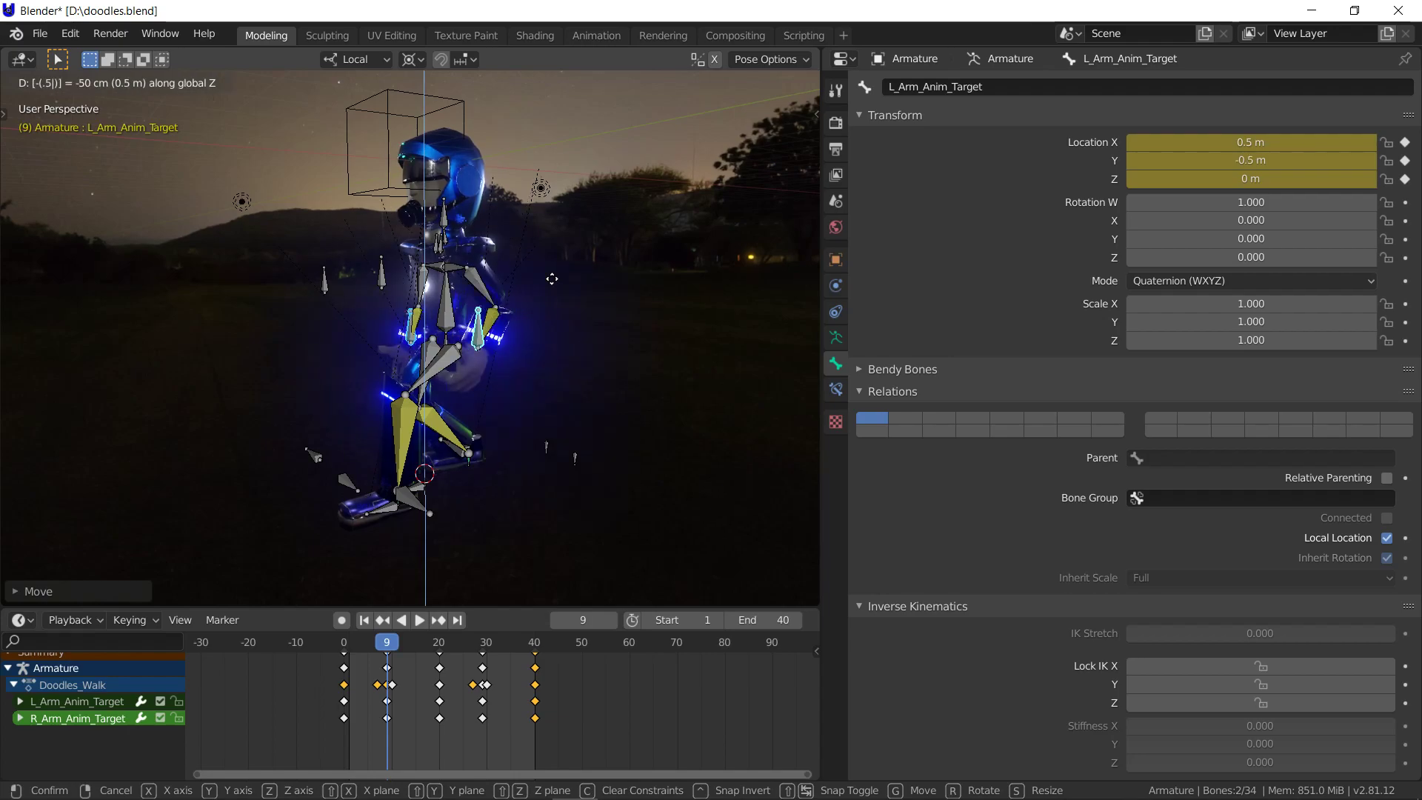
{"action": "key", "text": "Return"}
{"action": "key", "text": "i"}
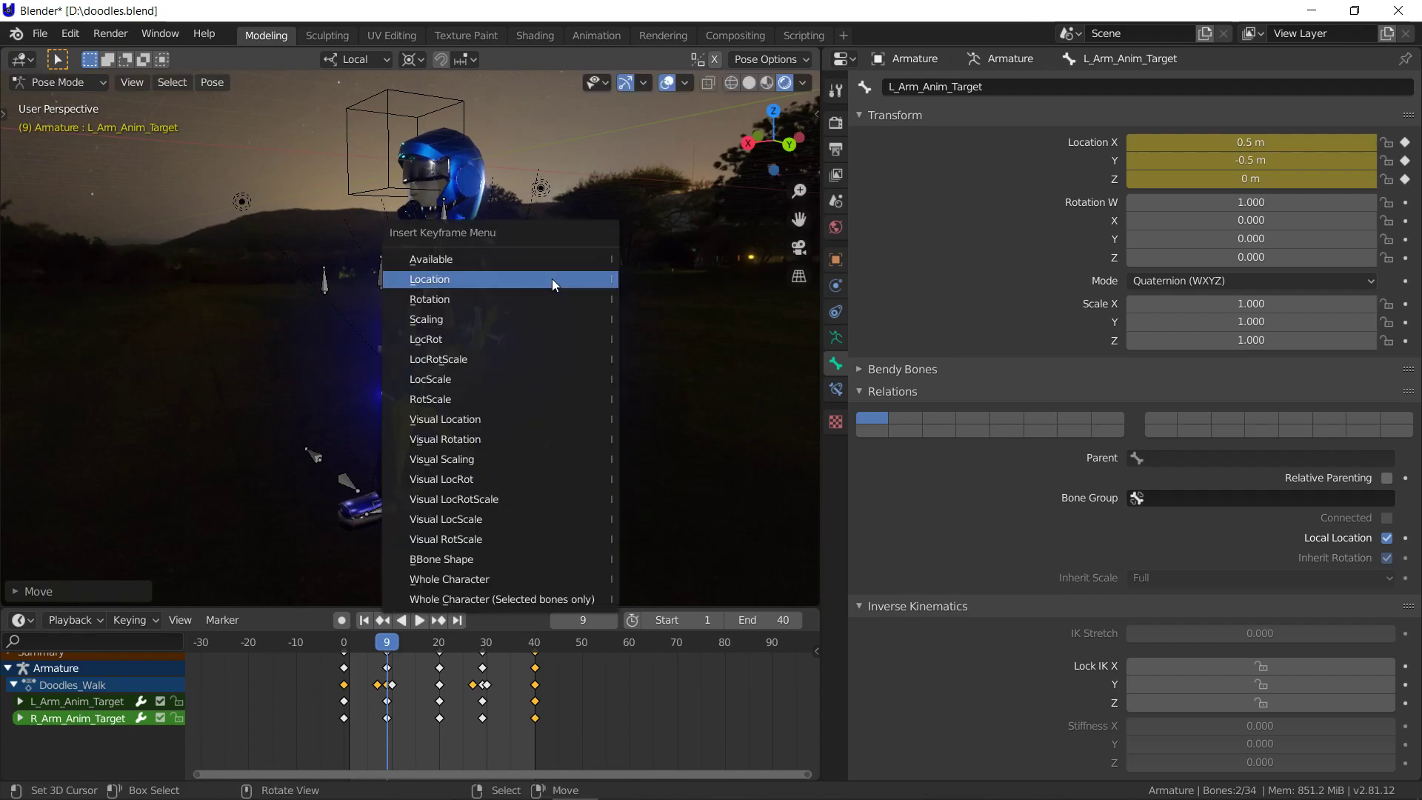
{"action": "left_click", "coordinate": [552, 279]}
Lower both arm target bones another 0.25 m along global Z at frame 29 and re-key their location at Y -0.5 m
{"action": "key", "text": "space"}
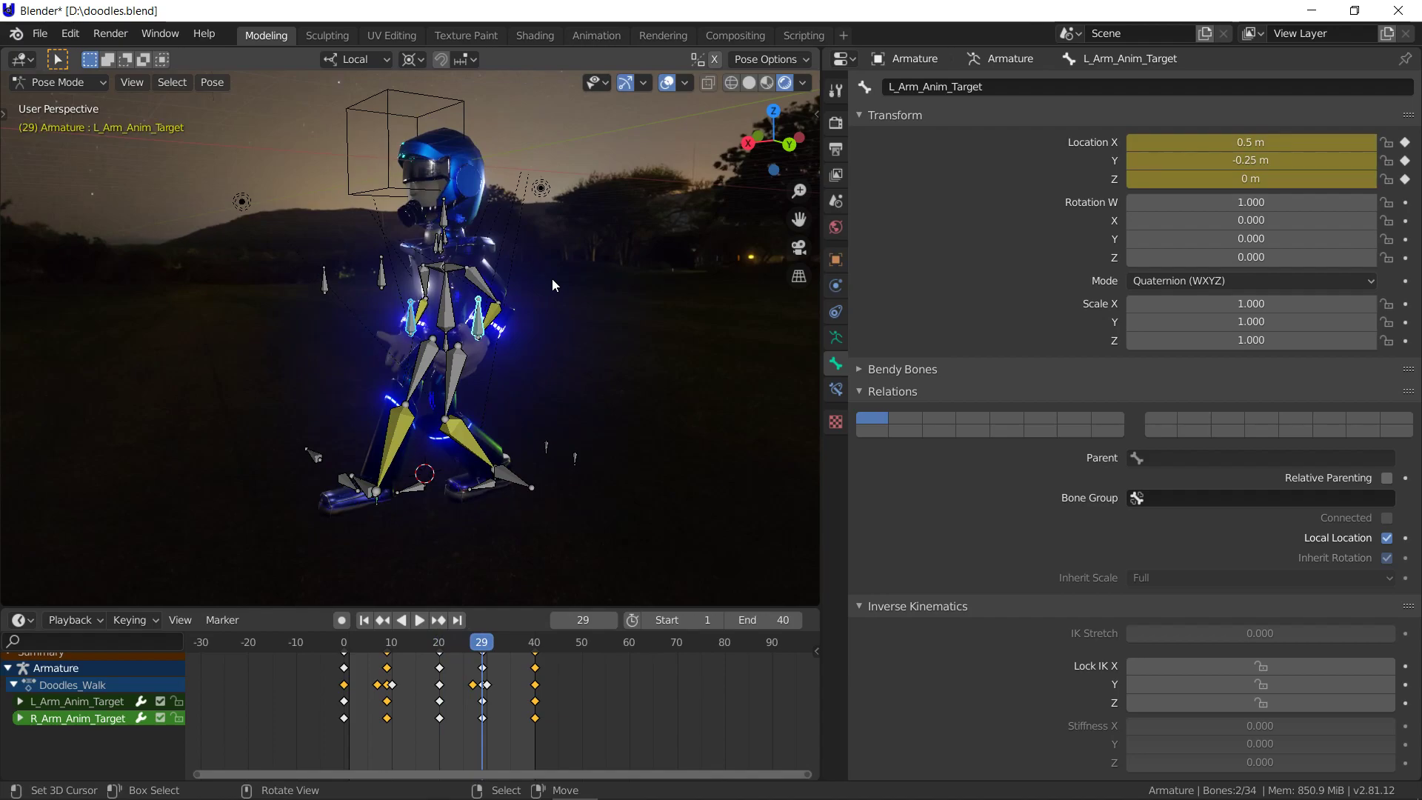
{"action": "type", "text": "gyz.25"}
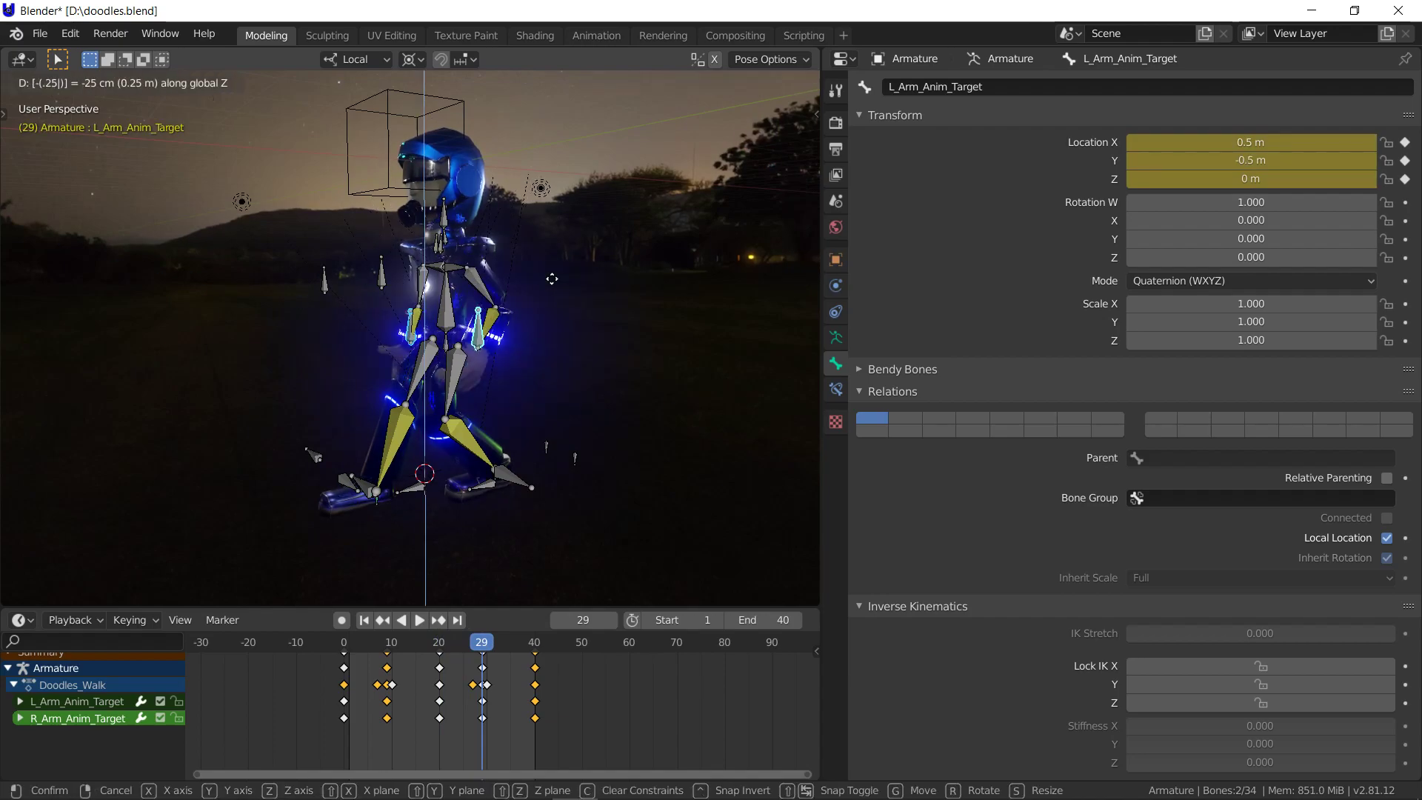
{"action": "key", "text": "Return"}
{"action": "key", "text": "i"}
{"action": "left_click", "coordinate": [553, 278]}
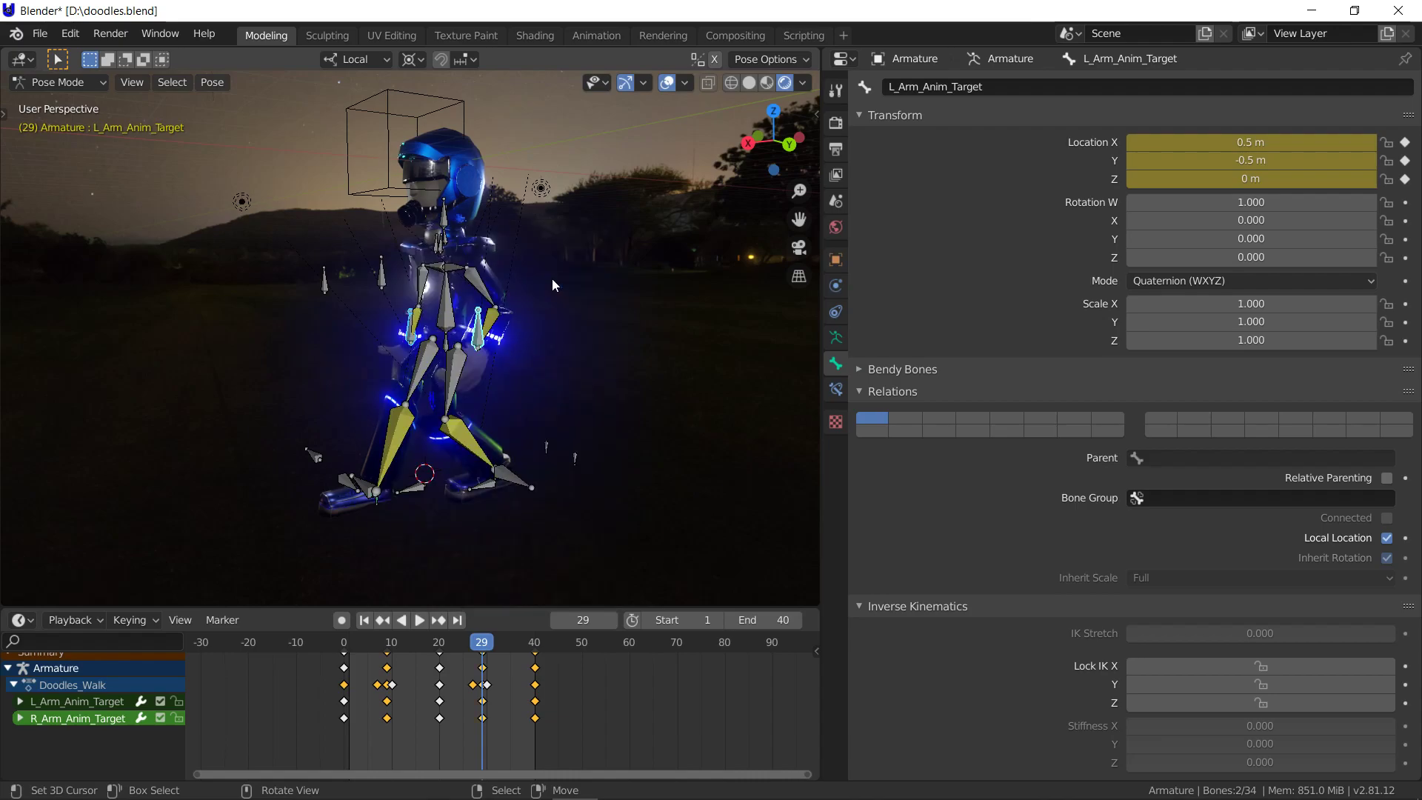
Play back the walk with the overlays shown and again hidden to check the lowered arm motion
{"action": "key", "text": "space"}
{"action": "key", "text": "Escape"}
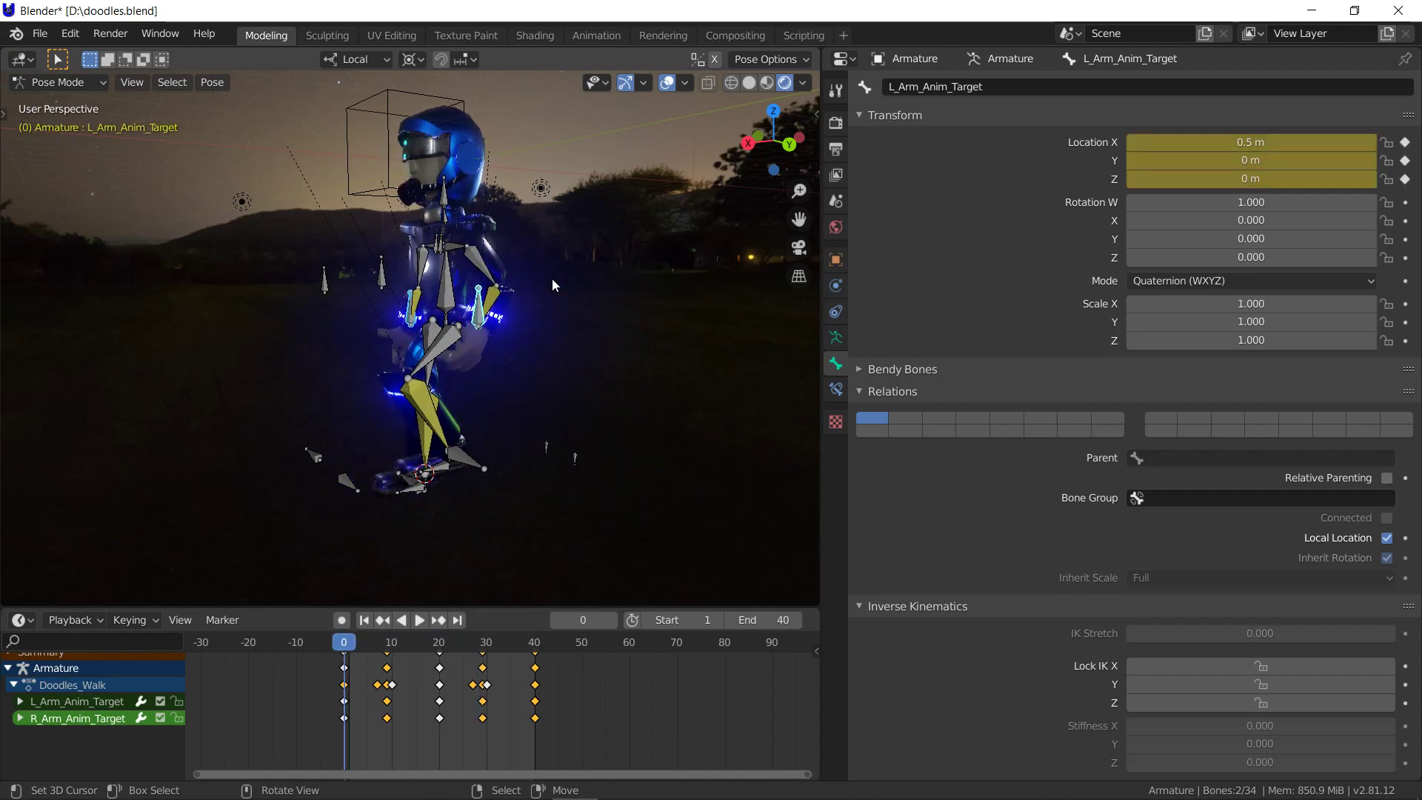
{"action": "left_click", "coordinate": [672, 82]}
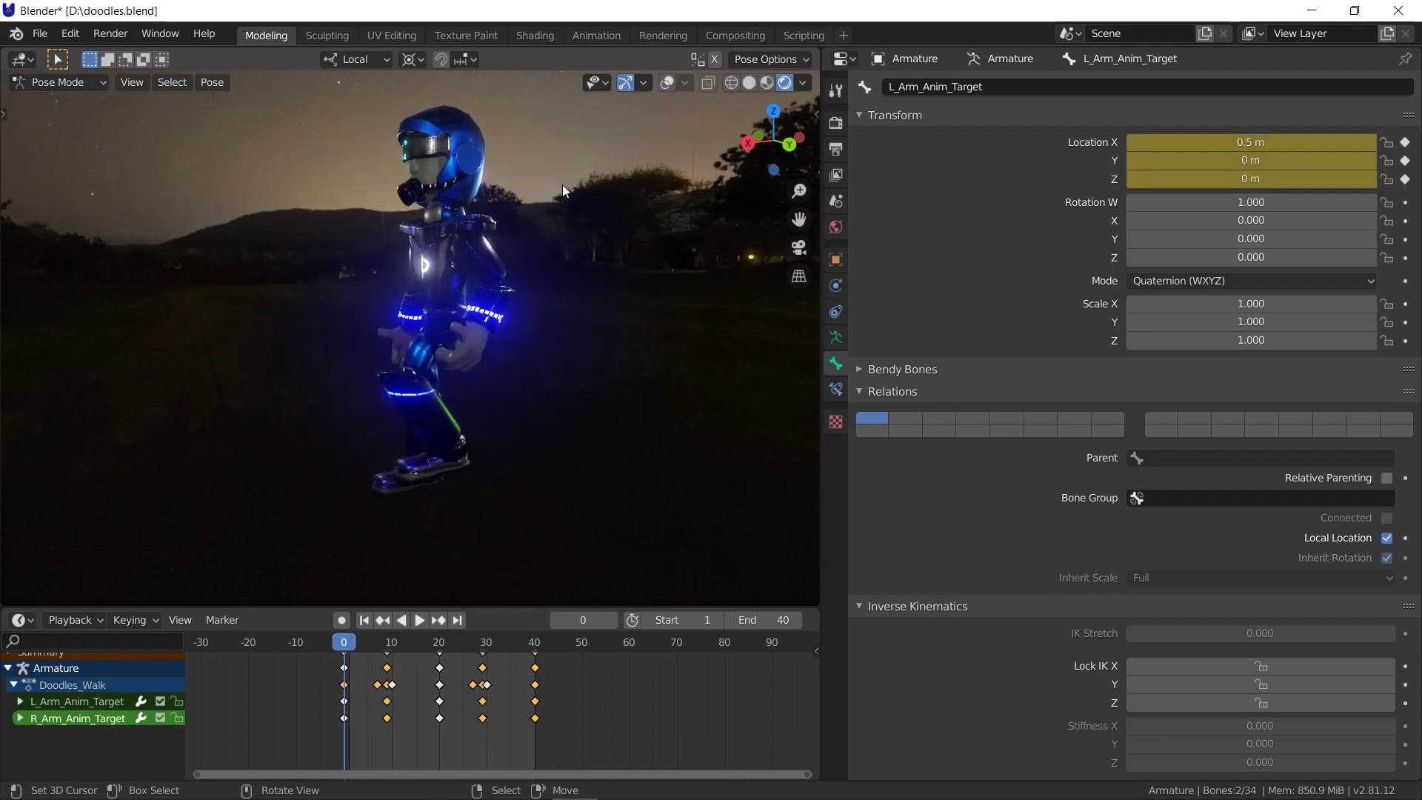
{"action": "left_click", "coordinate": [421, 619]}
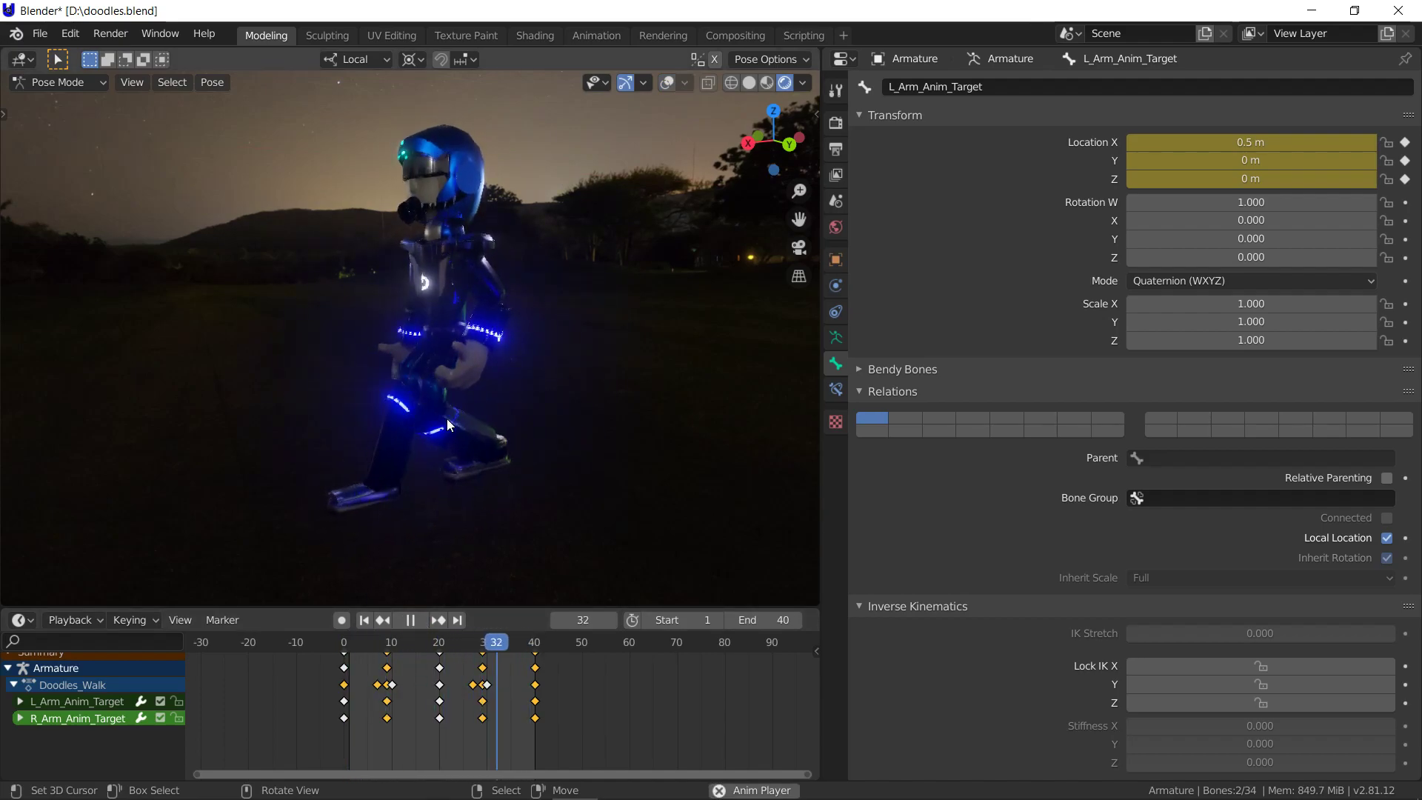
{"action": "key", "text": "Escape"}
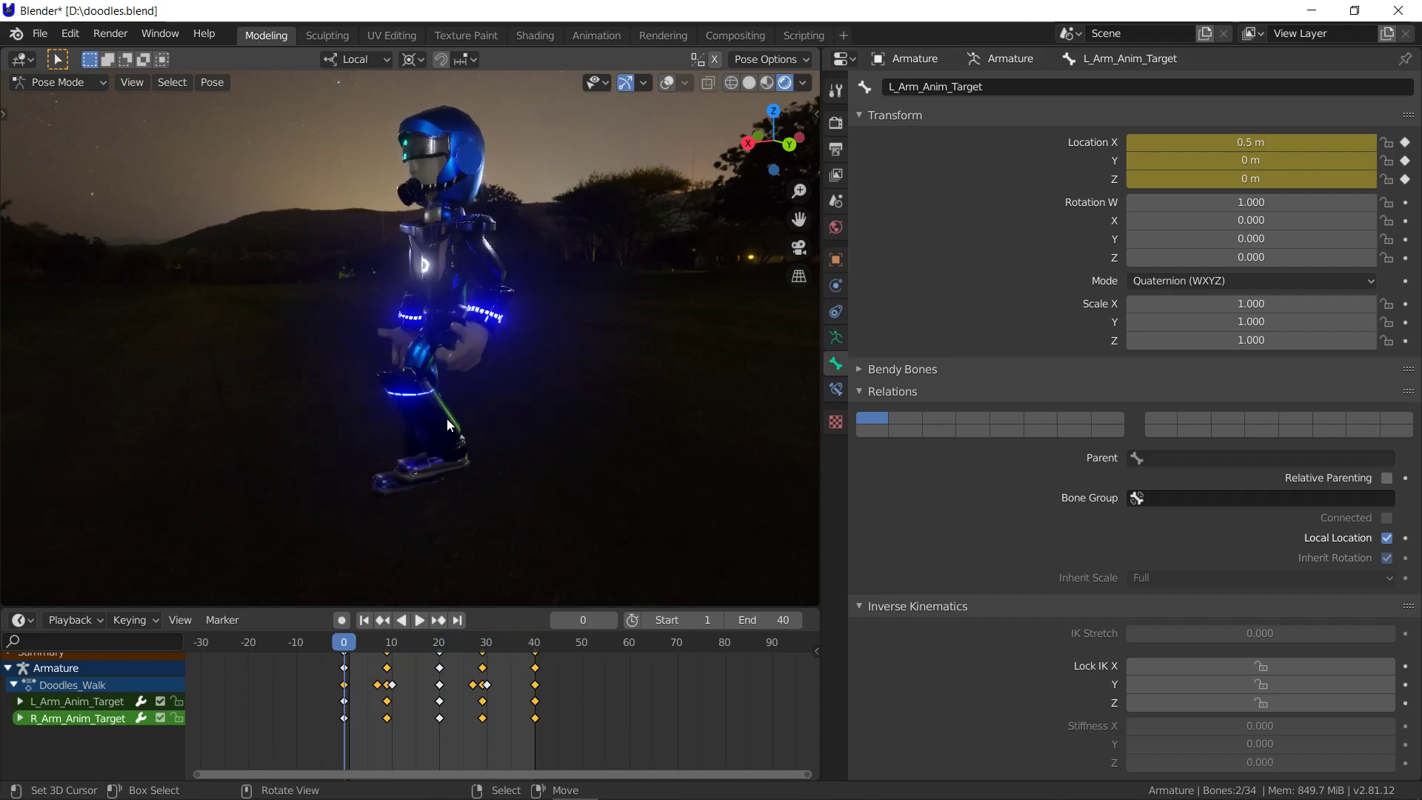
Show the overlays, raise both arm target bones 0.25 m along global Z at frame 0 and re-key their location
{"action": "left_click", "coordinate": [666, 82]}
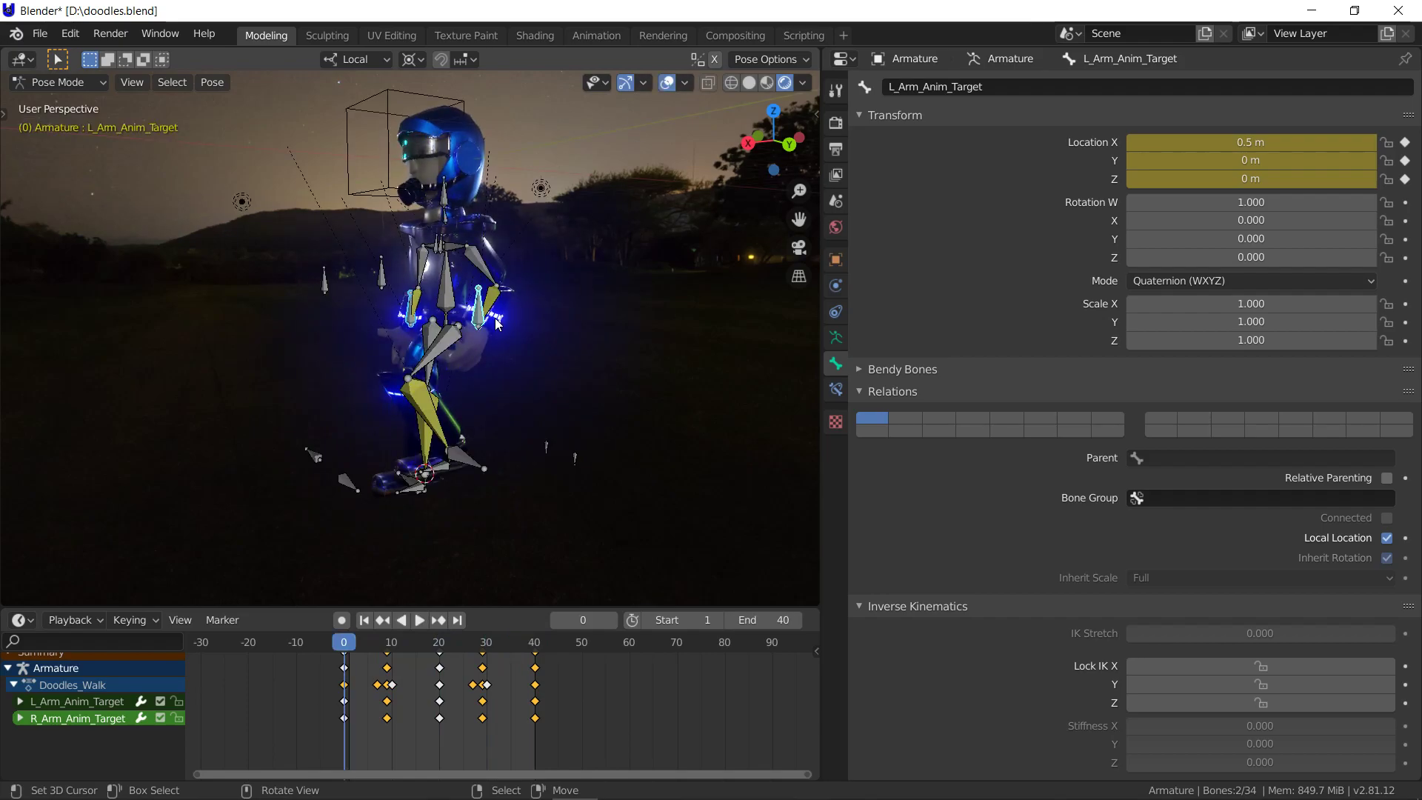
{"action": "type", "text": "gz"}
{"action": "type", "text": ".25"}
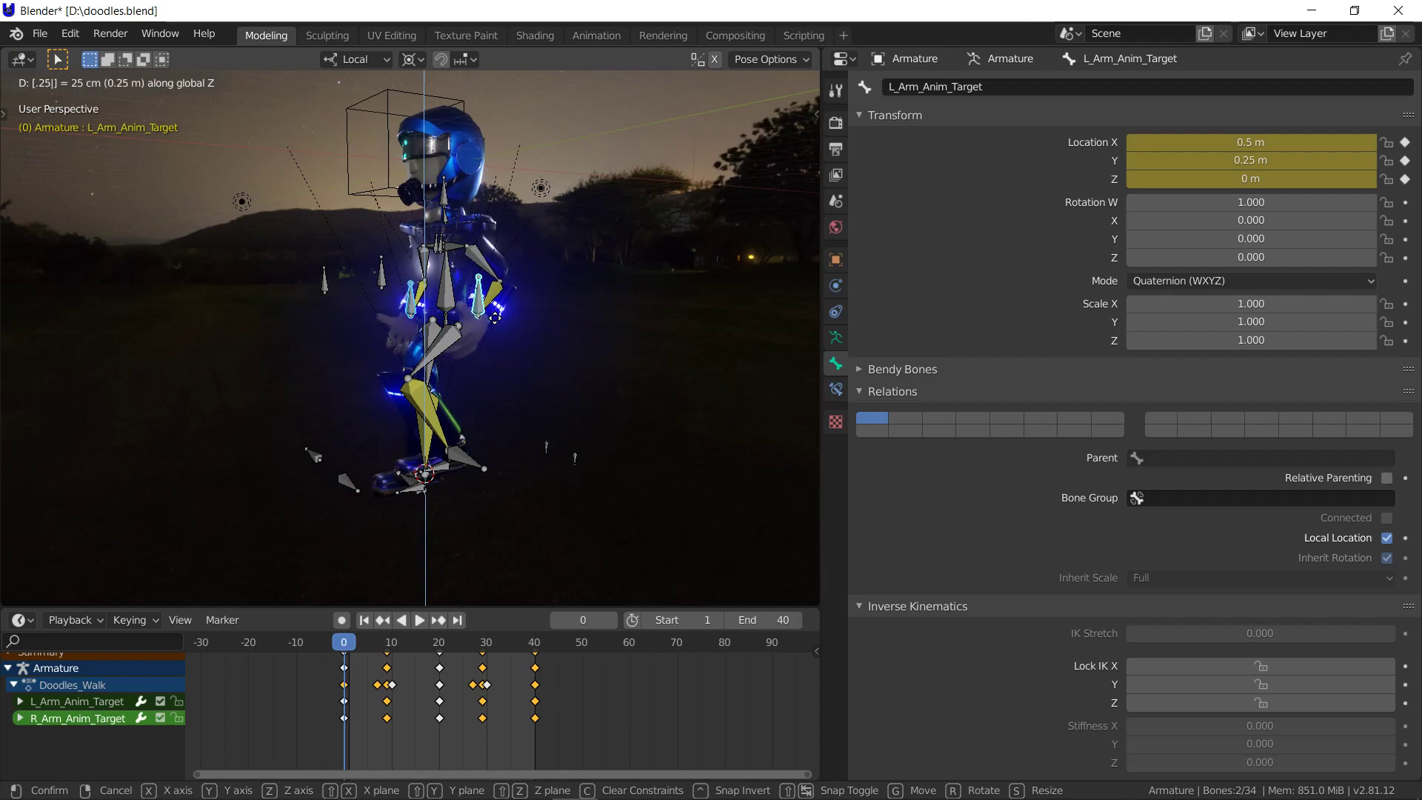
{"action": "key", "text": "Return"}
{"action": "key", "text": "i"}
{"action": "left_click", "coordinate": [495, 318]}
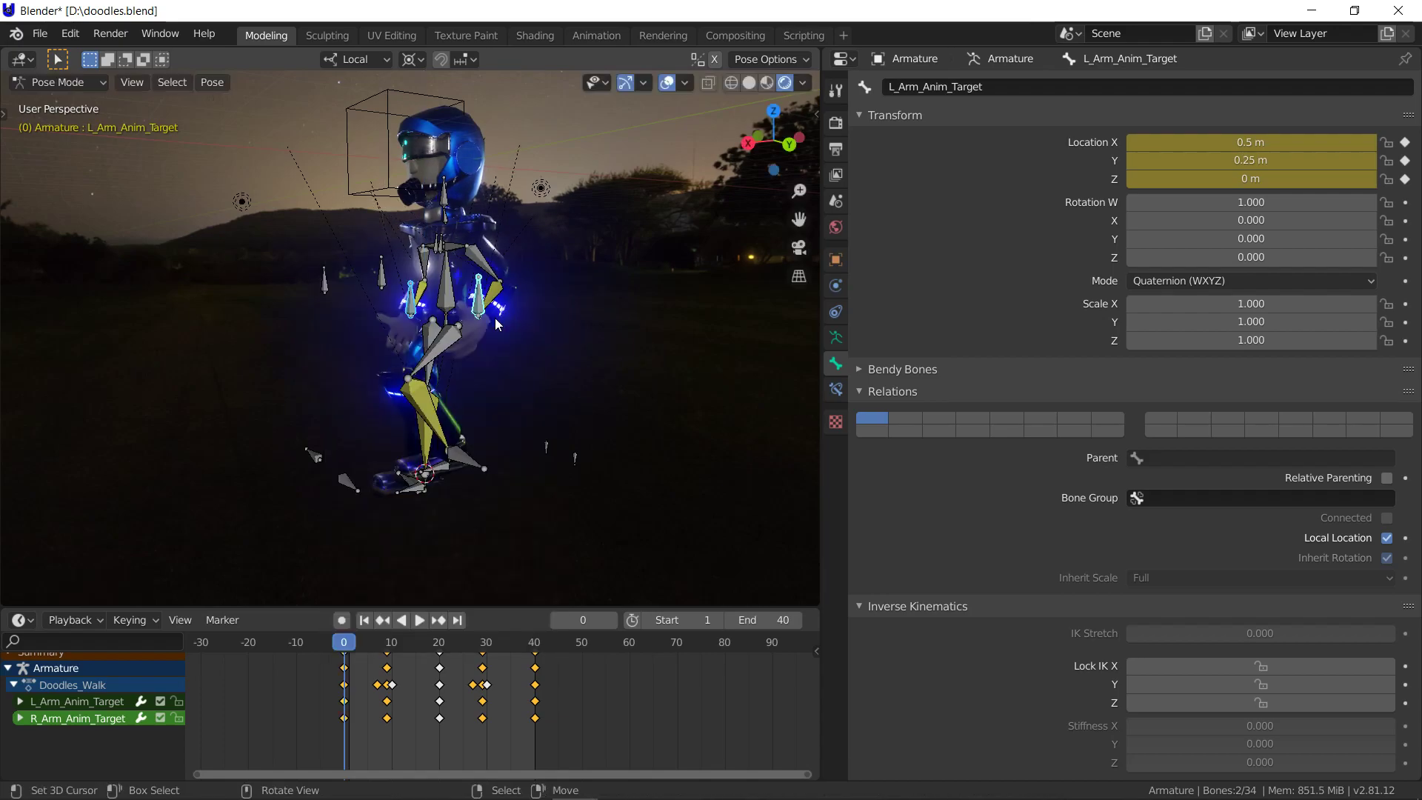
Raise both arm target bones 0.25 m along global Z at frame 40 and re-key their location
{"action": "key", "text": "Right"}
{"action": "key", "text": "Right"}
{"action": "key", "text": "Right"}
{"action": "key", "text": "Right"}
{"action": "key", "text": "Right"}
{"action": "key", "text": "Right"}
{"action": "key", "text": "Right"}
{"action": "key", "text": "Right"}
{"action": "key", "text": "Right"}
{"action": "key", "text": "Right"}
{"action": "key", "text": "Right"}
{"action": "key", "text": "Right"}
{"action": "key", "text": "Right"}
{"action": "key", "text": "Right"}
{"action": "key", "text": "Right"}
{"action": "key", "text": "Right"}
{"action": "key", "text": "Right"}
{"action": "key", "text": "Right"}
{"action": "key", "text": "Right"}
{"action": "key", "text": "Right"}
{"action": "key", "text": "Right"}
{"action": "key", "text": "Right"}
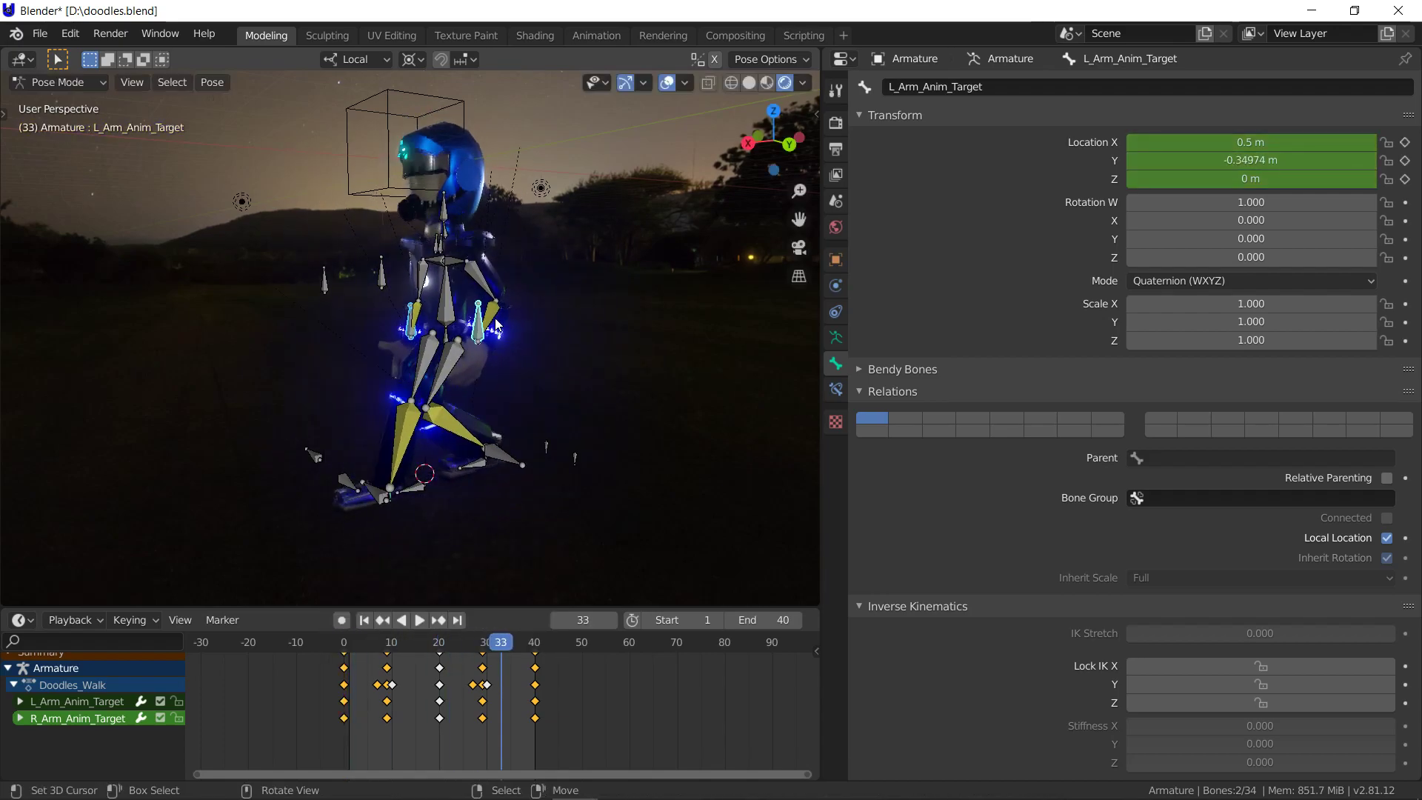
{"action": "type", "text": "gz"}
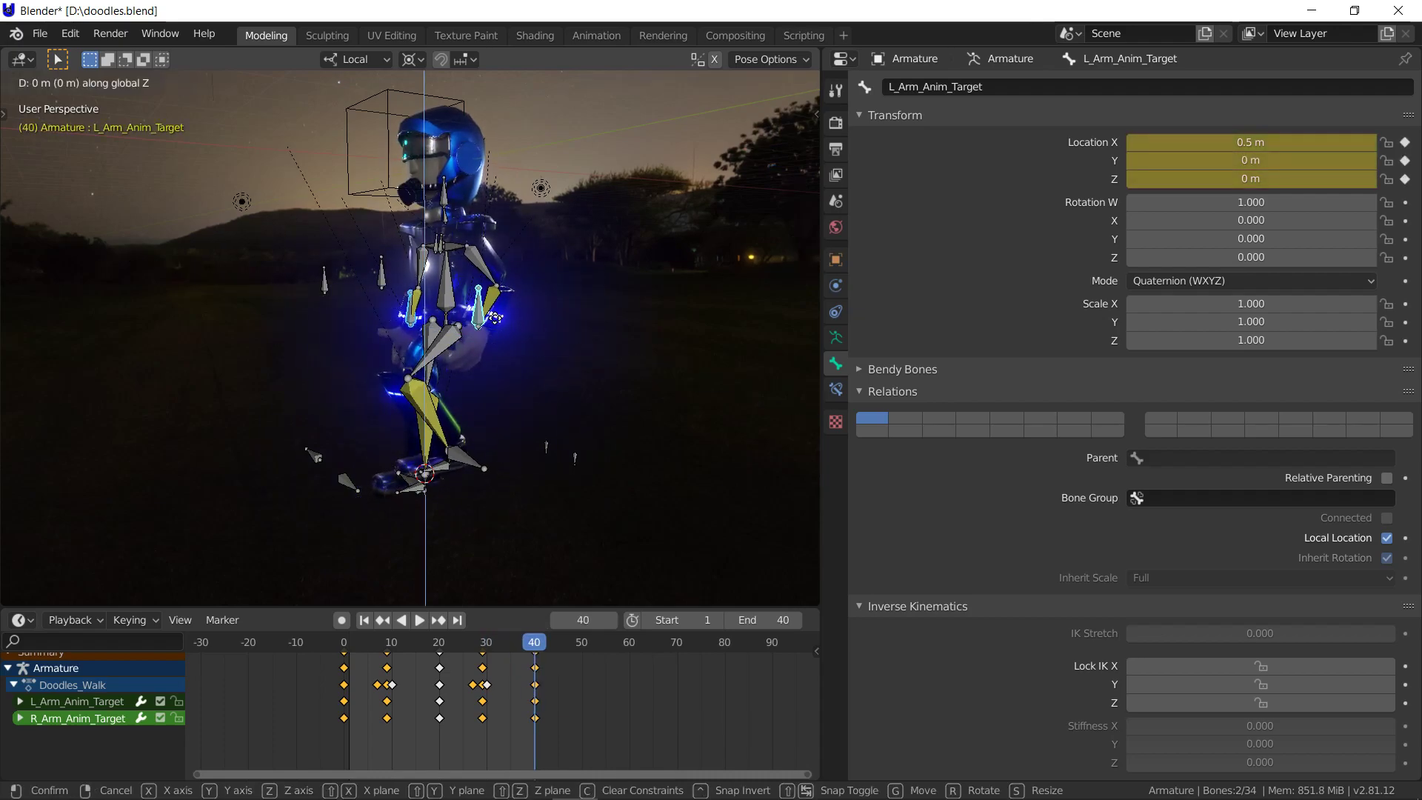
{"action": "type", "text": ".25"}
{"action": "key", "text": "Return"}
{"action": "key", "text": "i"}
{"action": "left_click", "coordinate": [494, 317]}
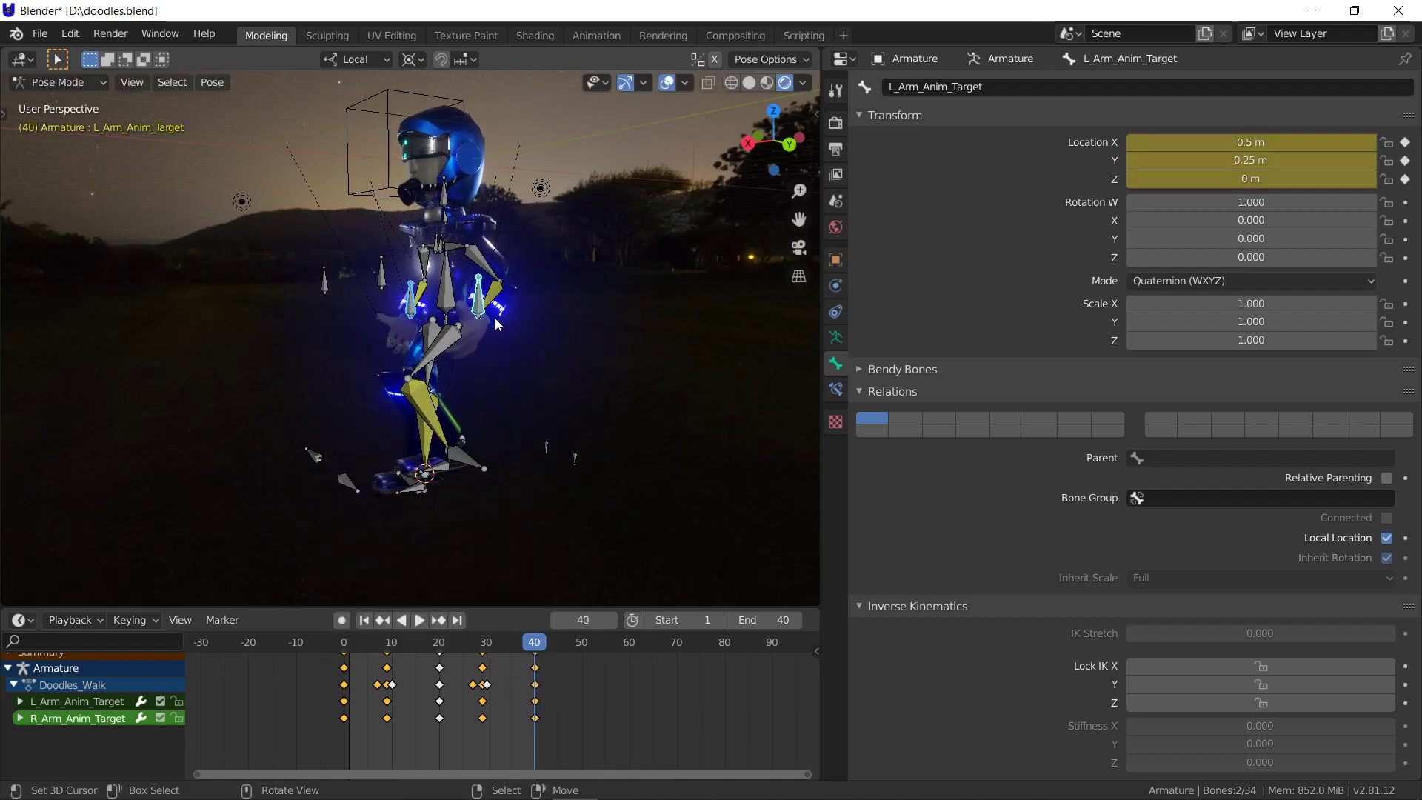
Raise both arm target bones at frame 20 to a local Y location of 0.25 m and re-key their location
{"action": "key", "text": "Left"}
{"action": "key", "text": "Left"}
{"action": "key", "text": "Left"}
{"action": "key", "text": "Left"}
{"action": "key", "text": "Left"}
{"action": "key", "text": "Left"}
{"action": "key", "text": "Left"}
{"action": "key", "text": "Left"}
{"action": "key", "text": "Left"}
{"action": "key", "text": "Left"}
{"action": "key", "text": "Left"}
{"action": "key", "text": "Left"}
{"action": "key", "text": "Left"}
{"action": "key", "text": "Left"}
{"action": "key", "text": "Left"}
{"action": "key", "text": "Left"}
{"action": "key", "text": "Left"}
{"action": "key", "text": "Left"}
{"action": "key", "text": "Left"}
{"action": "key", "text": "Left"}
{"action": "key", "text": "Left"}
{"action": "key", "text": "Left"}
{"action": "key", "text": "Left"}
{"action": "key", "text": "Left"}
{"action": "key", "text": "Left"}
{"action": "key", "text": "Left"}
{"action": "key", "text": "Left"}
{"action": "key", "text": "Left"}
{"action": "key", "text": "Left"}
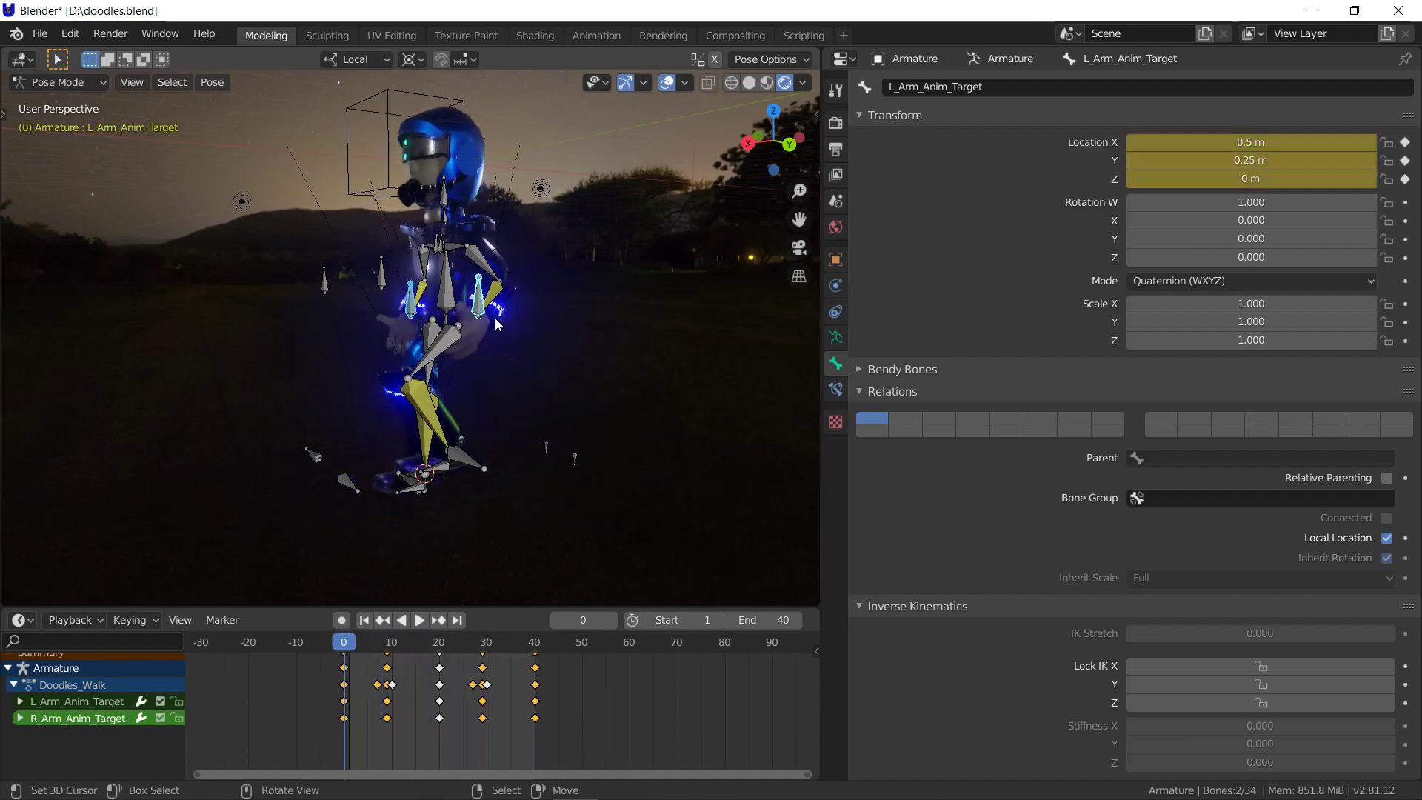
{"action": "key", "text": "Right"}
{"action": "key", "text": "Right"}
{"action": "key", "text": "Right"}
{"action": "key", "text": "Right"}
{"action": "key", "text": "Right"}
{"action": "key", "text": "Right"}
{"action": "key", "text": "Right"}
{"action": "key", "text": "Right"}
{"action": "key", "text": "Right"}
{"action": "key", "text": "Right"}
{"action": "key", "text": "Right"}
{"action": "key", "text": "Right"}
{"action": "key", "text": "Right"}
{"action": "key", "text": "Right"}
{"action": "key", "text": "Right"}
{"action": "key", "text": "Right"}
{"action": "key", "text": "Right"}
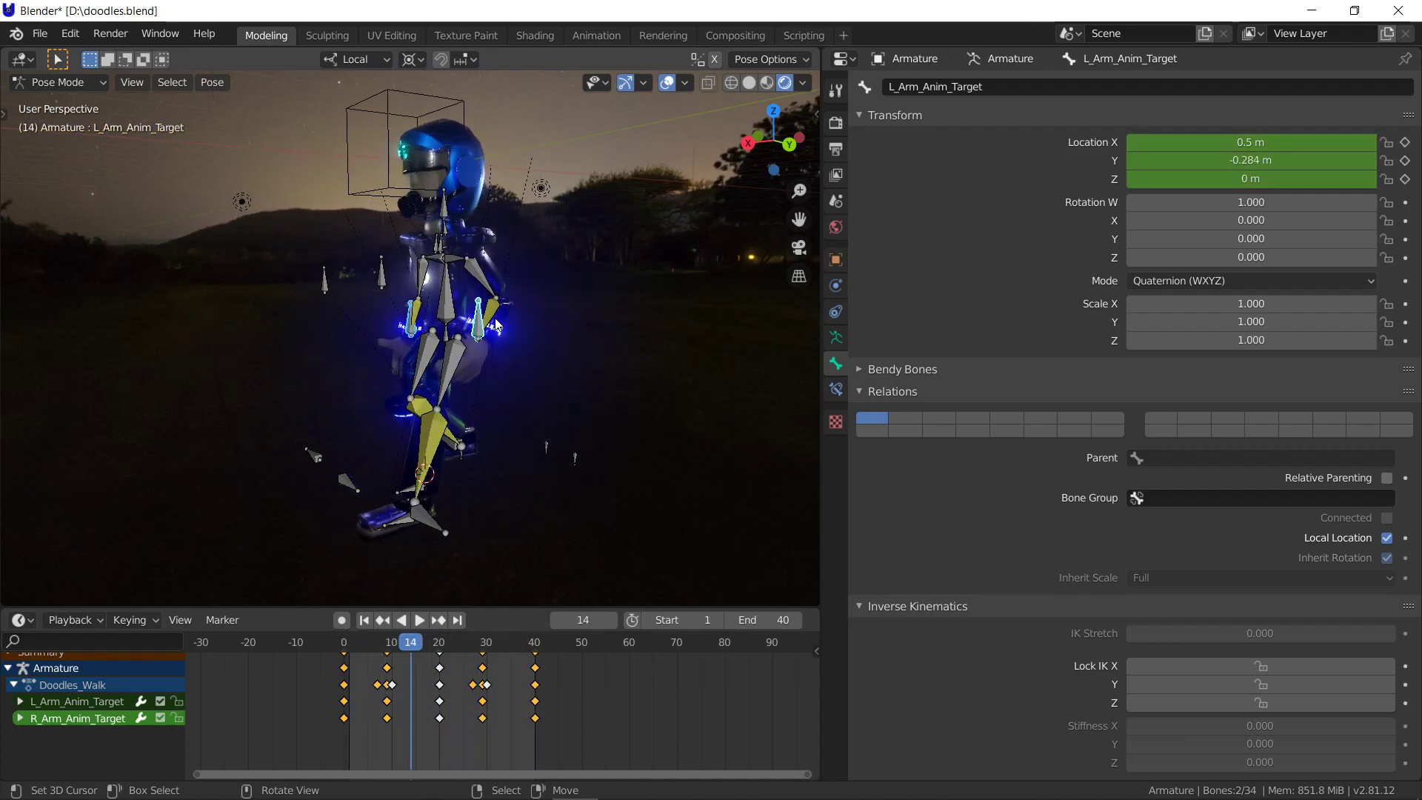
{"action": "key", "text": "Right"}
{"action": "type", "text": "gzy.25"}
{"action": "key", "text": "Return"}
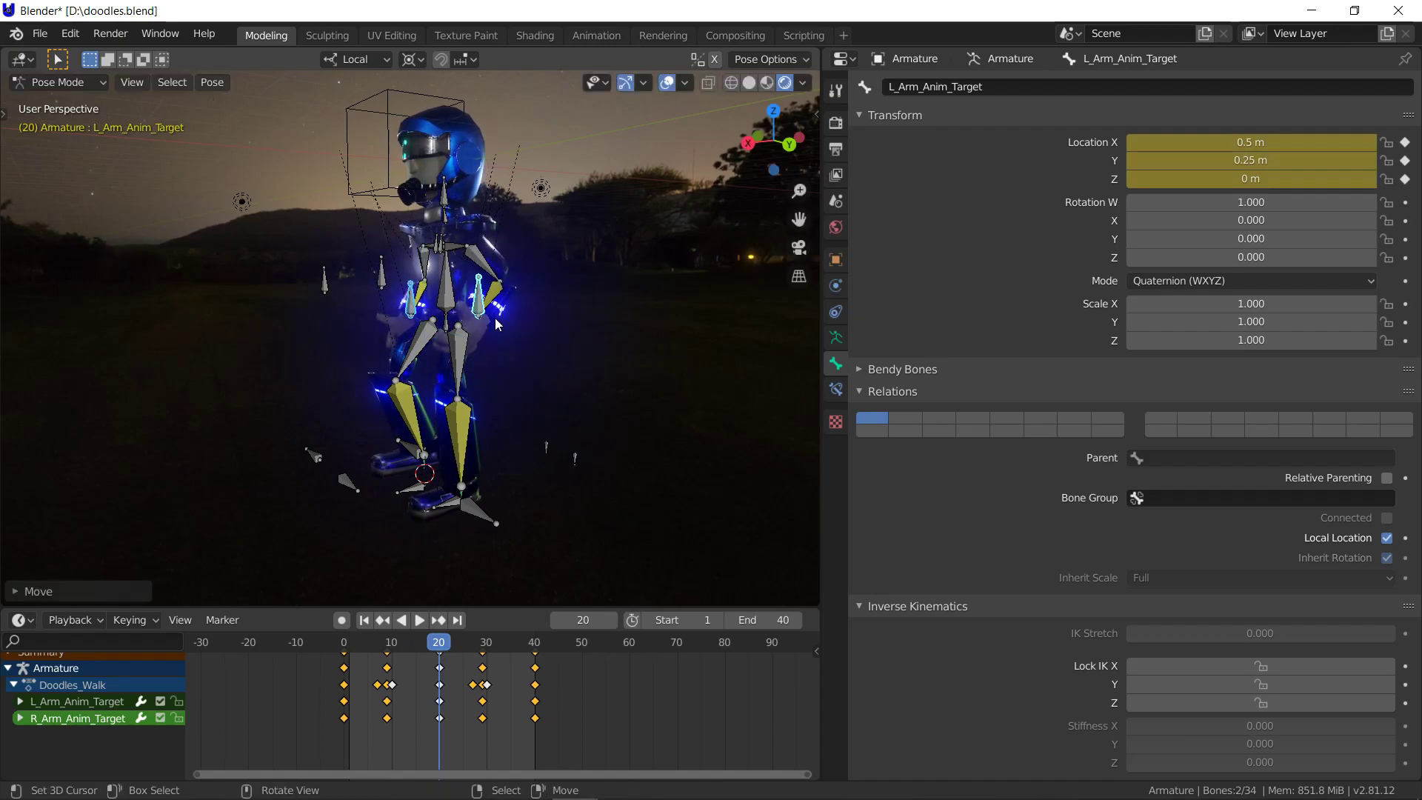
{"action": "key", "text": "i"}
{"action": "left_click", "coordinate": [494, 318]}
Return to the start of the cycle, hide the overlays and play back the walk to check the arm bounce
{"action": "key", "text": "Left"}
{"action": "key", "text": "Left"}
{"action": "key", "text": "Left"}
{"action": "key", "text": "Left"}
{"action": "key", "text": "Left"}
{"action": "key", "text": "Left"}
{"action": "key", "text": "Left"}
{"action": "key", "text": "Left"}
{"action": "key", "text": "Left"}
{"action": "key", "text": "Left"}
{"action": "key", "text": "Left"}
{"action": "key", "text": "Left"}
{"action": "key", "text": "Left"}
{"action": "key", "text": "Left"}
{"action": "key", "text": "Left"}
{"action": "key", "text": "Left"}
{"action": "key", "text": "Left"}
{"action": "key", "text": "Left"}
{"action": "key", "text": "Left"}
{"action": "key", "text": "Left"}
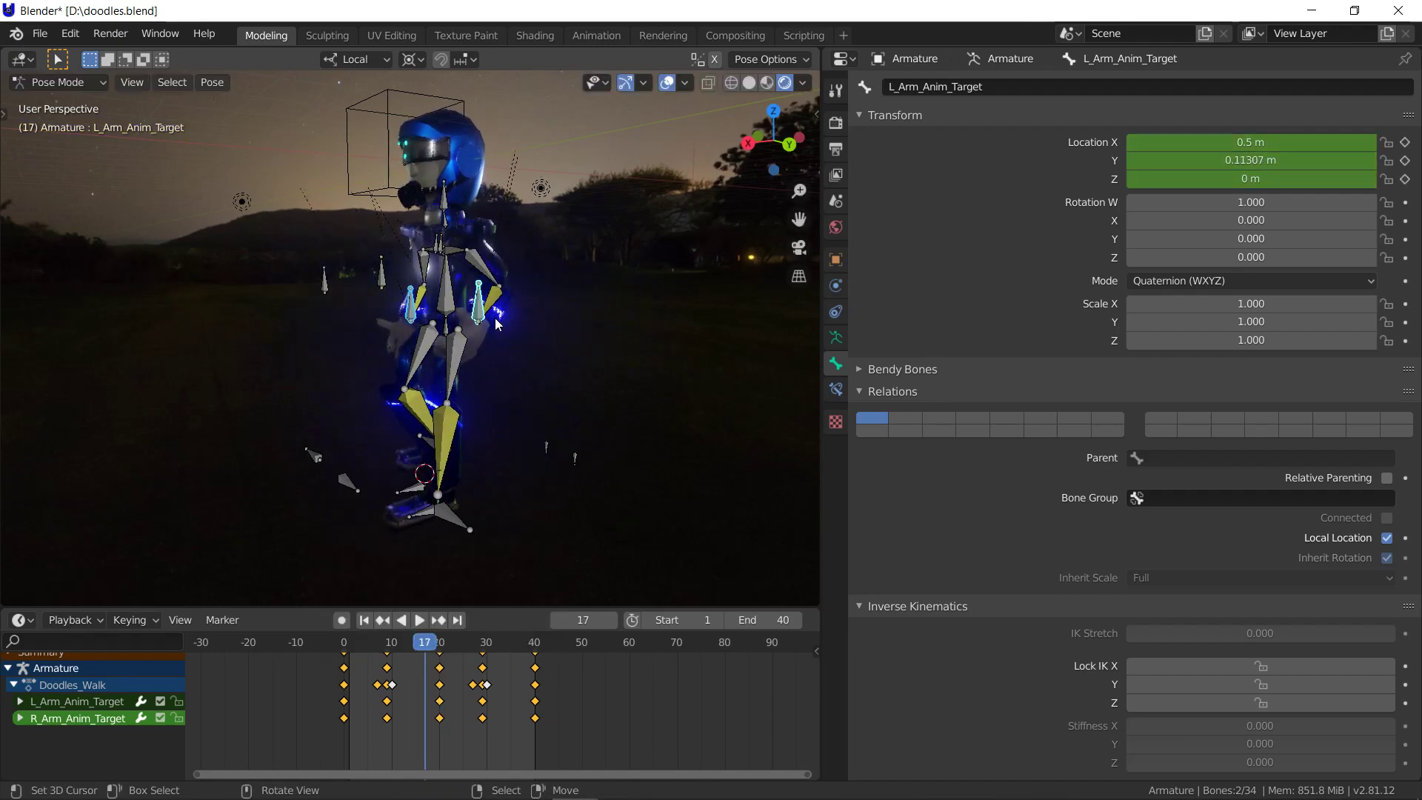
{"action": "left_click", "coordinate": [668, 82]}
{"action": "left_click", "coordinate": [417, 620]}
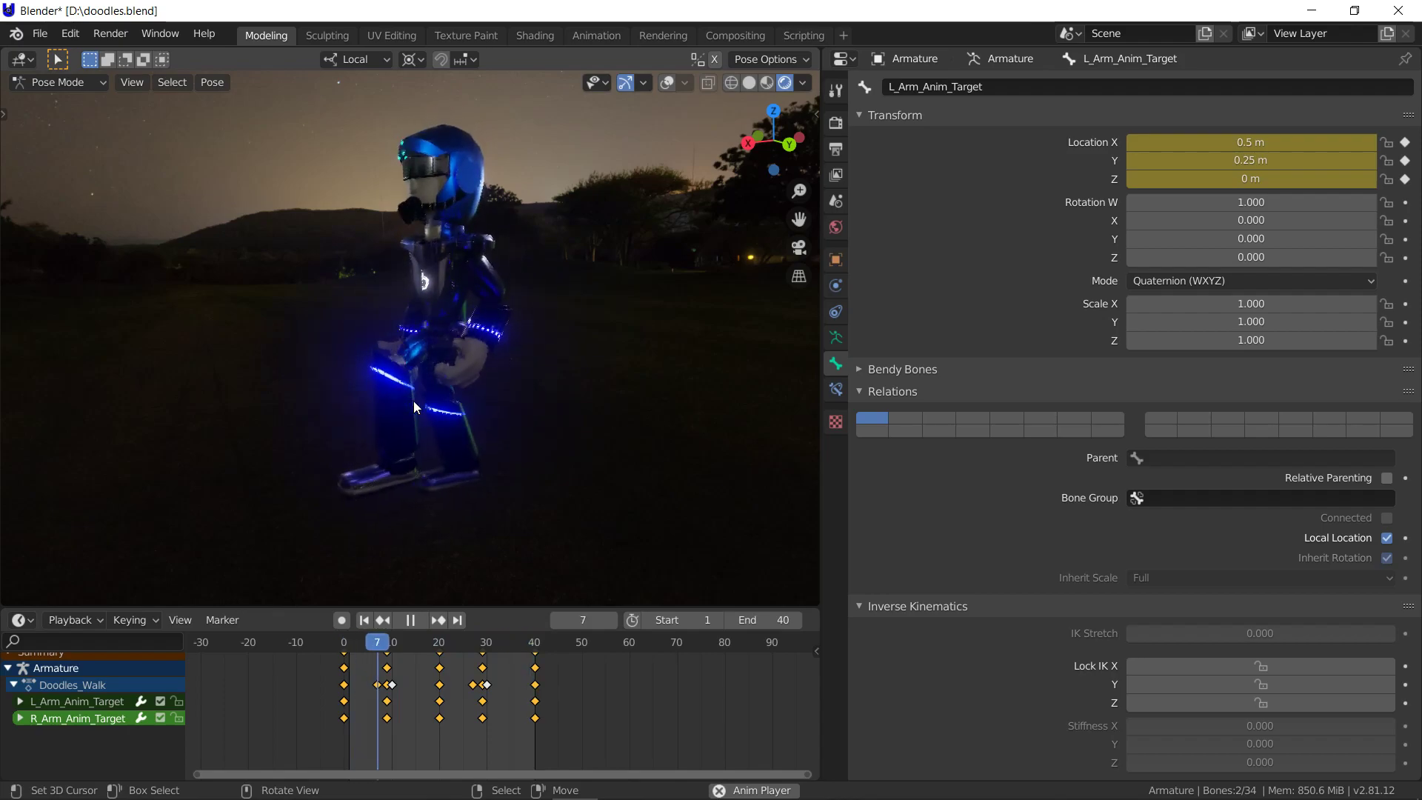
{"action": "key", "text": "Escape"}
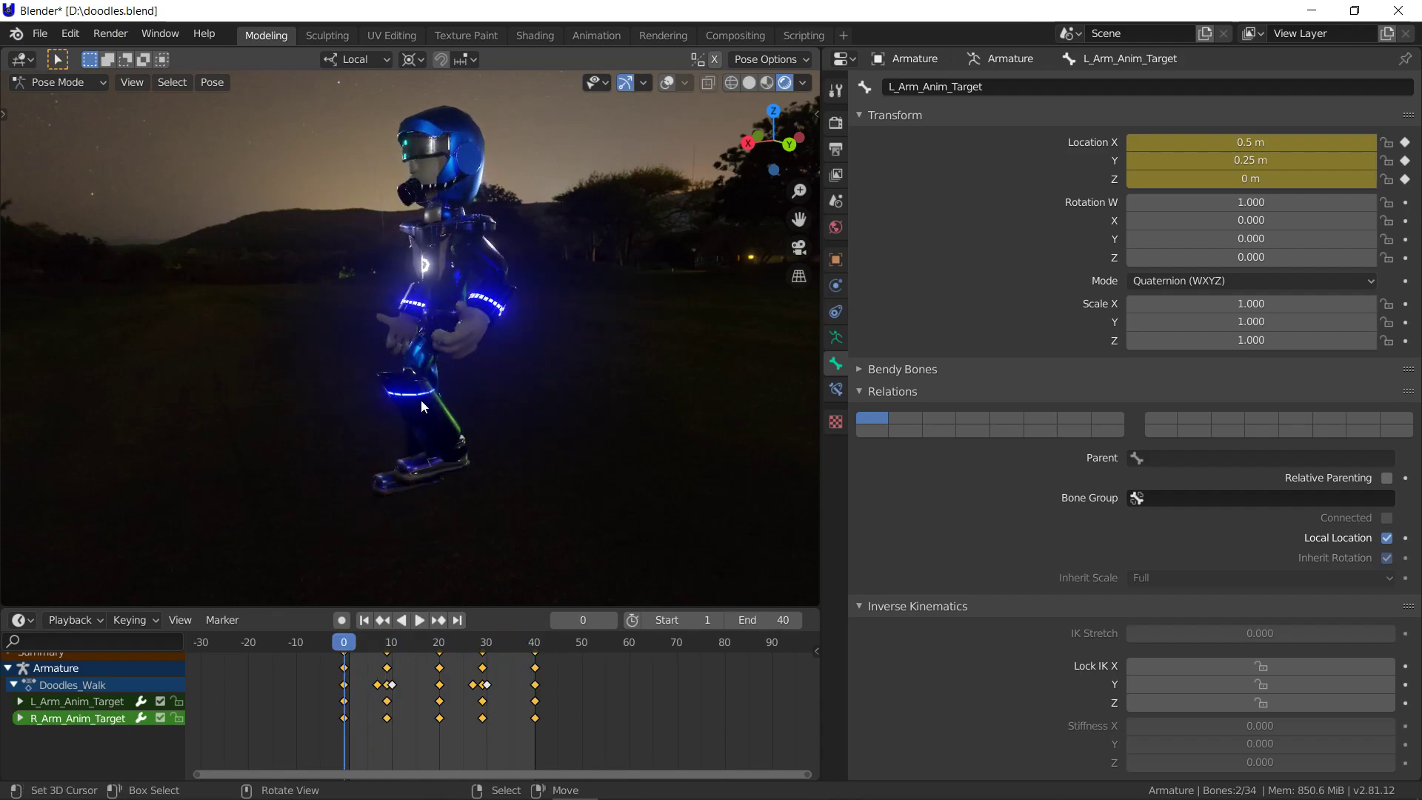